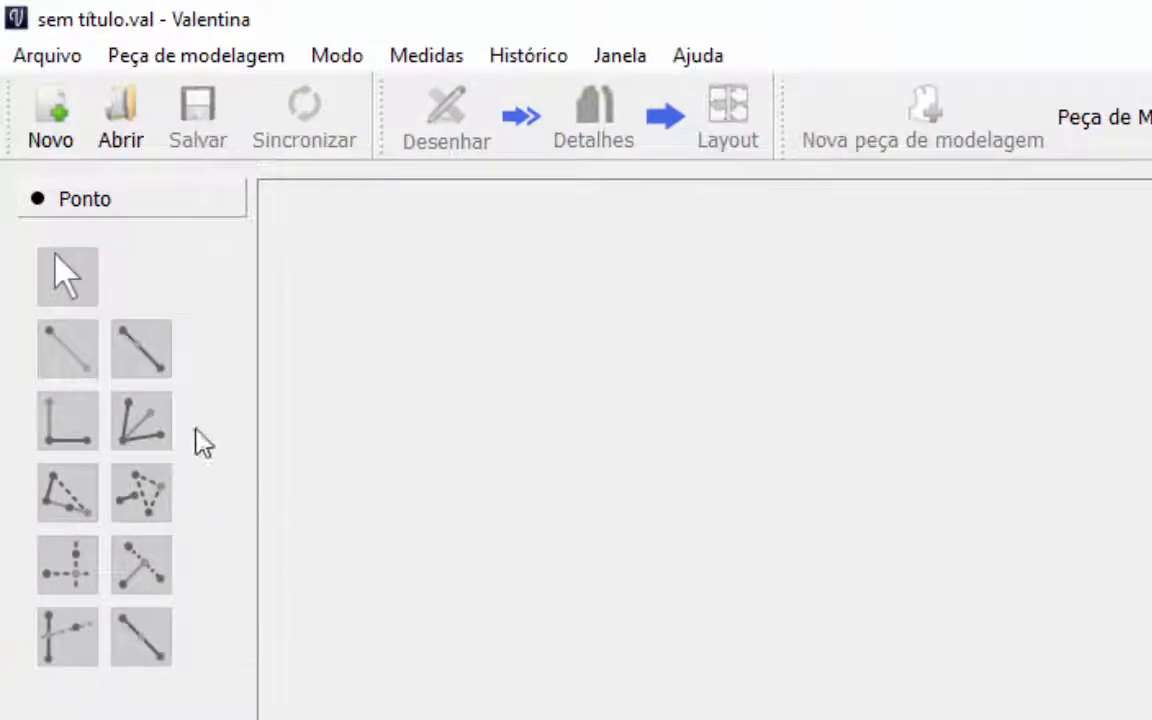
Look through the tools in the Linha, Curva, Arco, Arco Elíptico, Operações, Detalhe and Layout groups.
{"action": "left_click", "coordinate": [92, 324]}
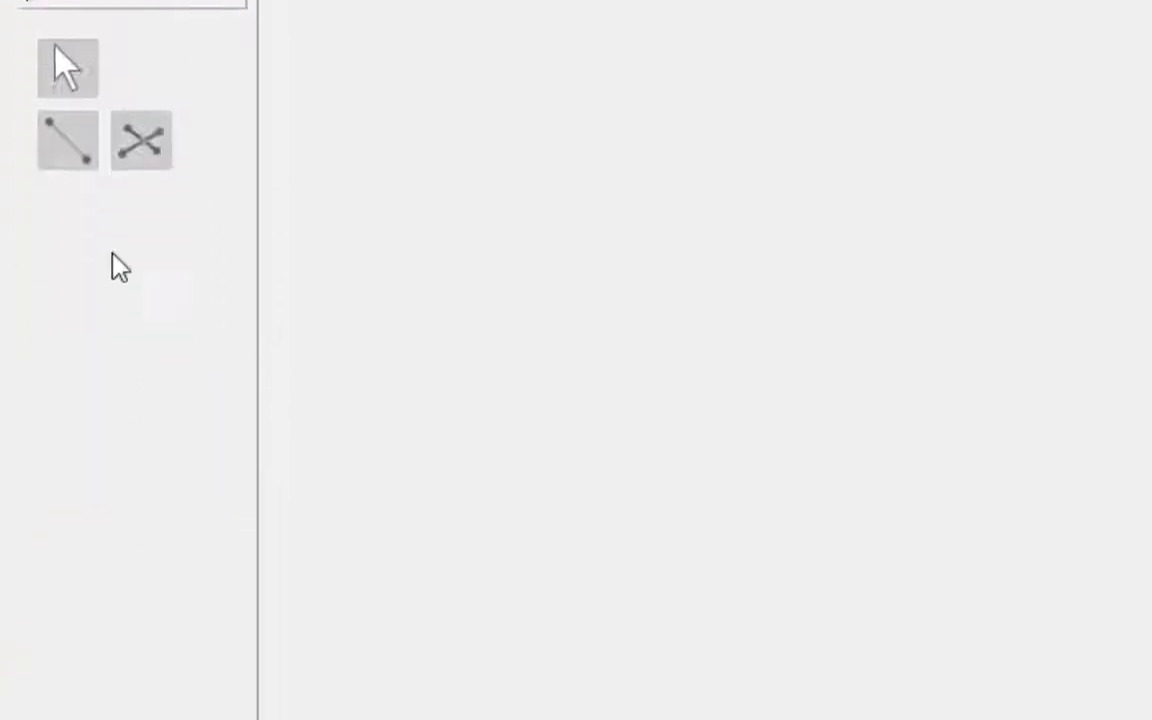
{"action": "left_click", "coordinate": [95, 380]}
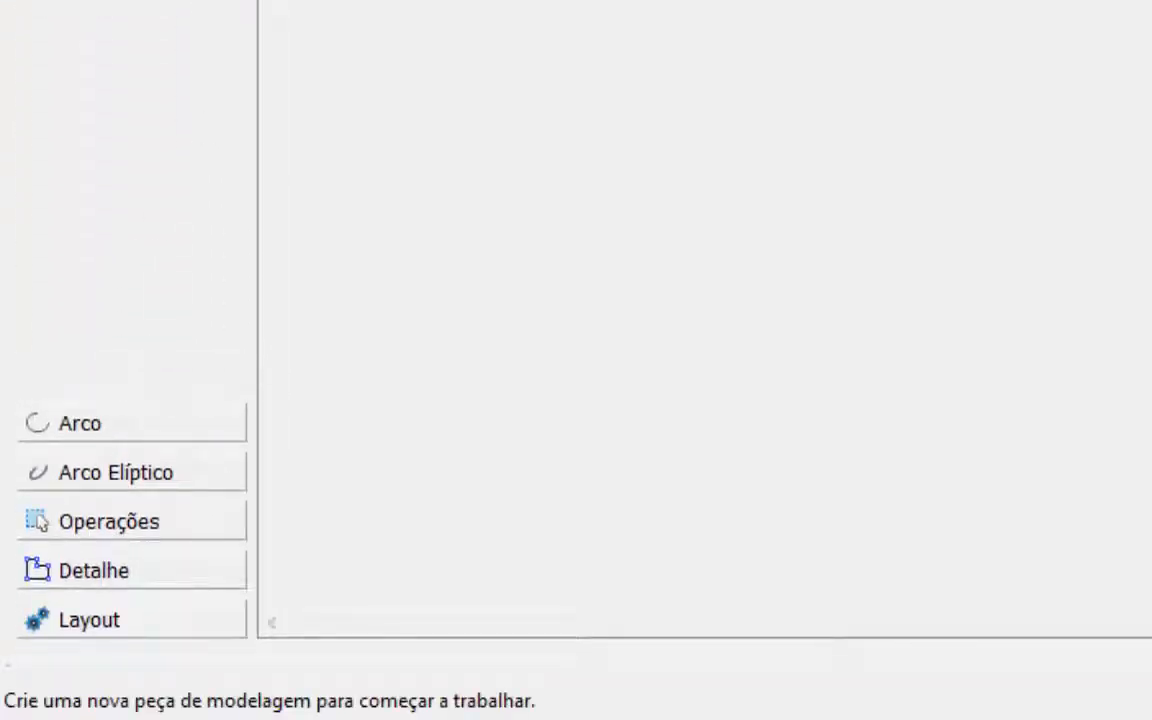
{"action": "left_click", "coordinate": [142, 430]}
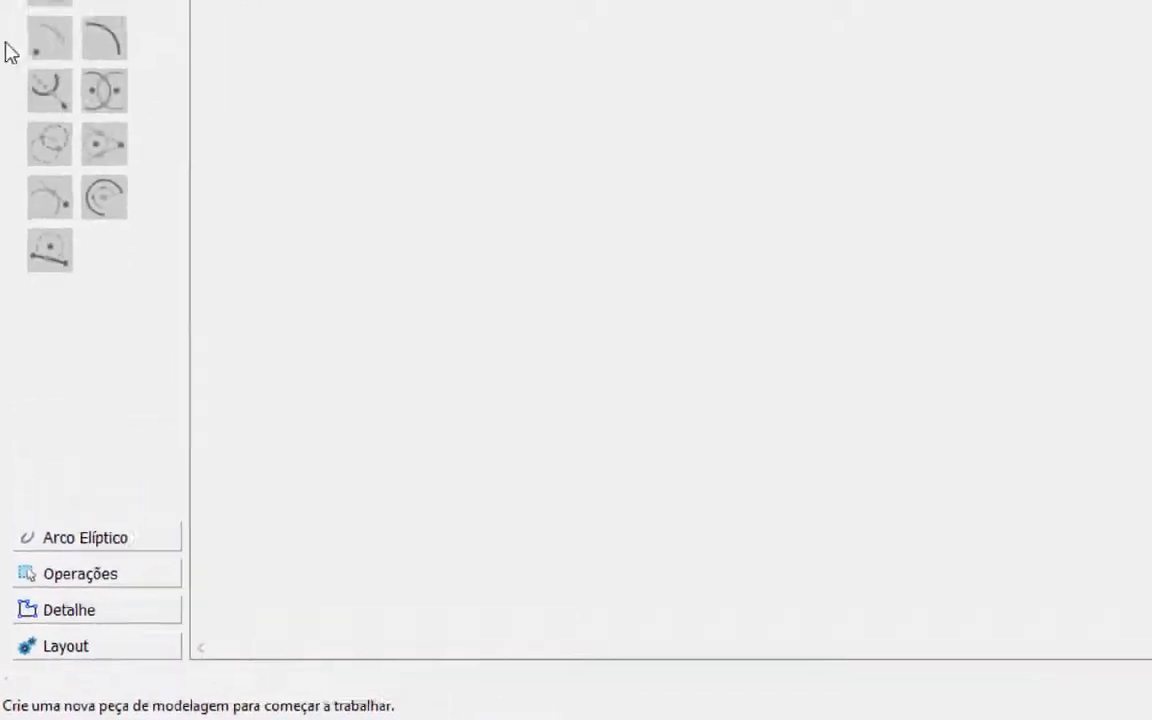
{"action": "left_click", "coordinate": [82, 543]}
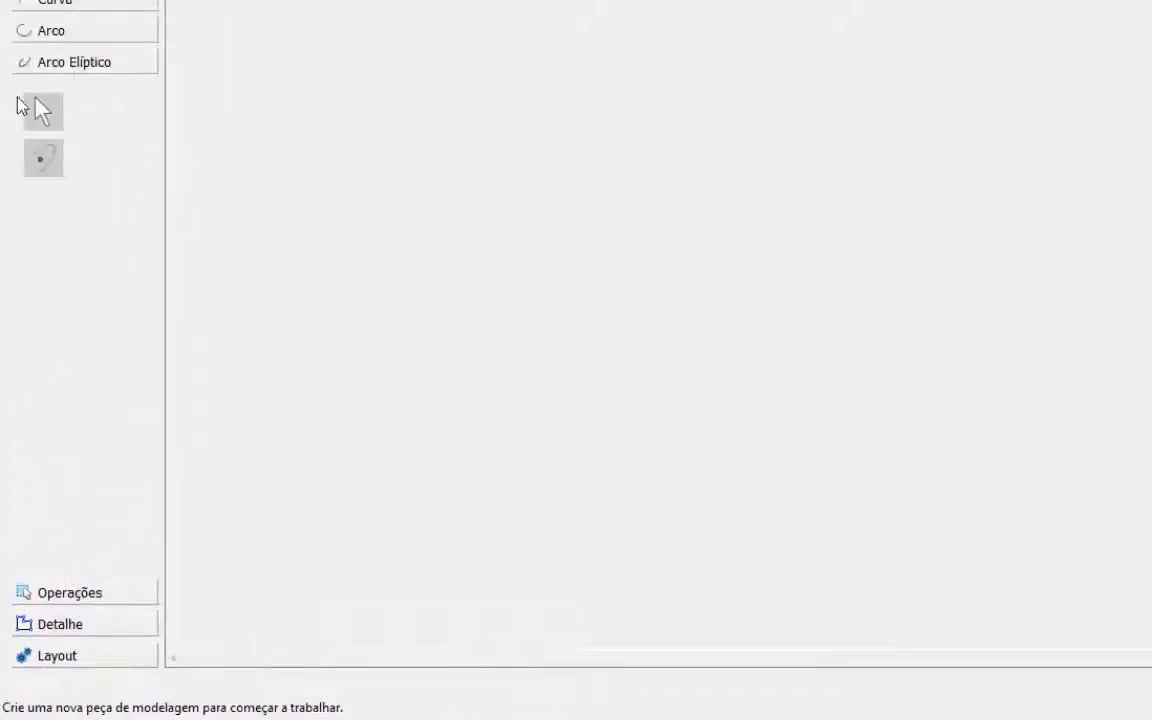
{"action": "left_click", "coordinate": [85, 595]}
{"action": "left_click", "coordinate": [85, 622]}
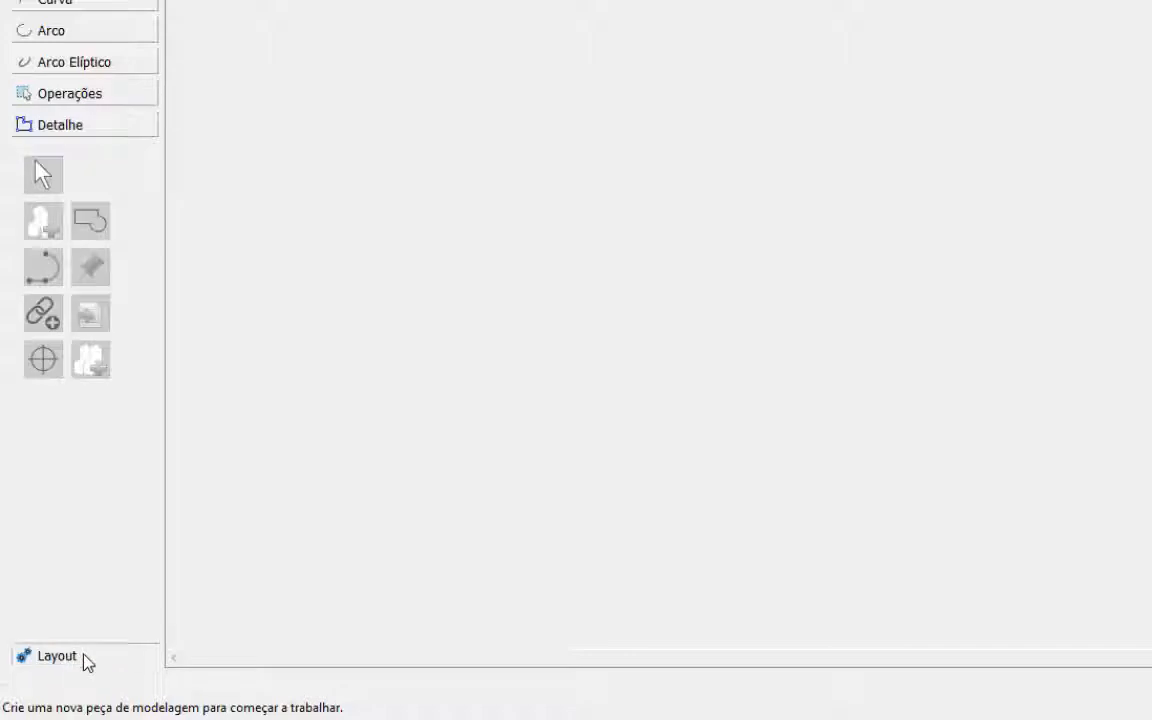
{"action": "left_click", "coordinate": [85, 657]}
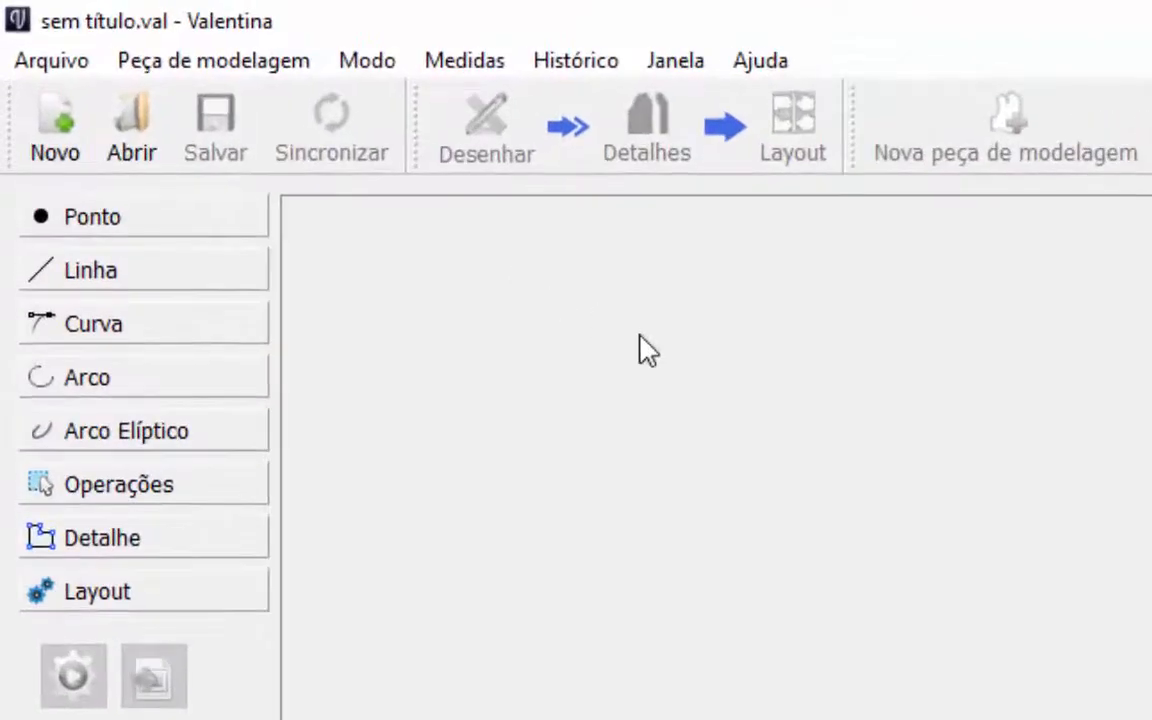
Open the Tape measurement application from Valentina and maximize its window.
{"action": "left_click", "coordinate": [455, 62]}
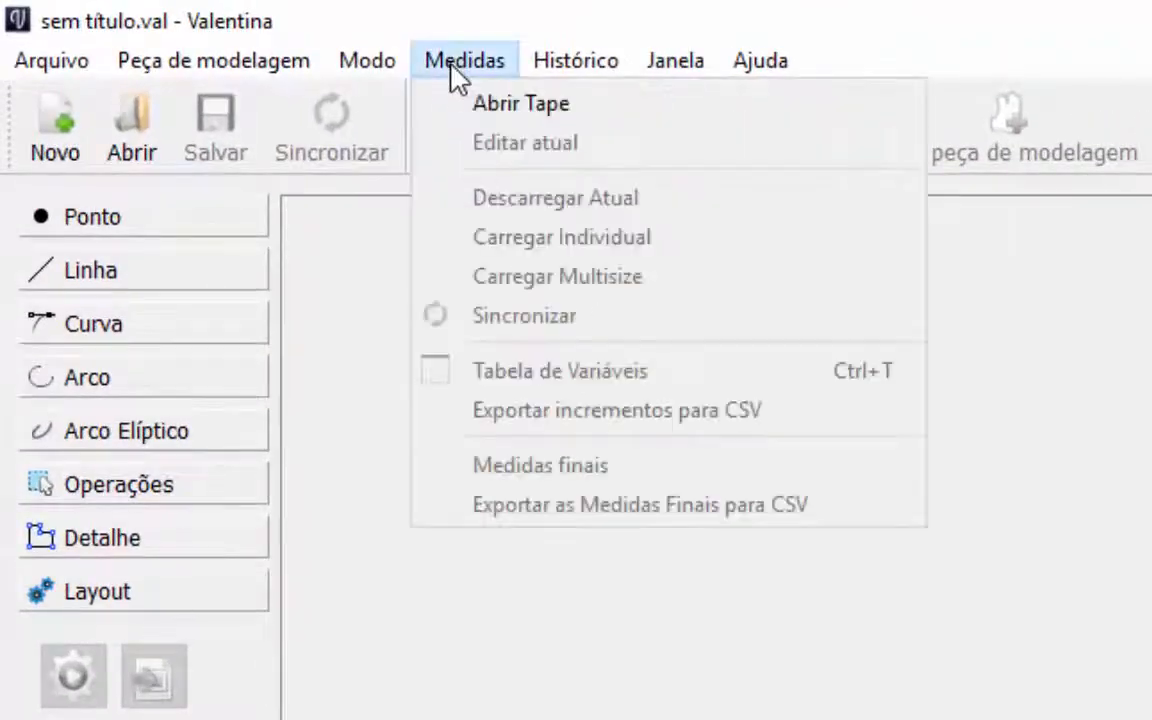
{"action": "left_click", "coordinate": [589, 114]}
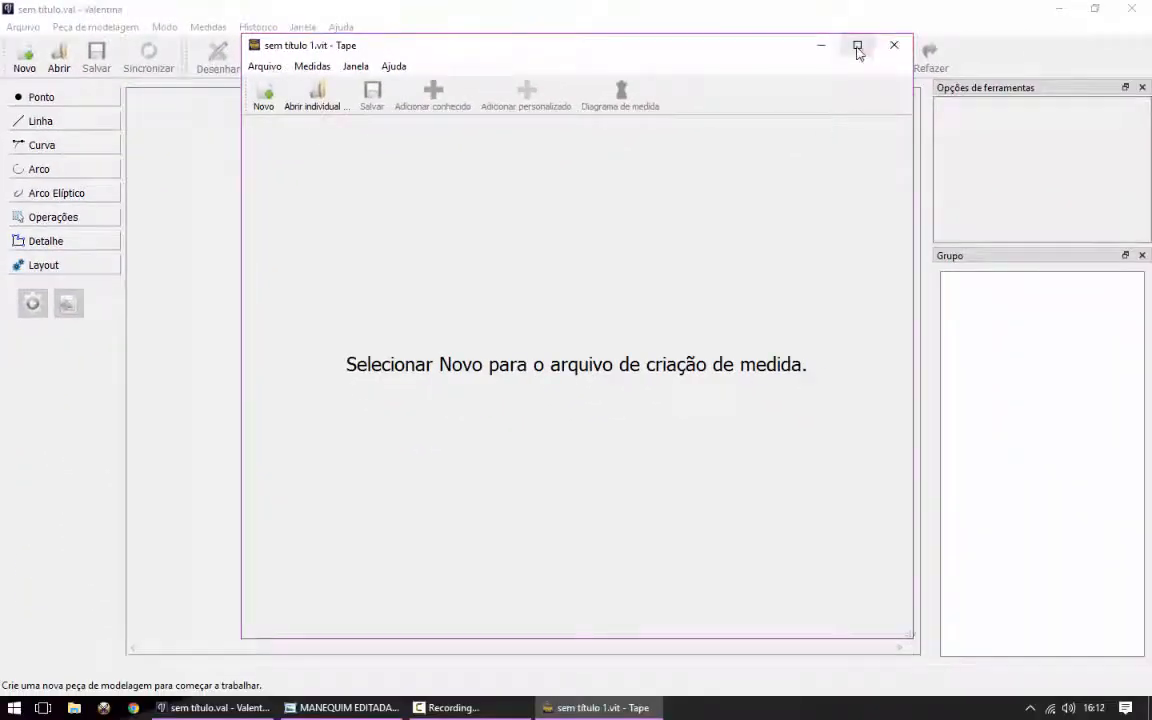
{"action": "left_click", "coordinate": [857, 46]}
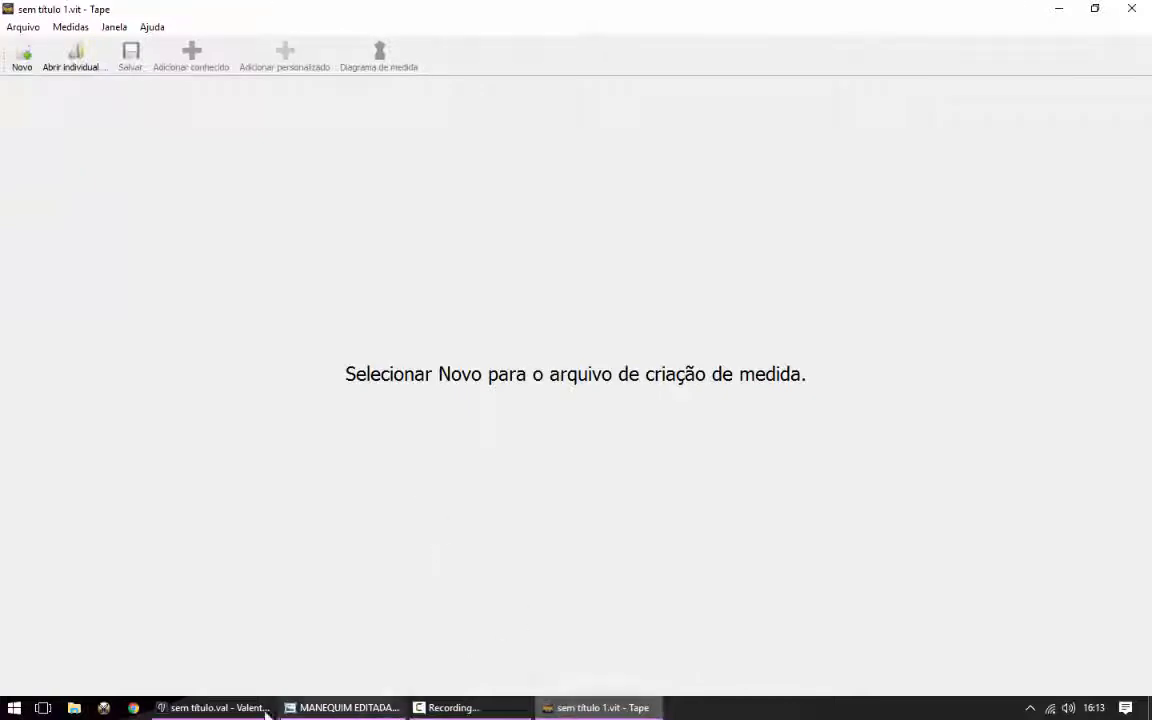
Examine the open MANEQUIM EDITADA image and return to the Tape window.
{"action": "left_click", "coordinate": [355, 707]}
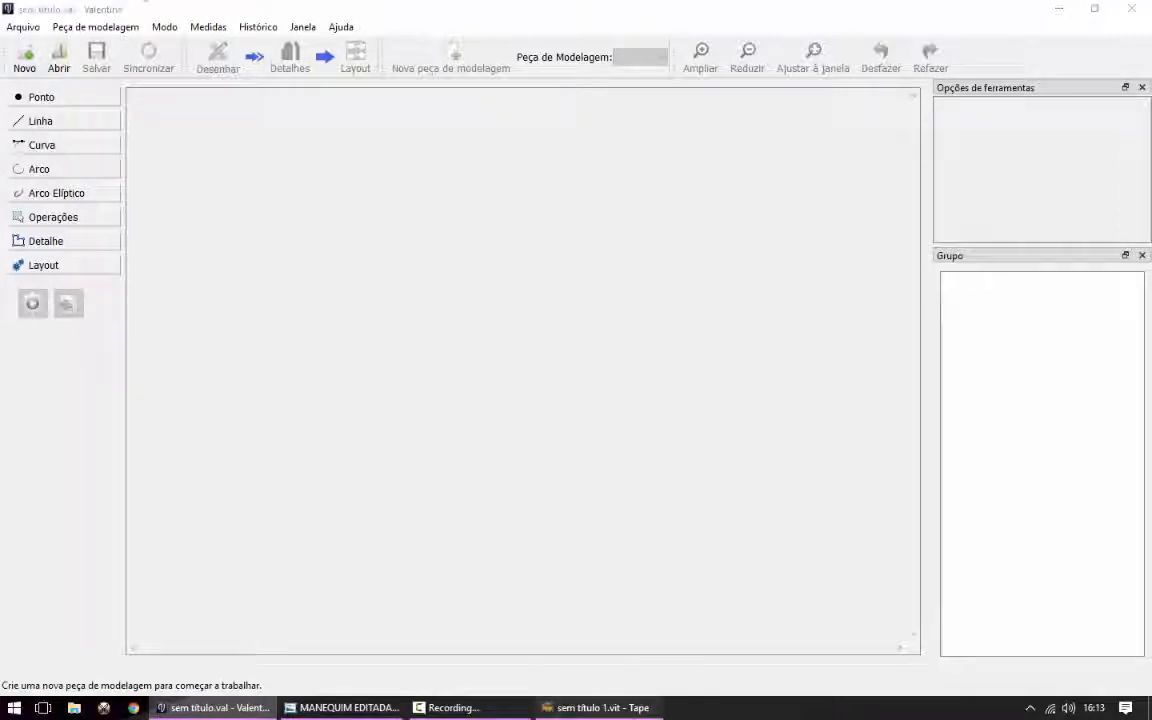
{"action": "left_click", "coordinate": [598, 707]}
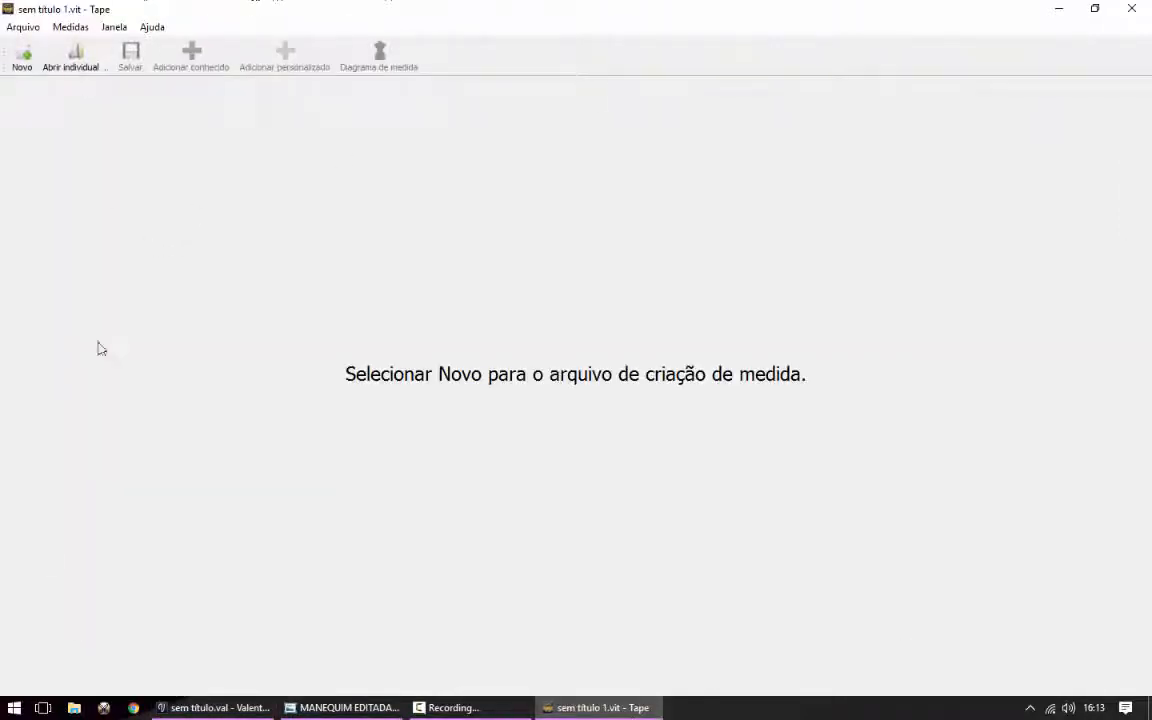
Start Calculadora, minimize it so it stays at hand, and return to the Tape window.
{"action": "left_click", "coordinate": [14, 707]}
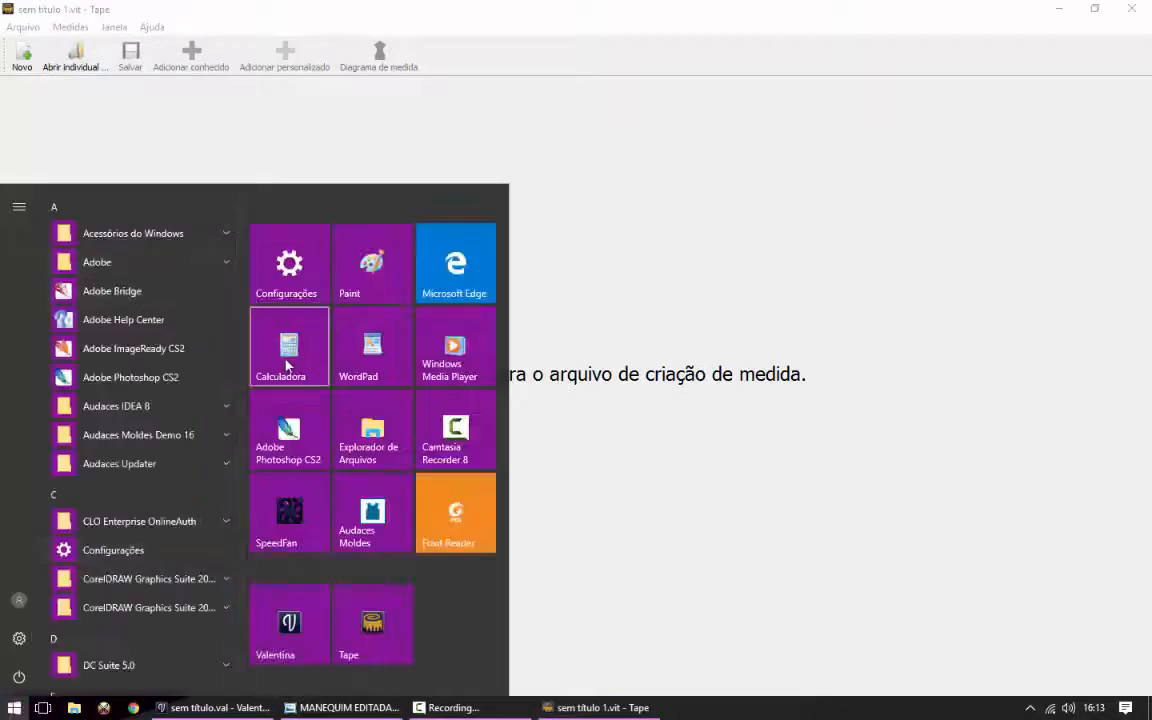
{"action": "left_click", "coordinate": [262, 330]}
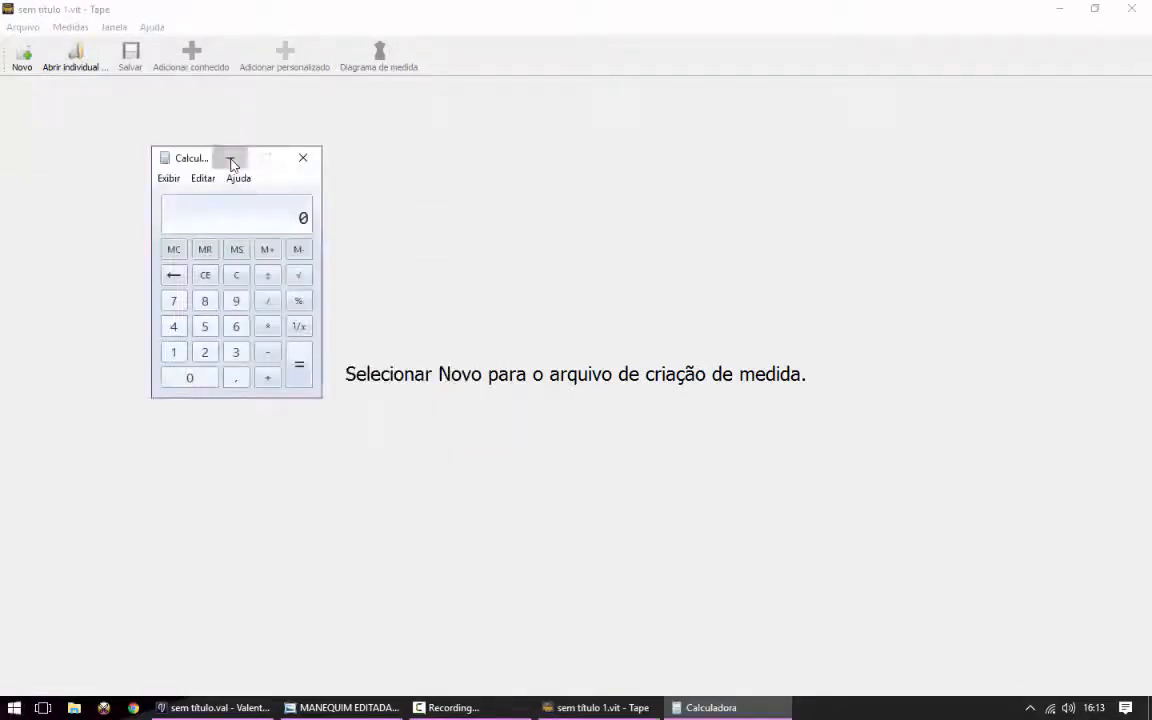
{"action": "left_click", "coordinate": [230, 158]}
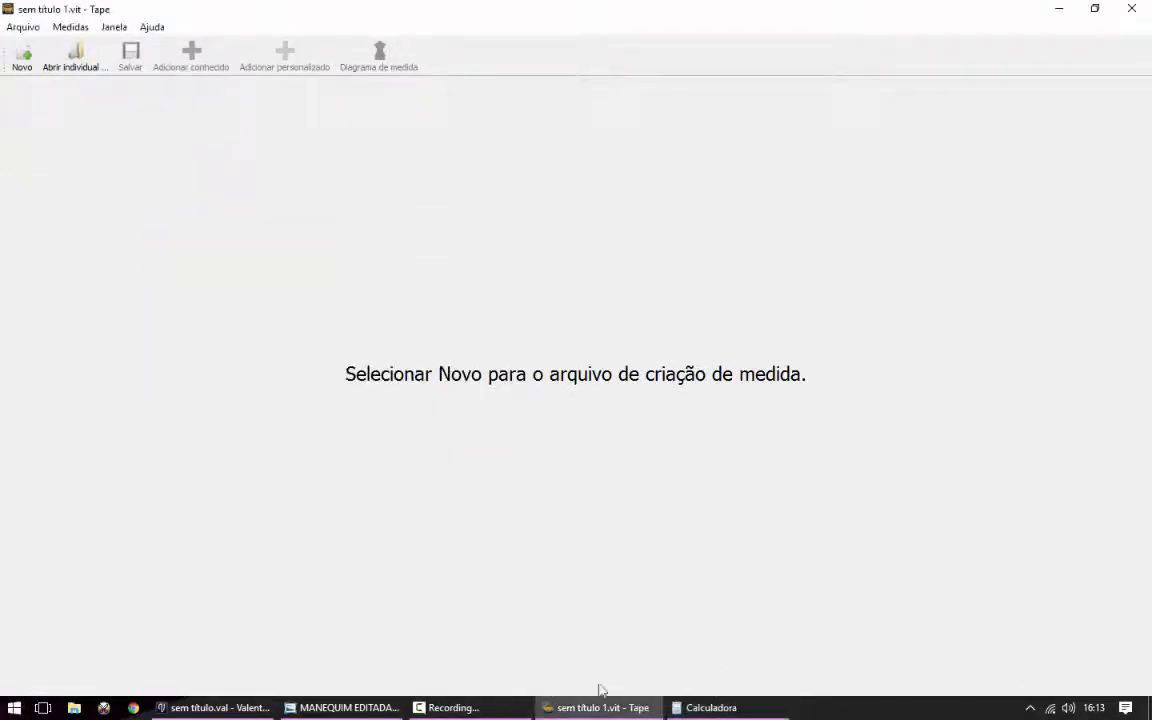
{"action": "left_click", "coordinate": [573, 706]}
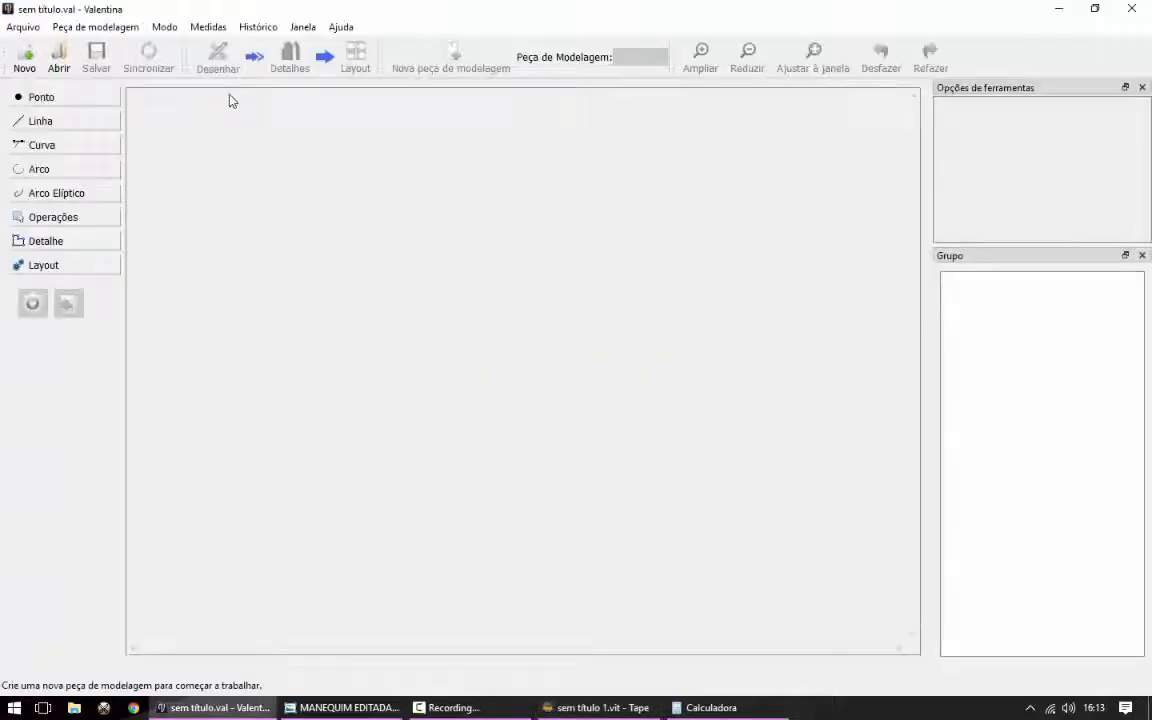
{"action": "left_click", "coordinate": [598, 707]}
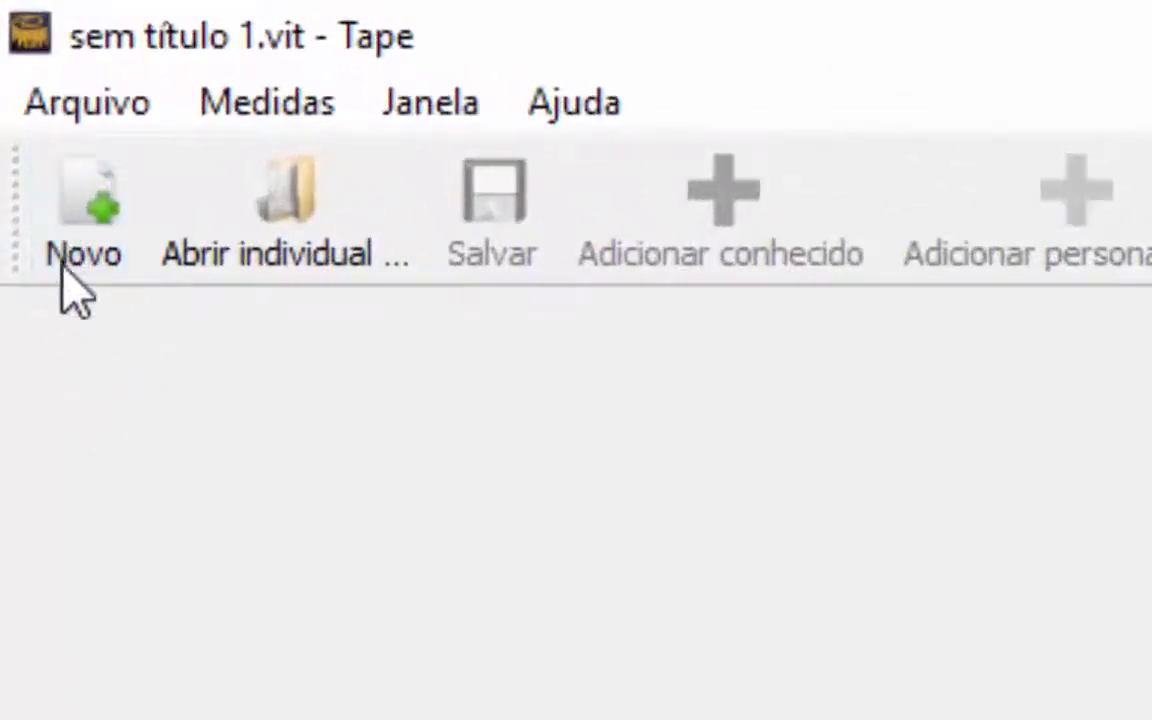
Start a new measurement file in Tape with measurement type Individual and Centímetros as the unit.
{"action": "left_click", "coordinate": [100, 226]}
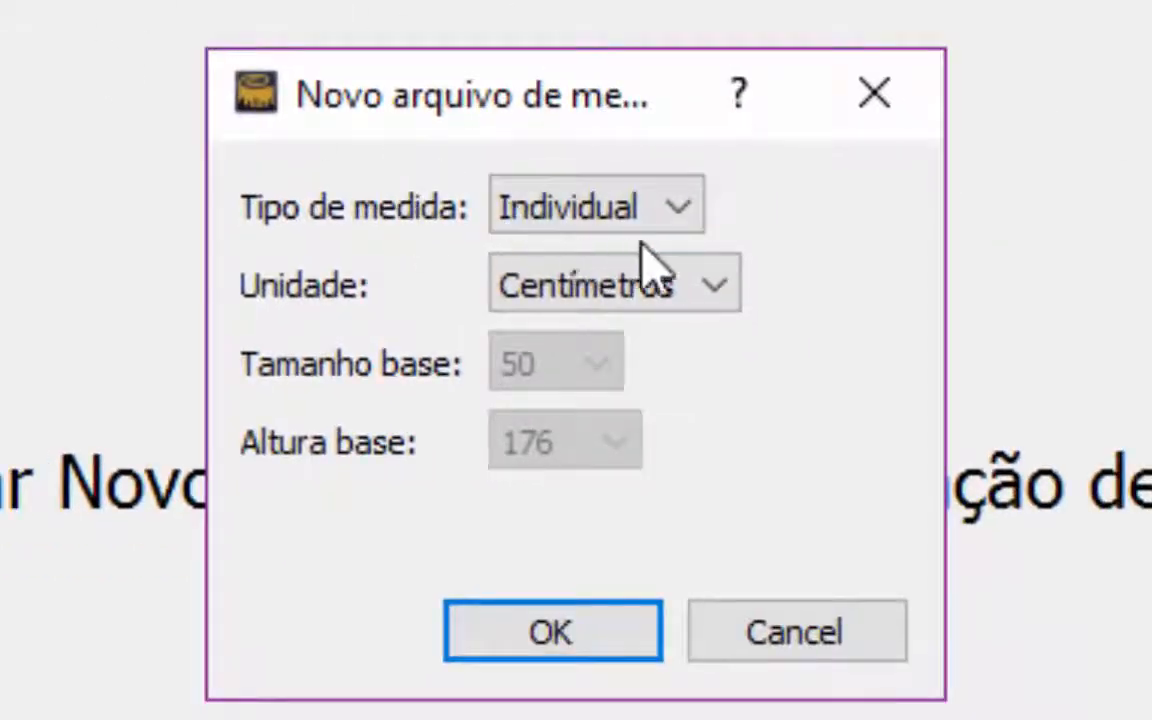
{"action": "left_click", "coordinate": [678, 212]}
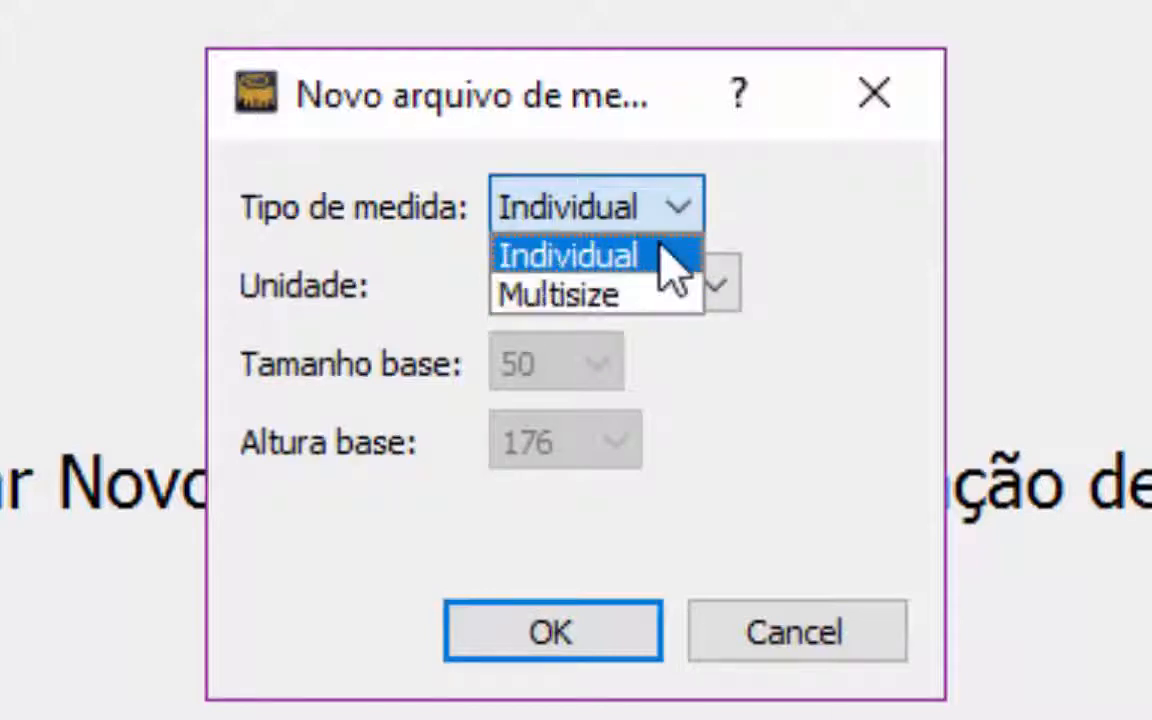
{"action": "left_click", "coordinate": [682, 230]}
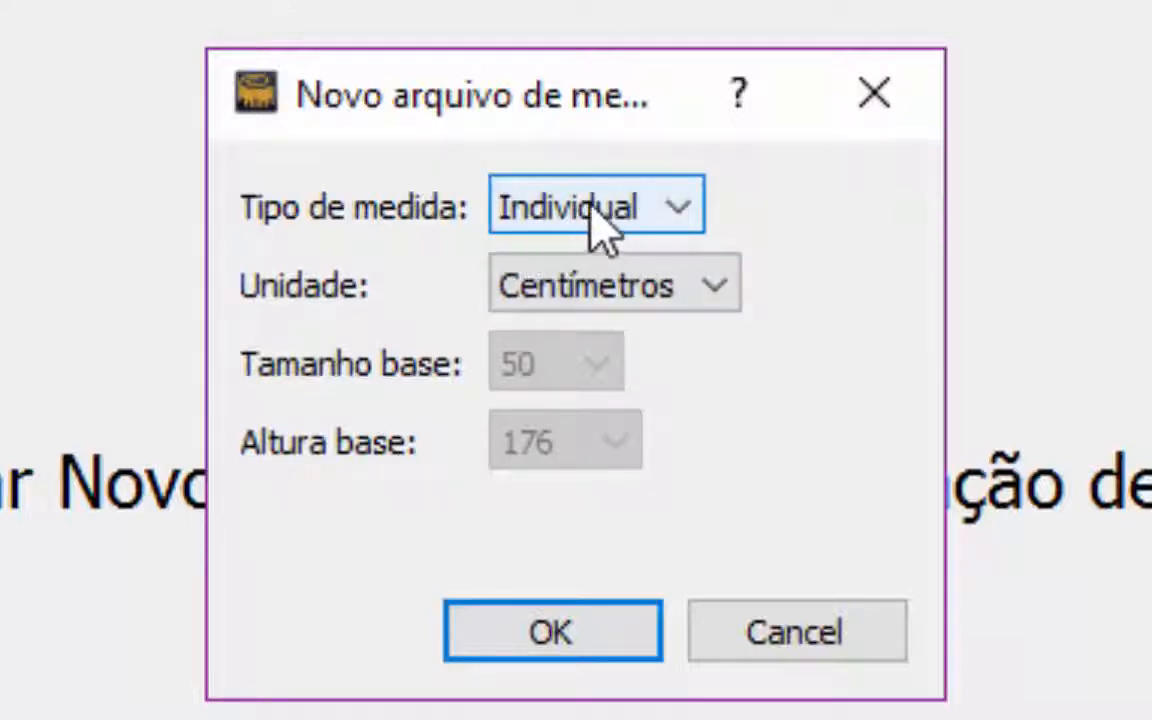
{"action": "left_click", "coordinate": [722, 287]}
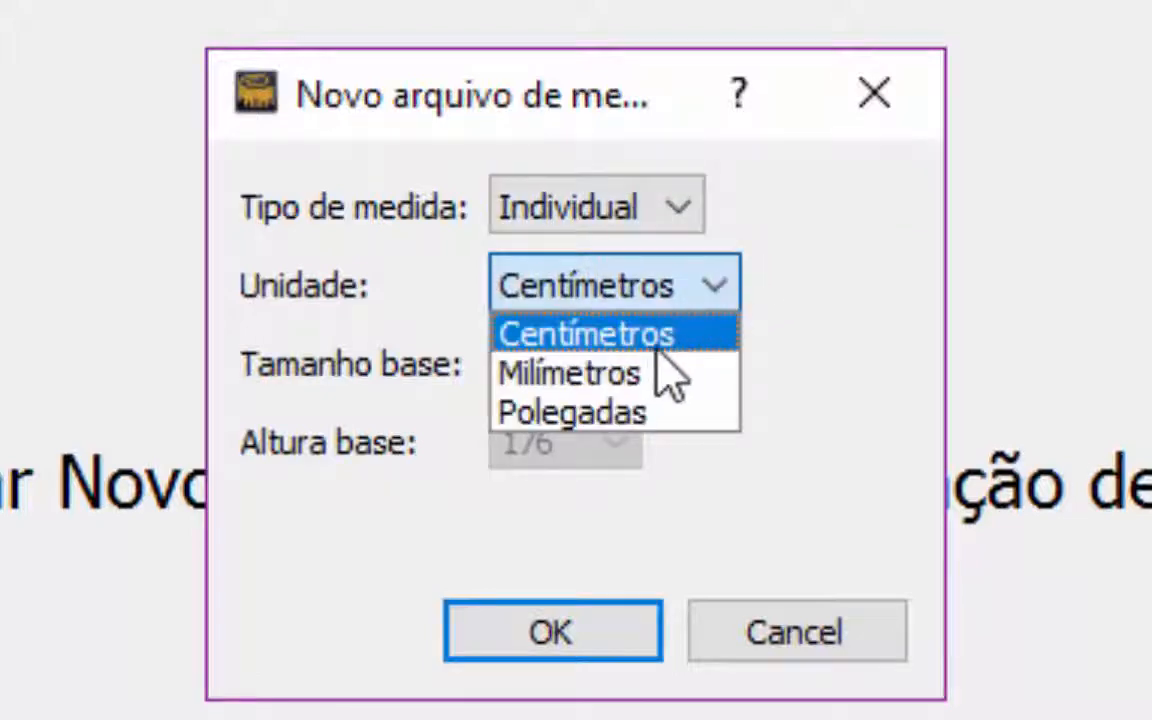
{"action": "left_click", "coordinate": [1003, 329]}
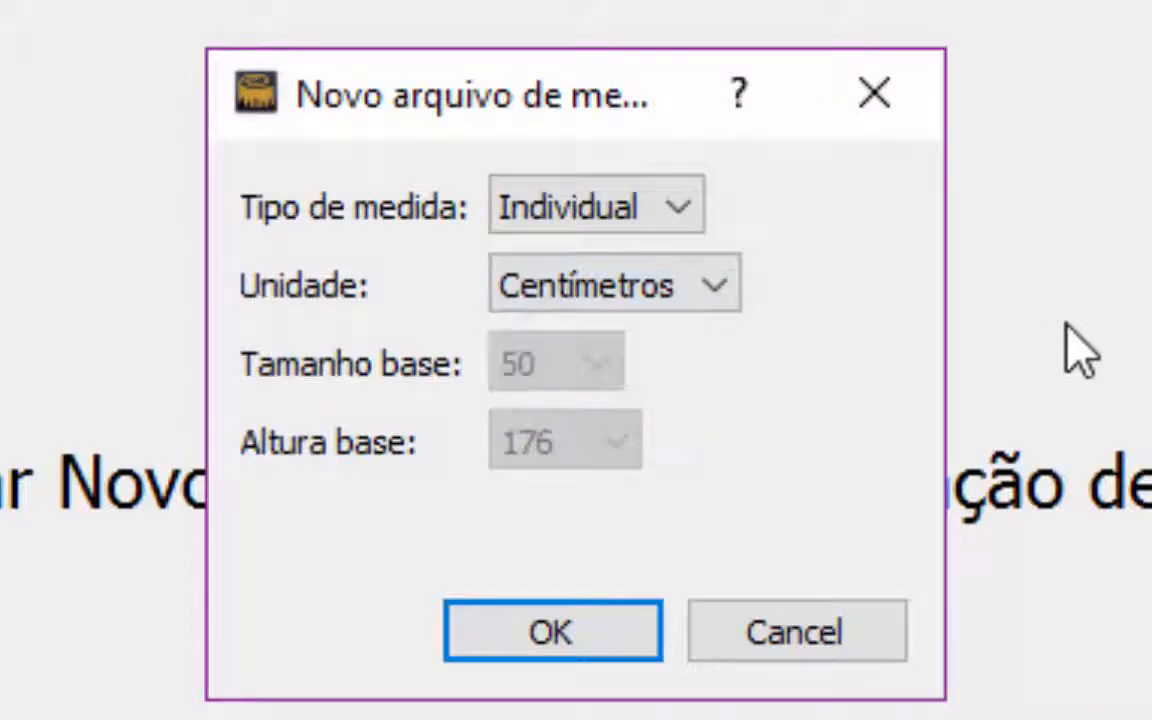
Switch the new file's measurement type to Multisize, set the base size to 40, and create the file.
{"action": "left_click", "coordinate": [665, 210]}
{"action": "left_click", "coordinate": [603, 295]}
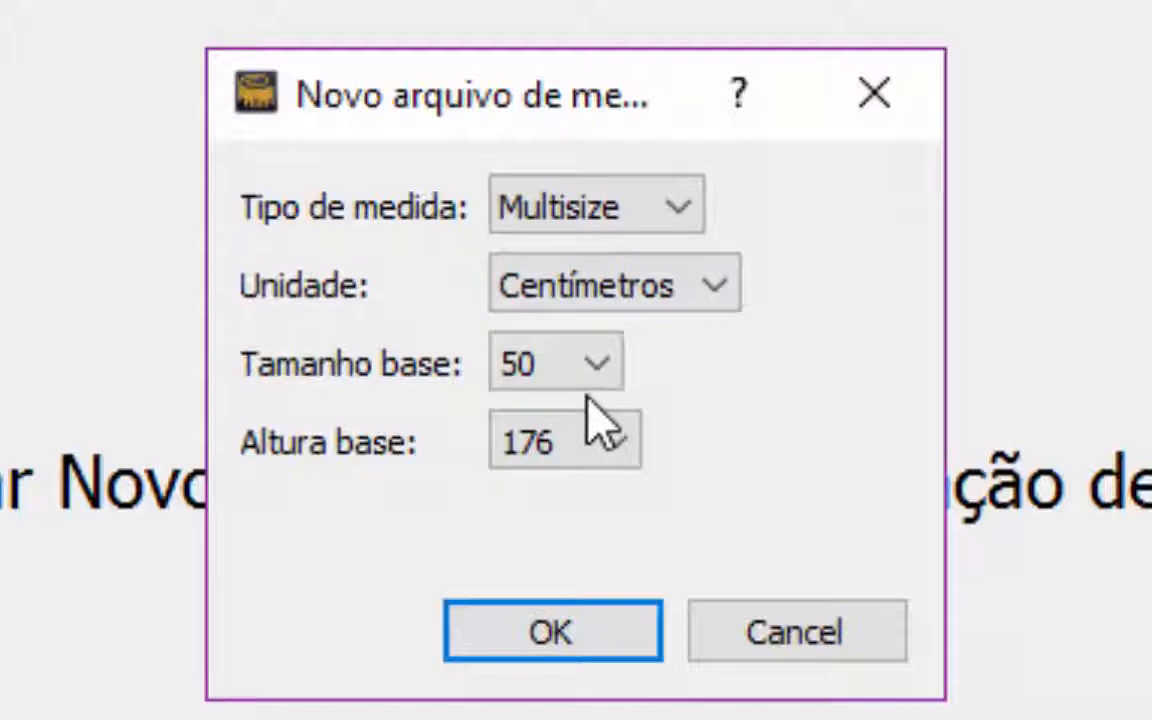
{"action": "left_click", "coordinate": [596, 368]}
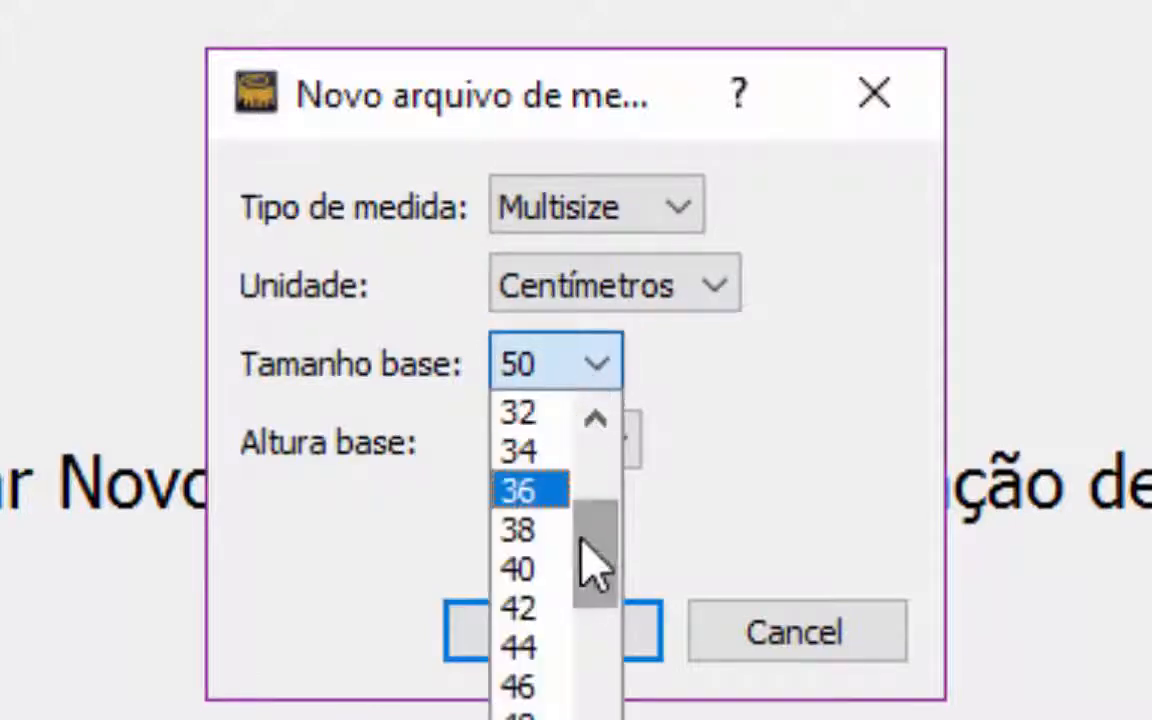
{"action": "left_click_drag", "start_coordinate": [583, 540], "coordinate": [595, 632]}
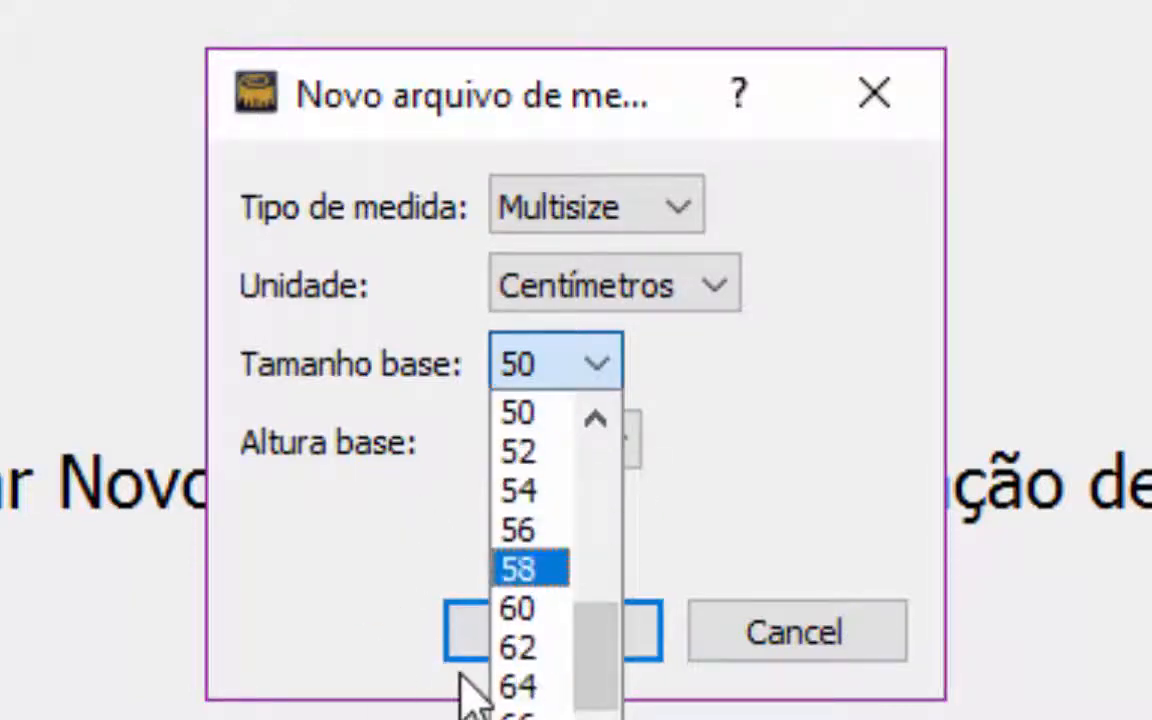
{"action": "left_click_drag", "start_coordinate": [597, 699], "coordinate": [622, 570]}
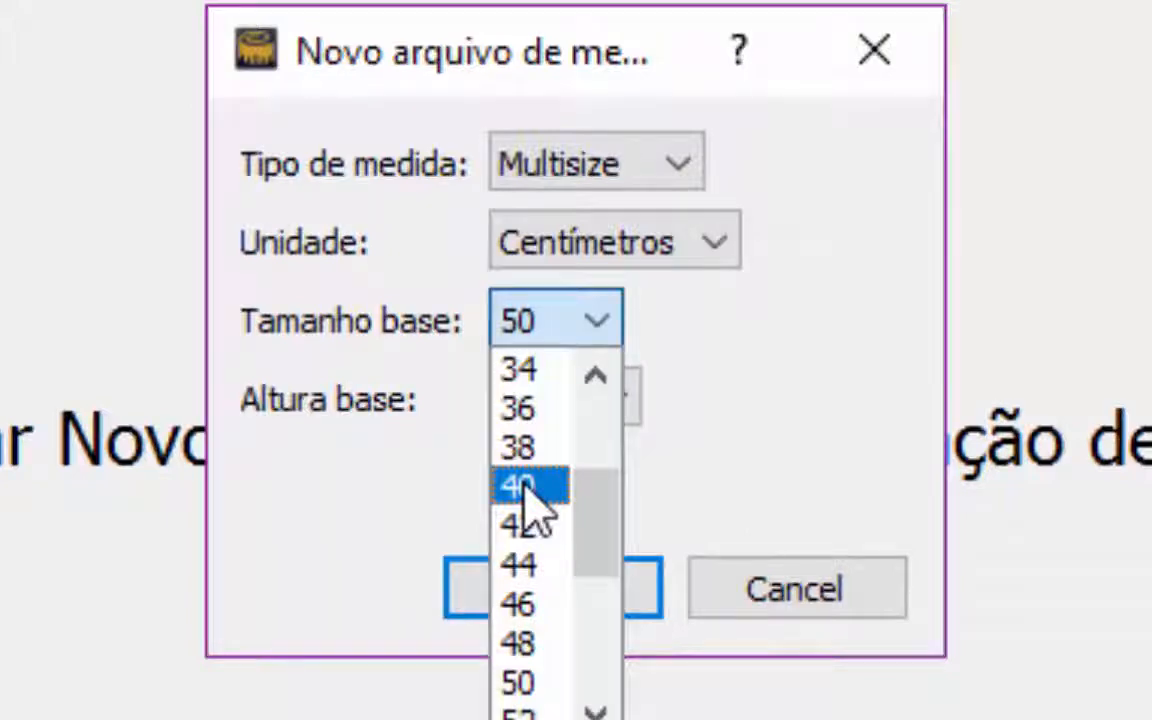
{"action": "left_click", "coordinate": [523, 486]}
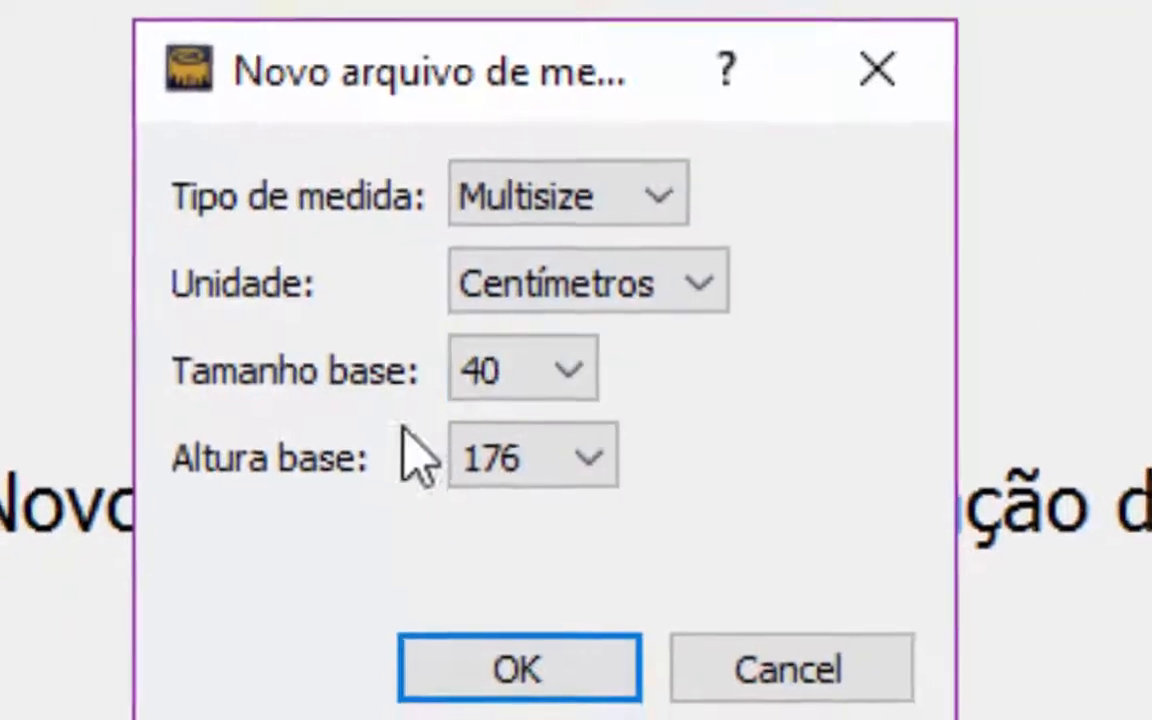
{"action": "left_click", "coordinate": [519, 668]}
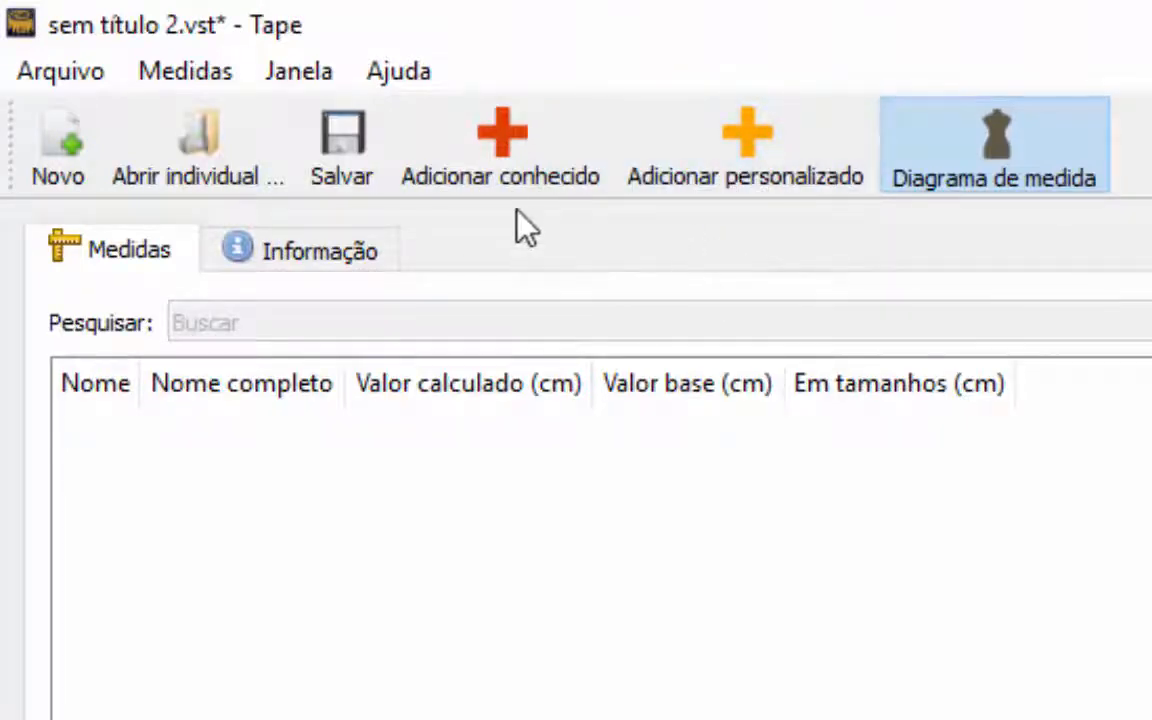
Open the database of known measurements and mark A01. altura for adding.
{"action": "left_click", "coordinate": [529, 187]}
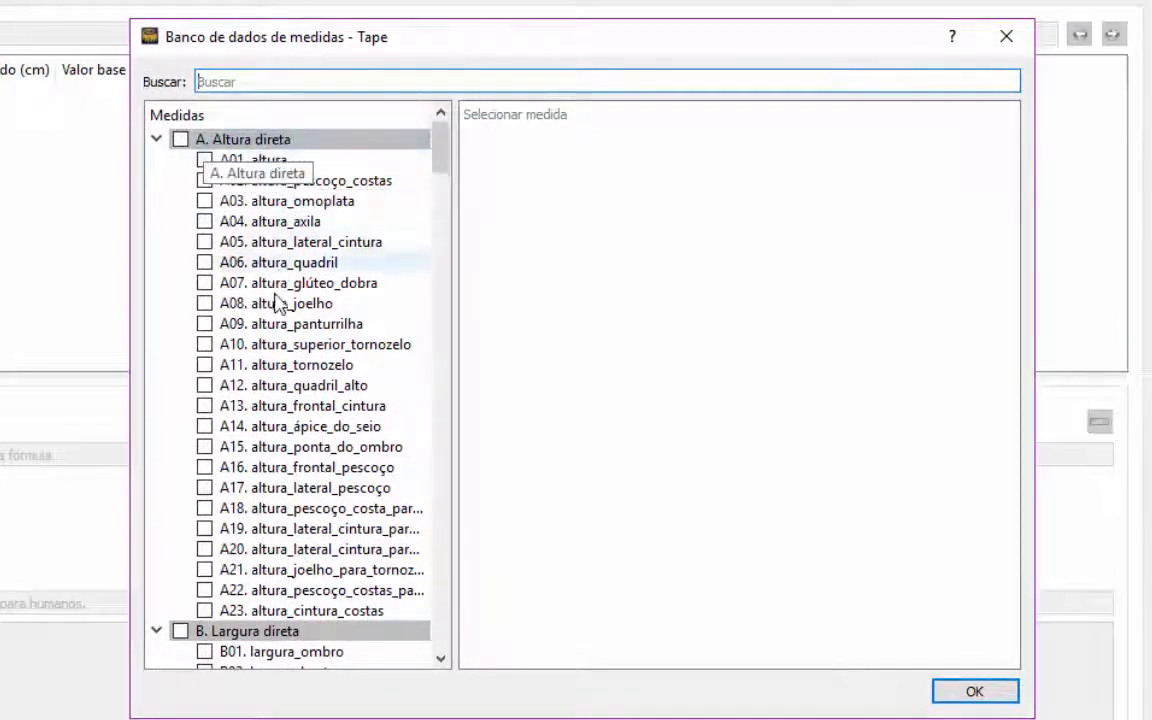
{"action": "left_click", "coordinate": [278, 162]}
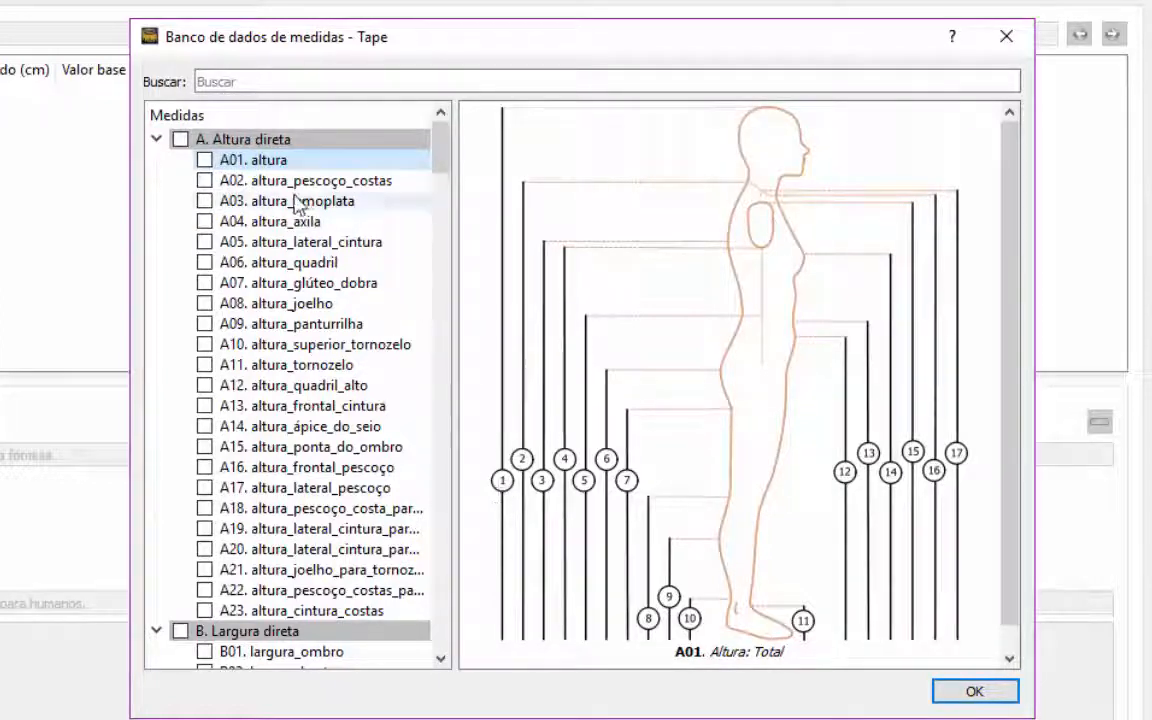
{"action": "left_click", "coordinate": [206, 161]}
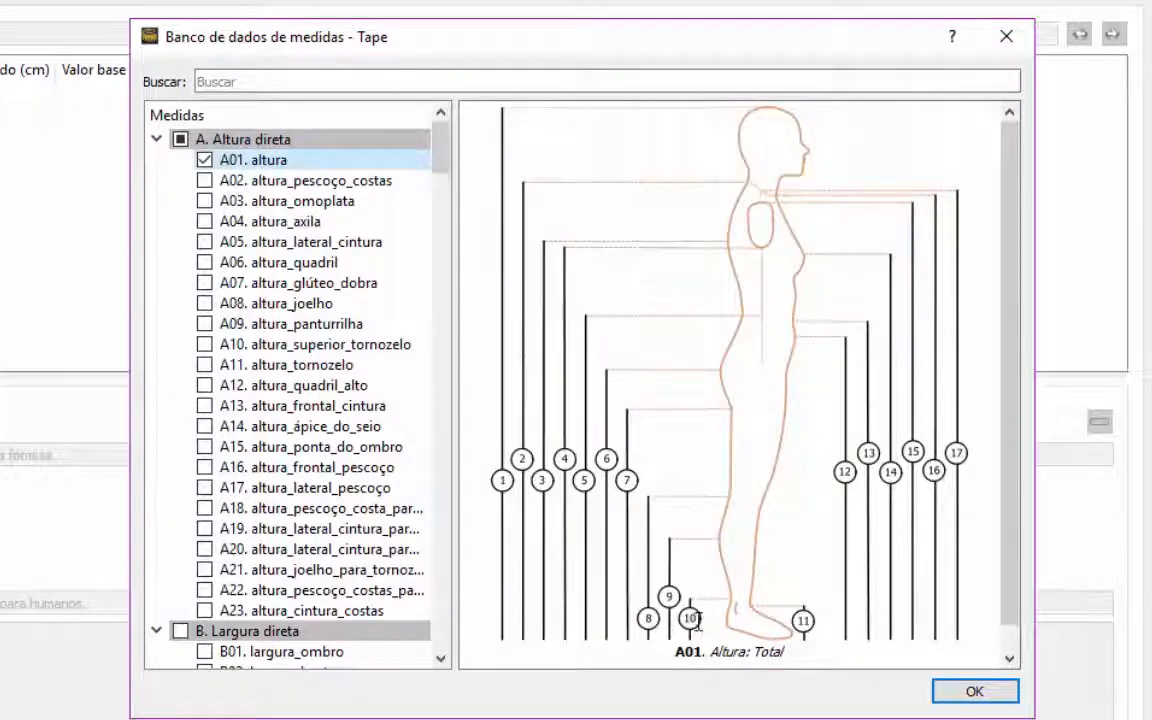
View the database entries for heights A10. altura_superior_tornozelo, A11. altura_tornozelo and A13. altura_frontal_cintura.
{"action": "left_click", "coordinate": [287, 350]}
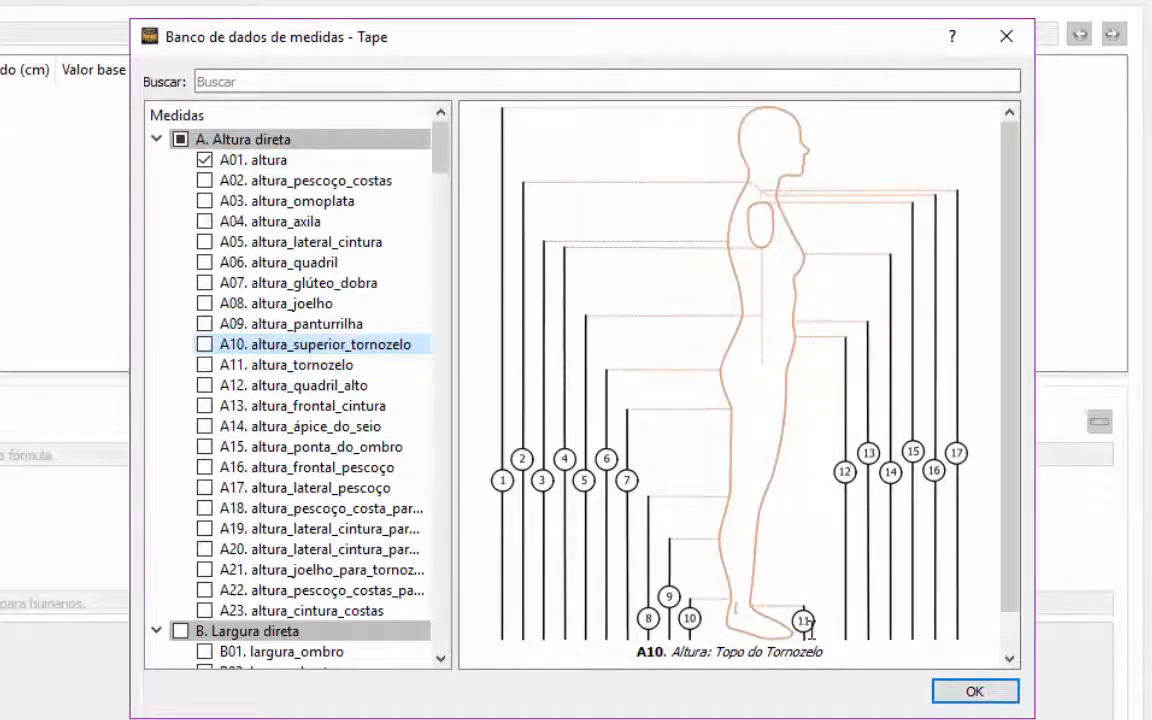
{"action": "left_click", "coordinate": [335, 366]}
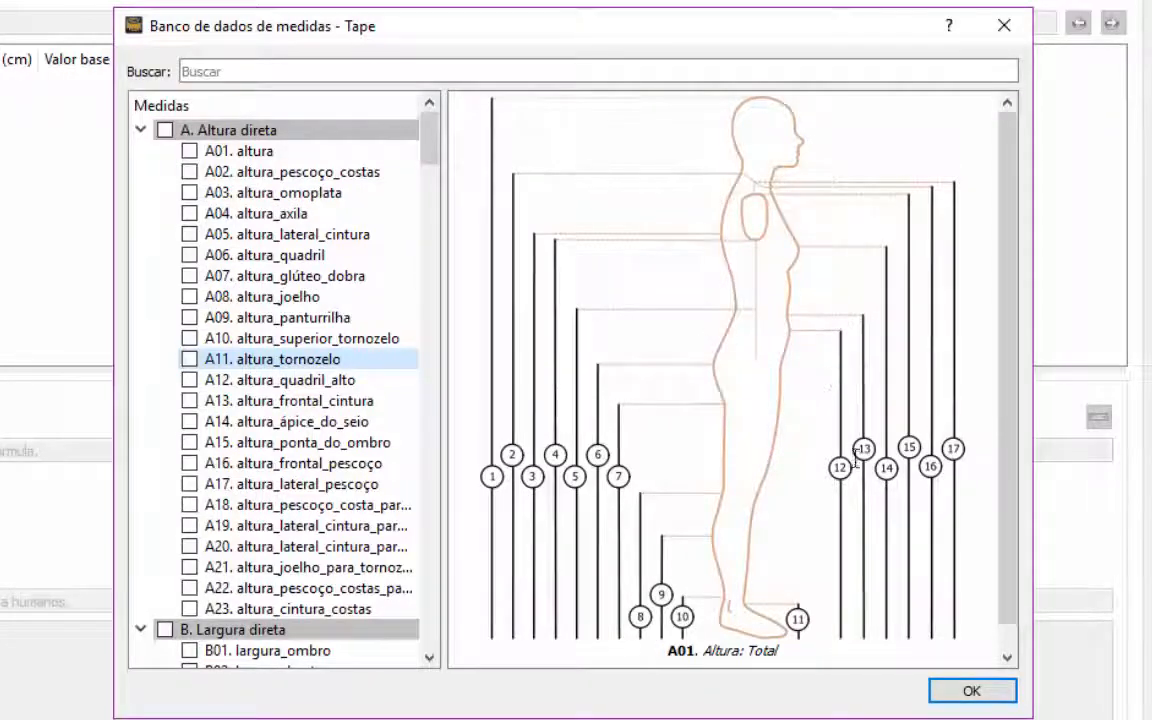
{"action": "left_click", "coordinate": [261, 402]}
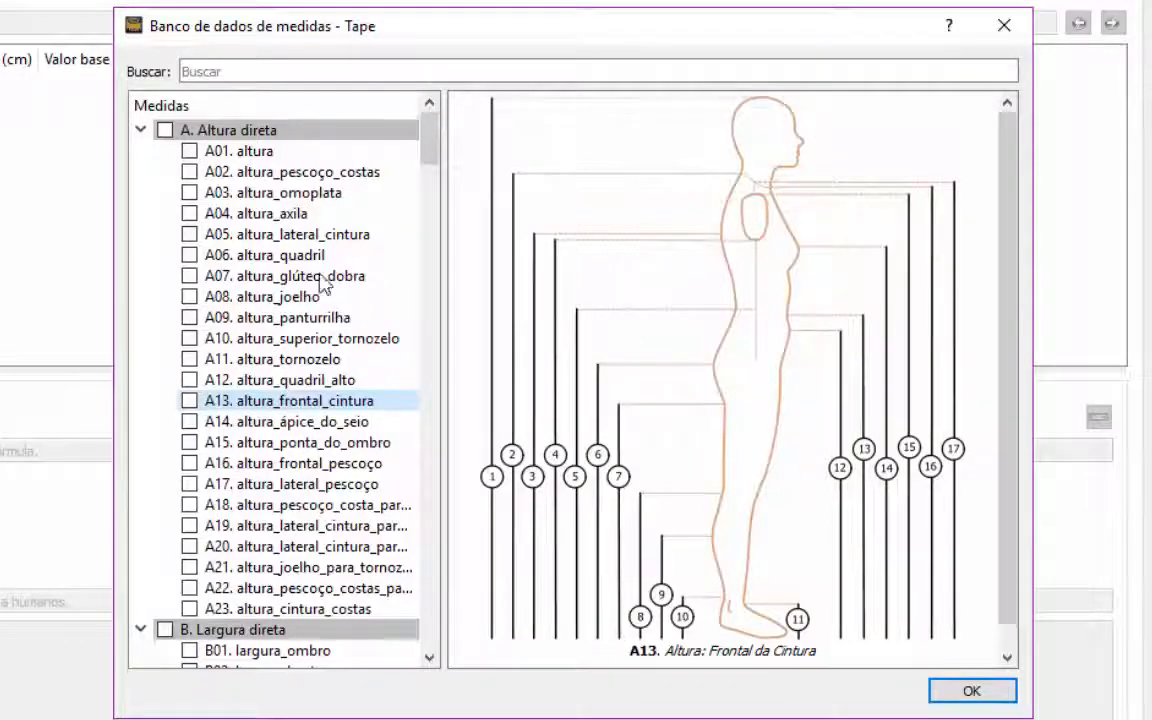
Review the diagrams and definitions of direct widths B01 to B05, then return to B03. largura_cintura.
{"action": "scroll", "coordinate": [277, 452], "scroll_direction": "down", "scroll_amount": 2}
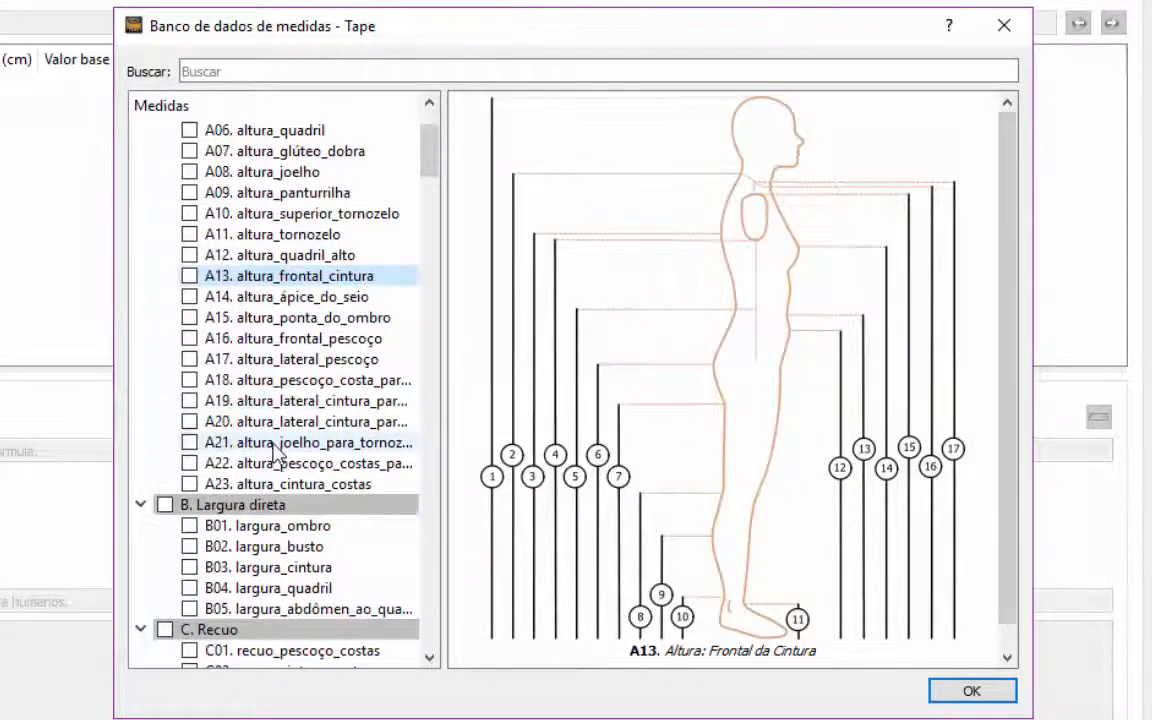
{"action": "scroll", "coordinate": [285, 448], "scroll_direction": "down", "scroll_amount": 2}
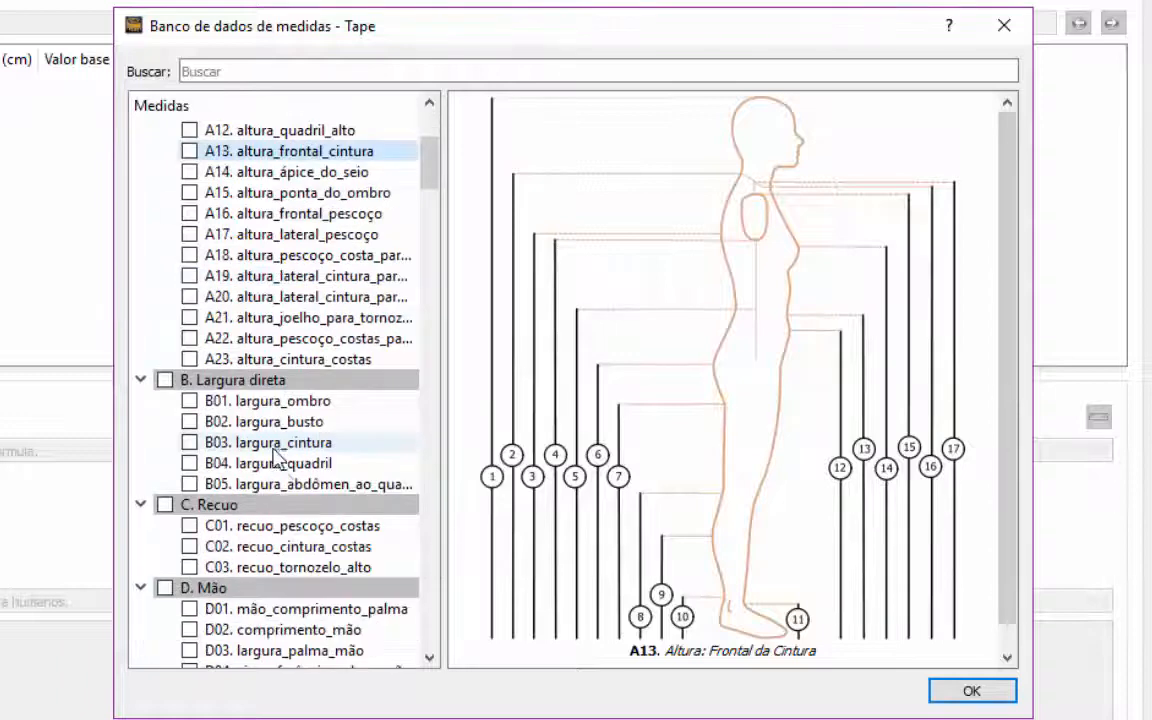
{"action": "left_click", "coordinate": [295, 401]}
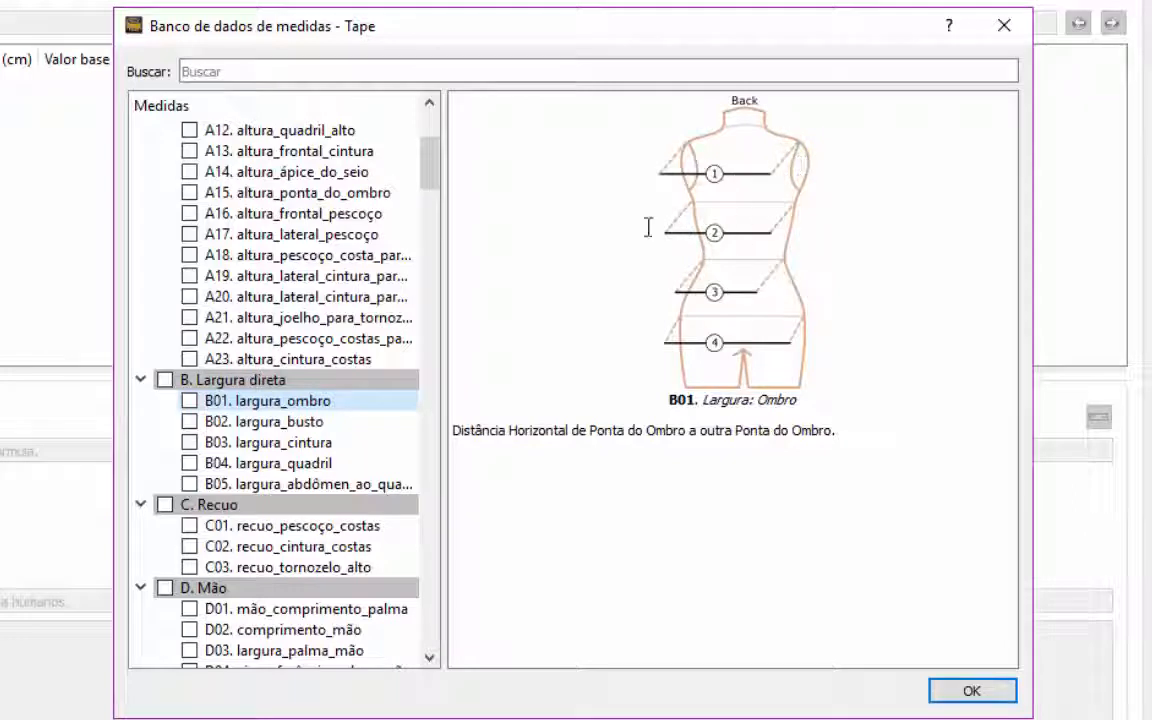
{"action": "left_click", "coordinate": [310, 422]}
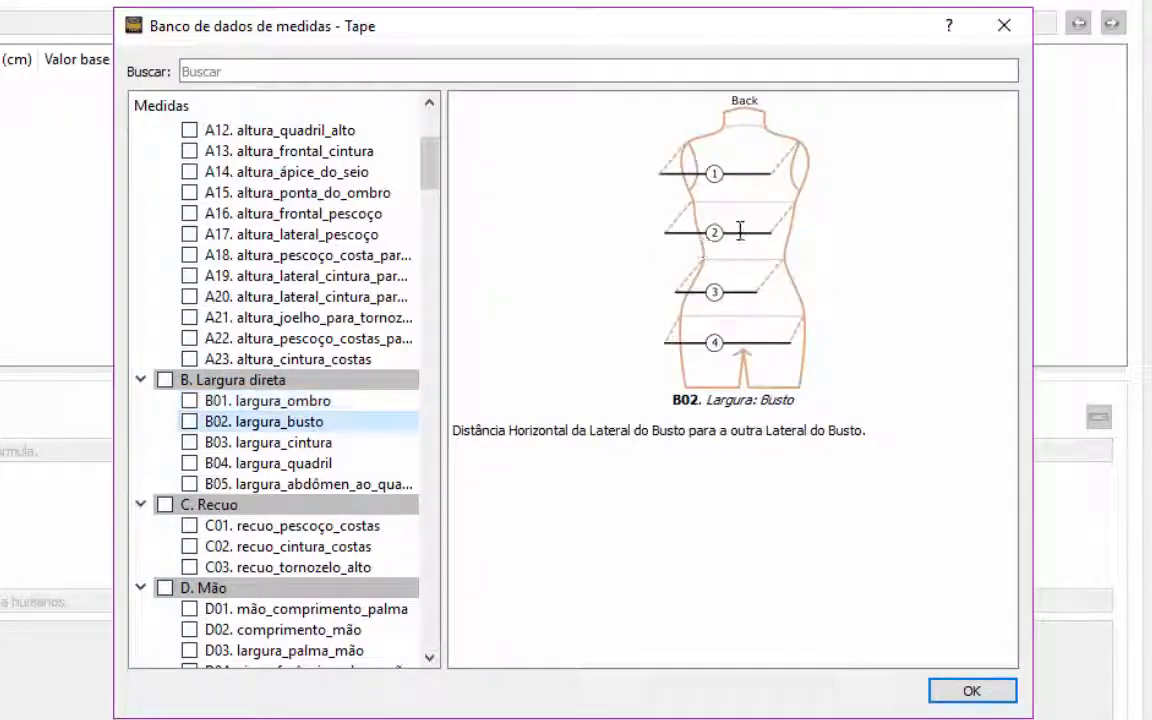
{"action": "left_click", "coordinate": [312, 443]}
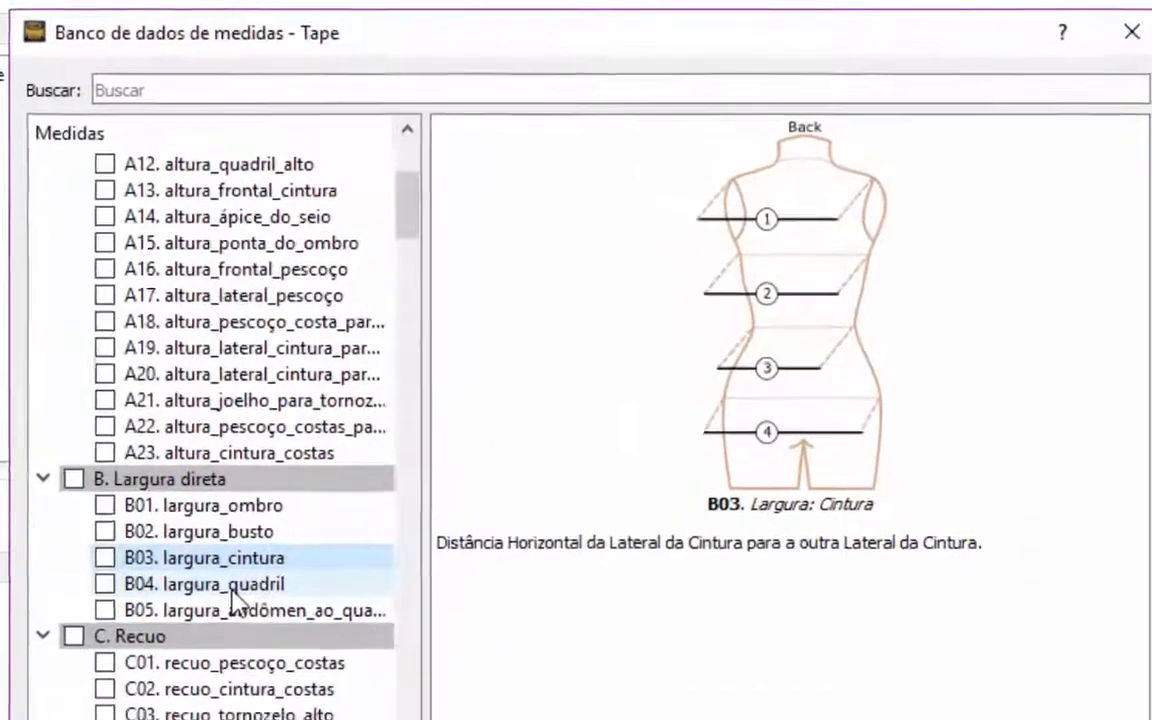
{"action": "left_click", "coordinate": [285, 464]}
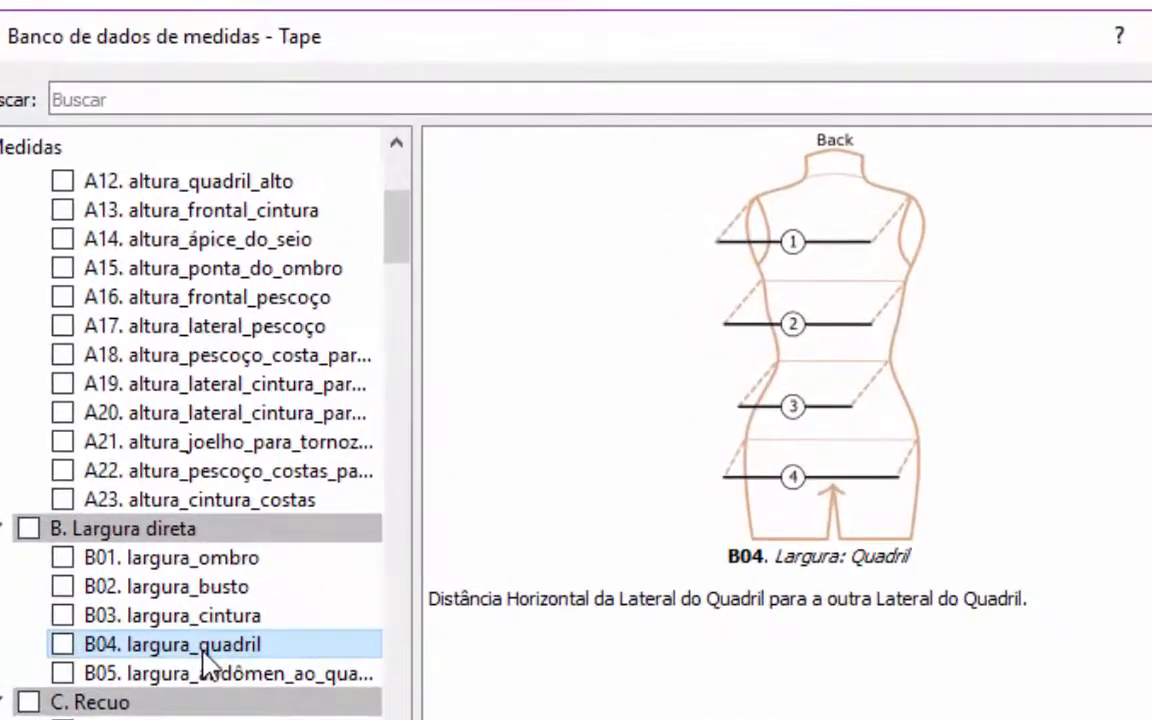
{"action": "left_click", "coordinate": [215, 680]}
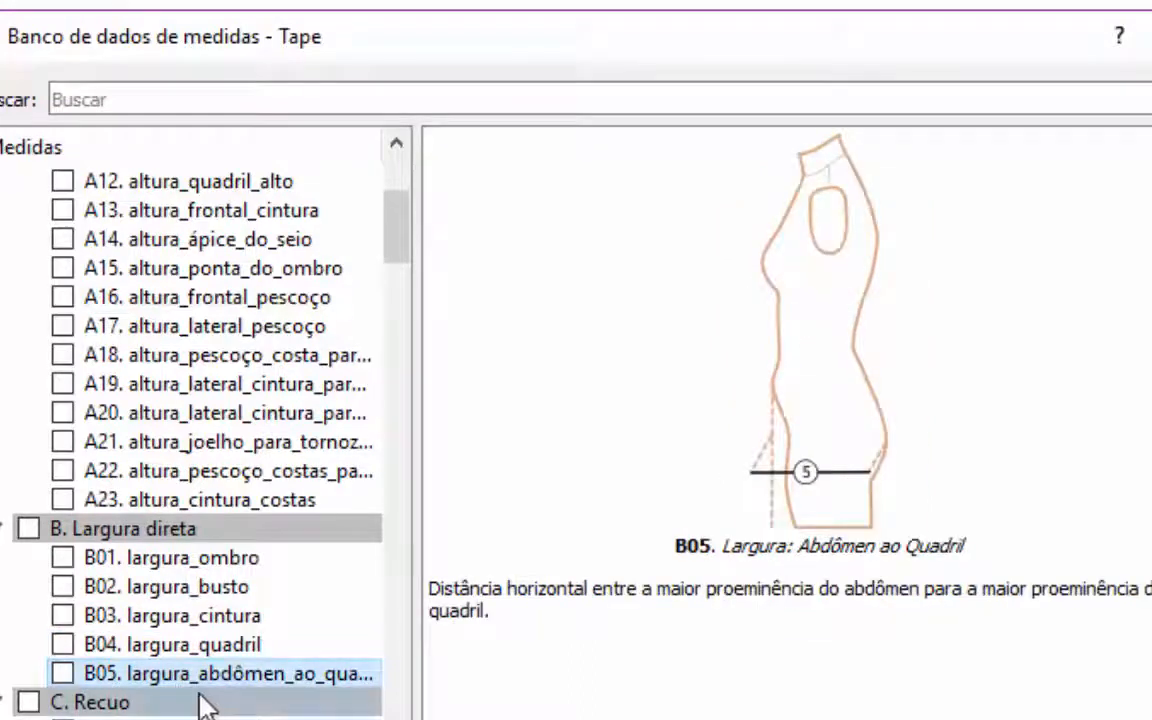
{"action": "left_click", "coordinate": [233, 620]}
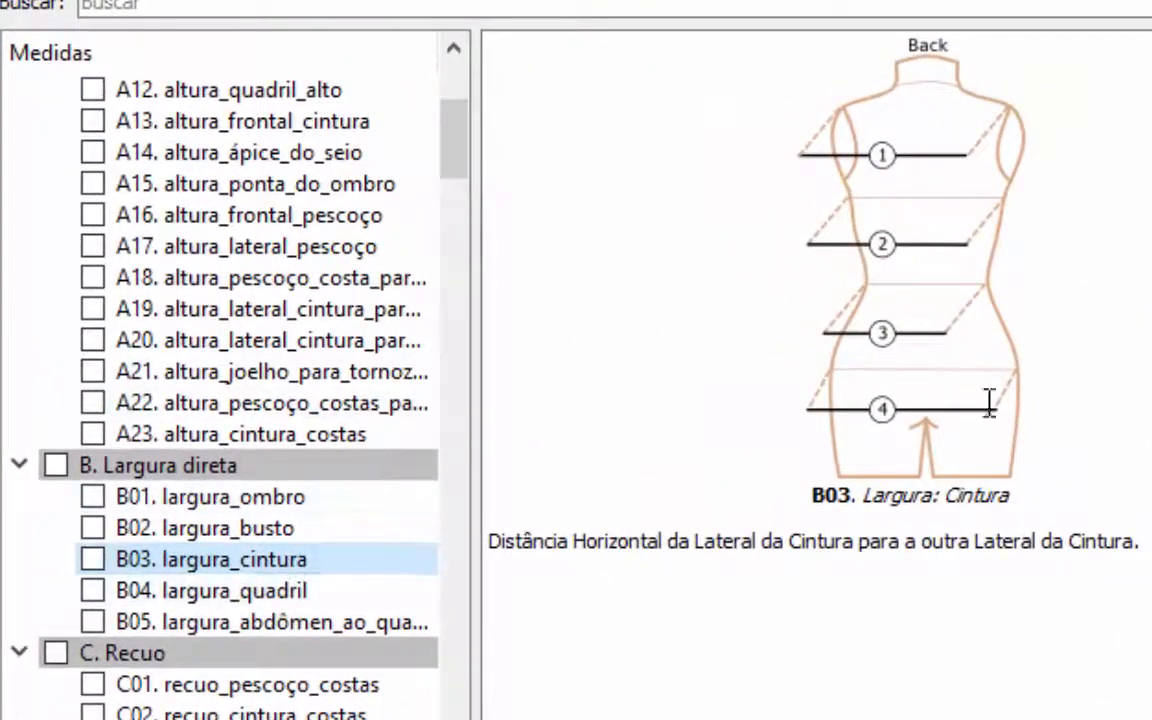
View the Recuo measurements C01. recuo_pescoço_costas, C02. recuo_cintura_costas and C03. recuo_tornozelo_alto.
{"action": "scroll", "coordinate": [320, 585], "scroll_direction": "down", "scroll_amount": 1}
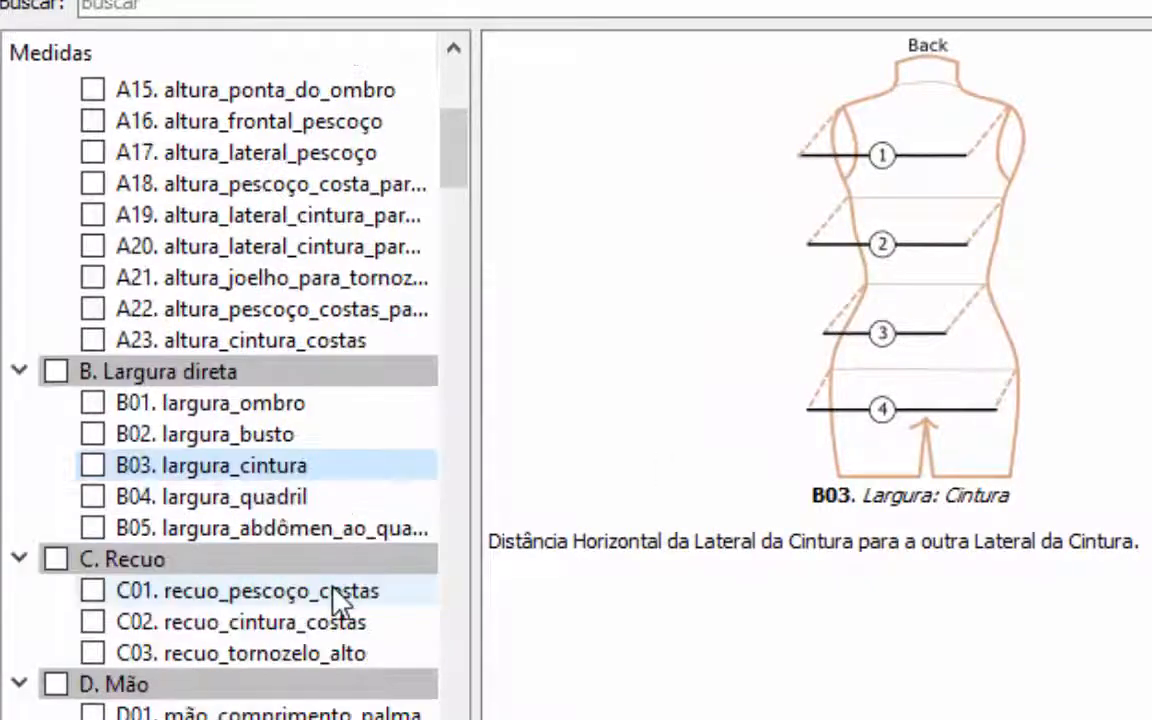
{"action": "left_click", "coordinate": [283, 594]}
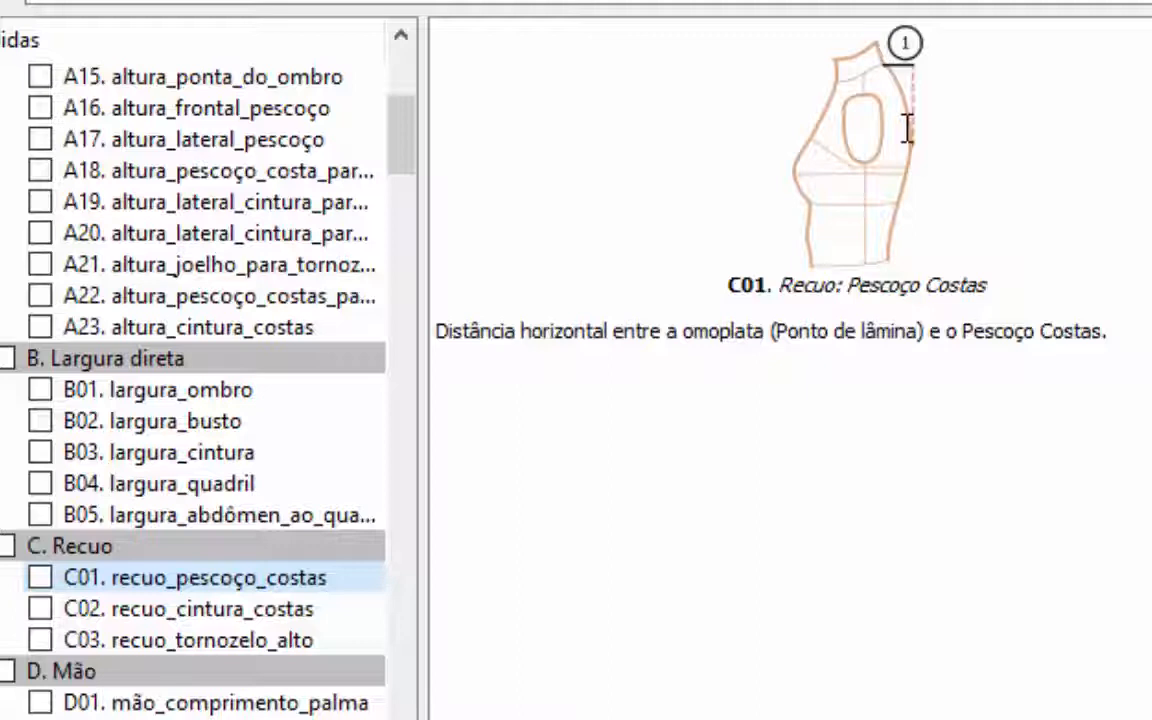
{"action": "left_click", "coordinate": [288, 610]}
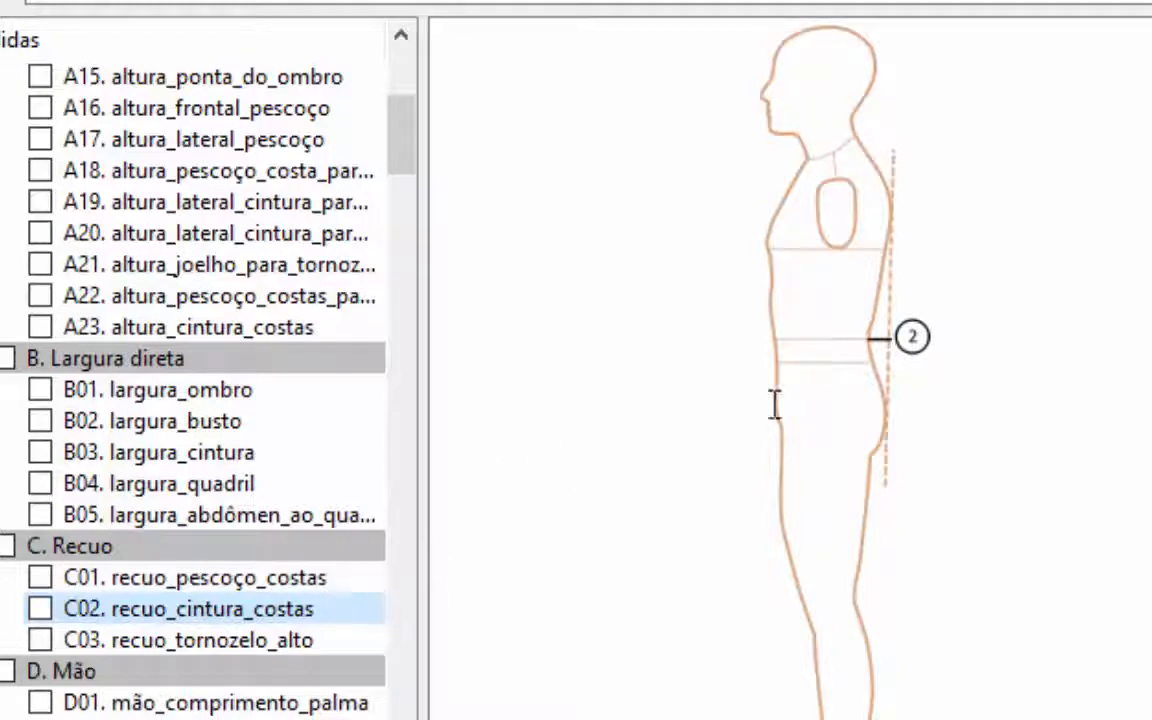
{"action": "left_click", "coordinate": [279, 645]}
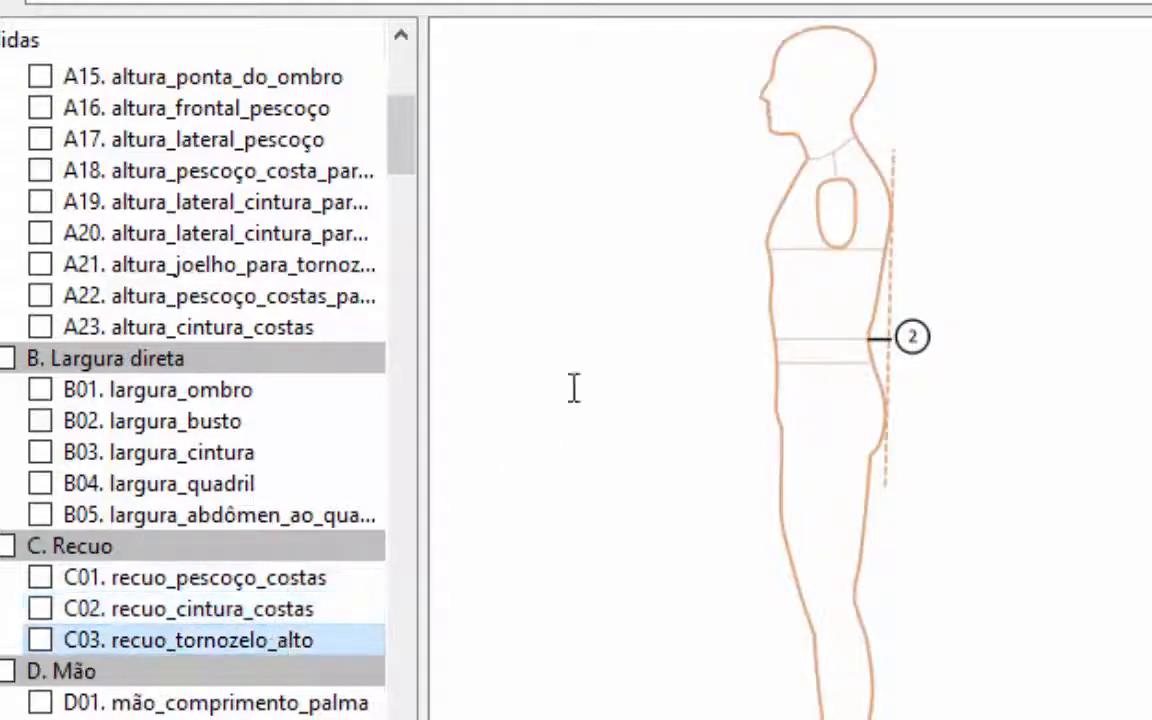
Mark A01. altura in the Altura direta group for adding and check its selection.
{"action": "scroll", "coordinate": [183, 267], "scroll_direction": "up", "scroll_amount": 5}
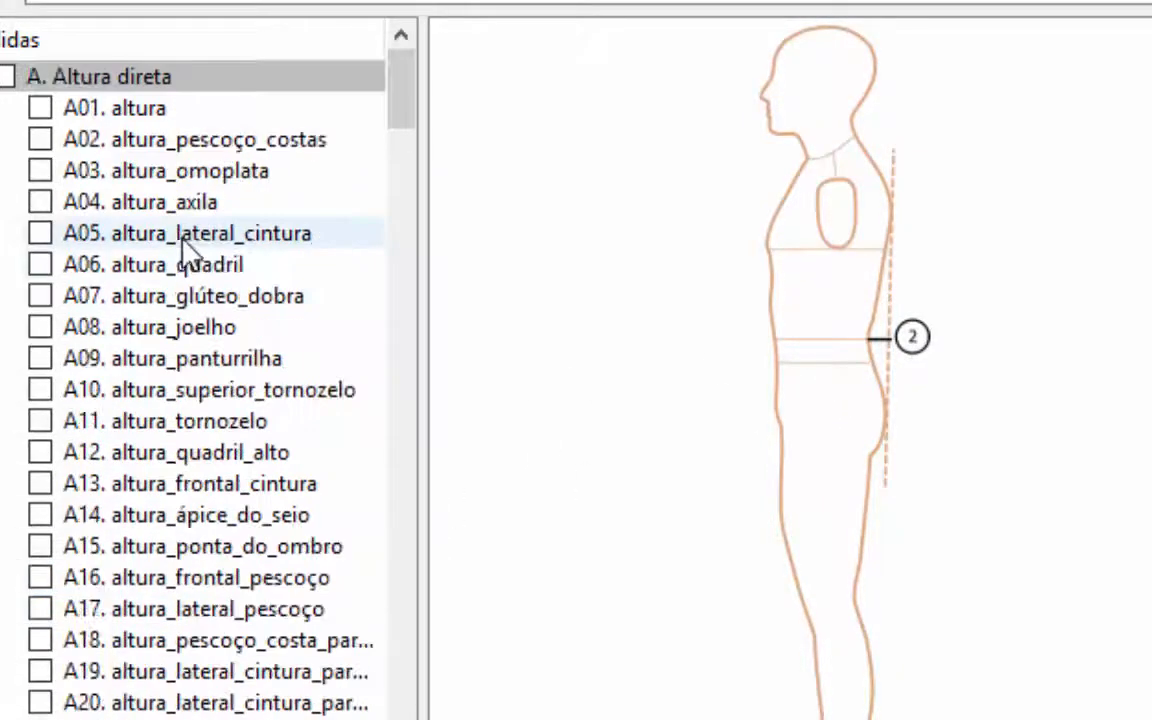
{"action": "left_click", "coordinate": [40, 108]}
{"action": "scroll", "coordinate": [275, 360], "scroll_direction": "down", "scroll_amount": 2}
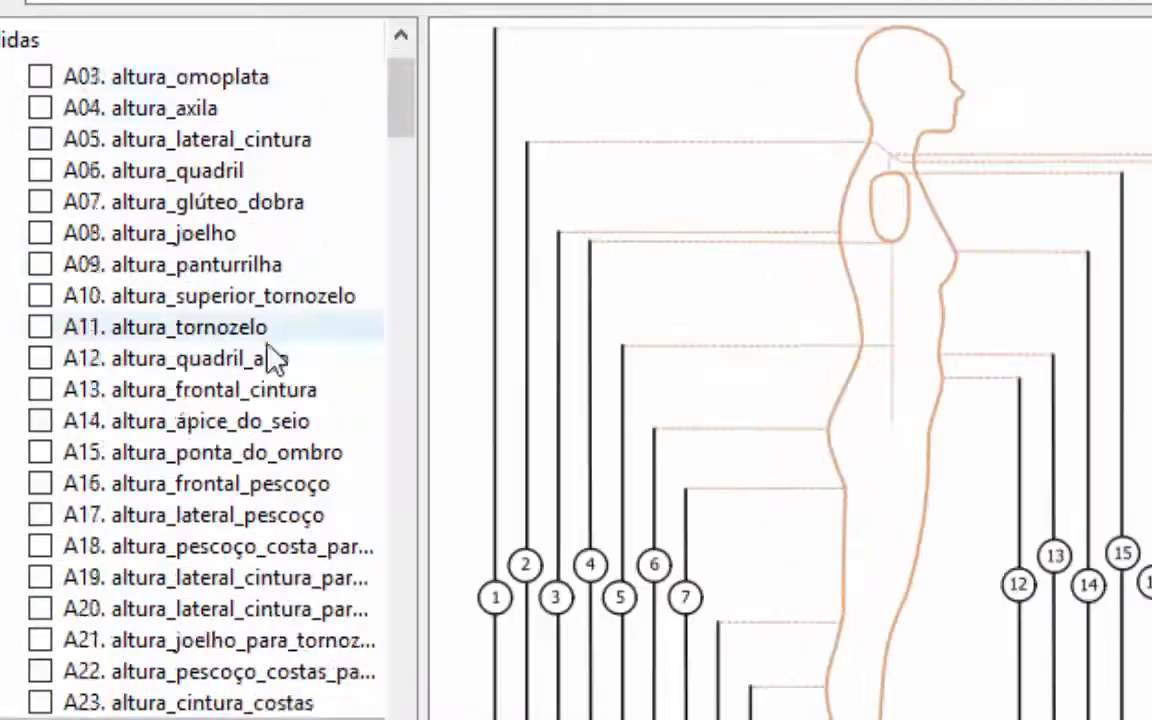
{"action": "scroll", "coordinate": [316, 373], "scroll_direction": "up", "scroll_amount": 2}
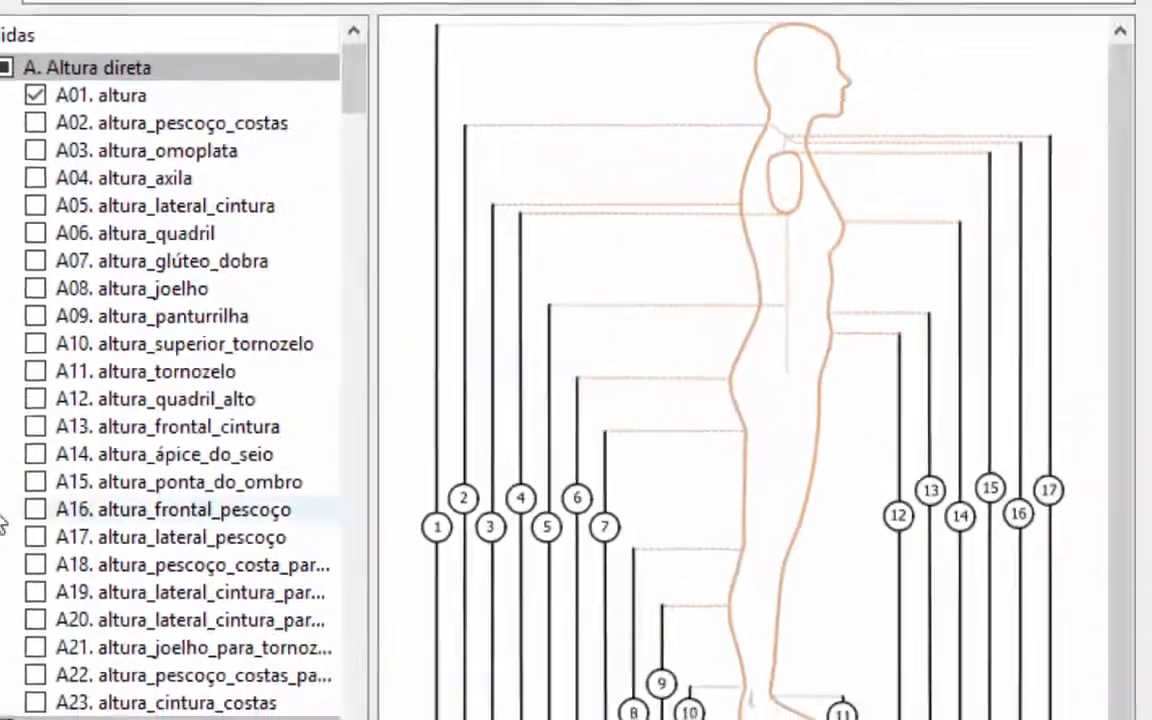
Review the diagrams and definitions of hand measurements D01 to D04 in the Mão group.
{"action": "scroll", "coordinate": [88, 587], "scroll_direction": "down", "scroll_amount": 5}
{"action": "scroll", "coordinate": [68, 470], "scroll_direction": "down", "scroll_amount": 3}
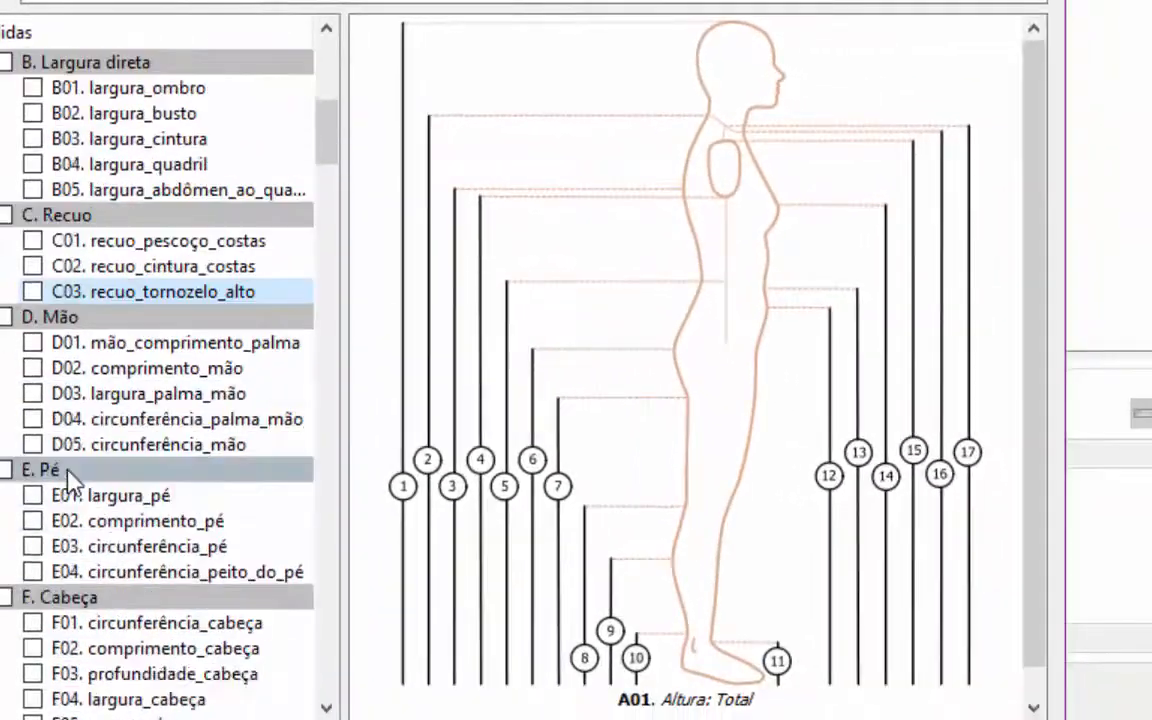
{"action": "left_click", "coordinate": [84, 345]}
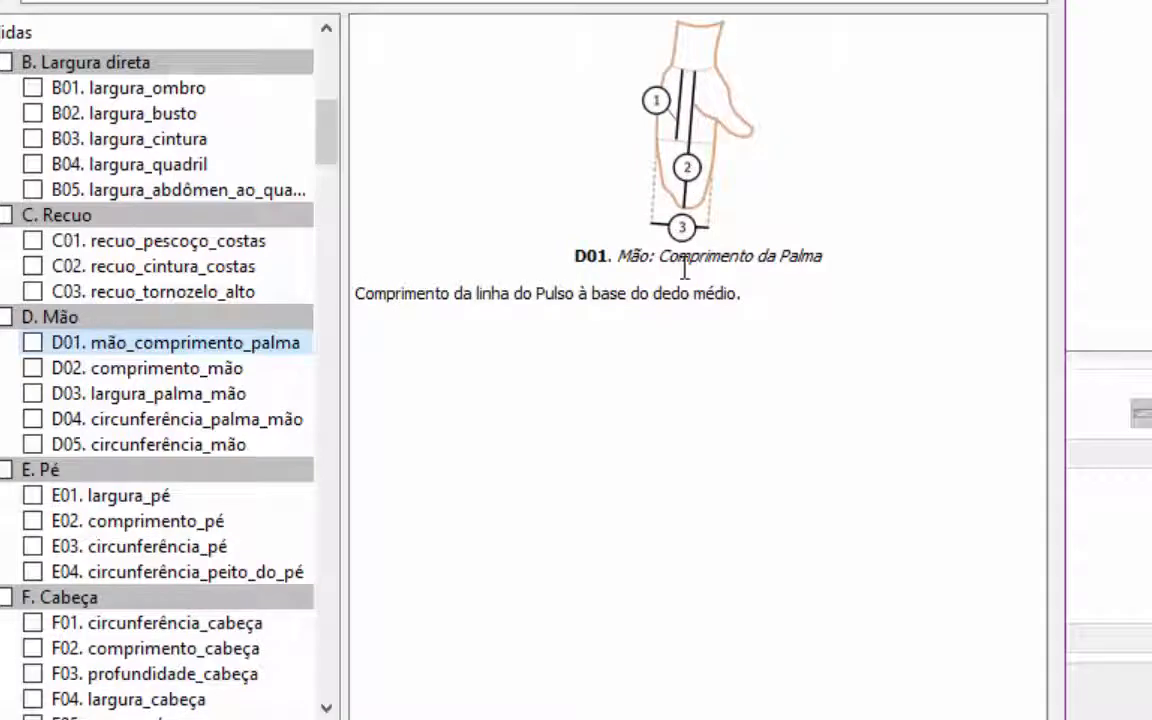
{"action": "left_click", "coordinate": [196, 369]}
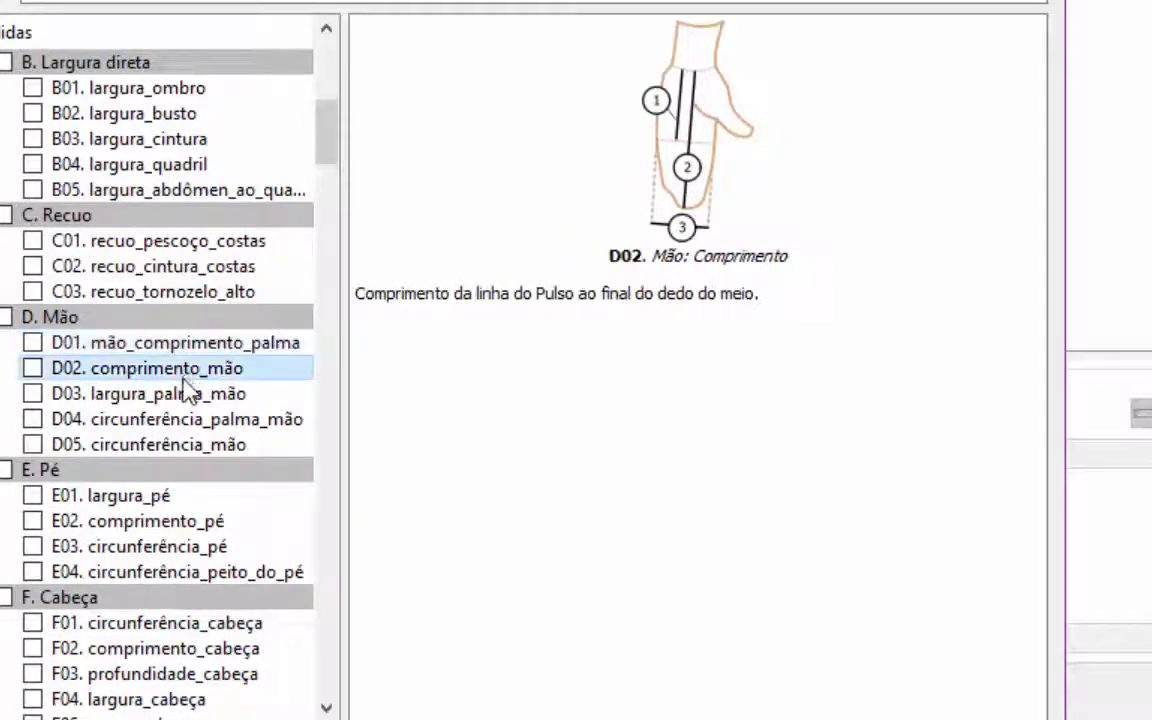
{"action": "left_click", "coordinate": [178, 398]}
{"action": "left_click", "coordinate": [190, 419]}
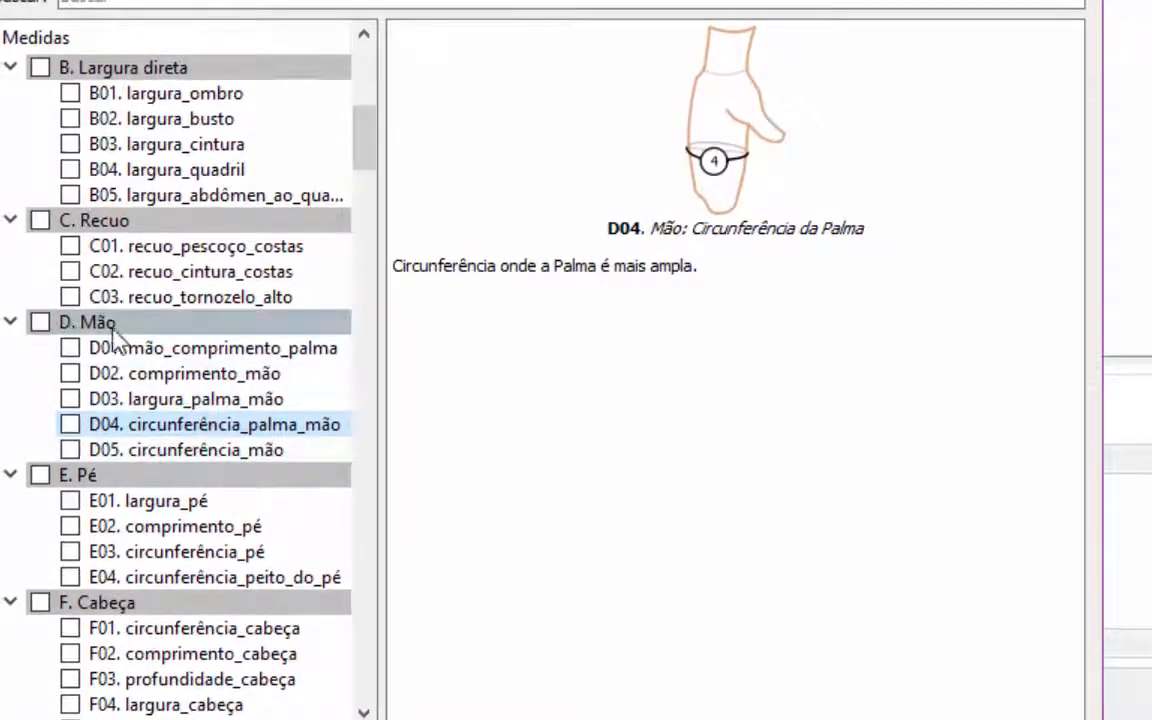
View the foot measurements E01. largura_pé, E02. comprimento_pé and E03. circunferência_pé.
{"action": "scroll", "coordinate": [110, 380], "scroll_direction": "down", "scroll_amount": 2}
{"action": "left_click", "coordinate": [156, 354]}
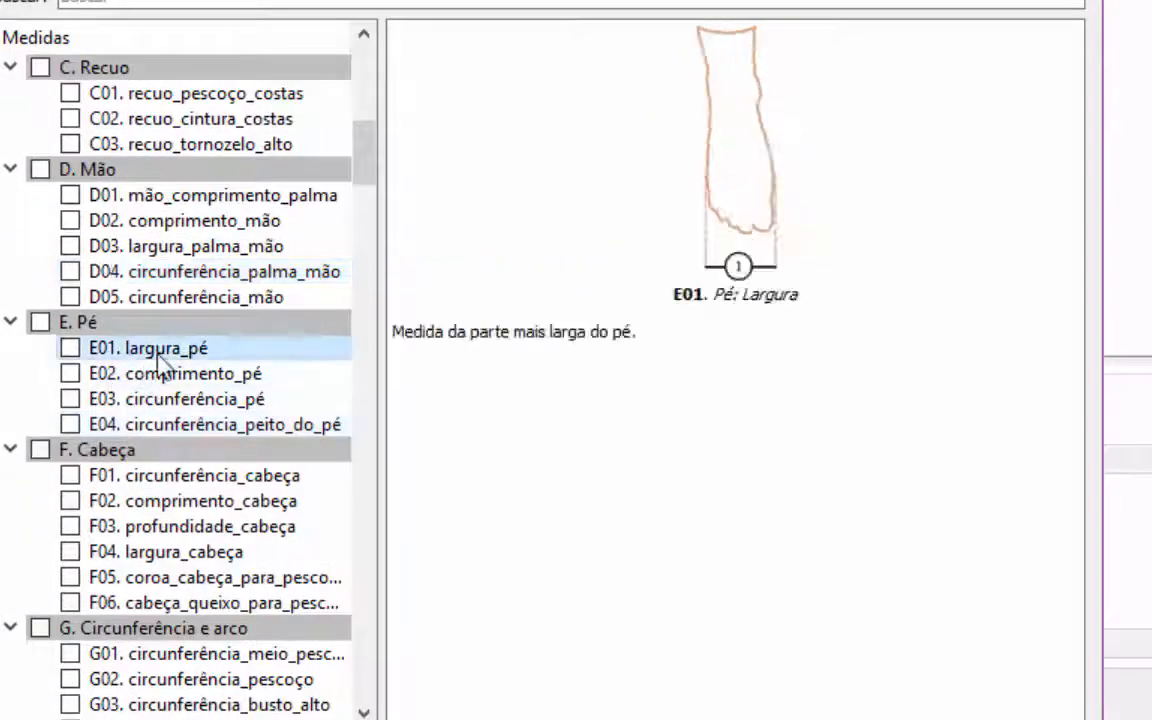
{"action": "left_click", "coordinate": [258, 373]}
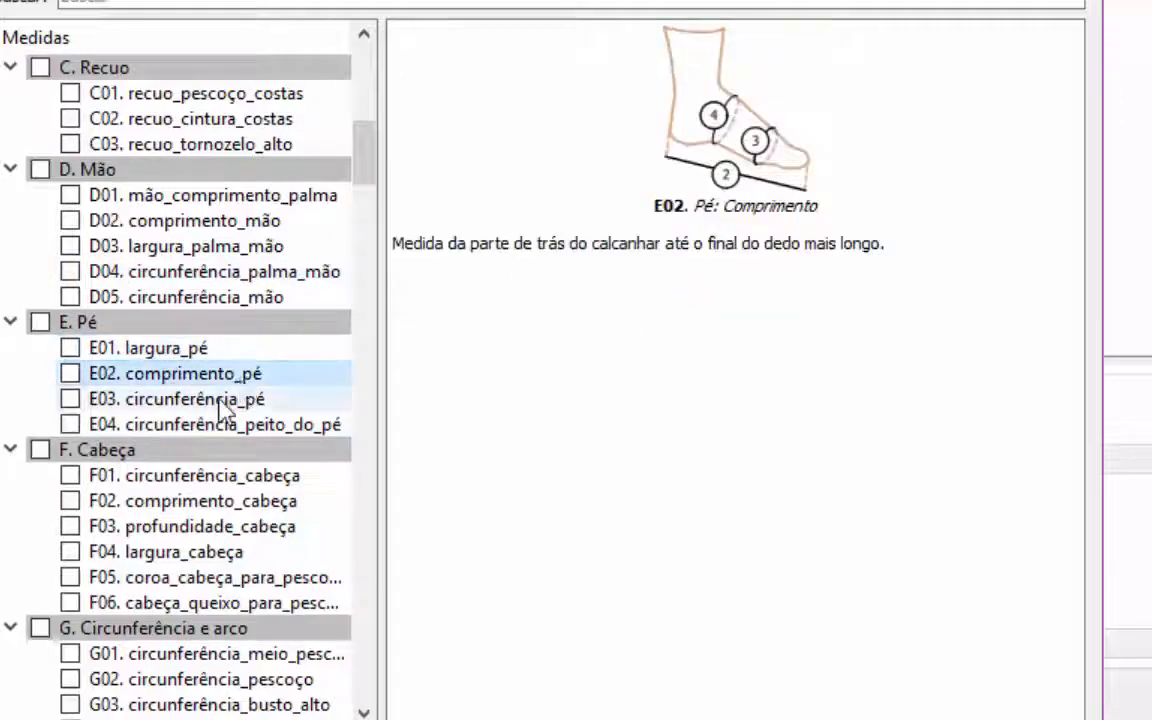
{"action": "left_click", "coordinate": [218, 396]}
Review the diagrams and definitions of head measurements F01 to F05 in the Cabeça group.
{"action": "scroll", "coordinate": [303, 448], "scroll_direction": "down", "scroll_amount": 2}
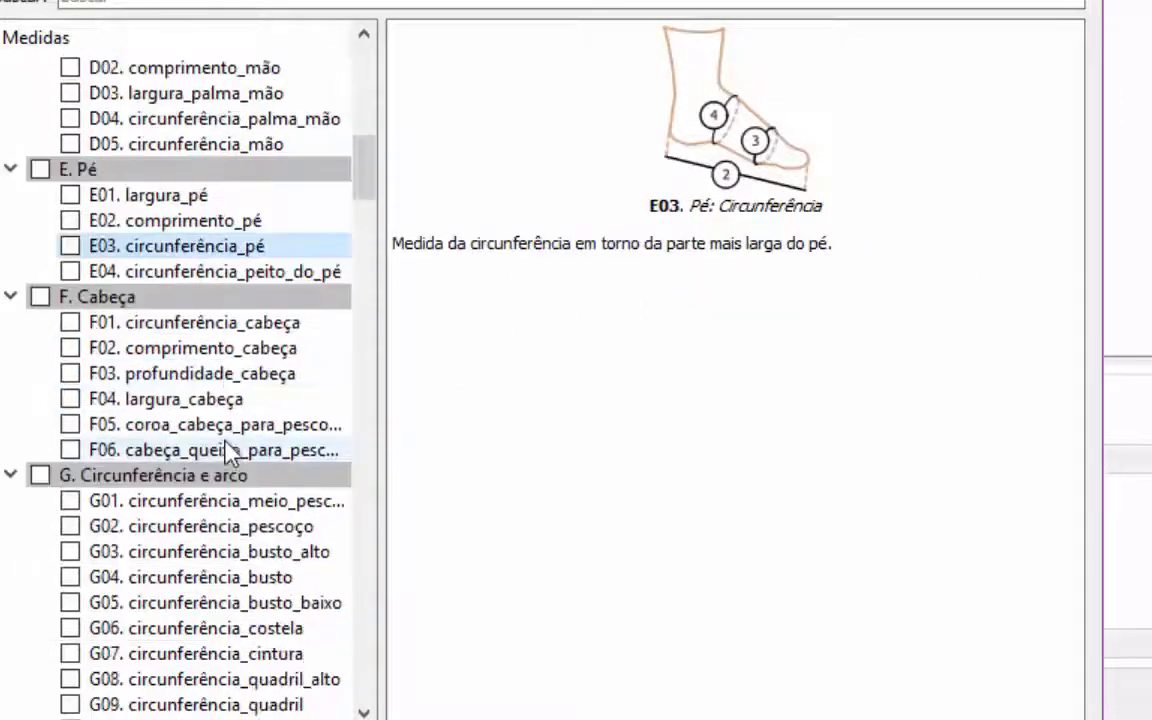
{"action": "left_click", "coordinate": [189, 337]}
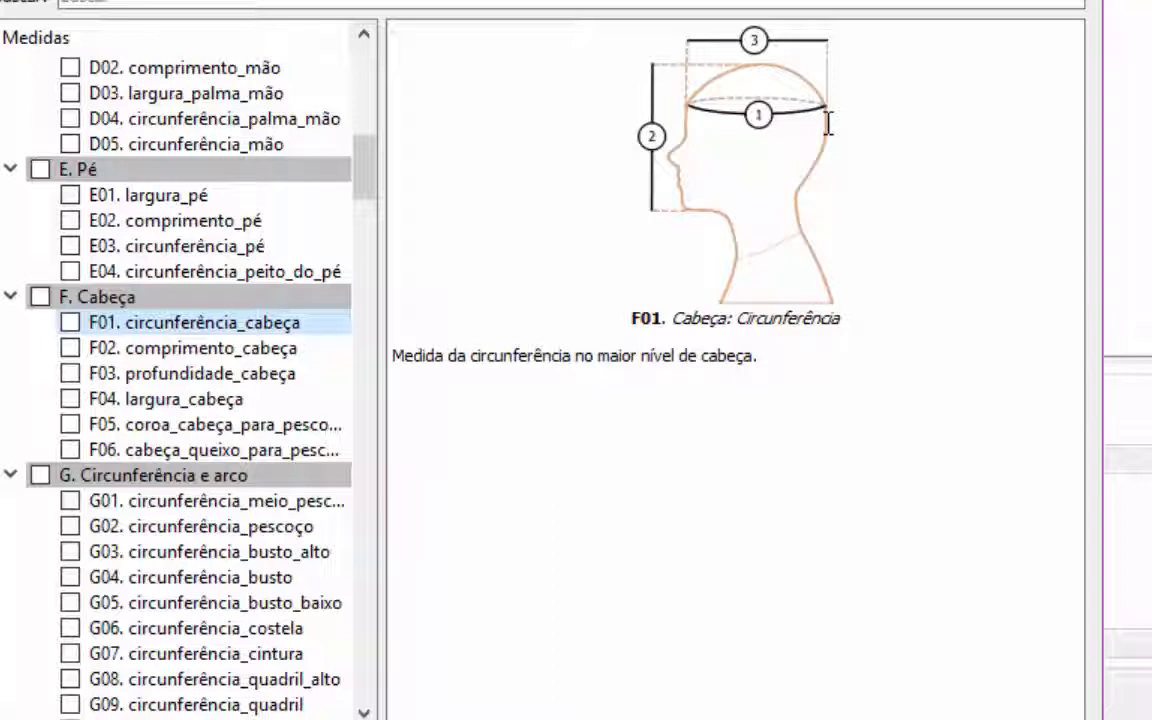
{"action": "left_click", "coordinate": [230, 357]}
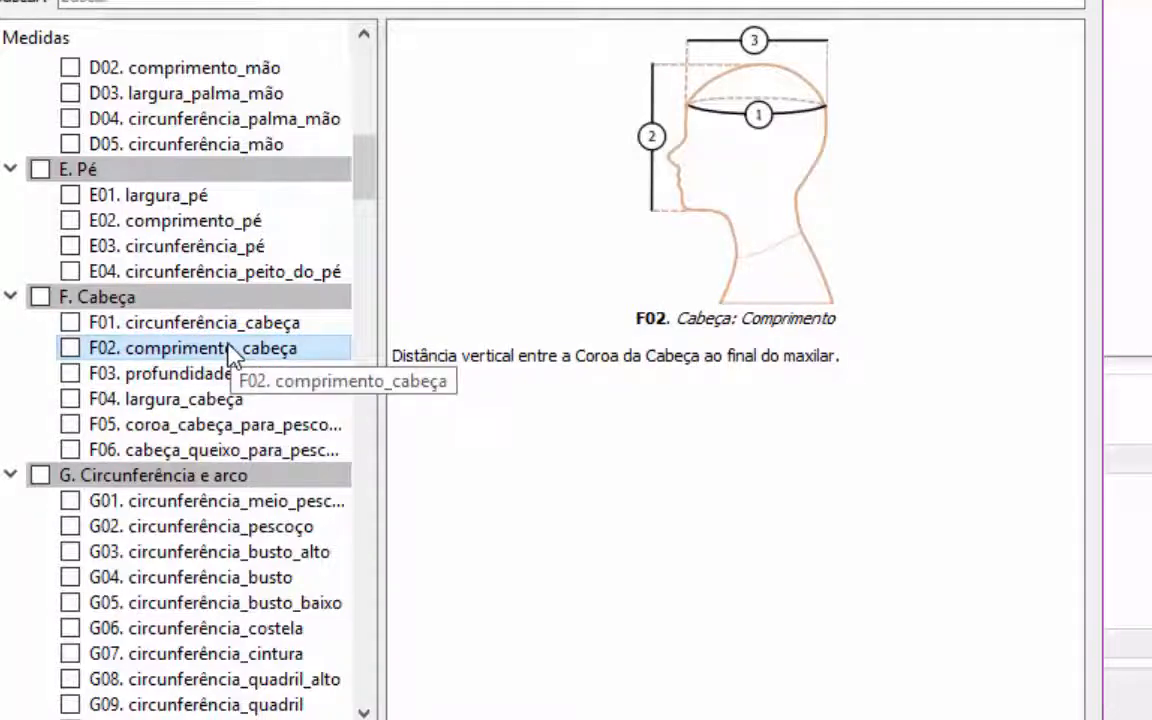
{"action": "left_click", "coordinate": [213, 384]}
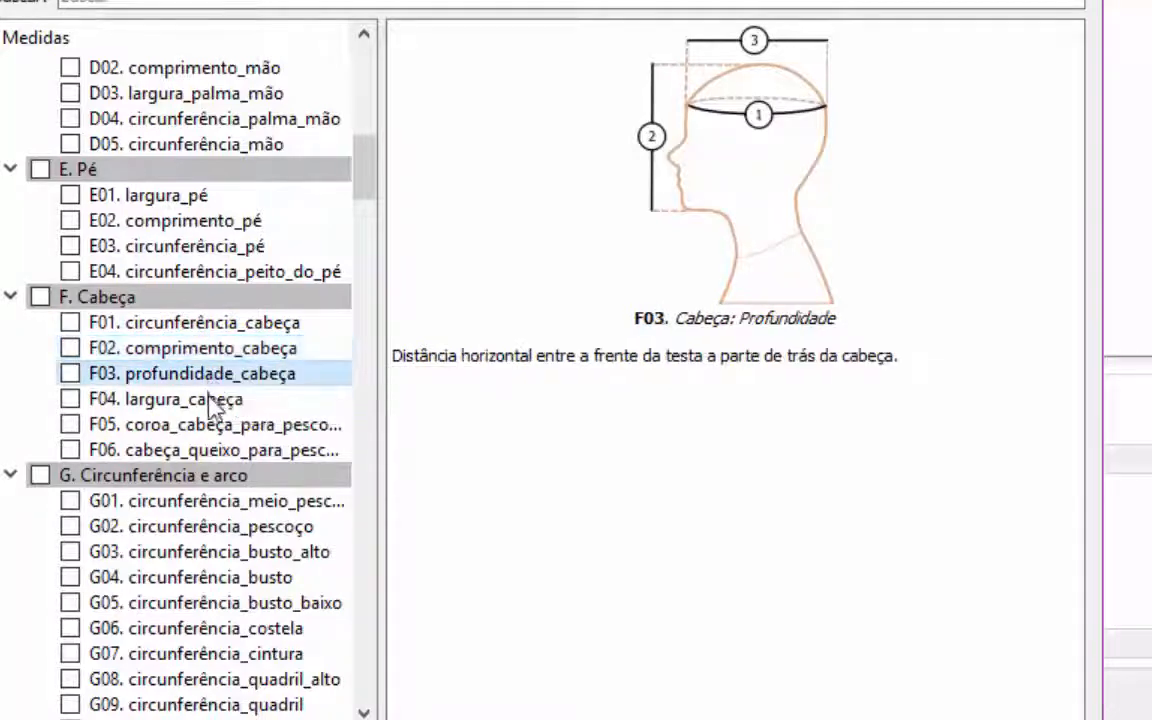
{"action": "left_click", "coordinate": [205, 402]}
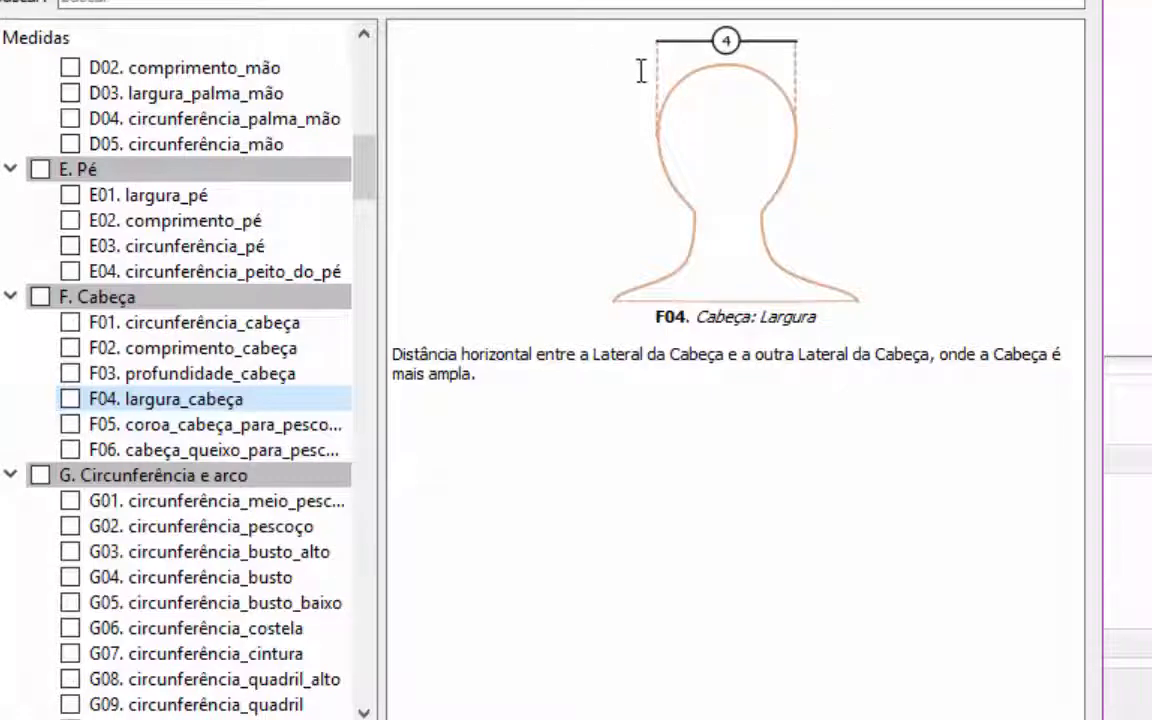
{"action": "left_click", "coordinate": [234, 424]}
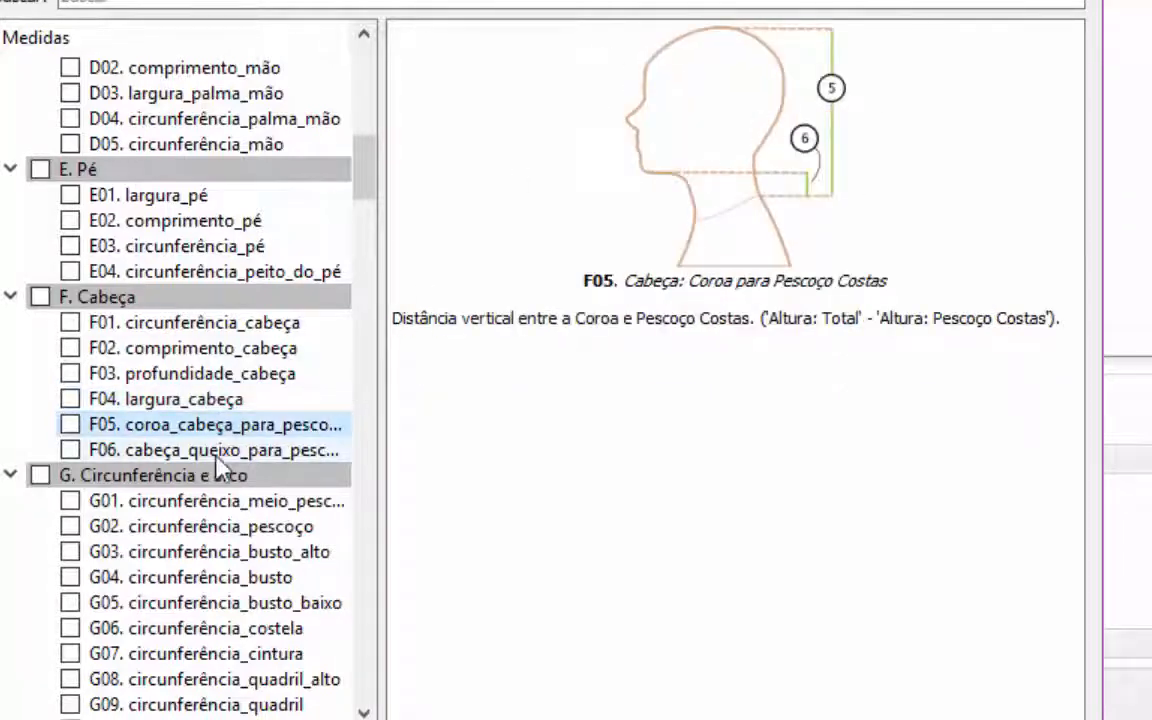
In the Circunferência e arco group, mark G09. circunferência_quadril, G07. circunferência_cintura and G04. circunferência_busto for adding.
{"action": "scroll", "coordinate": [188, 415], "scroll_direction": "down", "scroll_amount": 1}
{"action": "scroll", "coordinate": [195, 410], "scroll_direction": "down", "scroll_amount": 1}
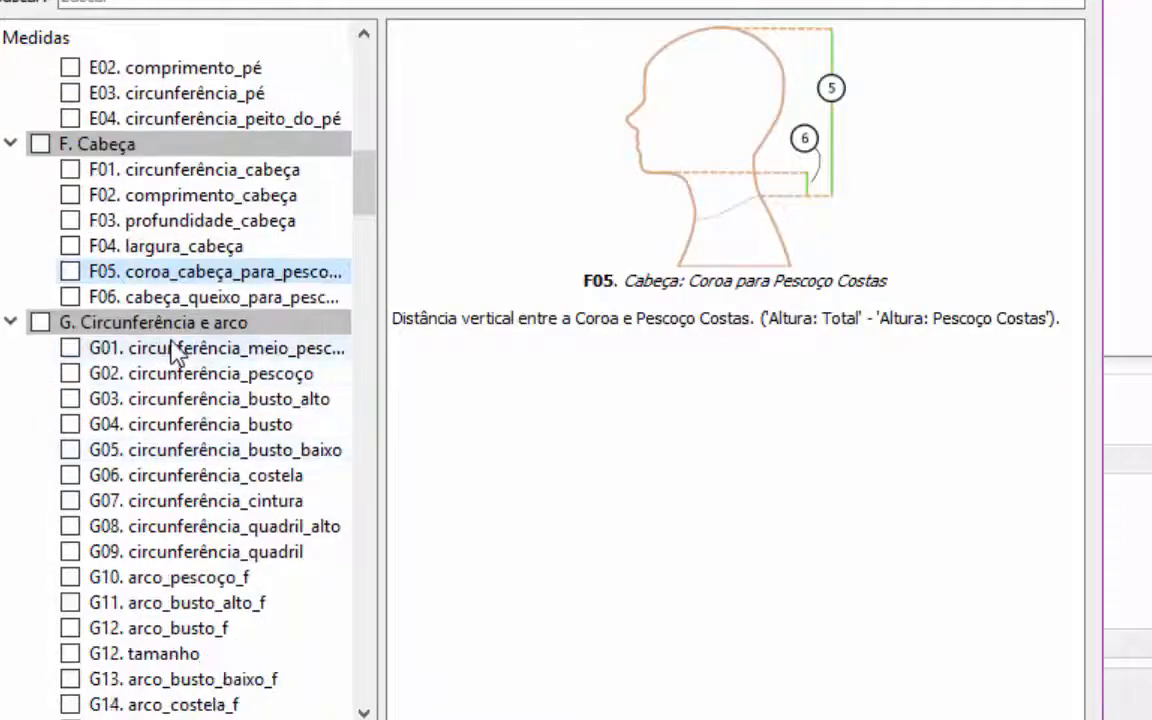
{"action": "left_click", "coordinate": [219, 350]}
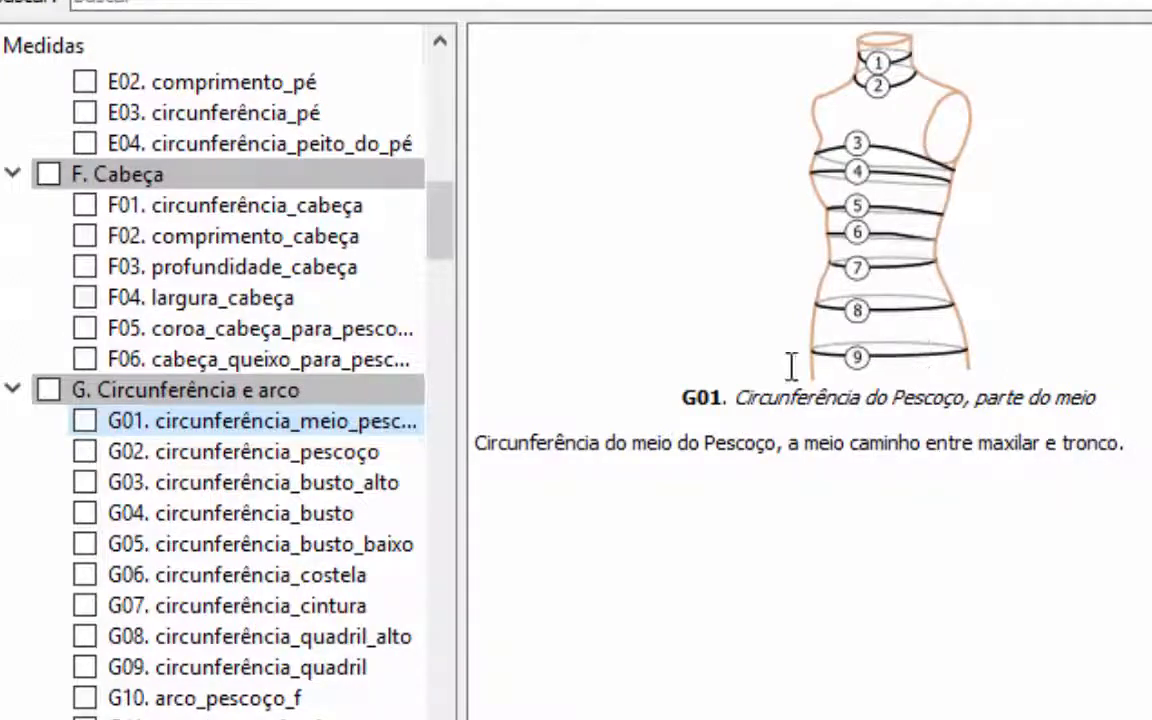
{"action": "left_click", "coordinate": [86, 669]}
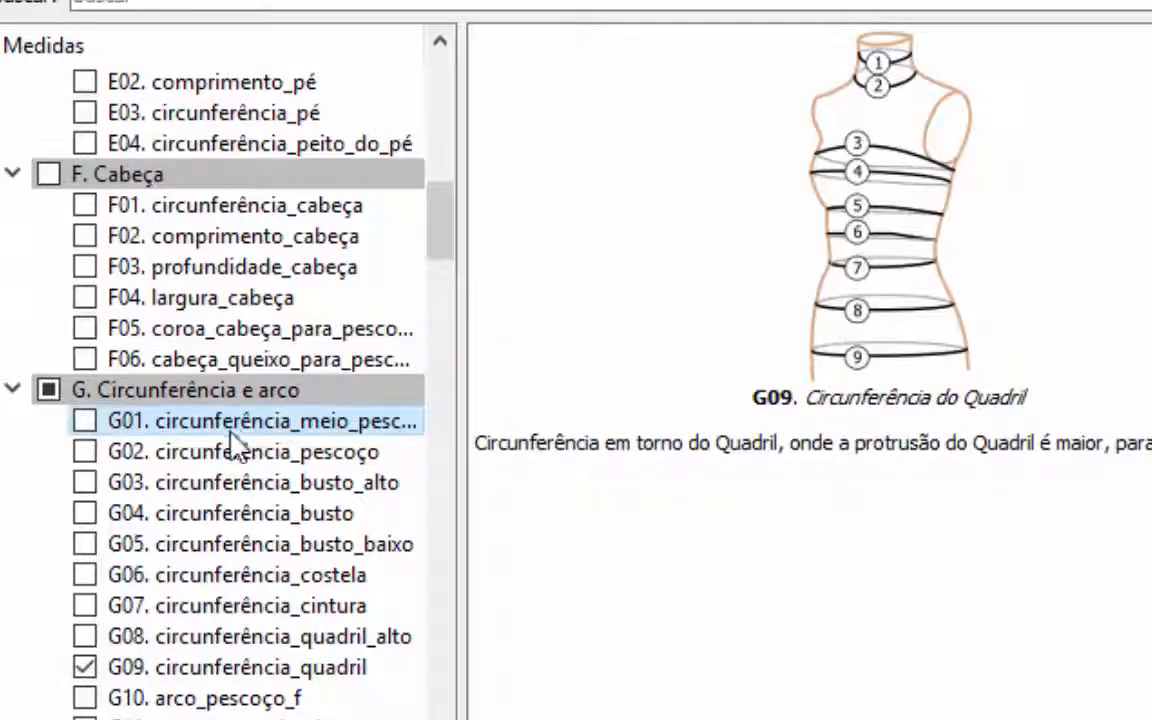
{"action": "left_click", "coordinate": [86, 607]}
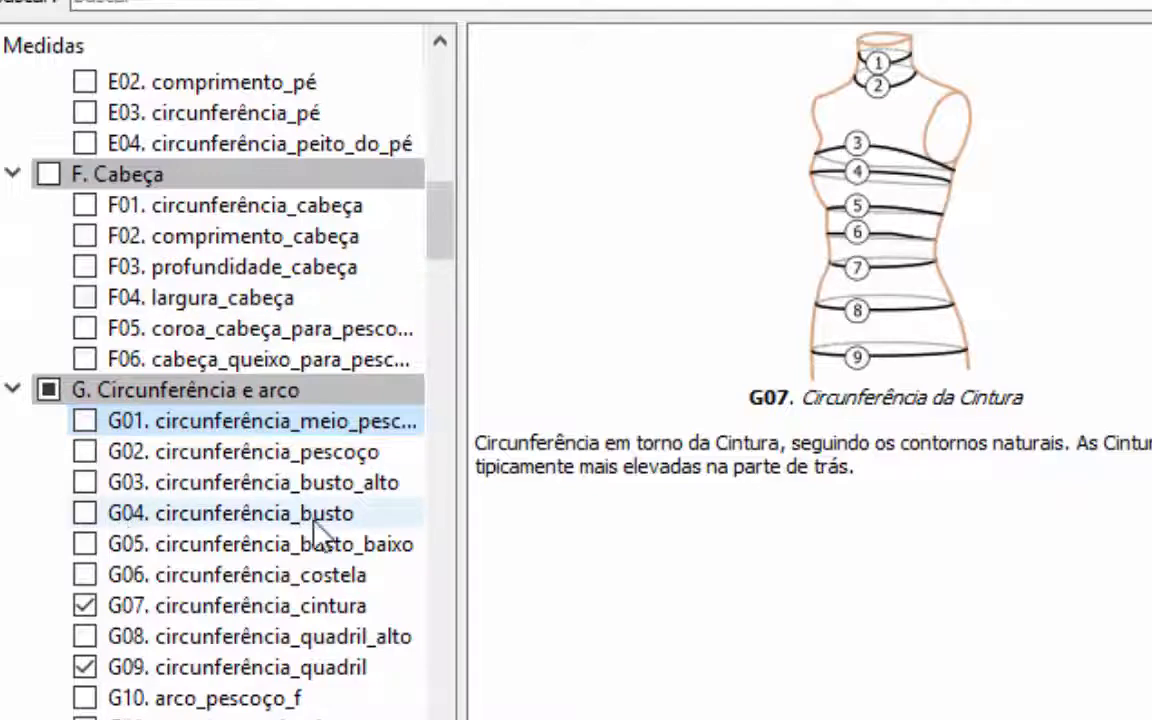
{"action": "left_click", "coordinate": [85, 513]}
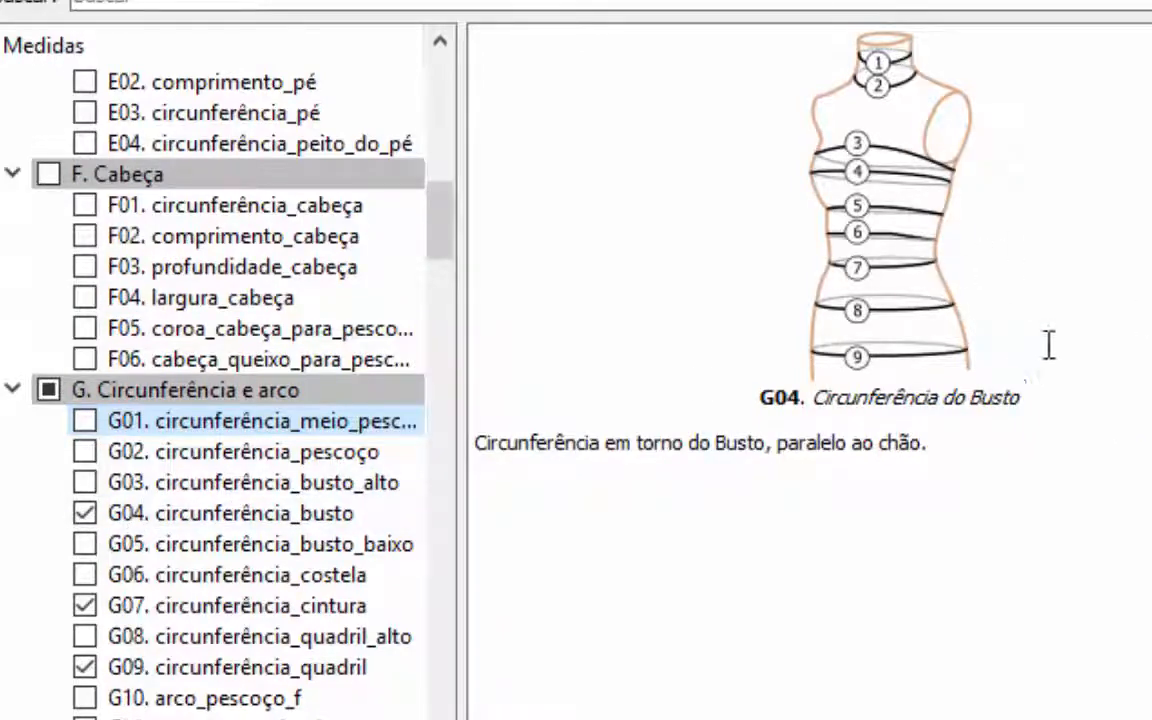
Review the diagrams and definitions of front arc measurements G12, G13, G20 and G24 in the Circunferência e arco group.
{"action": "scroll", "coordinate": [88, 325], "scroll_direction": "down", "scroll_amount": 1}
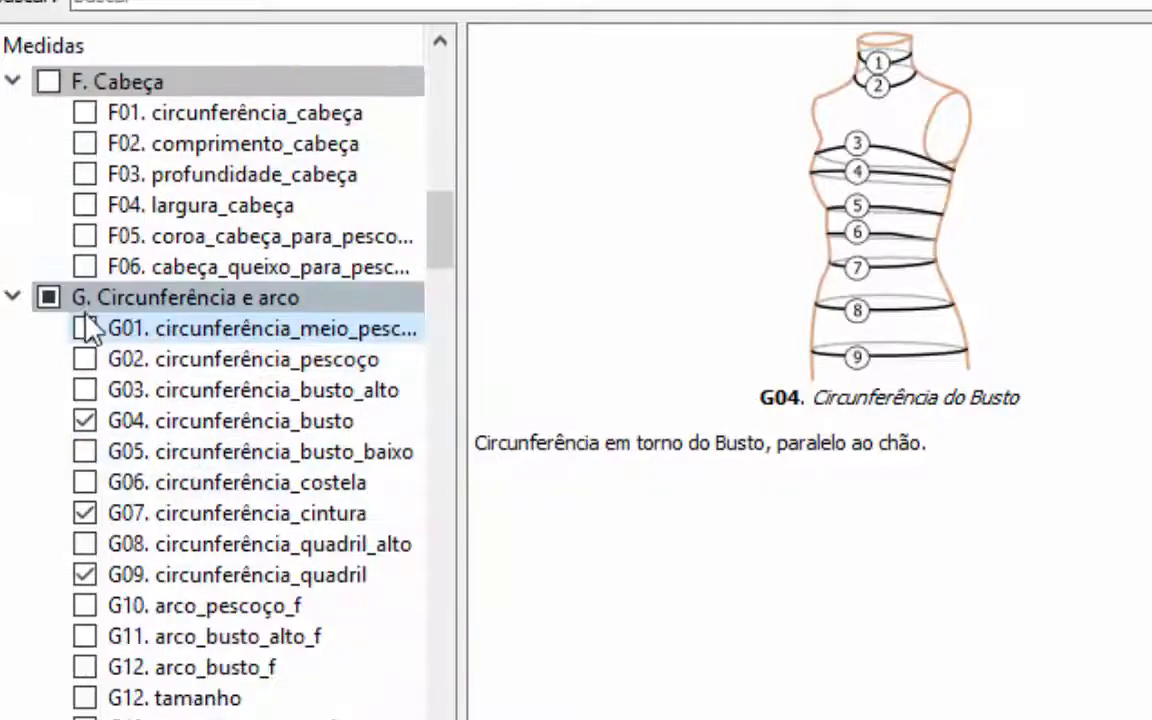
{"action": "scroll", "coordinate": [129, 442], "scroll_direction": "down", "scroll_amount": 3}
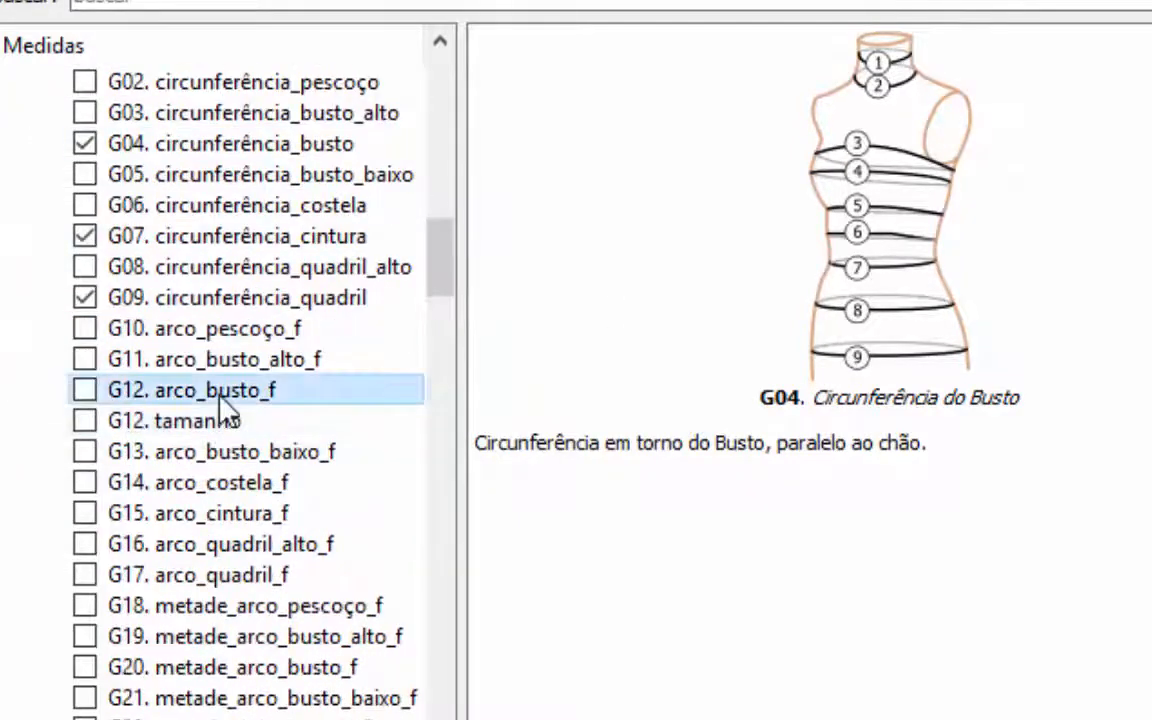
{"action": "left_click", "coordinate": [220, 393]}
{"action": "left_click", "coordinate": [213, 422]}
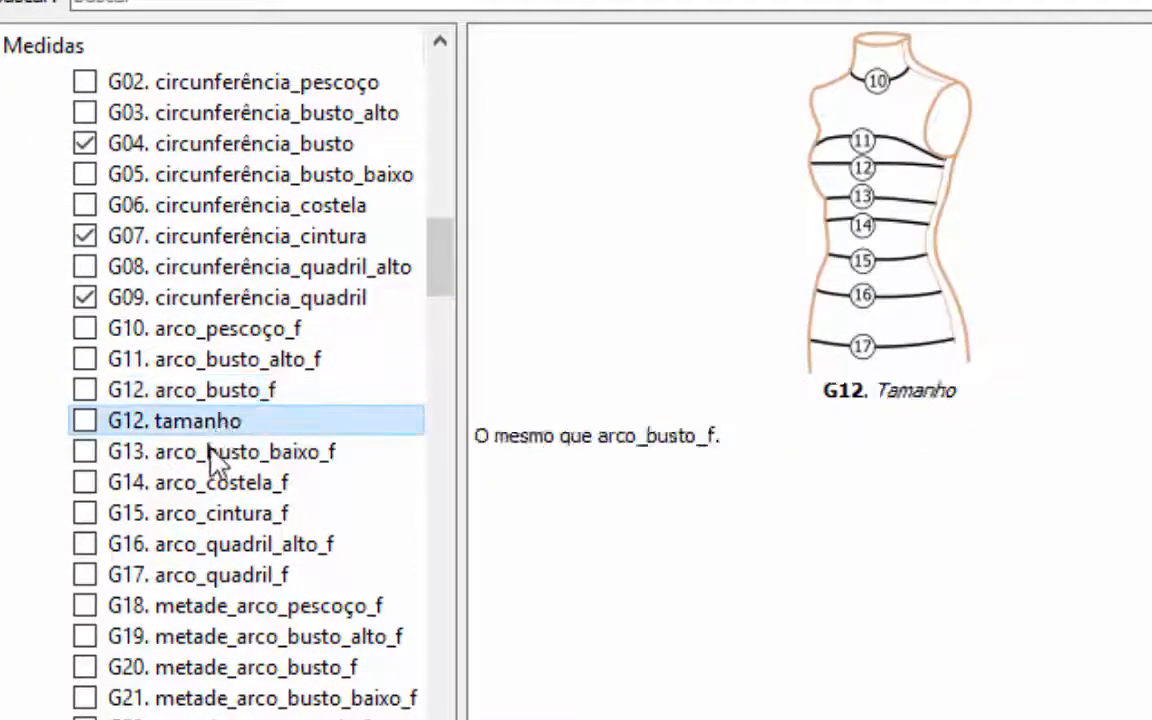
{"action": "left_click", "coordinate": [210, 452]}
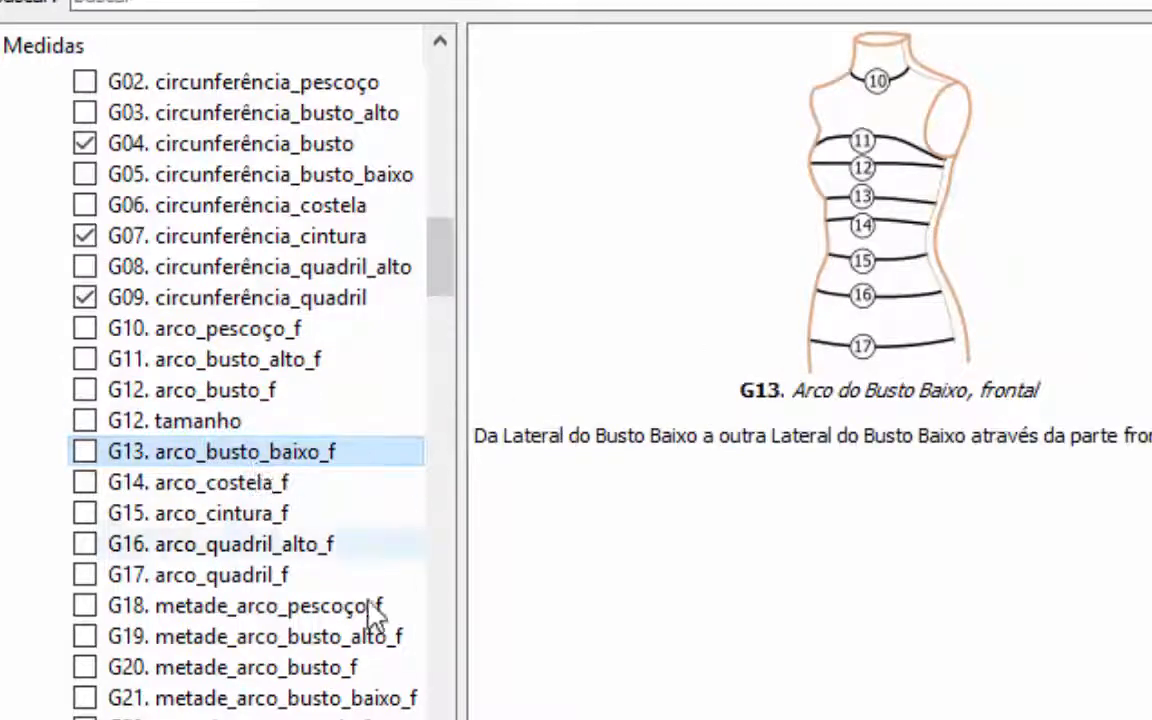
{"action": "left_click", "coordinate": [305, 670]}
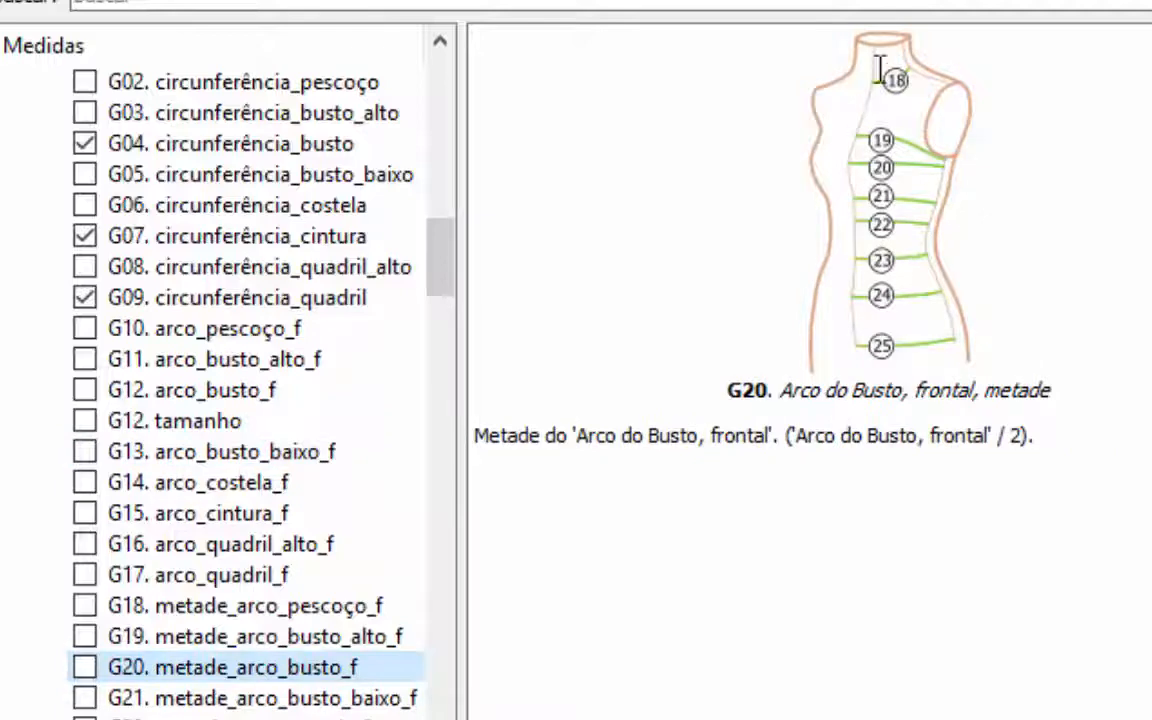
{"action": "scroll", "coordinate": [206, 700], "scroll_direction": "down", "scroll_amount": 1}
{"action": "left_click", "coordinate": [224, 697]}
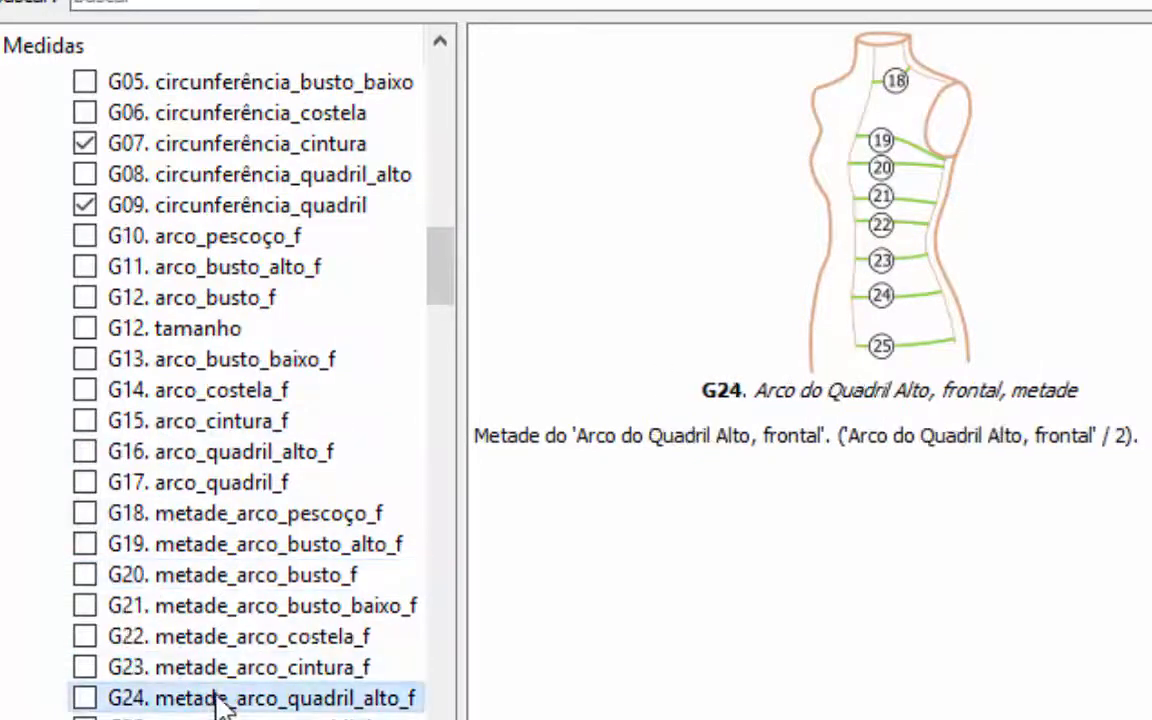
Review the back arc measurements G31. arco_cintura_c and G32. arco_quadril_alto_c and look through the rest of the Circunferência e arco group.
{"action": "scroll", "coordinate": [222, 705], "scroll_direction": "down", "scroll_amount": 2}
{"action": "scroll", "coordinate": [220, 698], "scroll_direction": "down", "scroll_amount": 1}
{"action": "left_click", "coordinate": [232, 640]}
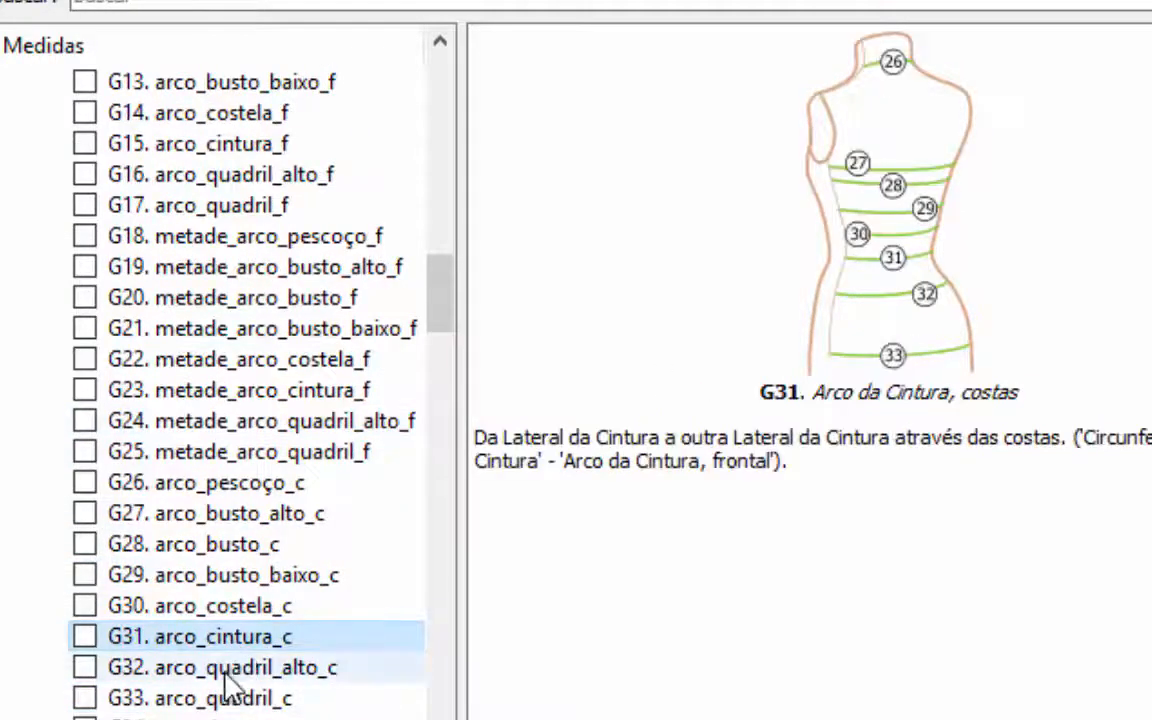
{"action": "left_click", "coordinate": [225, 672]}
{"action": "scroll", "coordinate": [226, 290], "scroll_direction": "up", "scroll_amount": 4}
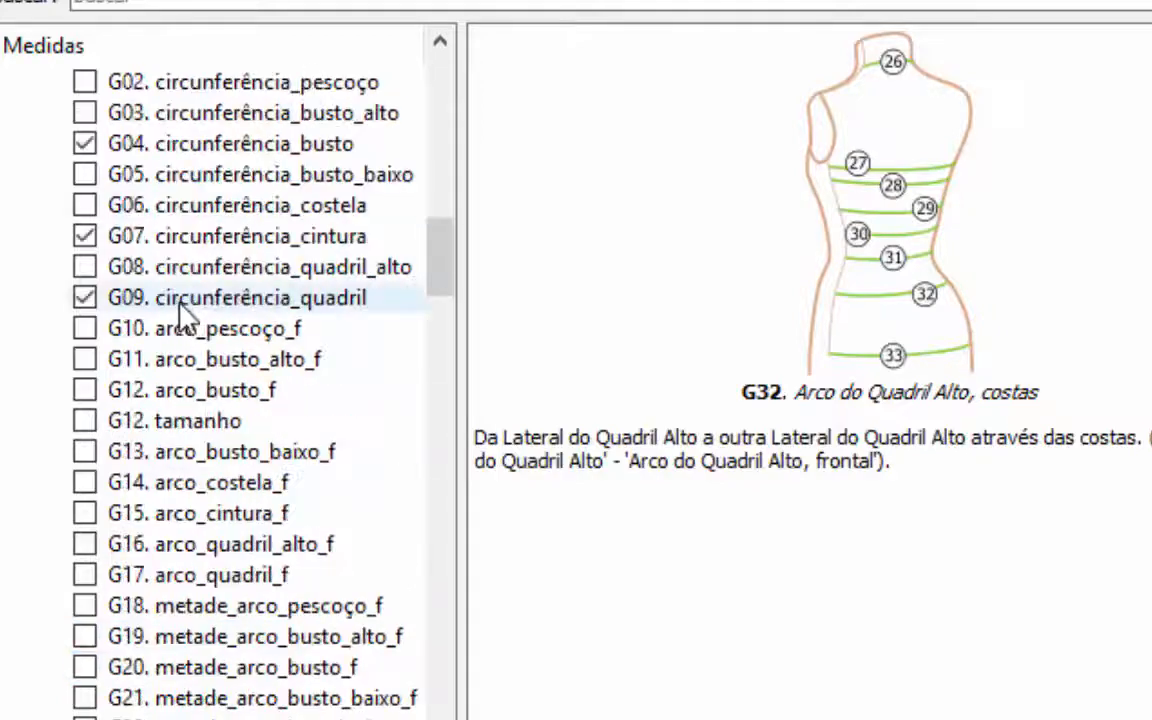
{"action": "scroll", "coordinate": [212, 415], "scroll_direction": "down", "scroll_amount": 11}
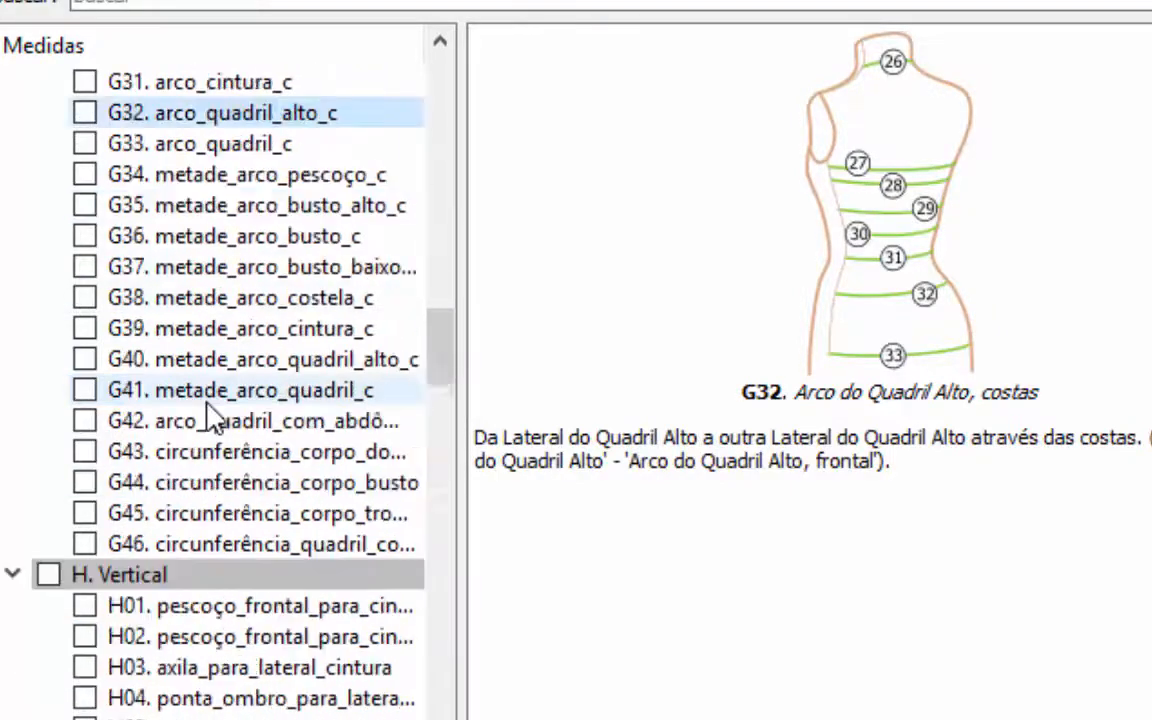
Review the diagrams and definitions of measurements H01 to H06 in the Vertical group.
{"action": "scroll", "coordinate": [210, 415], "scroll_direction": "down", "scroll_amount": 1}
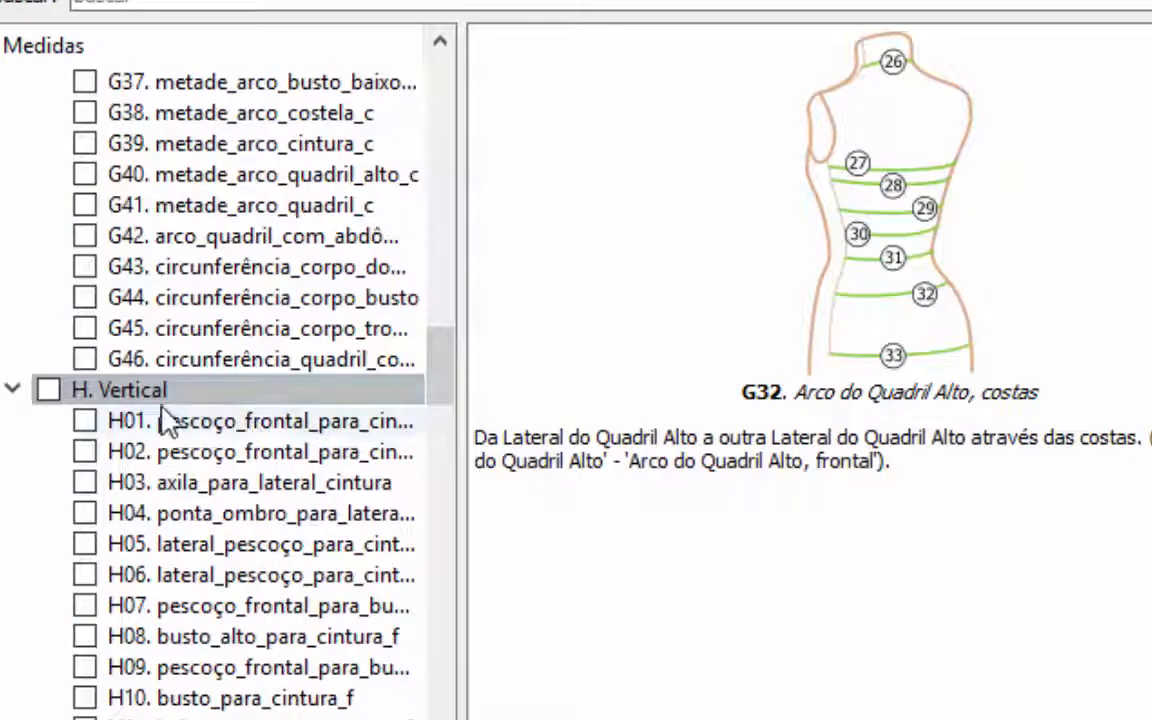
{"action": "scroll", "coordinate": [170, 430], "scroll_direction": "down", "scroll_amount": 2}
{"action": "left_click", "coordinate": [225, 240]}
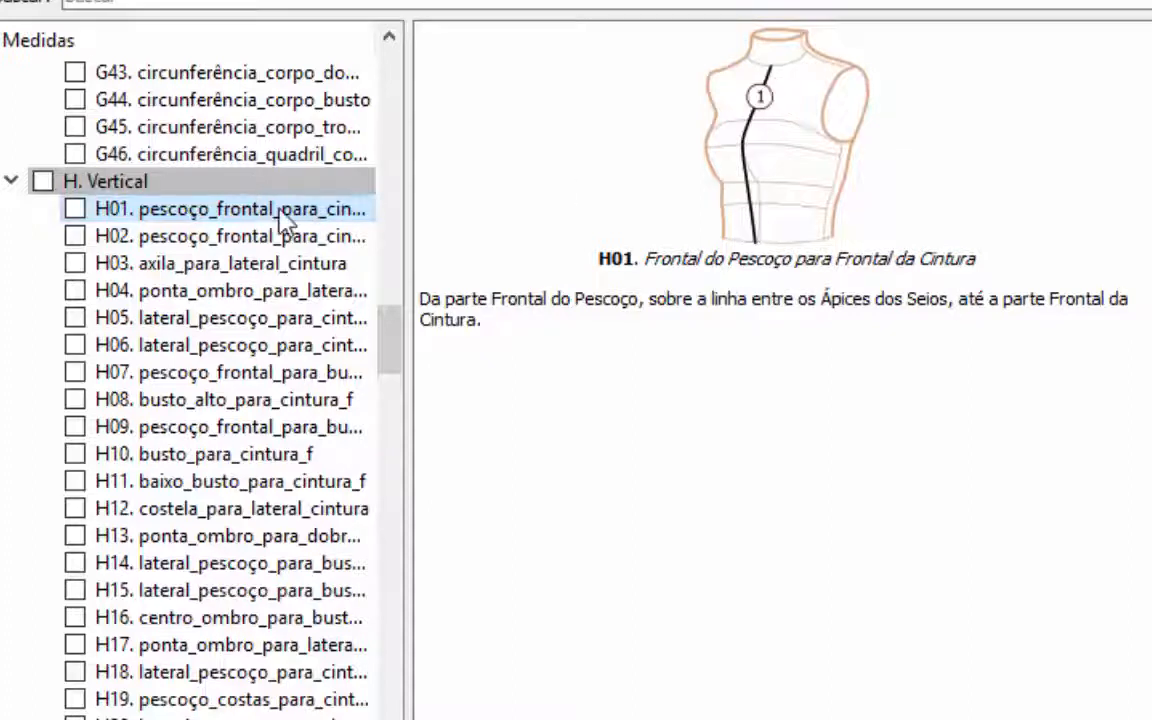
{"action": "left_click", "coordinate": [262, 236]}
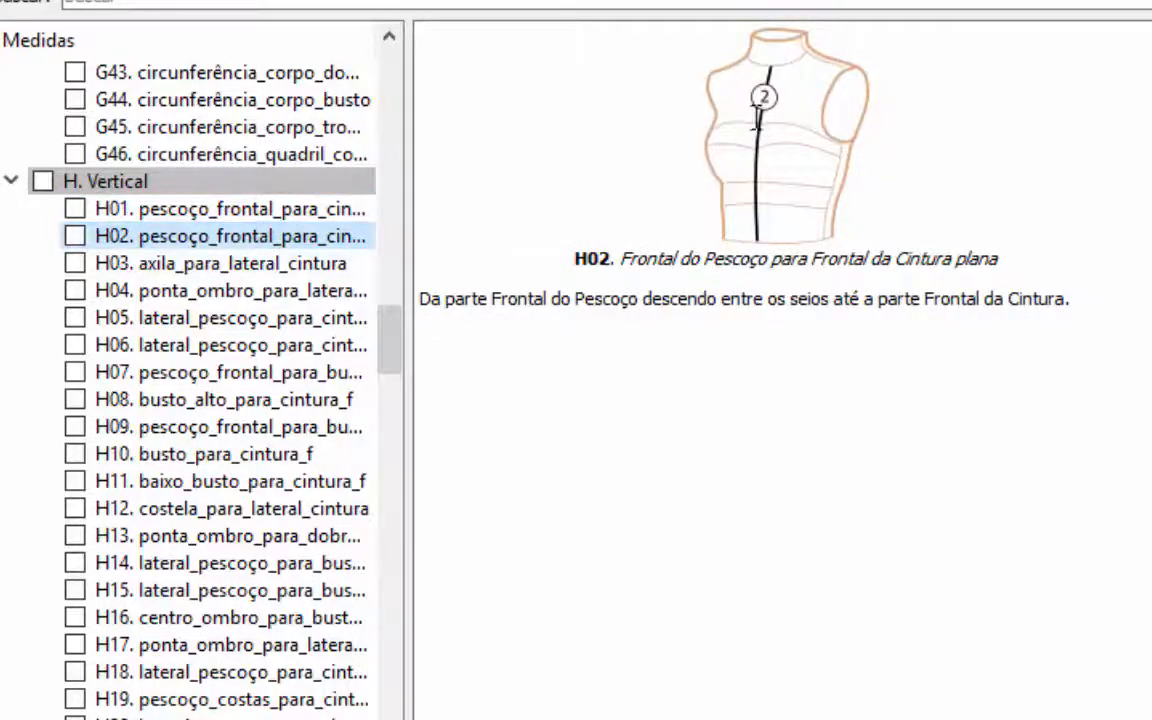
{"action": "left_click", "coordinate": [226, 263]}
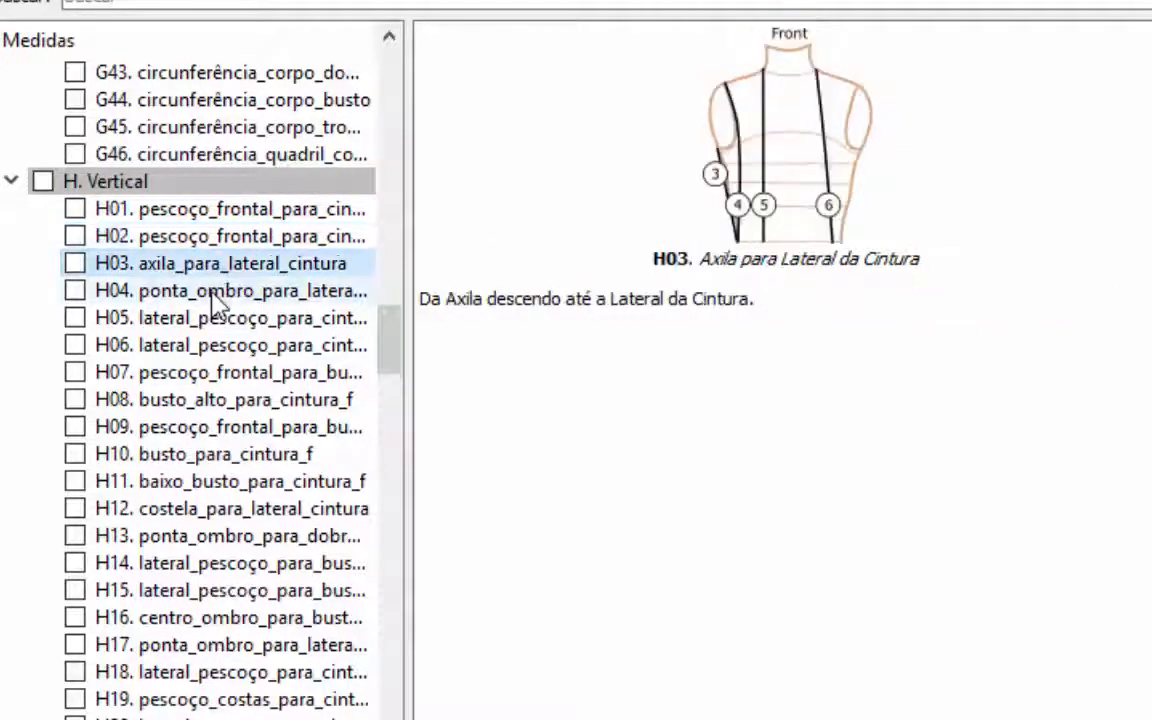
{"action": "left_click", "coordinate": [214, 302]}
{"action": "left_click", "coordinate": [215, 320]}
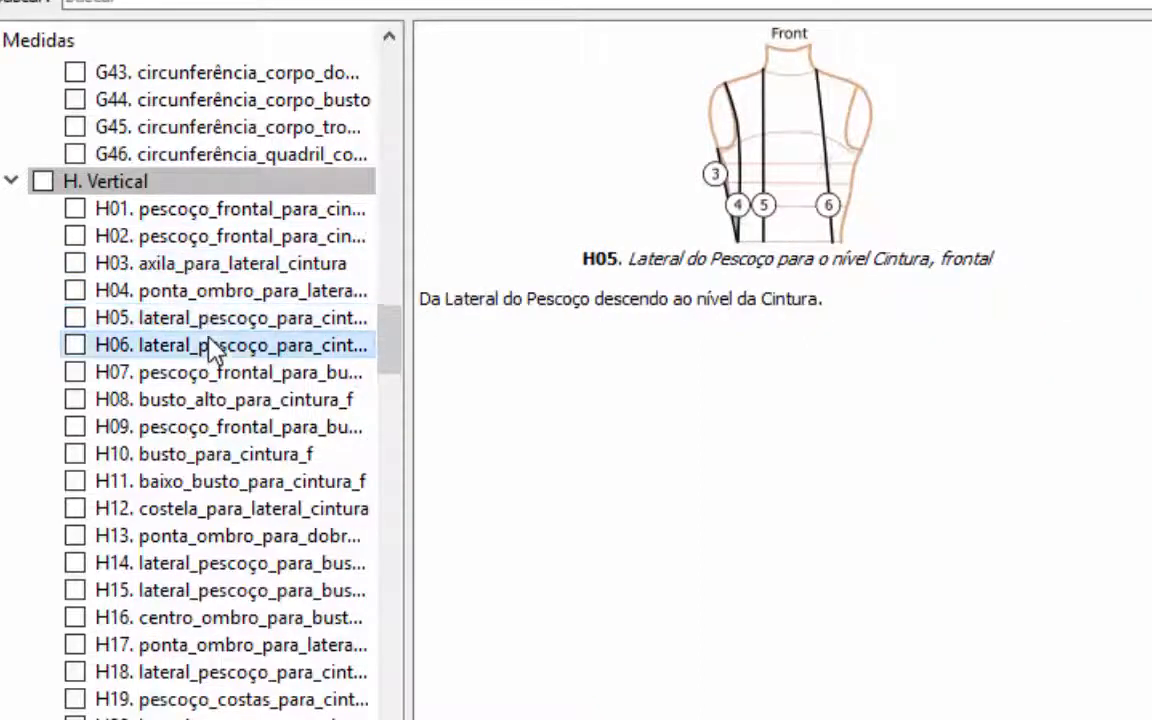
{"action": "left_click", "coordinate": [214, 345]}
Check vertical measurements H07 to H13 and mark H14, Lateral do Pescoço para nível do Busto, frontal, for adding.
{"action": "left_click", "coordinate": [213, 372]}
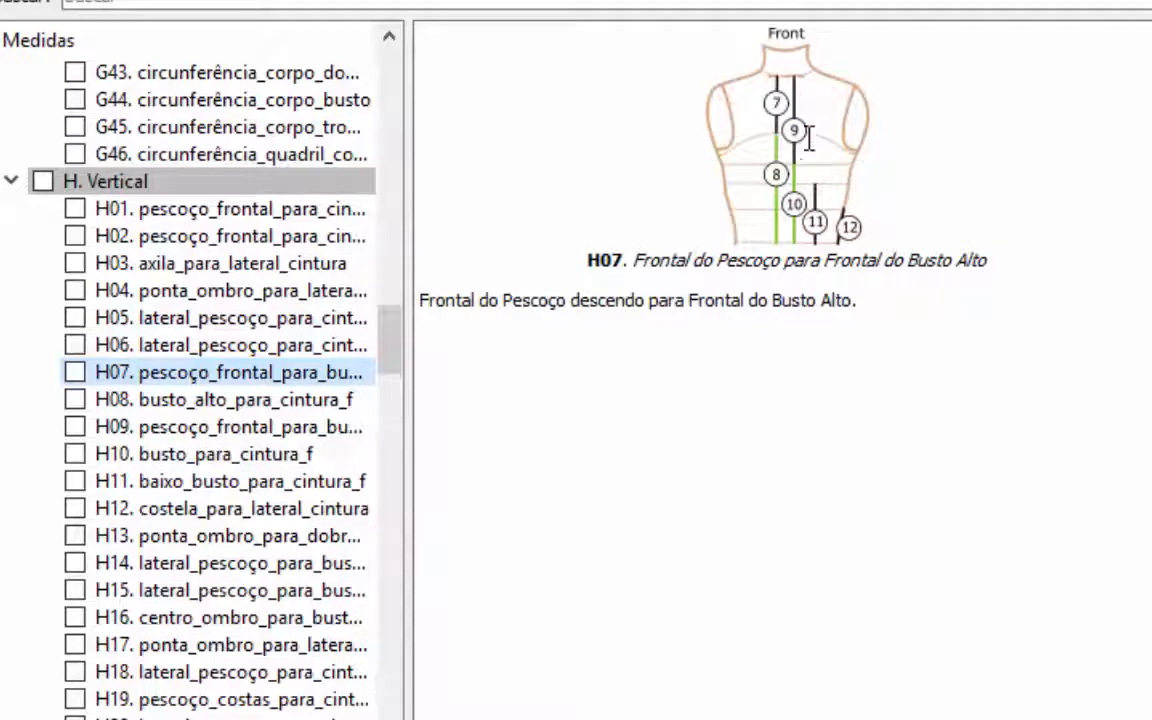
{"action": "left_click", "coordinate": [245, 400]}
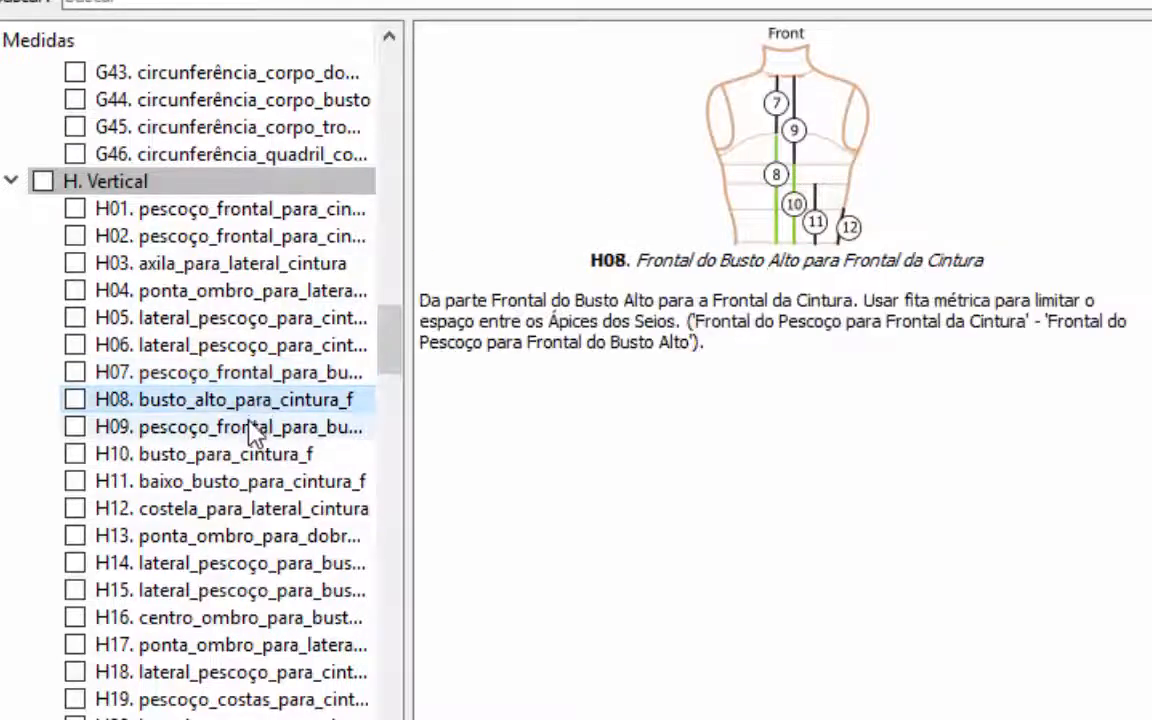
{"action": "left_click", "coordinate": [249, 430]}
{"action": "left_click", "coordinate": [240, 455]}
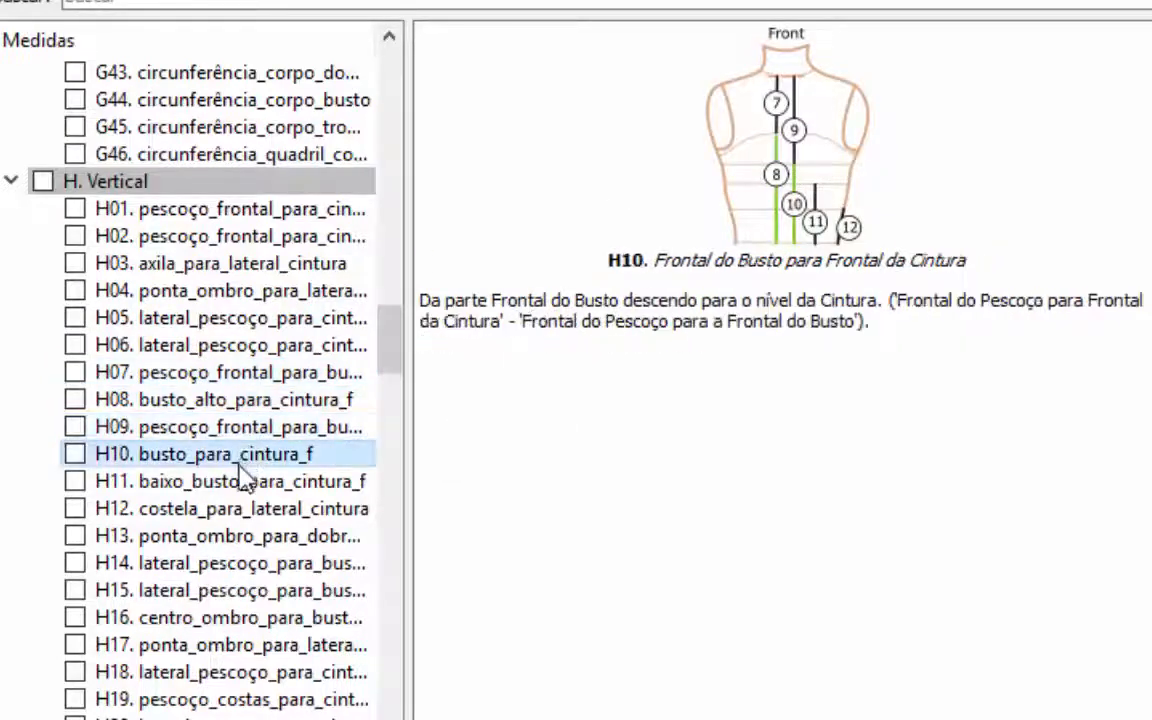
{"action": "left_click", "coordinate": [243, 483]}
{"action": "left_click", "coordinate": [249, 510]}
{"action": "left_click", "coordinate": [247, 536]}
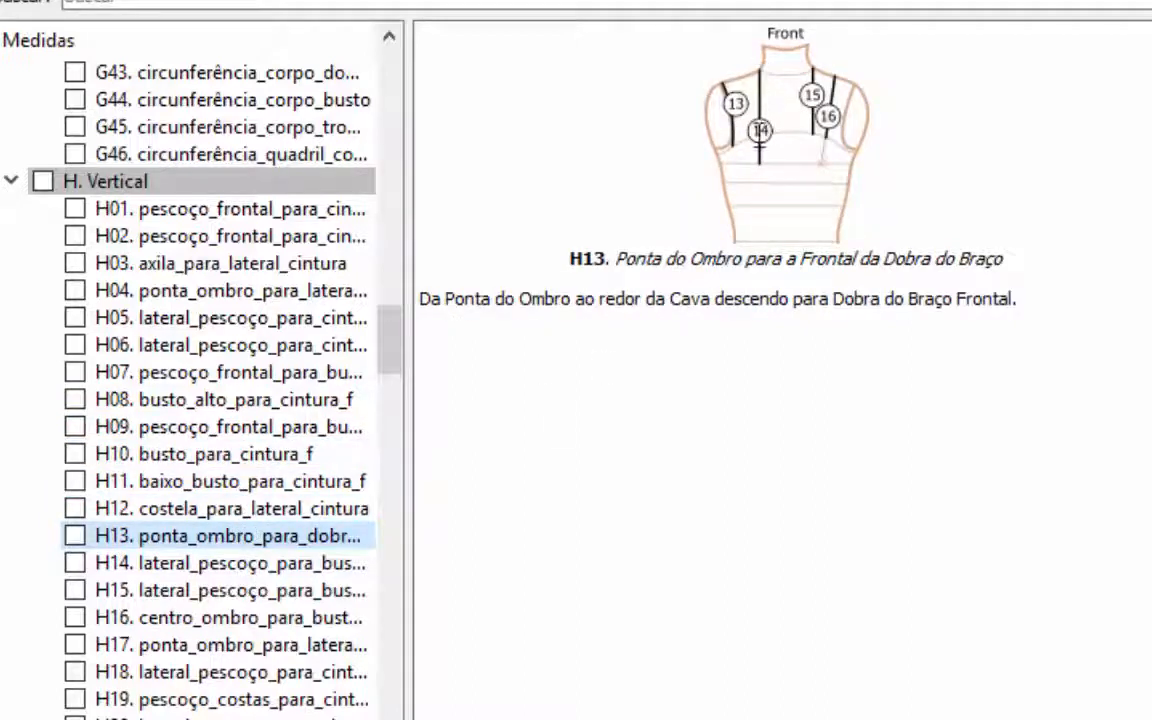
{"action": "left_click", "coordinate": [75, 563]}
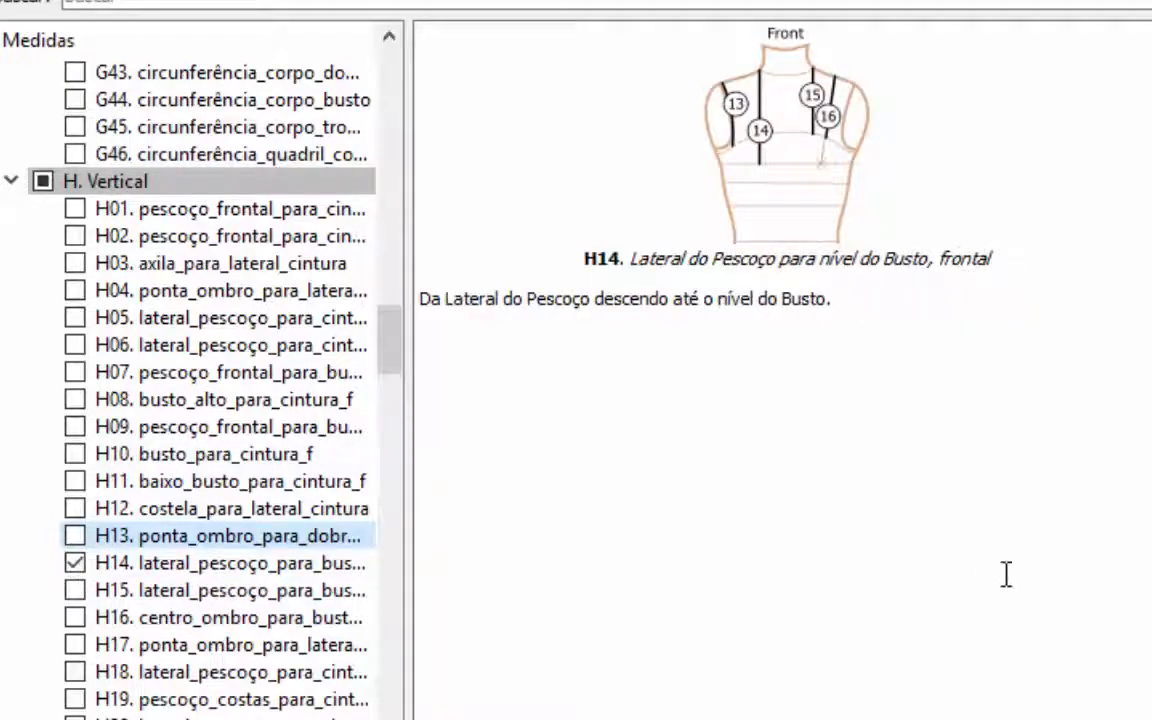
In the Horizontal group, check measurements I01 to I03 and mark I01. comprimento_ombro for adding.
{"action": "scroll", "coordinate": [231, 579], "scroll_direction": "down", "scroll_amount": 13}
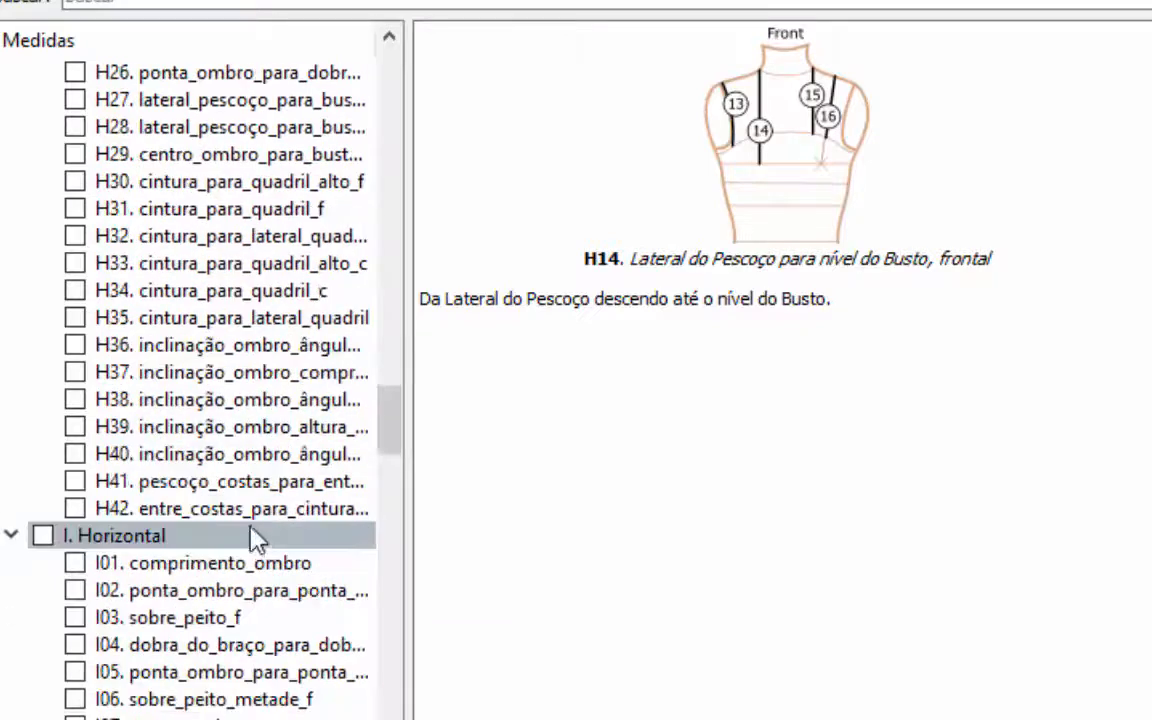
{"action": "left_click", "coordinate": [186, 320]}
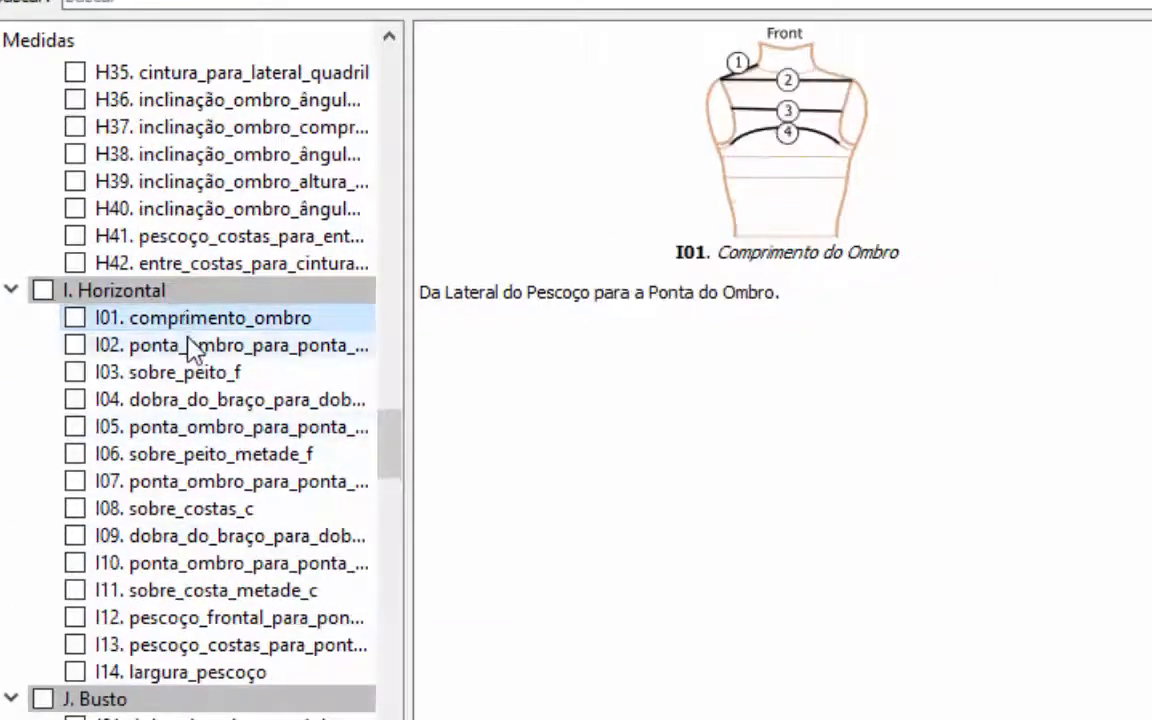
{"action": "left_click", "coordinate": [188, 350]}
{"action": "left_click", "coordinate": [191, 374]}
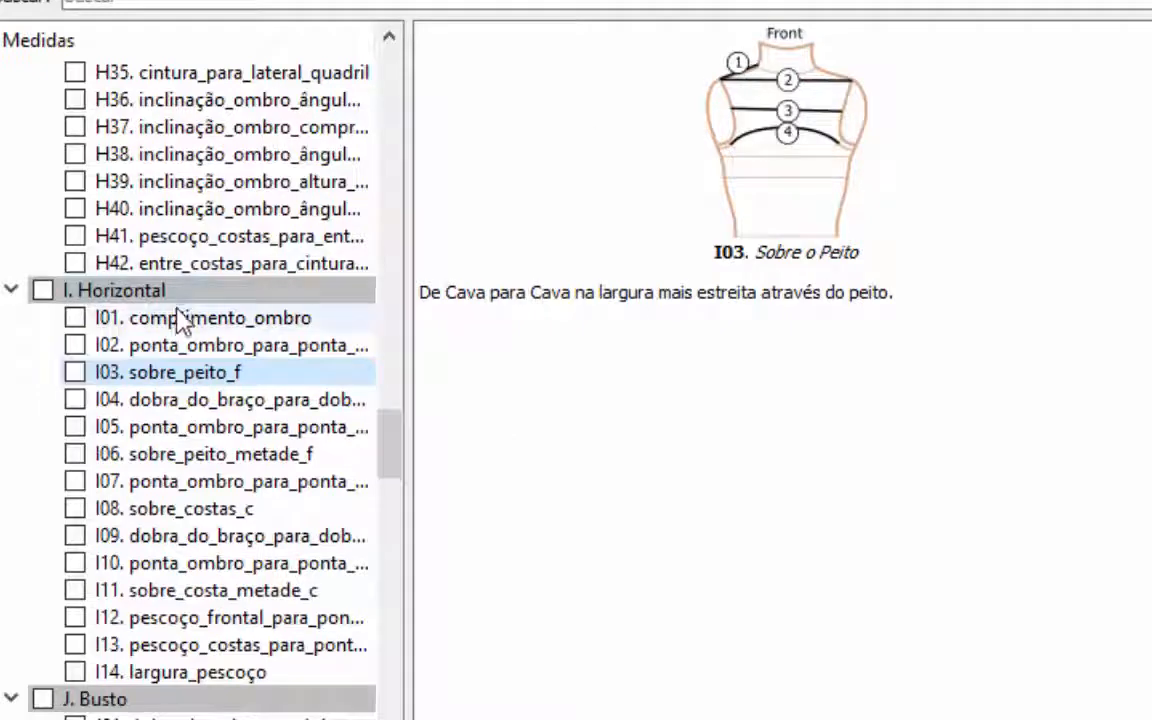
{"action": "left_click", "coordinate": [75, 318]}
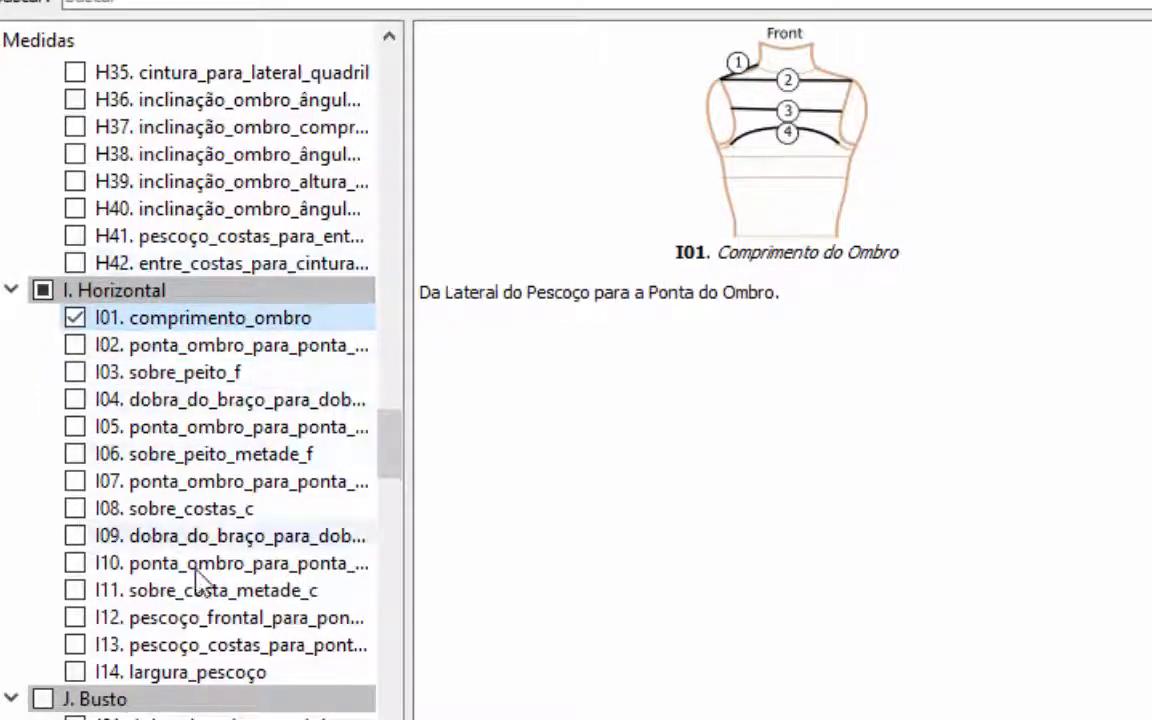
Review the diagrams and definitions of bust measurements J03, J04 and J06 in the Busto group.
{"action": "scroll", "coordinate": [138, 525], "scroll_direction": "down", "scroll_amount": 5}
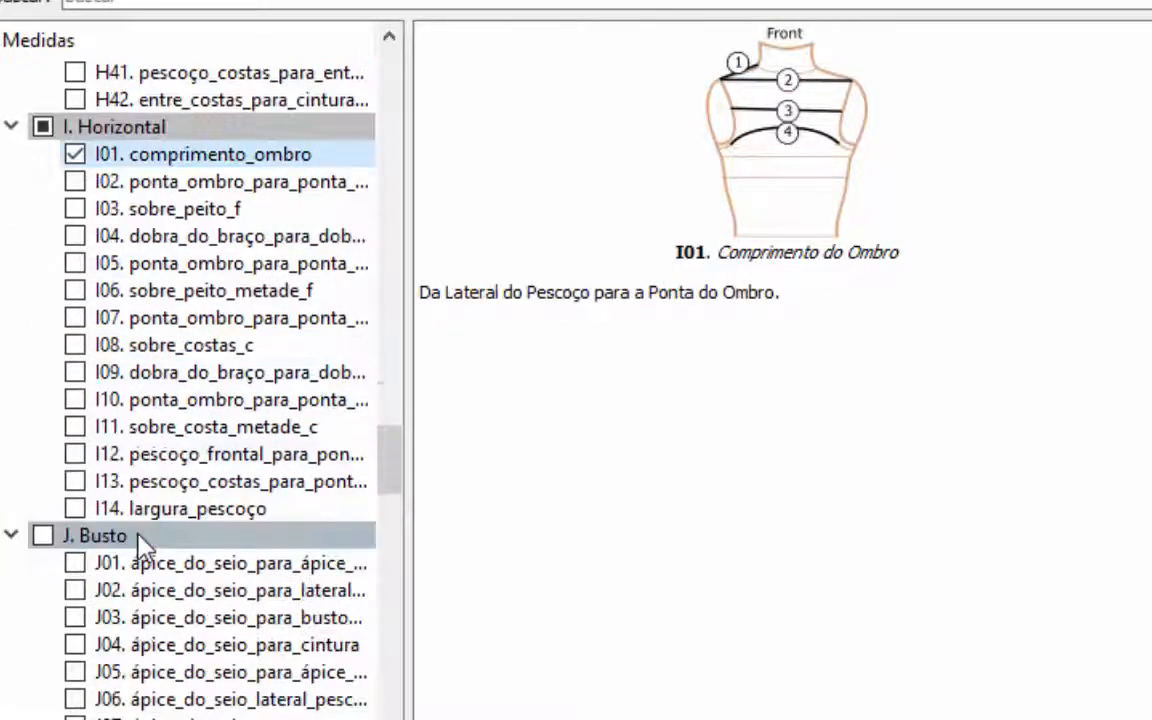
{"action": "left_click", "coordinate": [226, 375]}
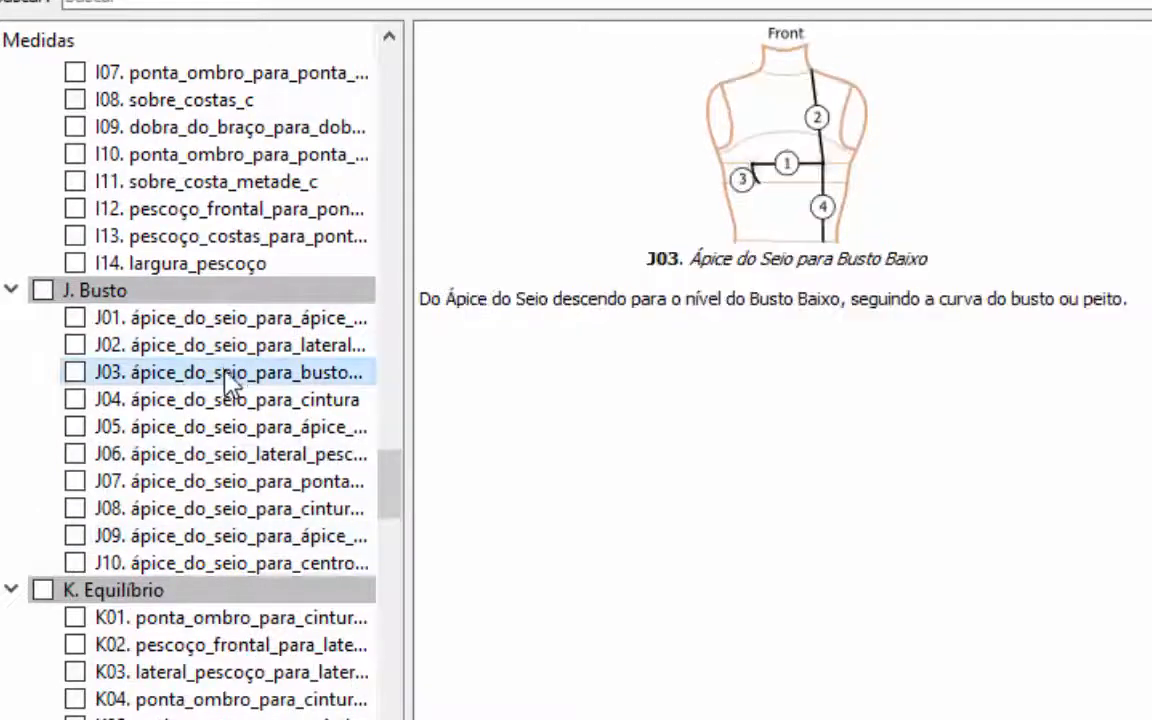
{"action": "left_click", "coordinate": [226, 401]}
{"action": "left_click", "coordinate": [222, 456]}
Review the diagrams and definitions of measurements K04, K05, K07, K09 and K10 in the Equilíbrio group.
{"action": "scroll", "coordinate": [215, 505], "scroll_direction": "down", "scroll_amount": 4}
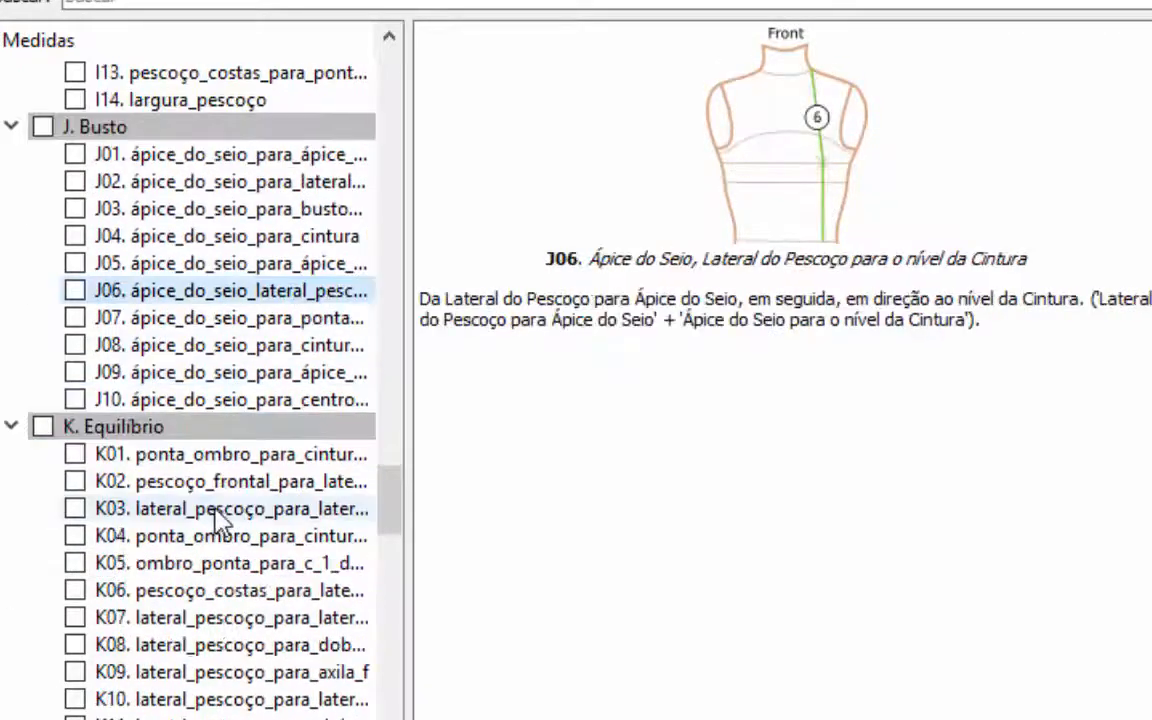
{"action": "left_click", "coordinate": [216, 381]}
{"action": "left_click", "coordinate": [218, 400]}
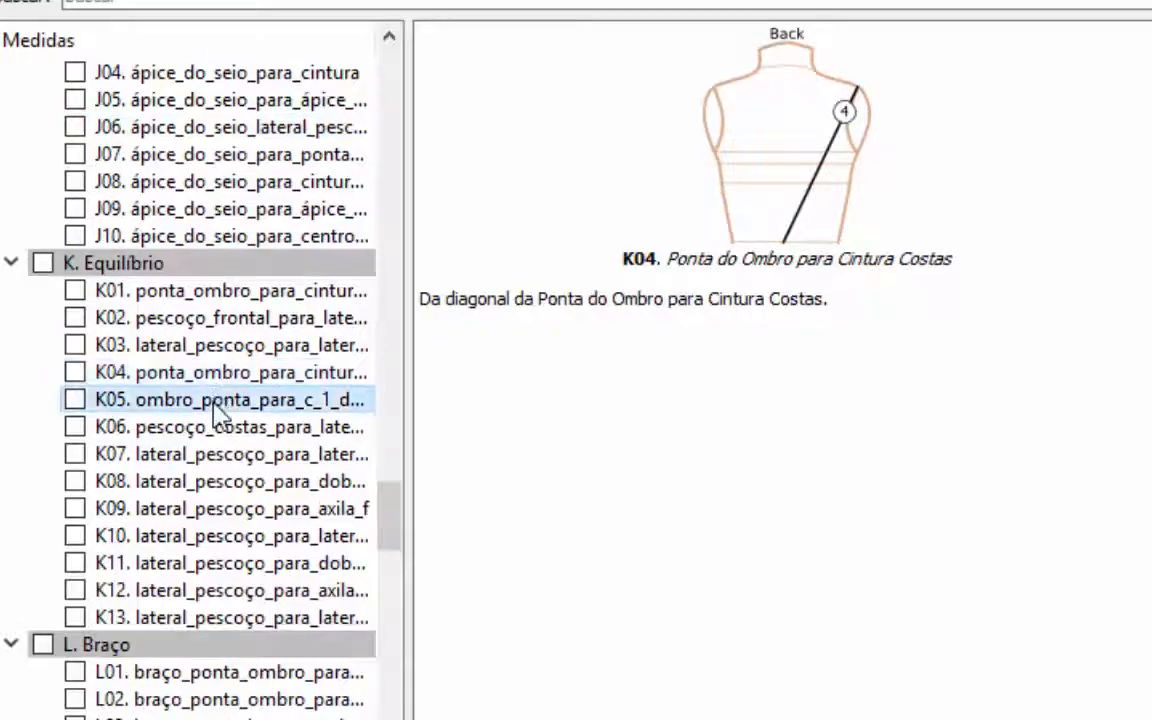
{"action": "left_click", "coordinate": [218, 458]}
{"action": "left_click", "coordinate": [216, 510]}
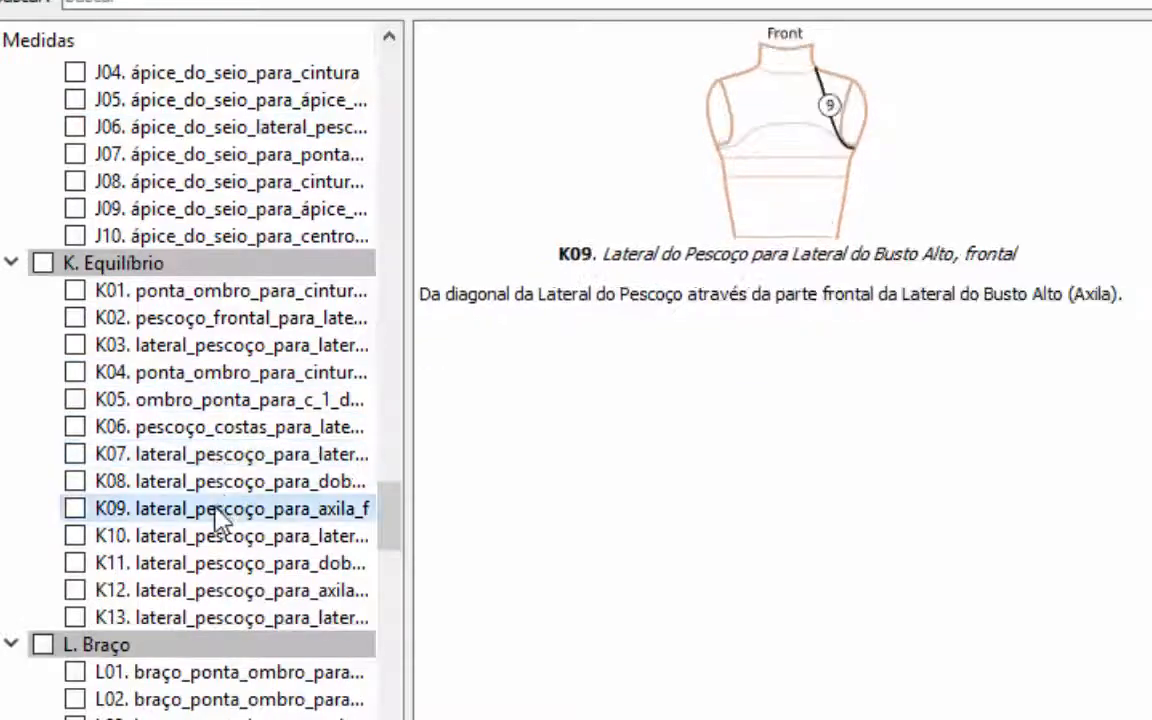
{"action": "left_click", "coordinate": [206, 537]}
Look through the Braço group and add the marked known measurements to the measurement table.
{"action": "scroll", "coordinate": [218, 540], "scroll_direction": "down", "scroll_amount": 4}
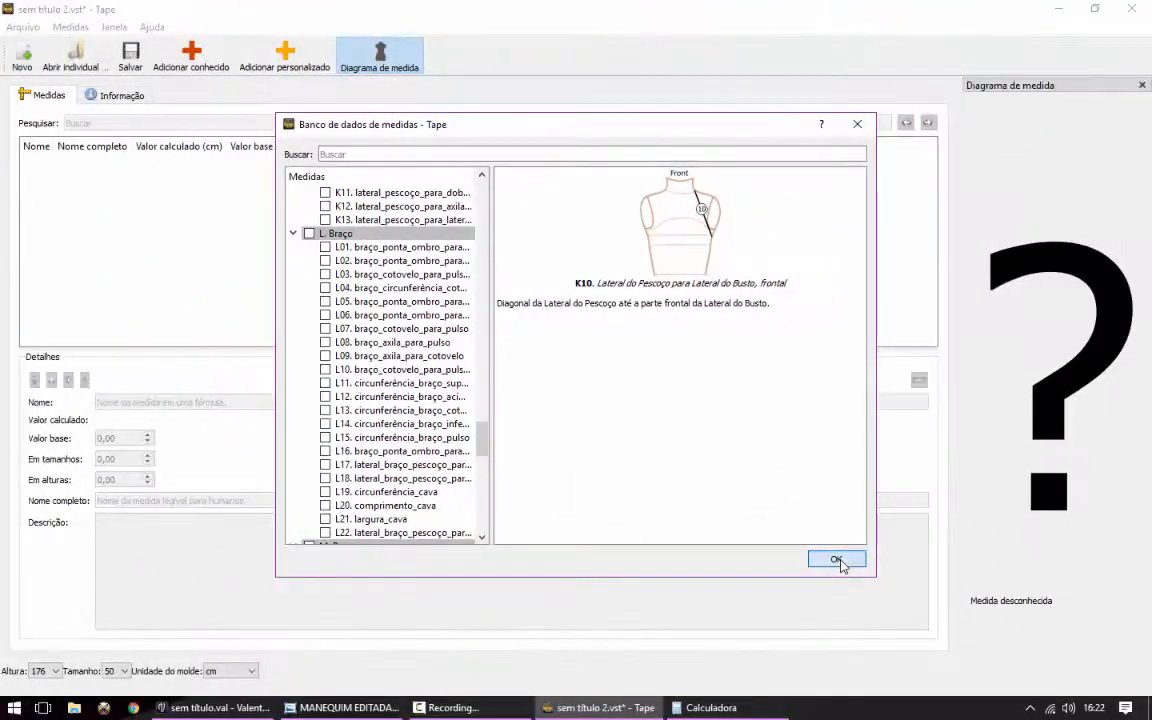
{"action": "left_click", "coordinate": [985, 699]}
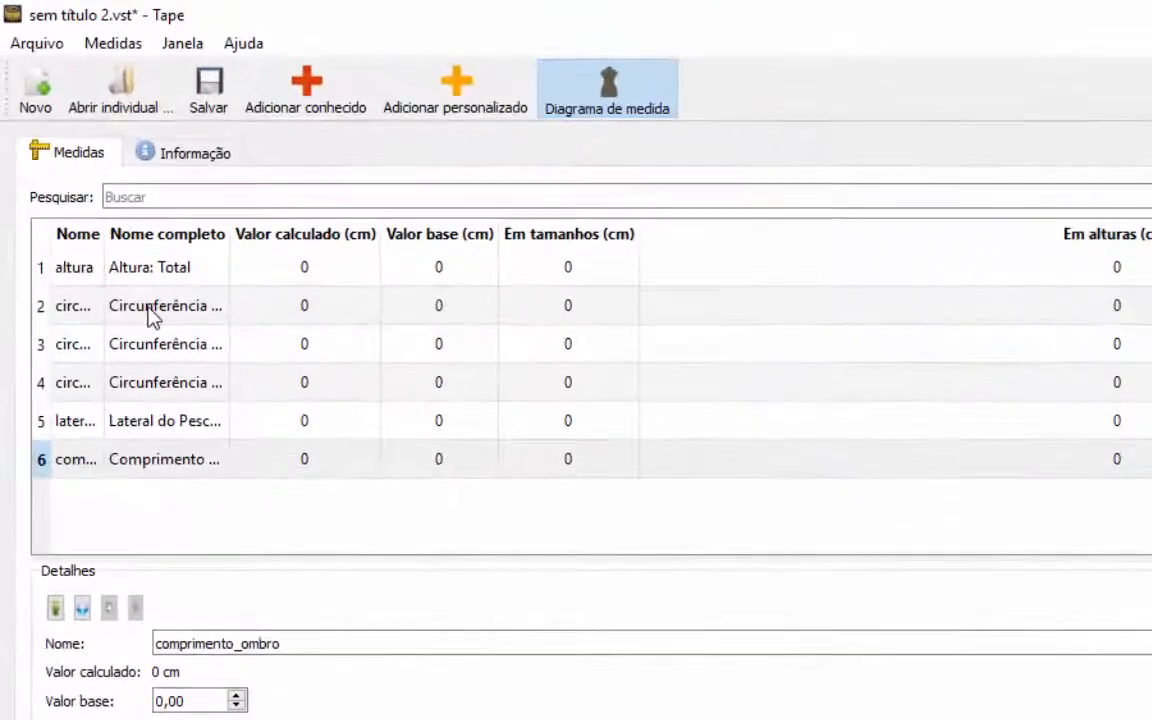
View the details of the three circumference measurements in rows 2 to 4 of the table.
{"action": "left_click", "coordinate": [93, 194]}
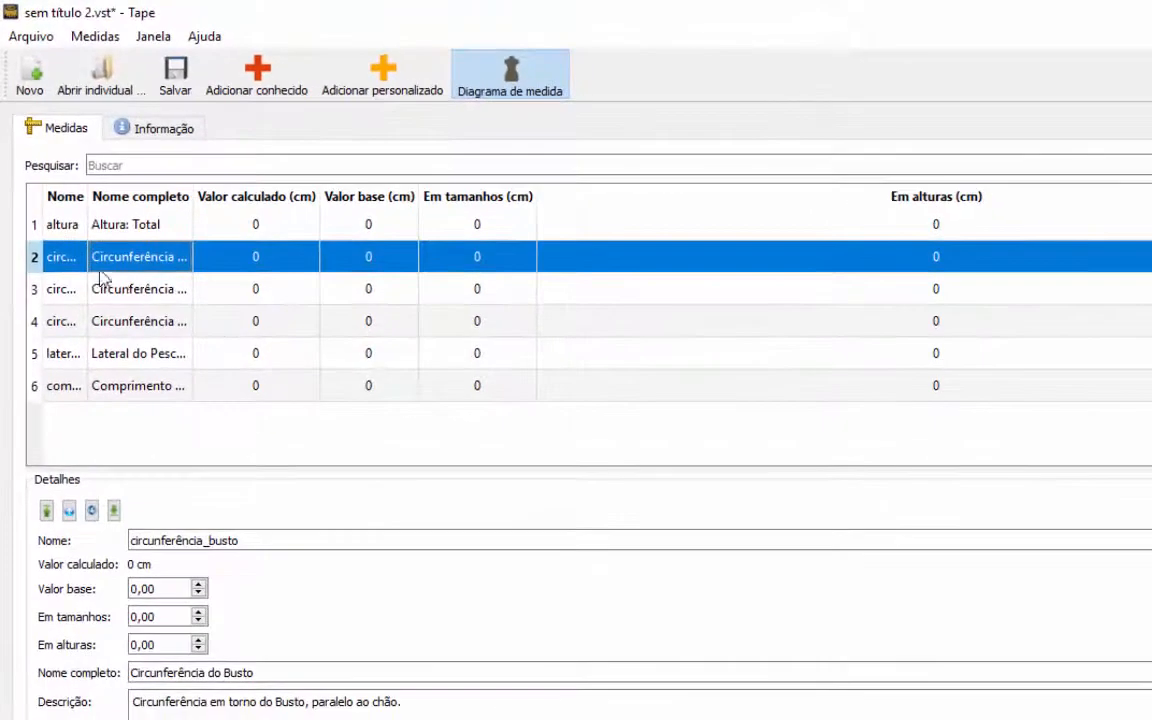
{"action": "left_click", "coordinate": [135, 292]}
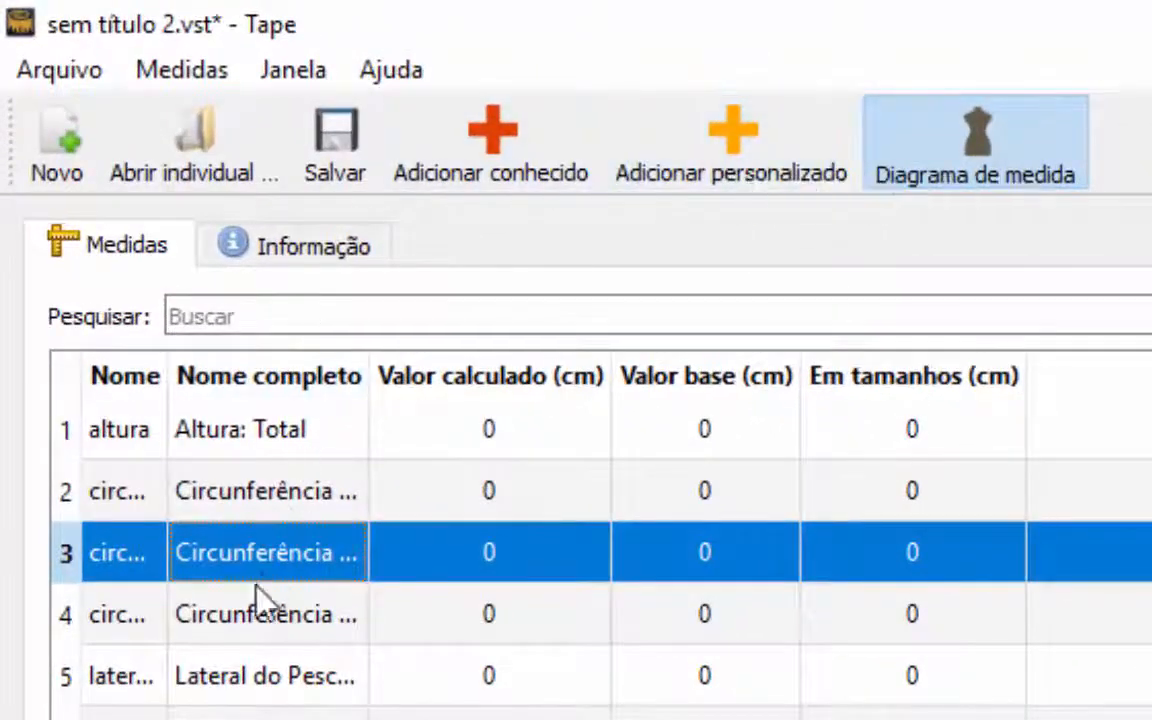
{"action": "left_click", "coordinate": [262, 615]}
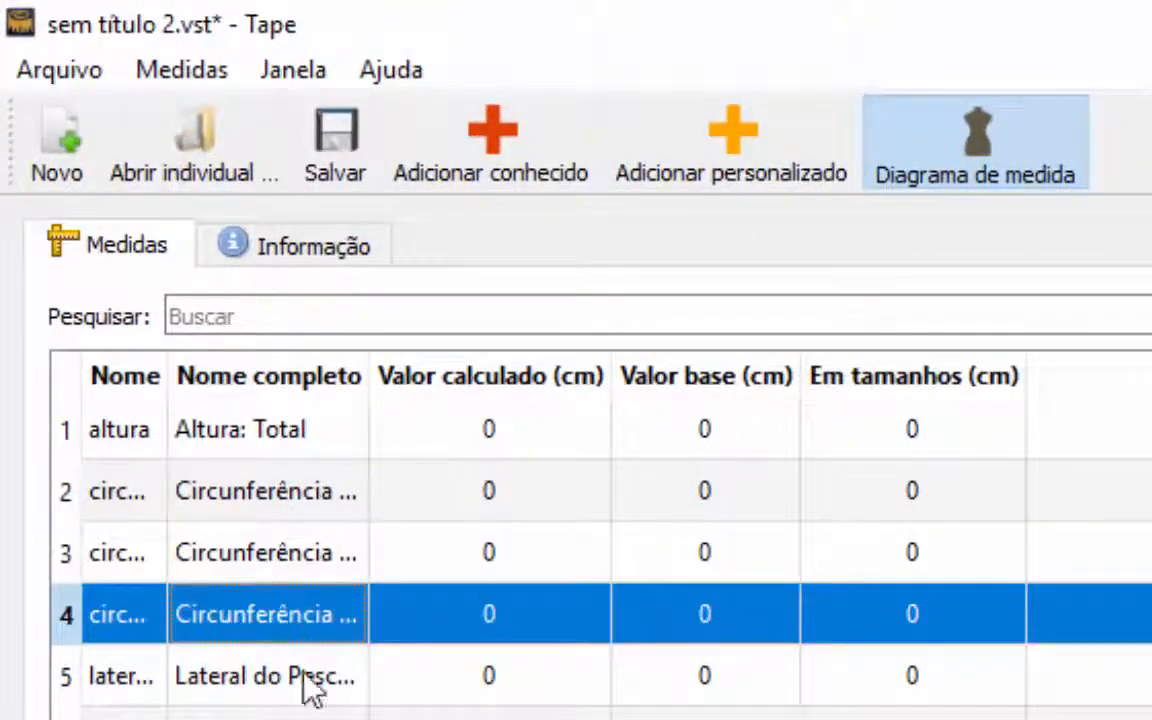
Set the base value of the altura measurement to 176 cm.
{"action": "left_click", "coordinate": [262, 450]}
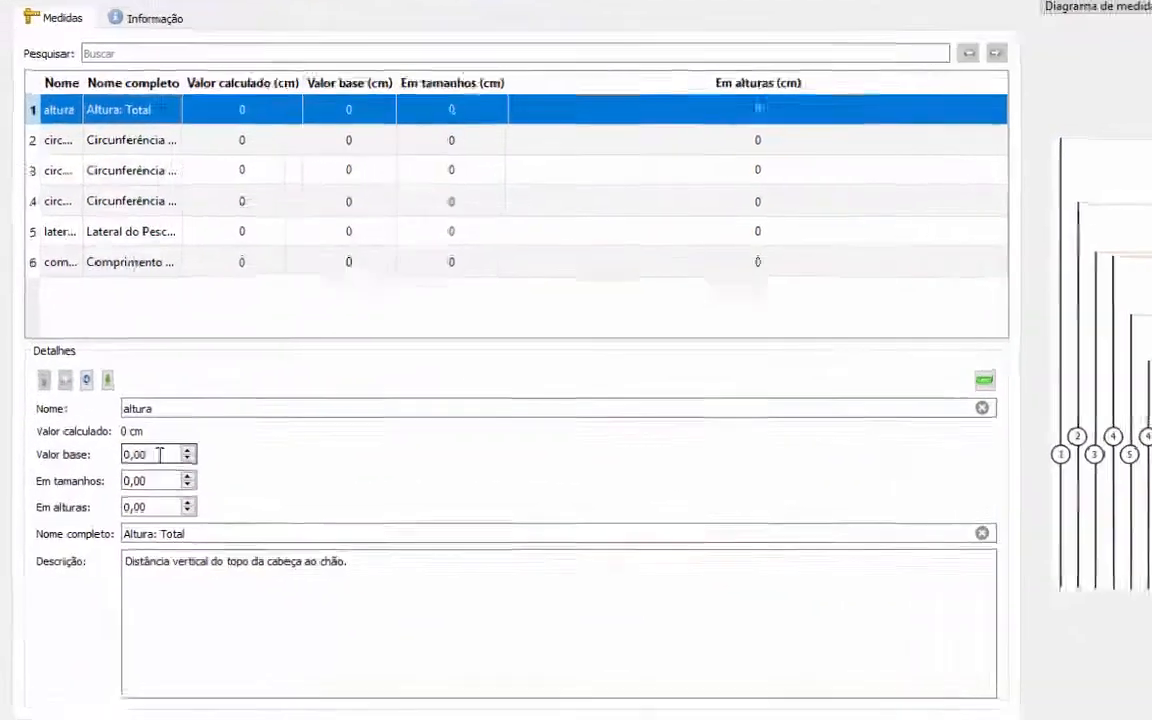
{"action": "double_click", "coordinate": [134, 467]}
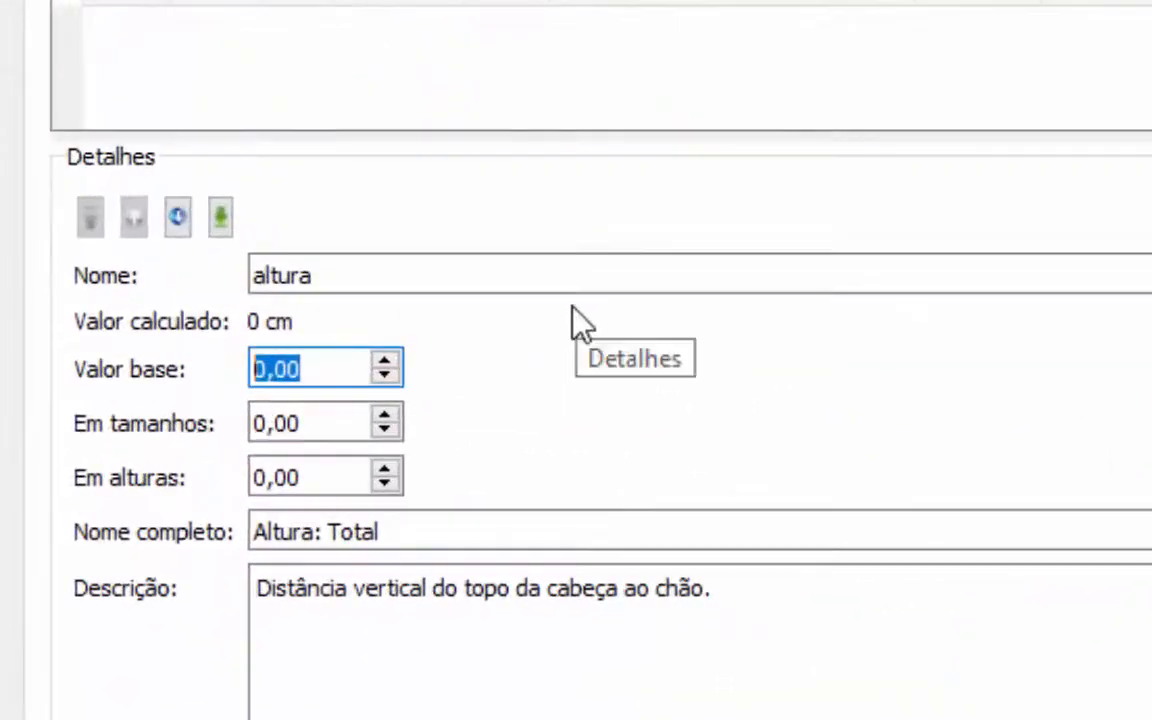
{"action": "type", "text": "176"}
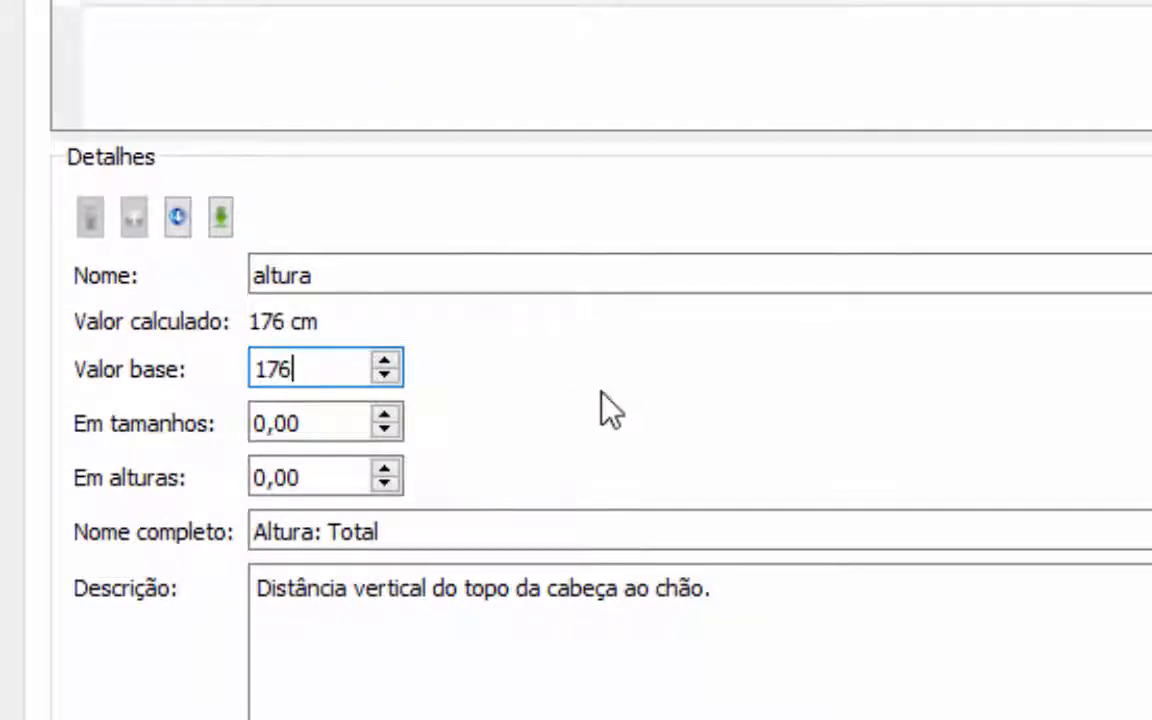
{"action": "left_click", "coordinate": [303, 715]}
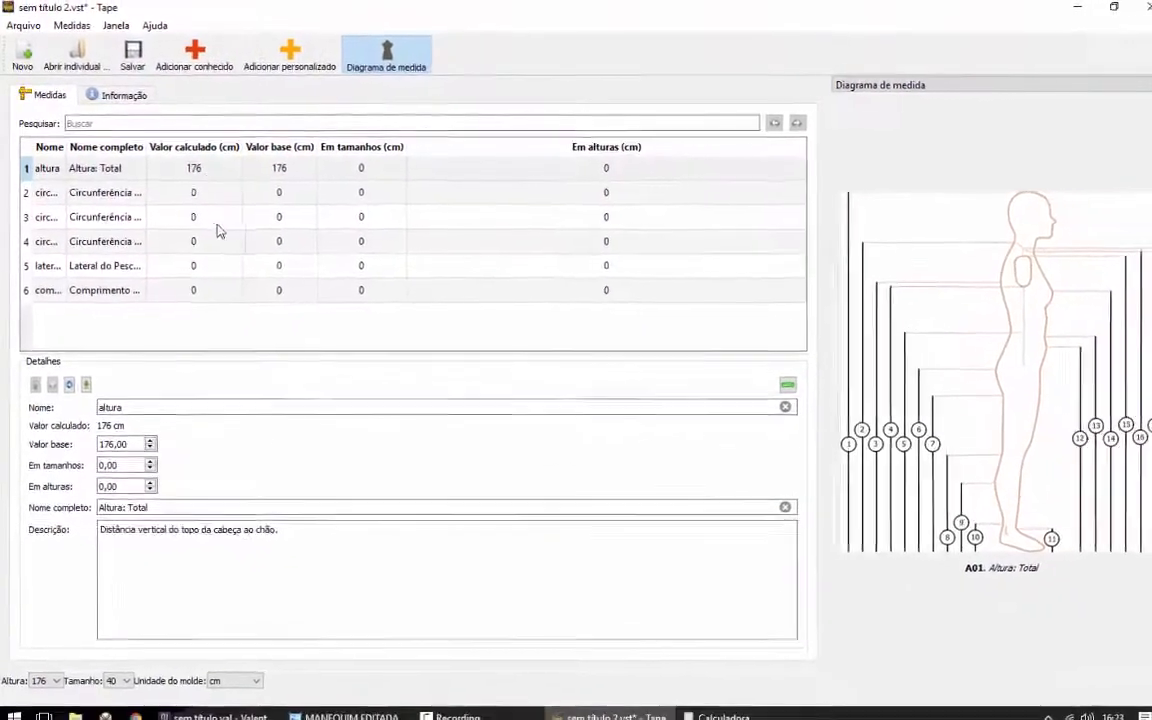
Delete the altura measurement and add two custom measurements to the table.
{"action": "left_click", "coordinate": [774, 380]}
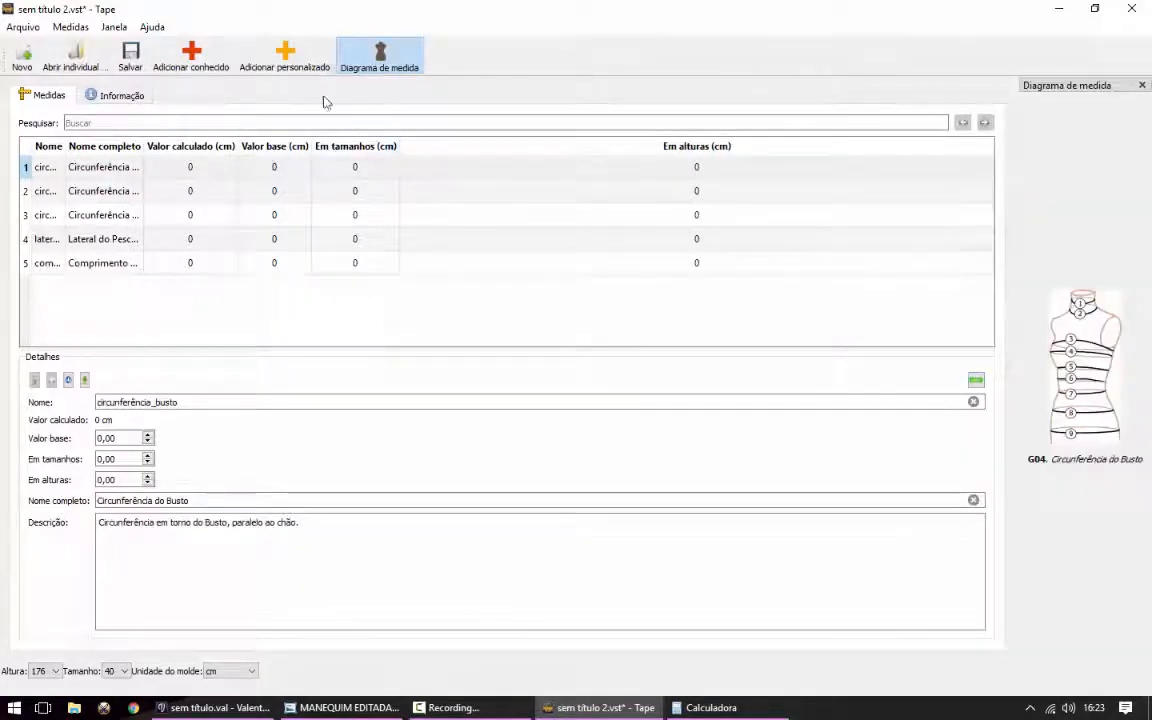
{"action": "left_click", "coordinate": [288, 57]}
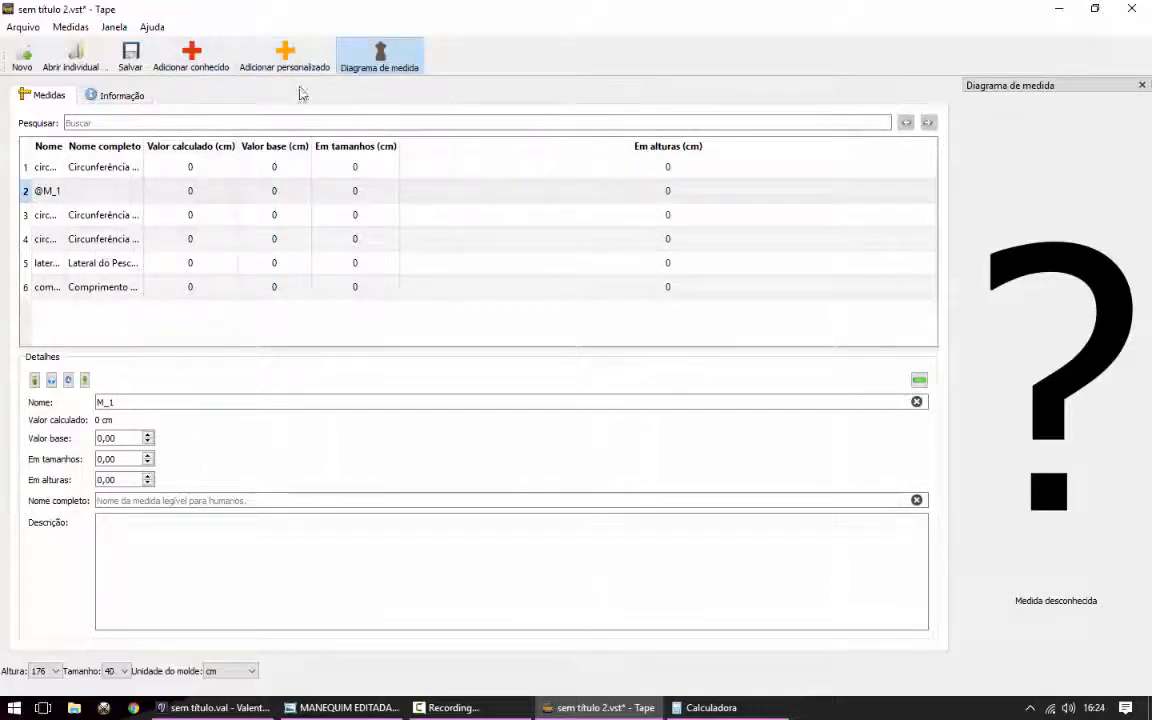
{"action": "left_click", "coordinate": [284, 60]}
{"action": "left_click", "coordinate": [212, 62]}
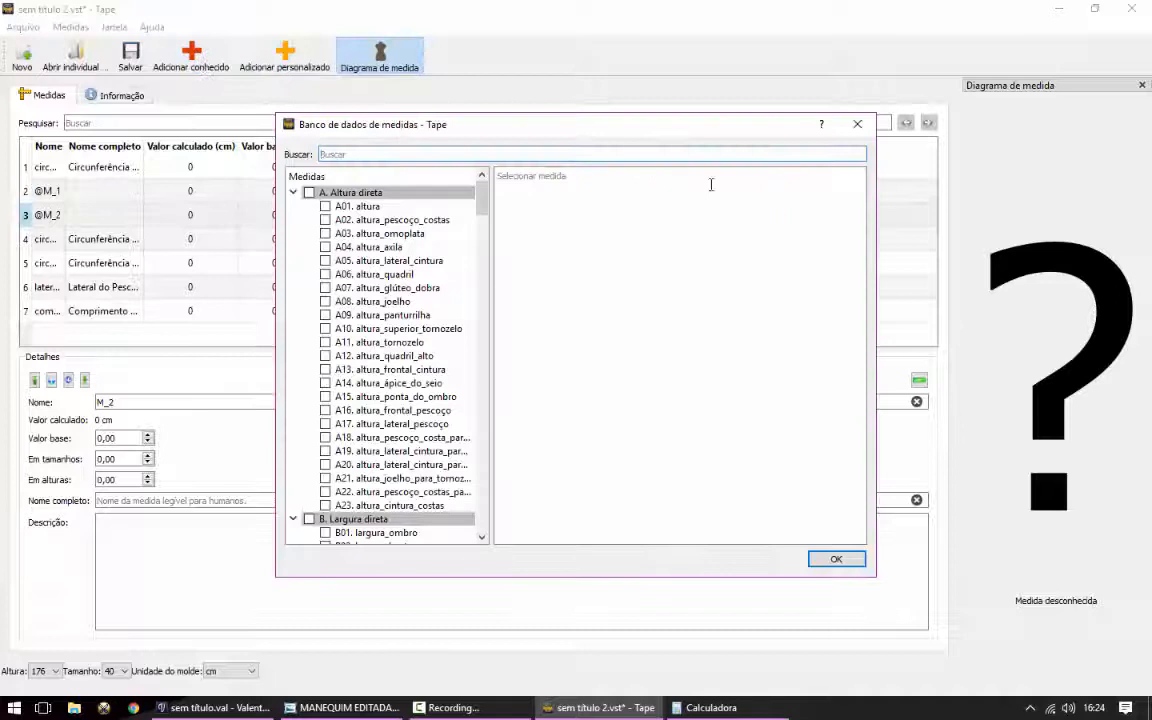
{"action": "left_click", "coordinate": [857, 124]}
{"action": "left_click", "coordinate": [172, 53]}
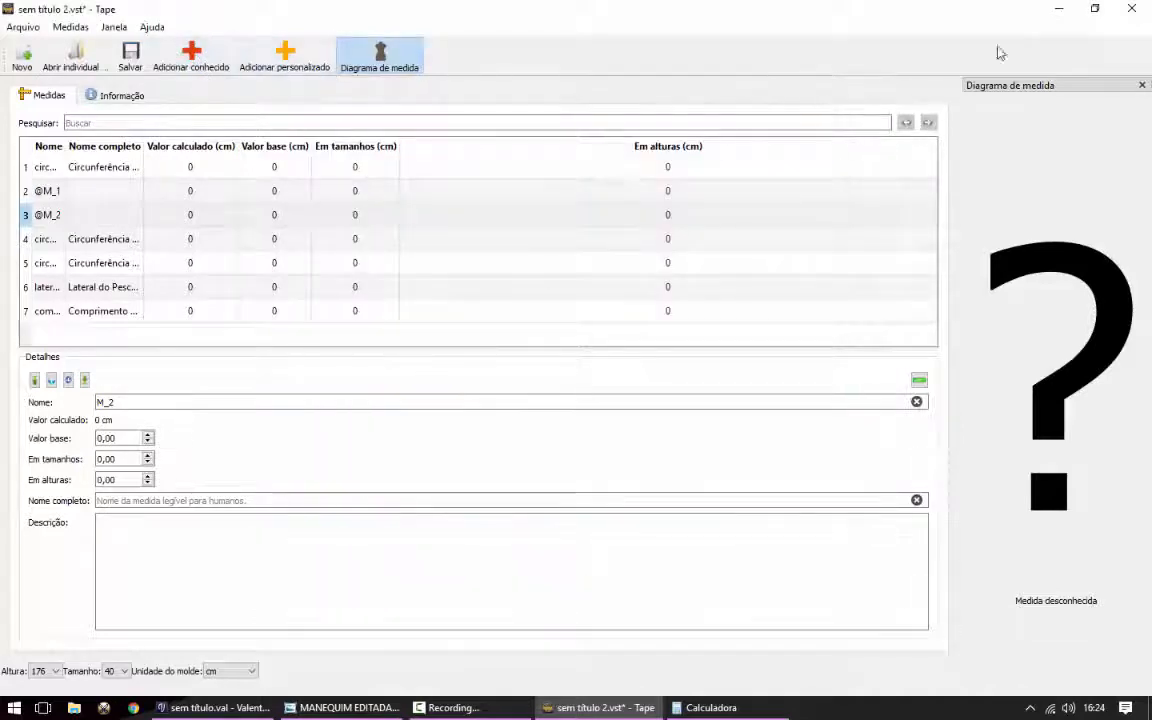
Close the current measurement table without saving, switch to Valentina and open the measurement editor from there.
{"action": "left_click", "coordinate": [1132, 9]}
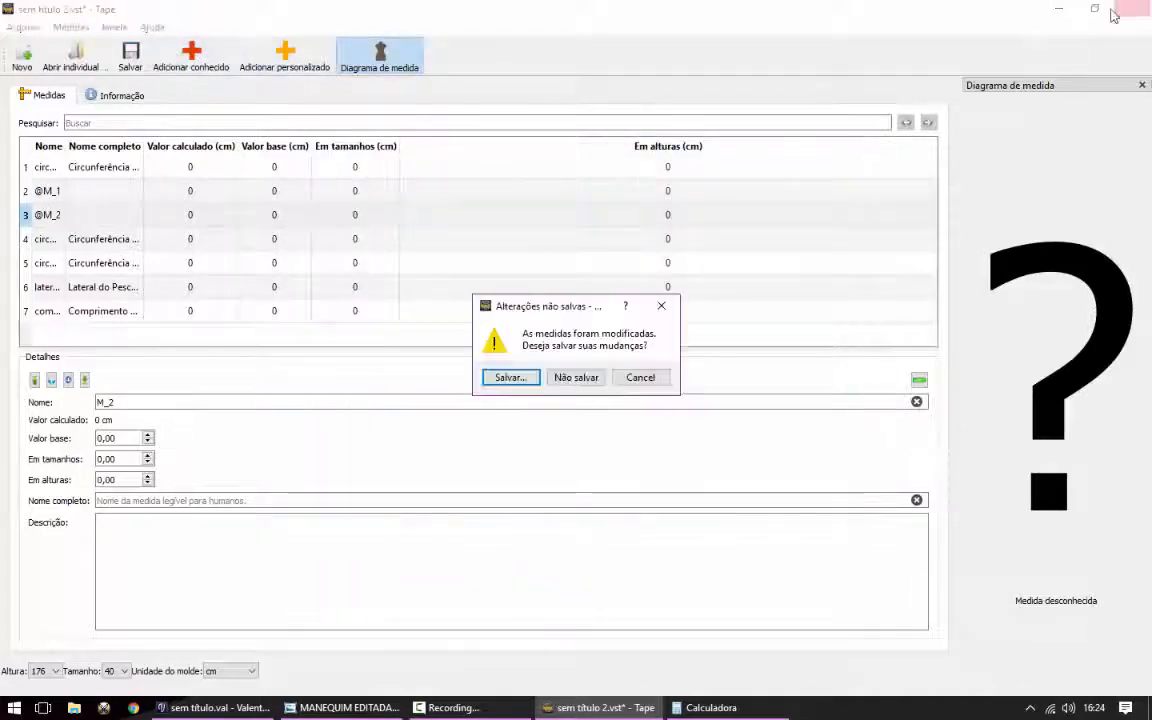
{"action": "left_click", "coordinate": [590, 378]}
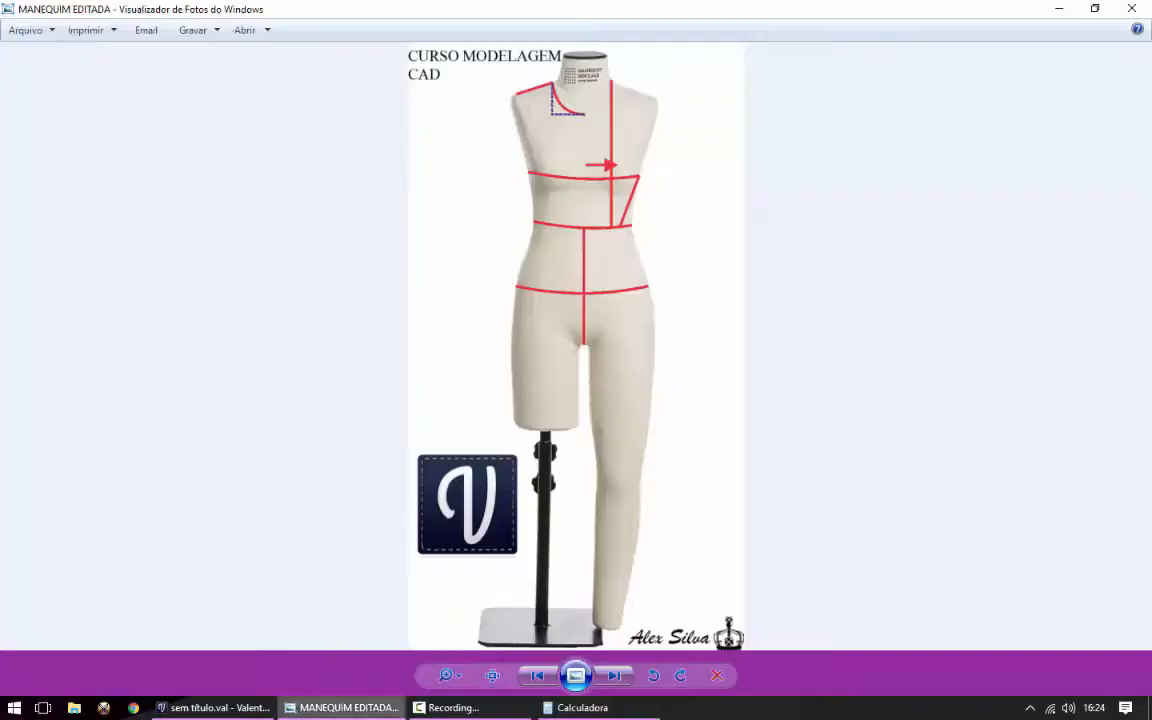
{"action": "left_click", "coordinate": [213, 707]}
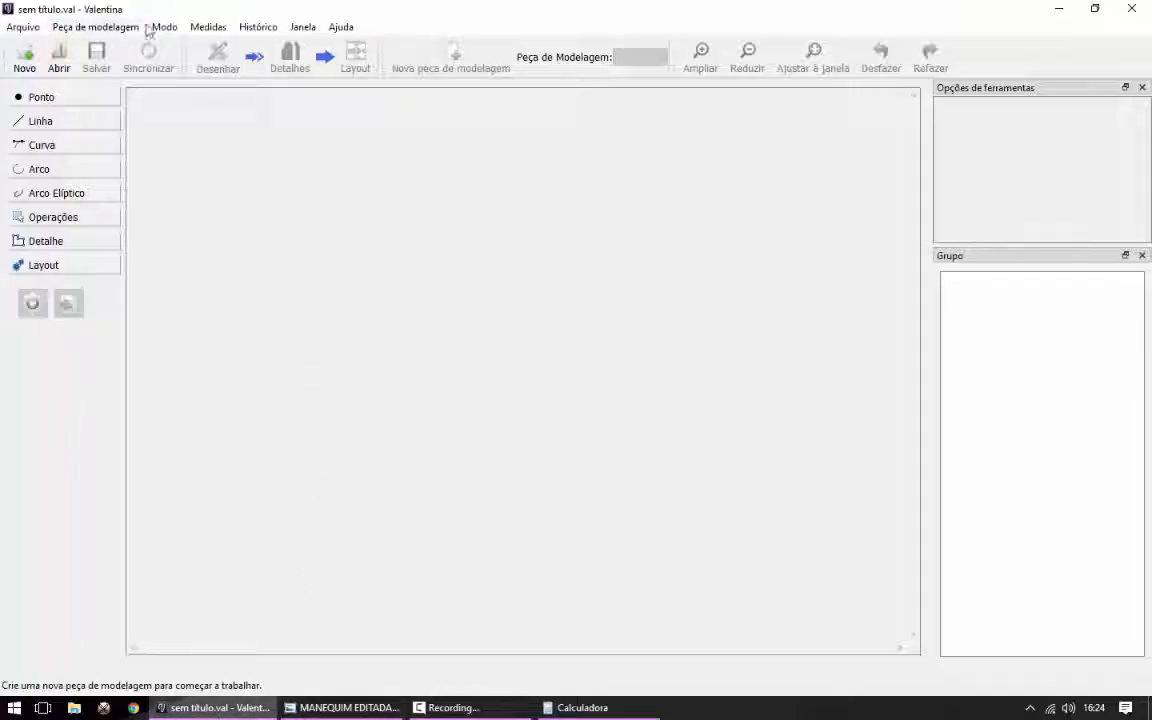
{"action": "left_click", "coordinate": [210, 27]}
{"action": "left_click", "coordinate": [226, 45]}
Create a new Multisize measurement file in centimetres with base size 40 and base height 176.
{"action": "left_click", "coordinate": [22, 55]}
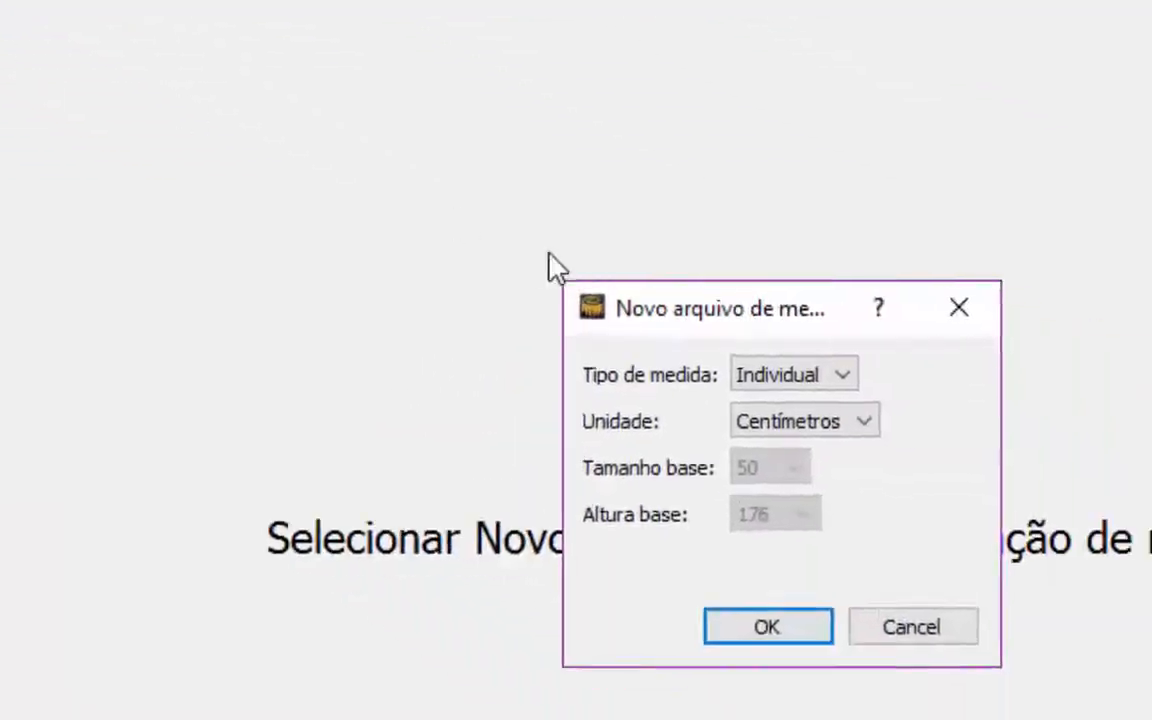
{"action": "left_click", "coordinate": [809, 379]}
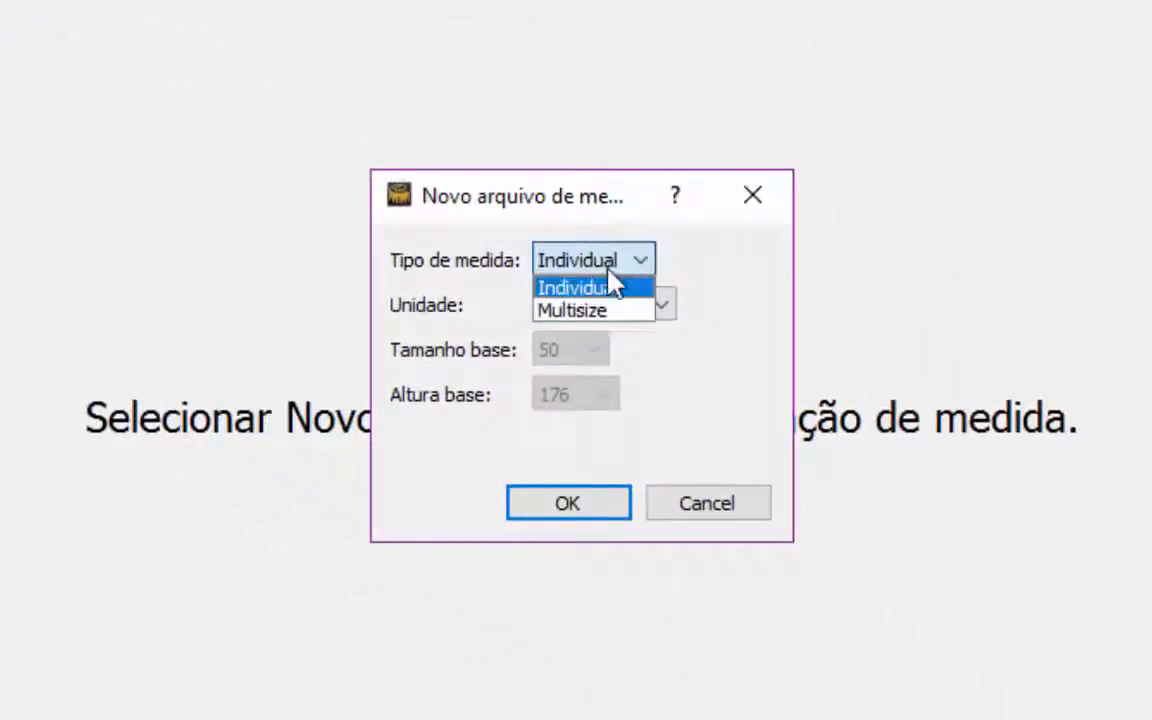
{"action": "left_click", "coordinate": [605, 311]}
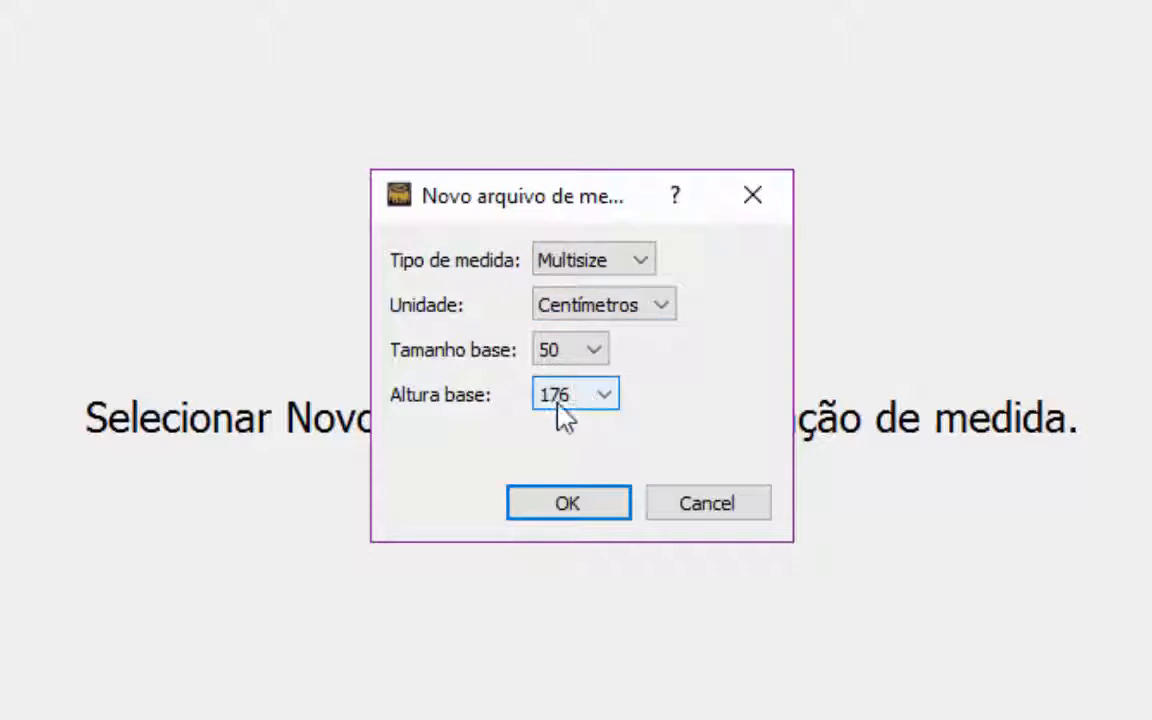
{"action": "left_click", "coordinate": [548, 360]}
{"action": "left_click", "coordinate": [568, 466]}
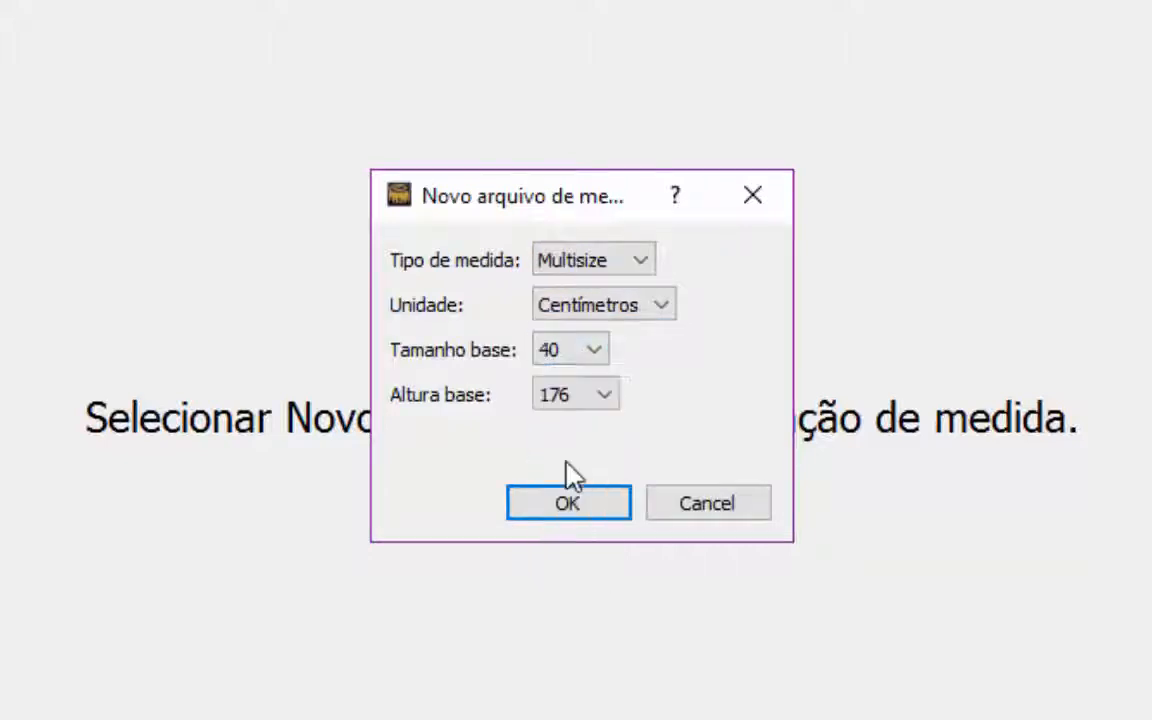
{"action": "left_click", "coordinate": [567, 505]}
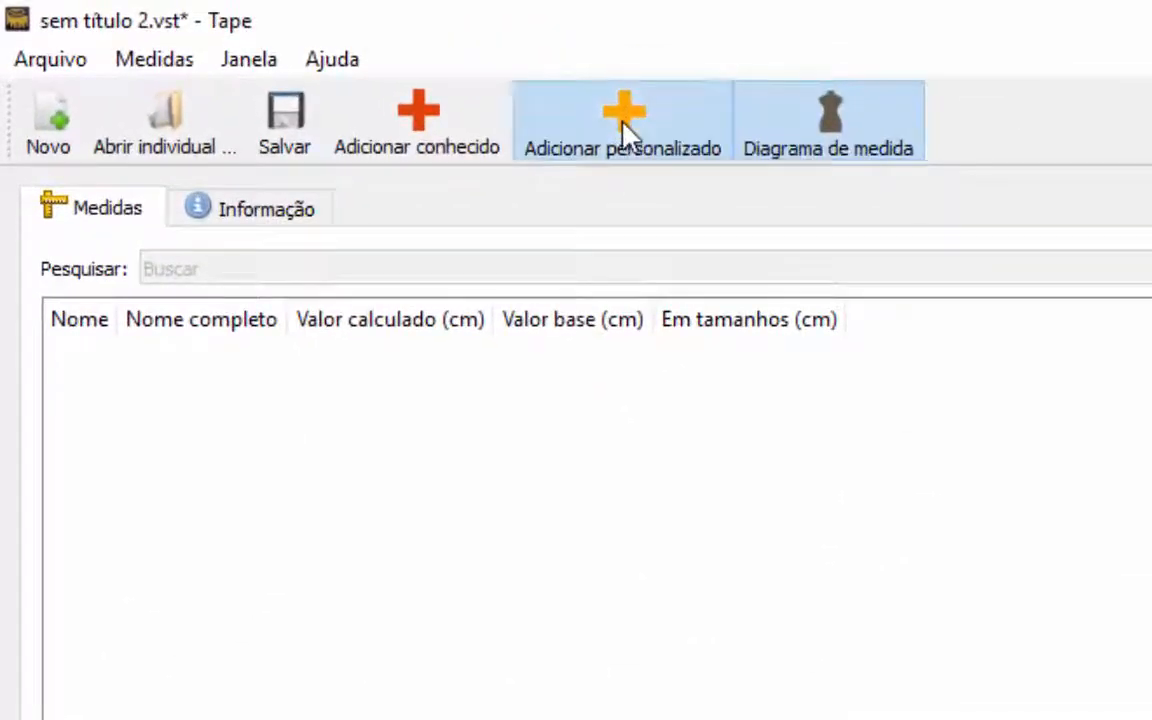
Add a custom measurement named CB with a base value of 94 cm.
{"action": "left_click", "coordinate": [622, 125]}
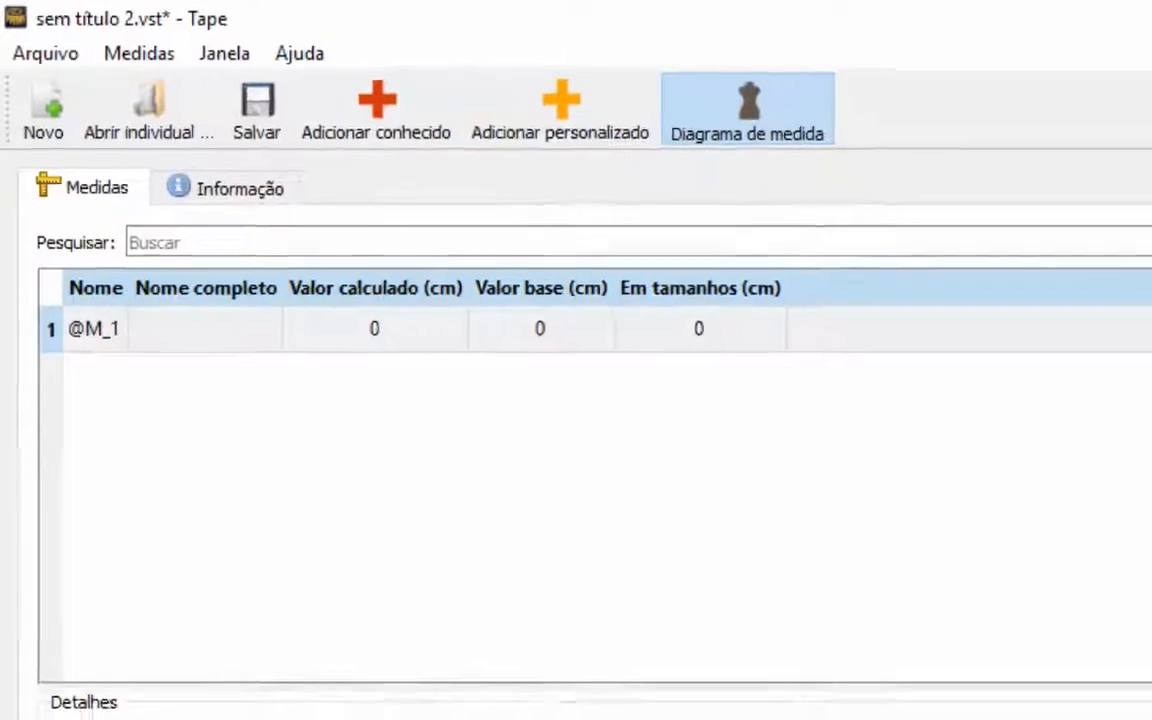
{"action": "double_click", "coordinate": [145, 553]}
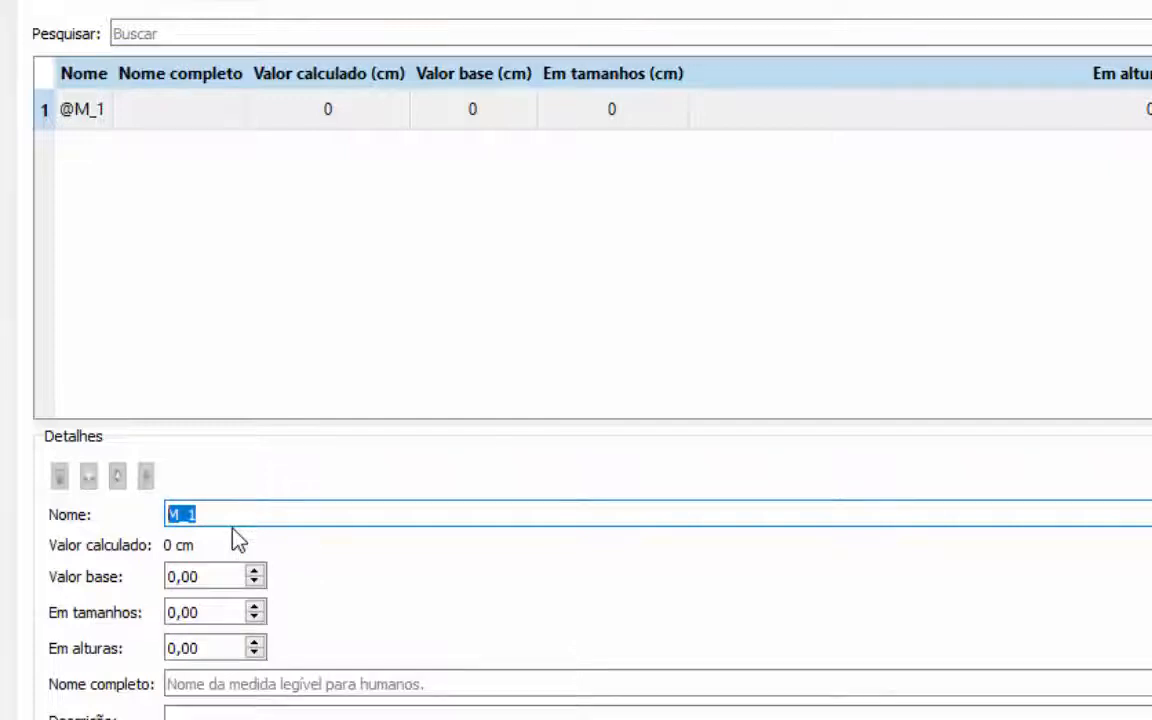
{"action": "type", "text": "CB"}
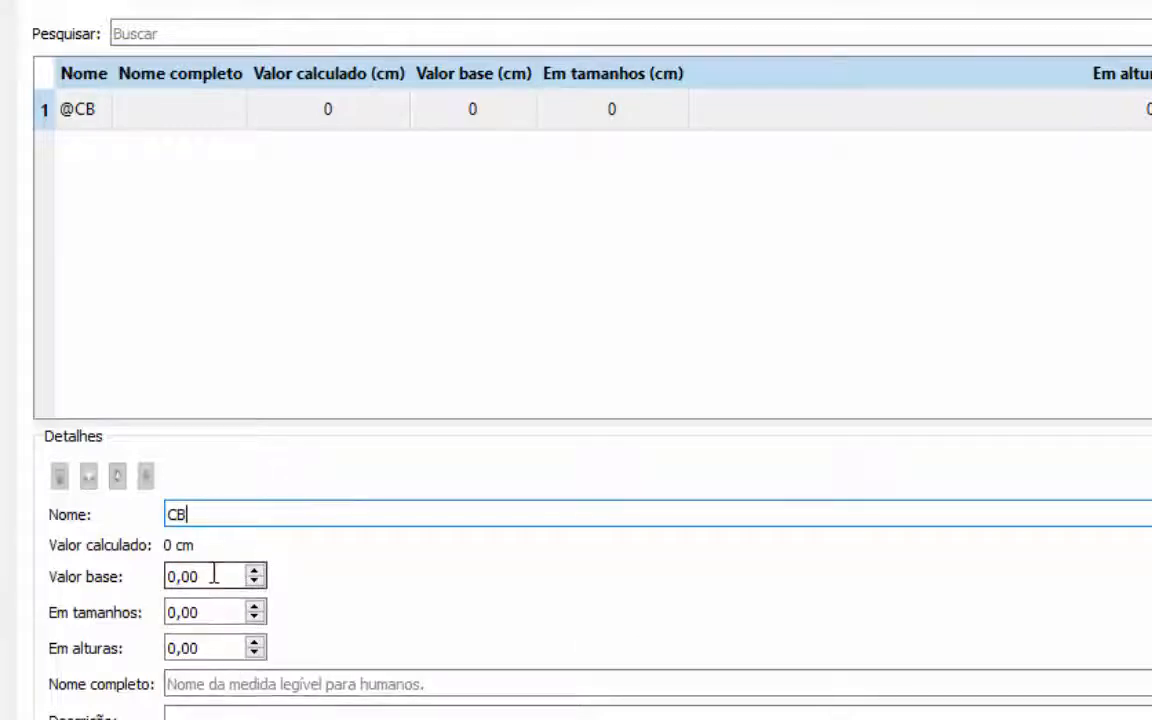
{"action": "key", "text": "Tab"}
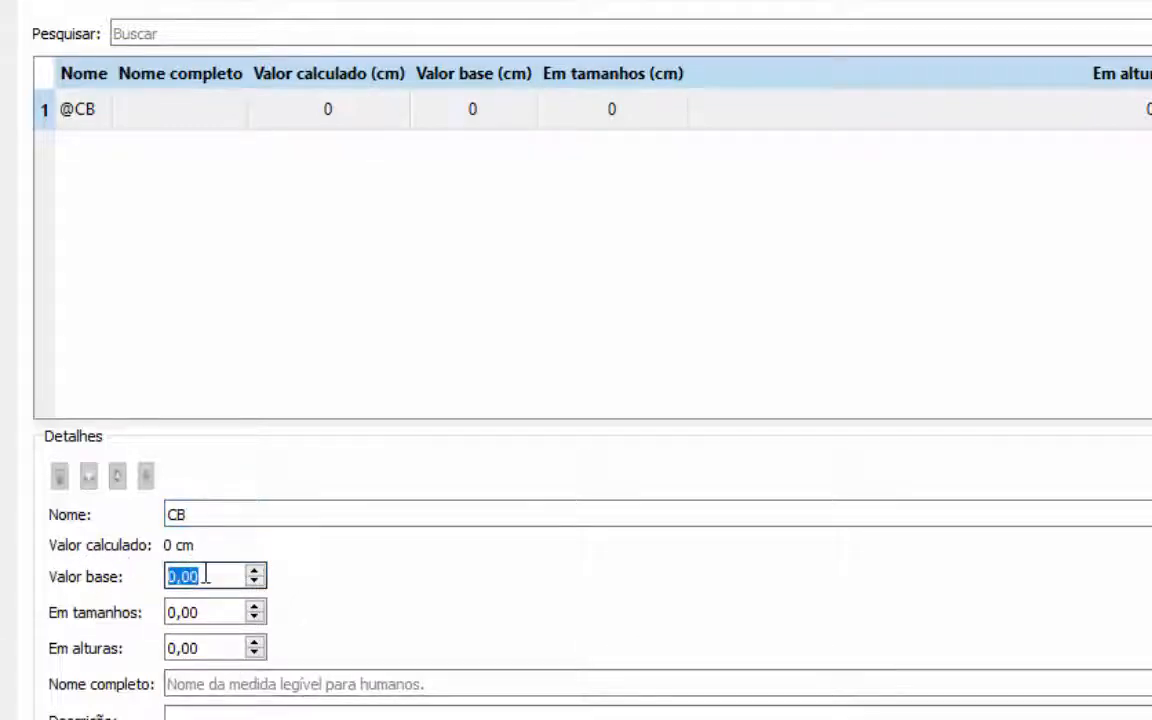
{"action": "type", "text": "9"}
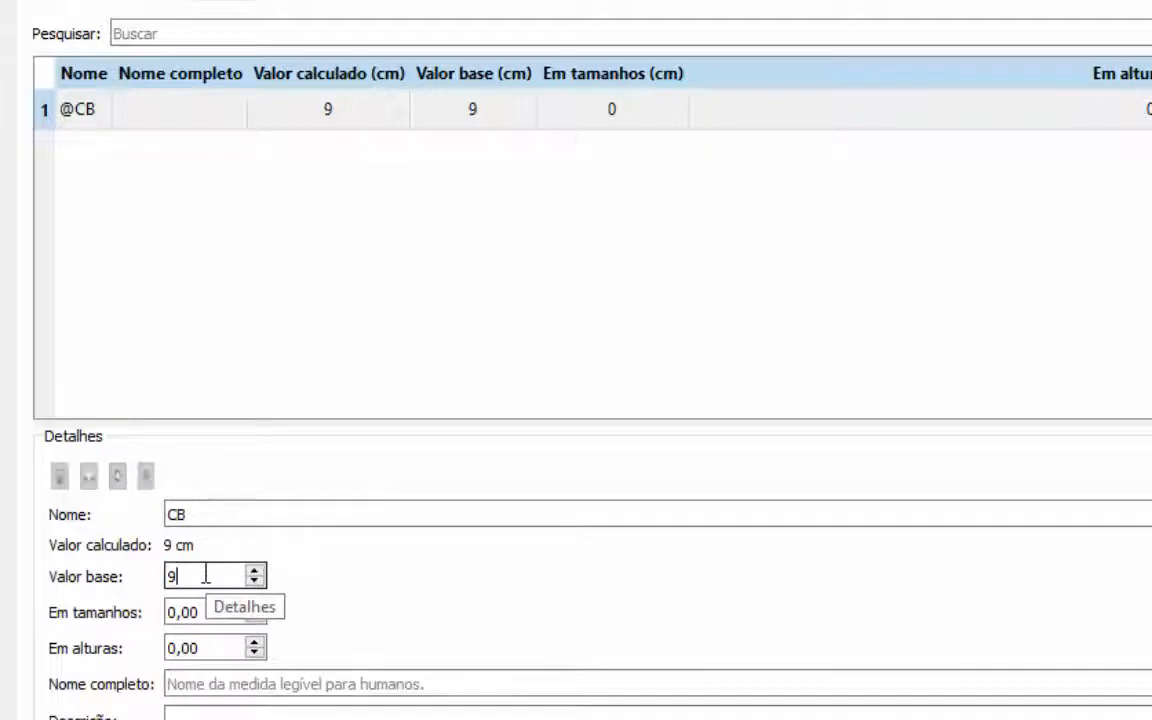
{"action": "type", "text": "4"}
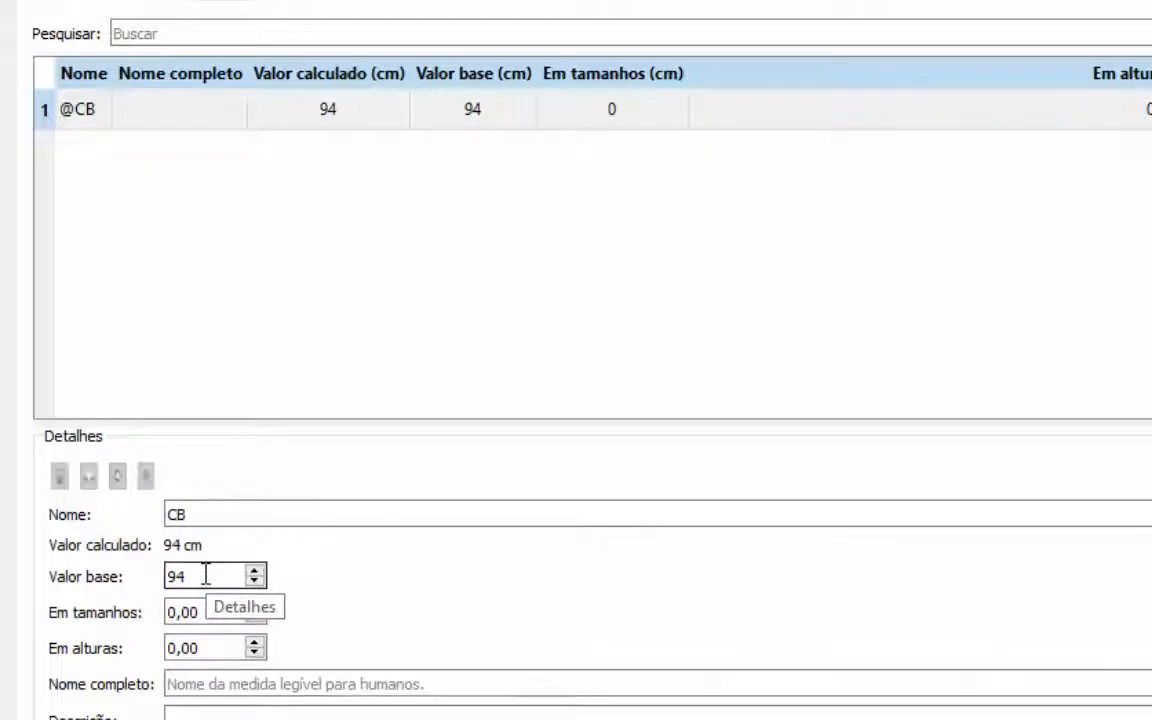
Set the CB measurement's increment between sizes to 2 cm and its full name to CIRCUNFERÊNCIA DE BUSTO.
{"action": "left_click_drag", "start_coordinate": [226, 609], "coordinate": [140, 622]}
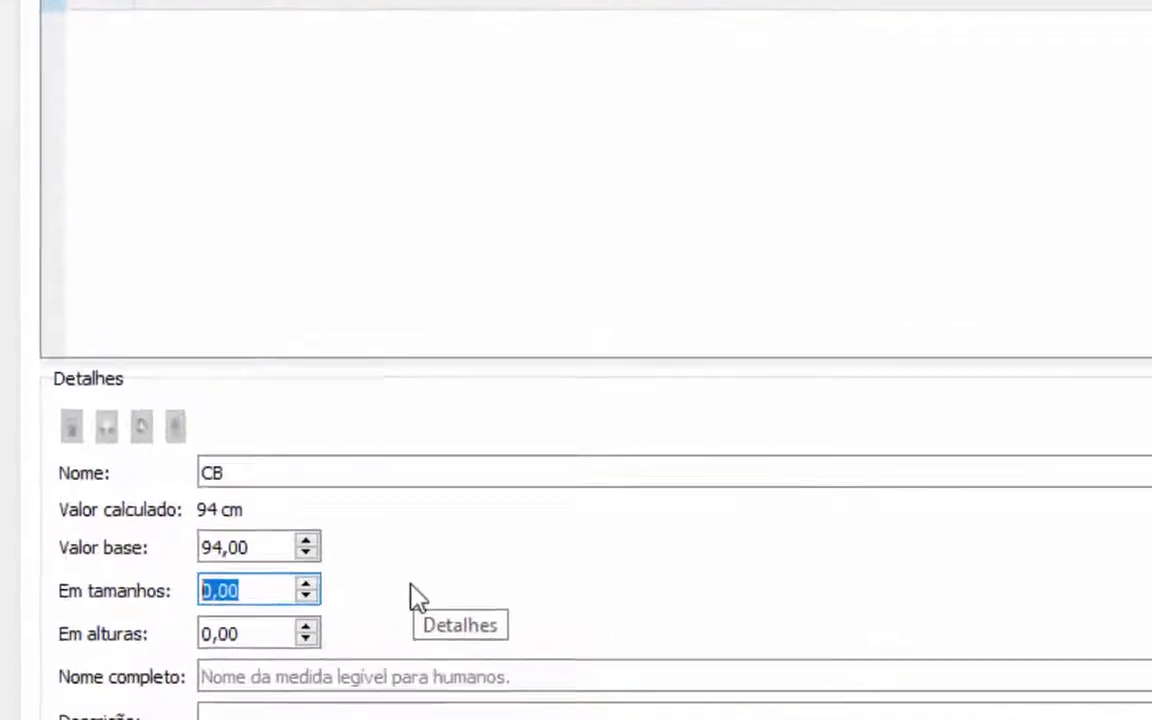
{"action": "type", "text": "2"}
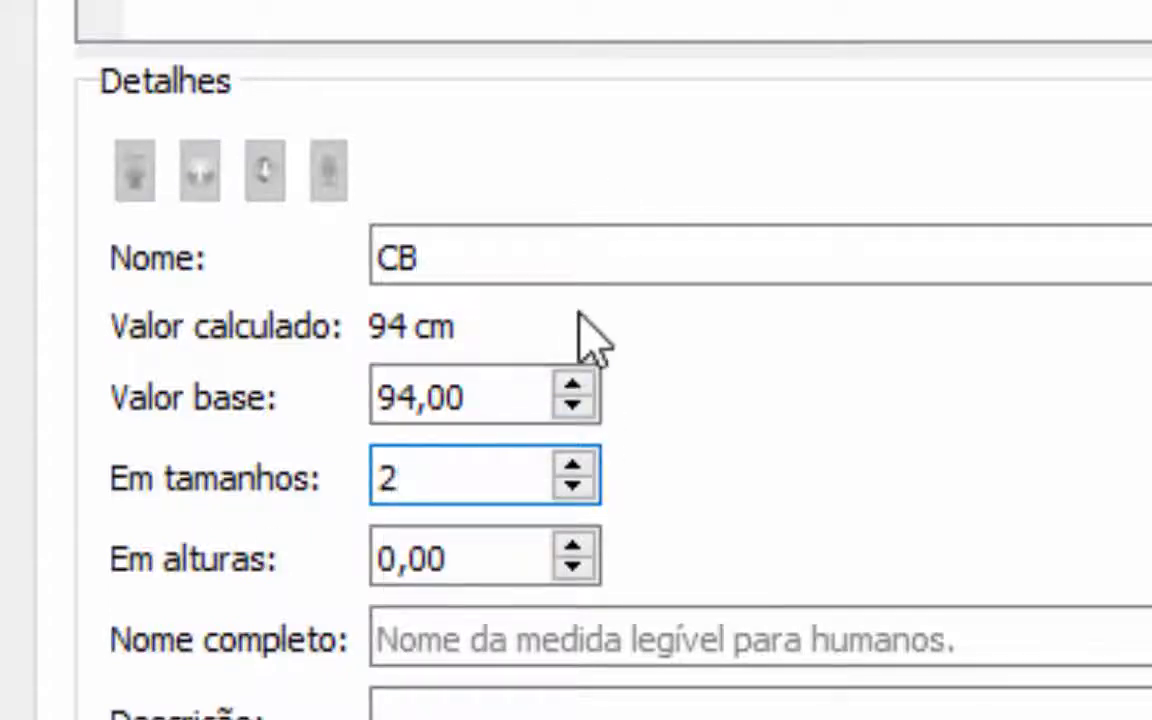
{"action": "key", "text": "Return"}
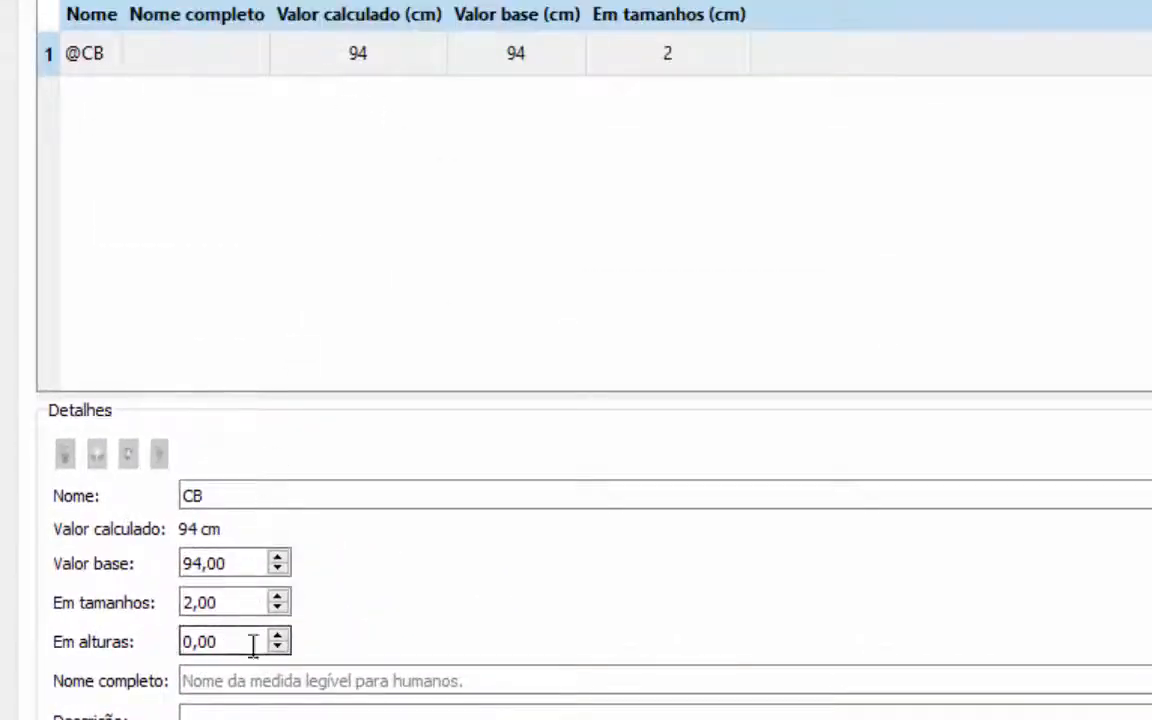
{"action": "left_click", "coordinate": [300, 680]}
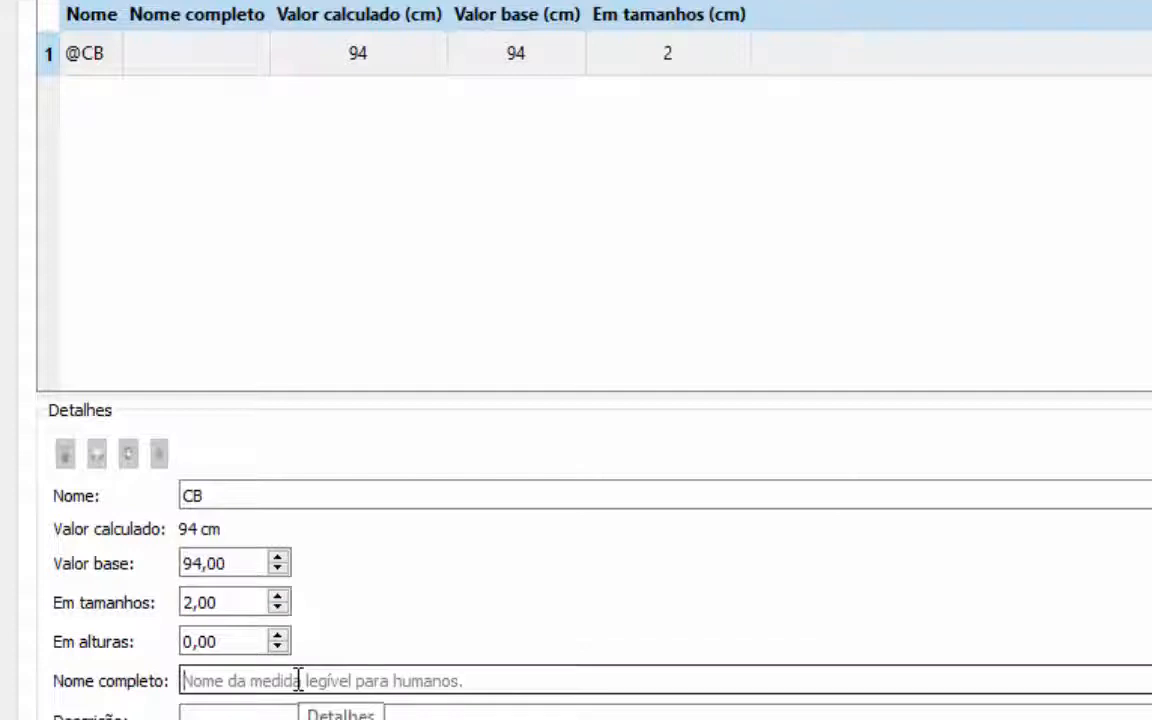
{"action": "type", "text": "CIRCUN"}
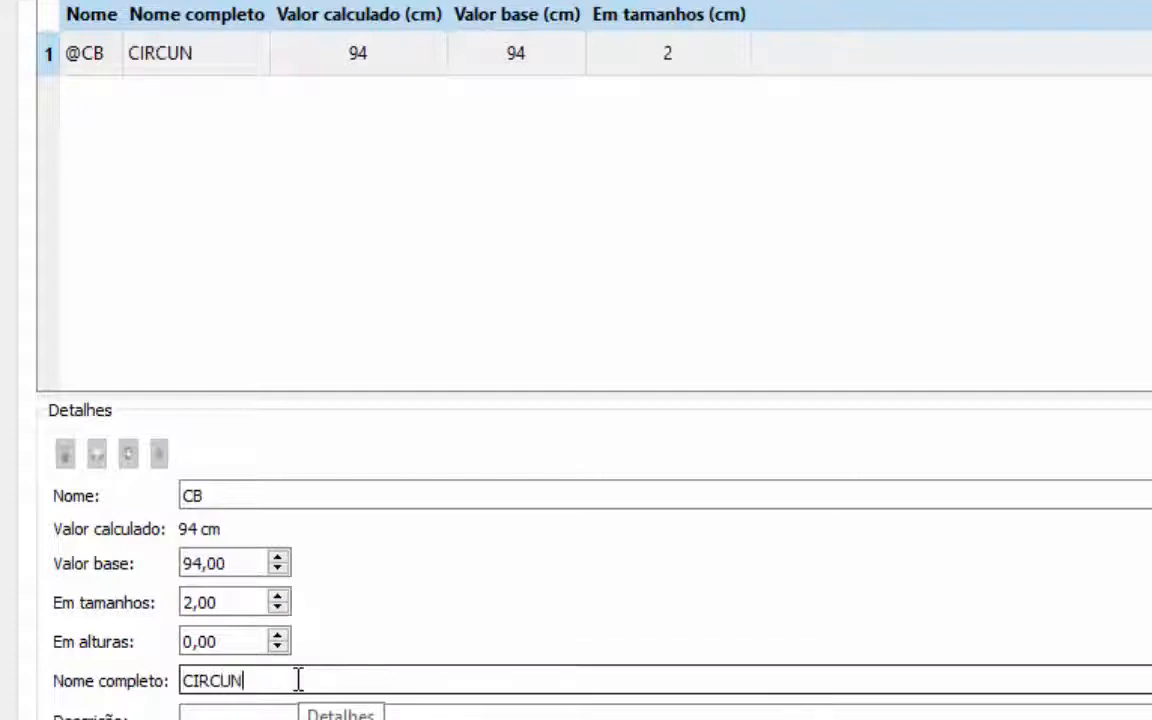
{"action": "type", "text": "FERÊNCIA DE BUSTO"}
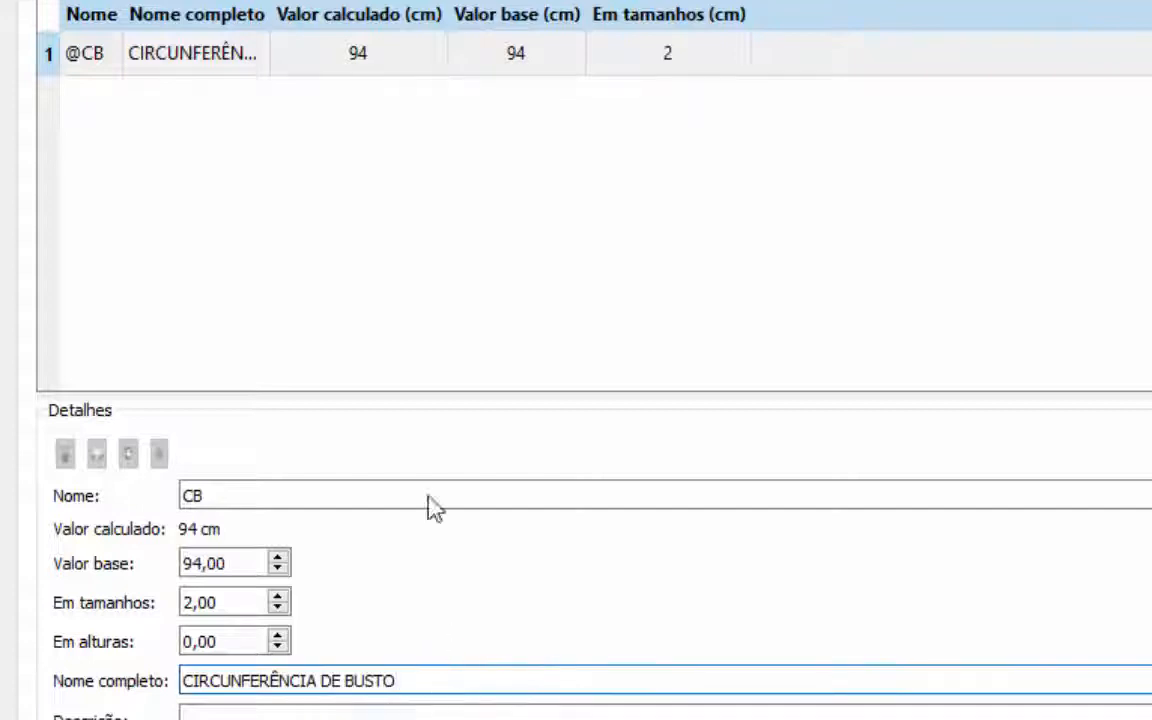
{"action": "left_click", "coordinate": [420, 352]}
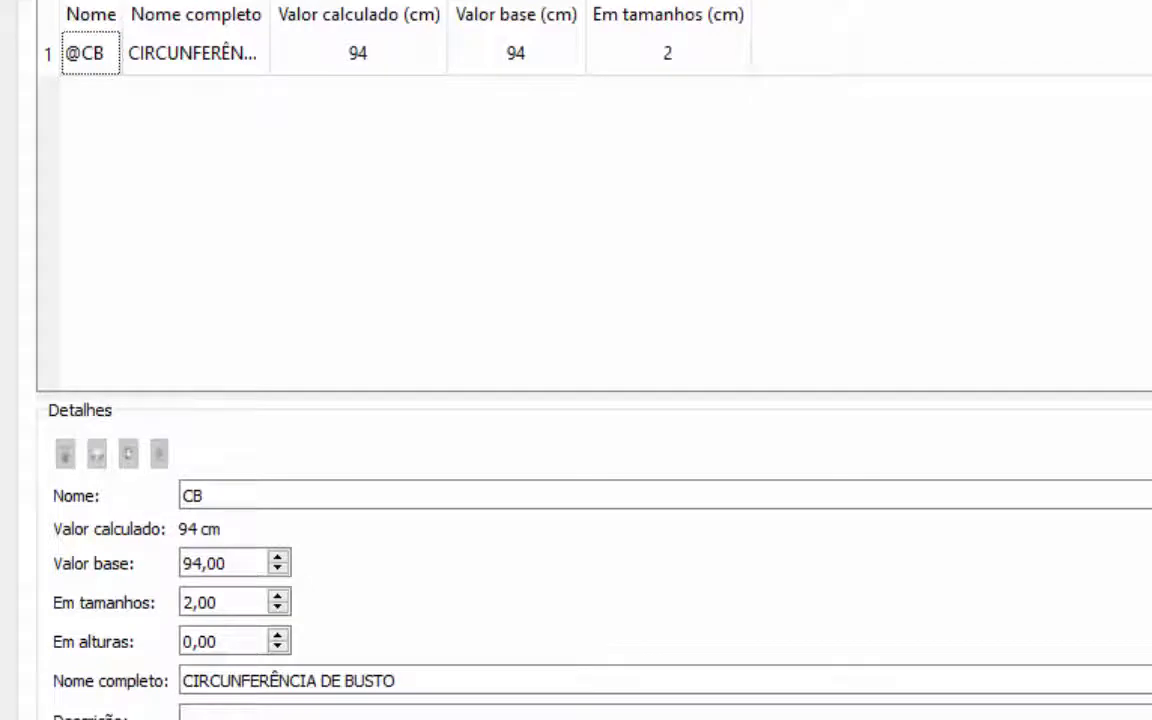
Add a second custom measurement named CC with a base value of 78 cm.
{"action": "left_click", "coordinate": [257, 496]}
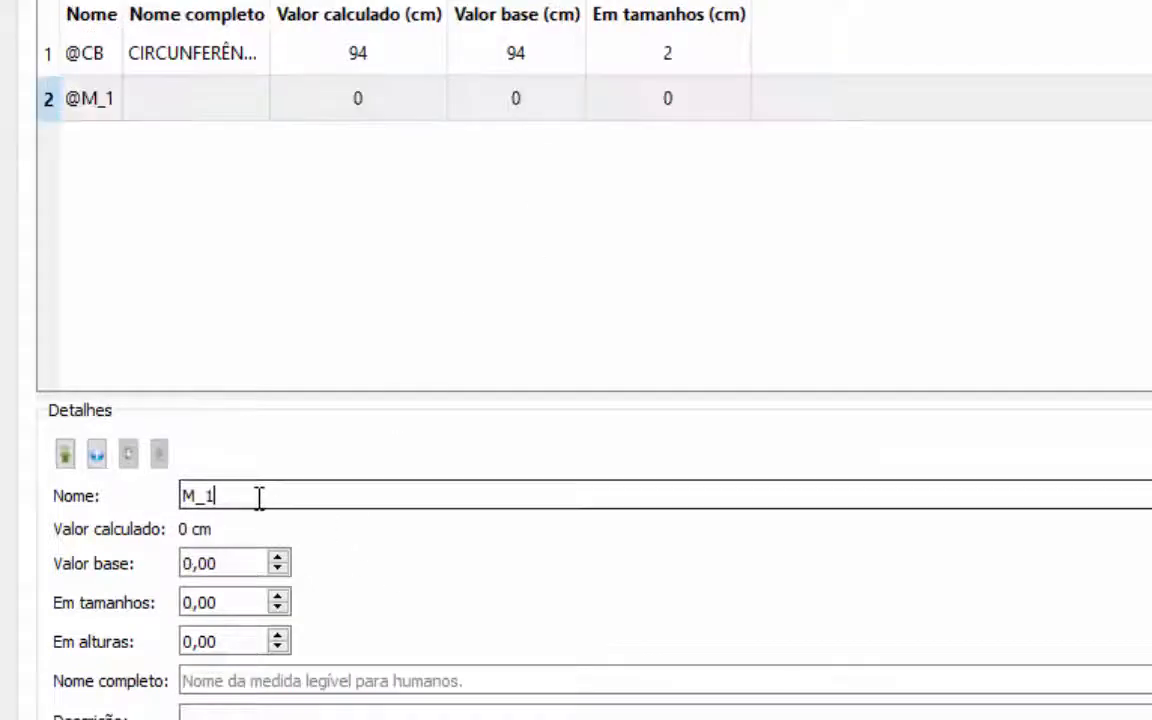
{"action": "left_click_drag", "start_coordinate": [257, 496], "coordinate": [167, 512]}
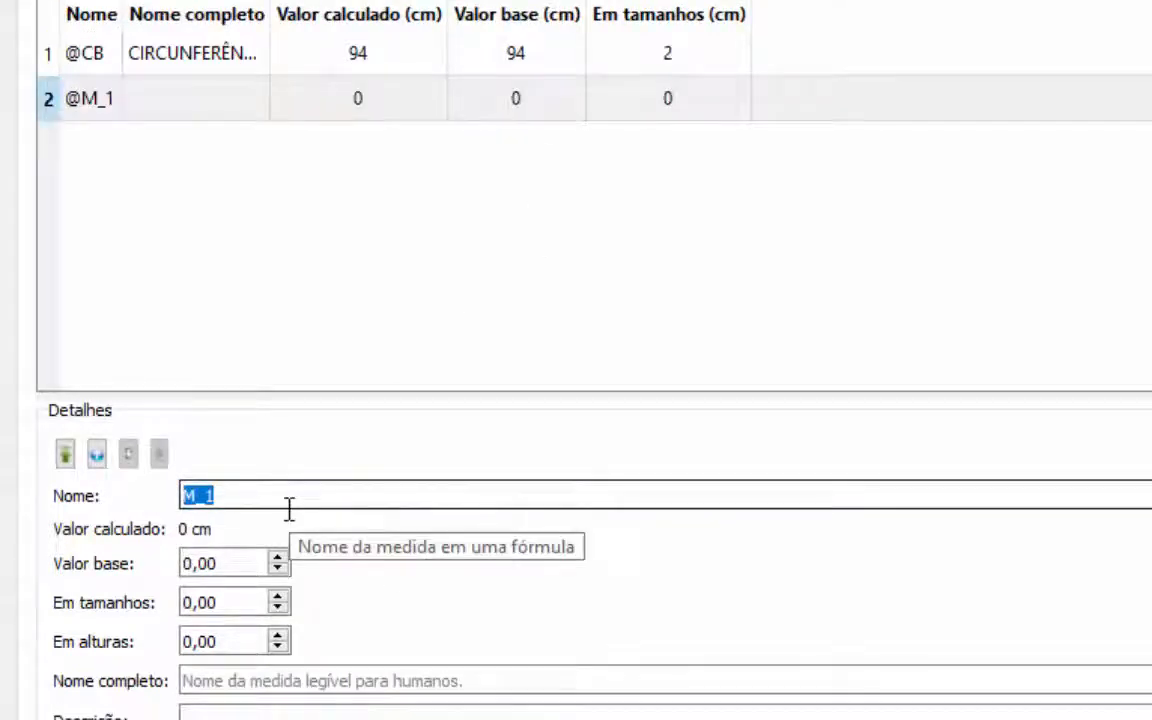
{"action": "type", "text": "CC"}
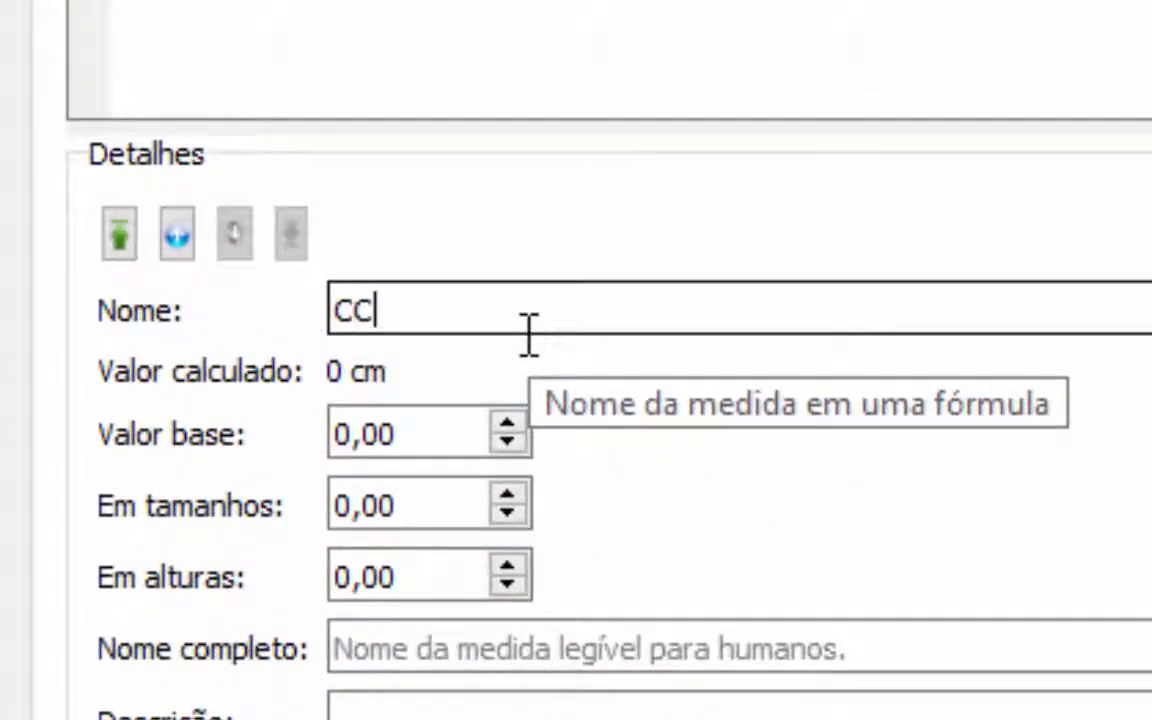
{"action": "left_click", "coordinate": [442, 436]}
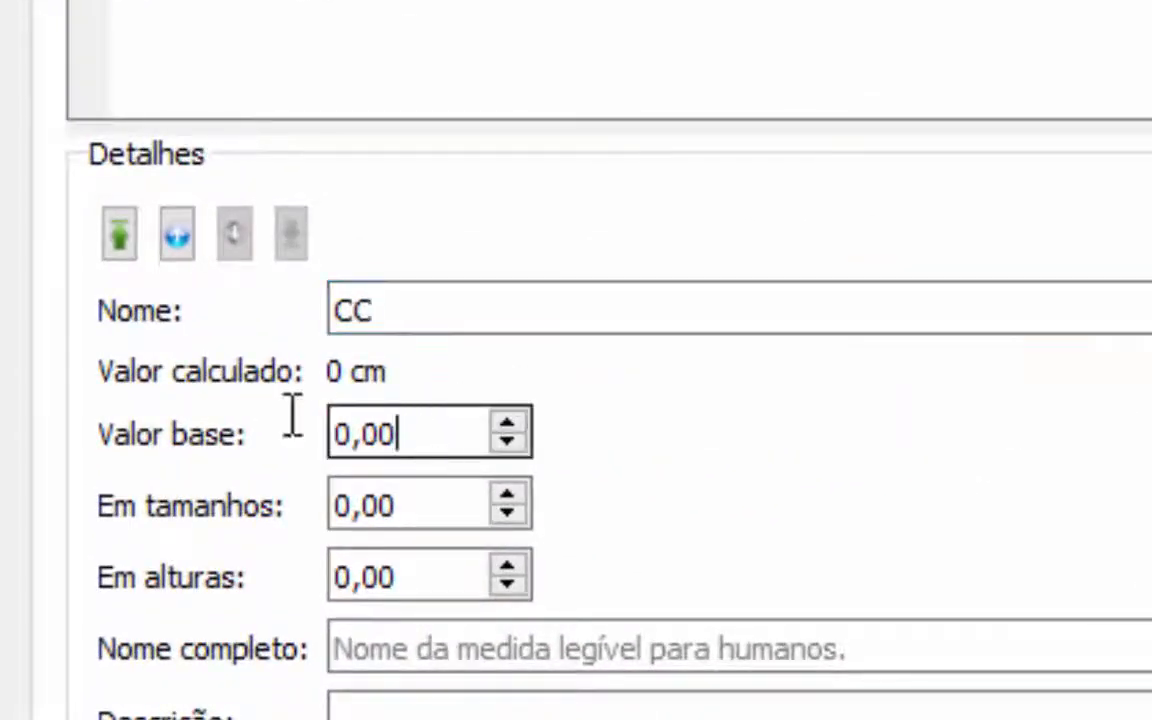
{"action": "key", "text": "ctrl+a"}
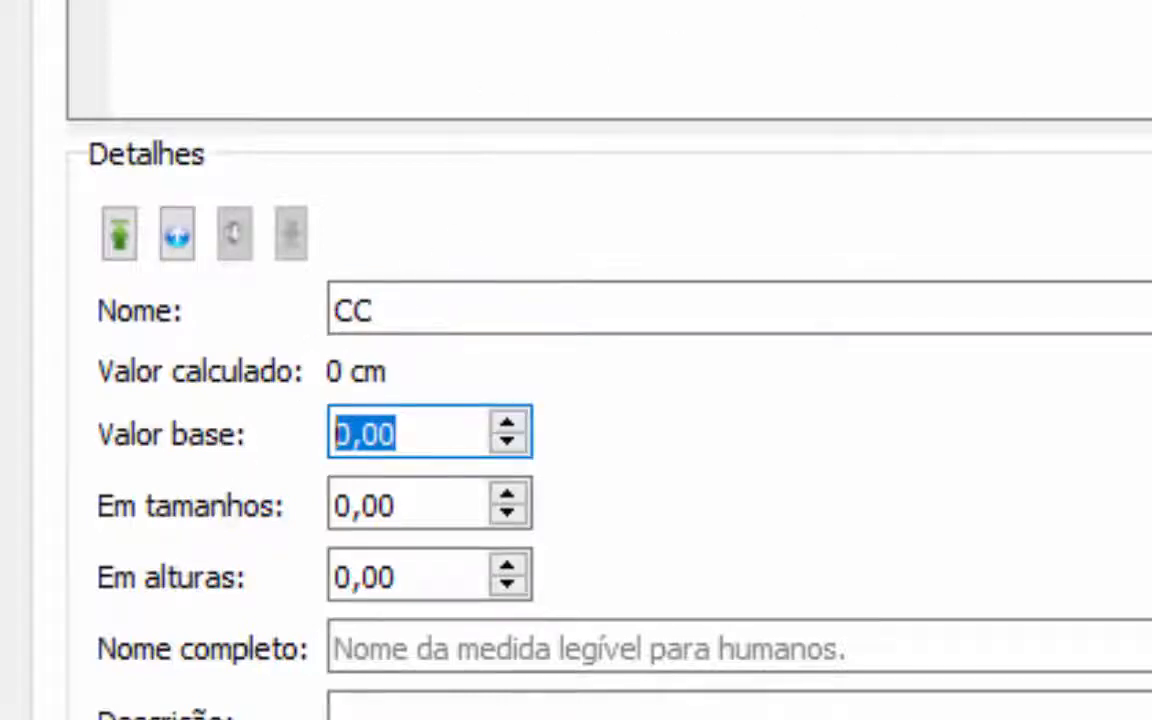
{"action": "type", "text": "78"}
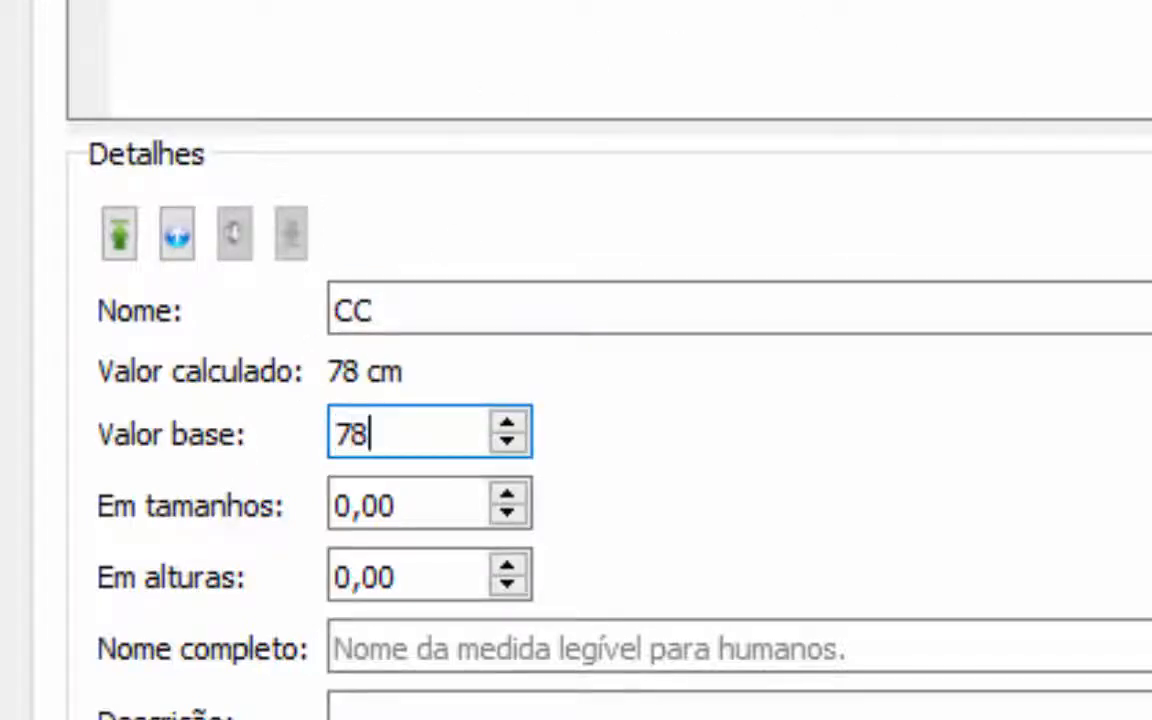
Set the CC measurement's increment to 2 cm between sizes and 1 cm between heights.
{"action": "left_click", "coordinate": [438, 515]}
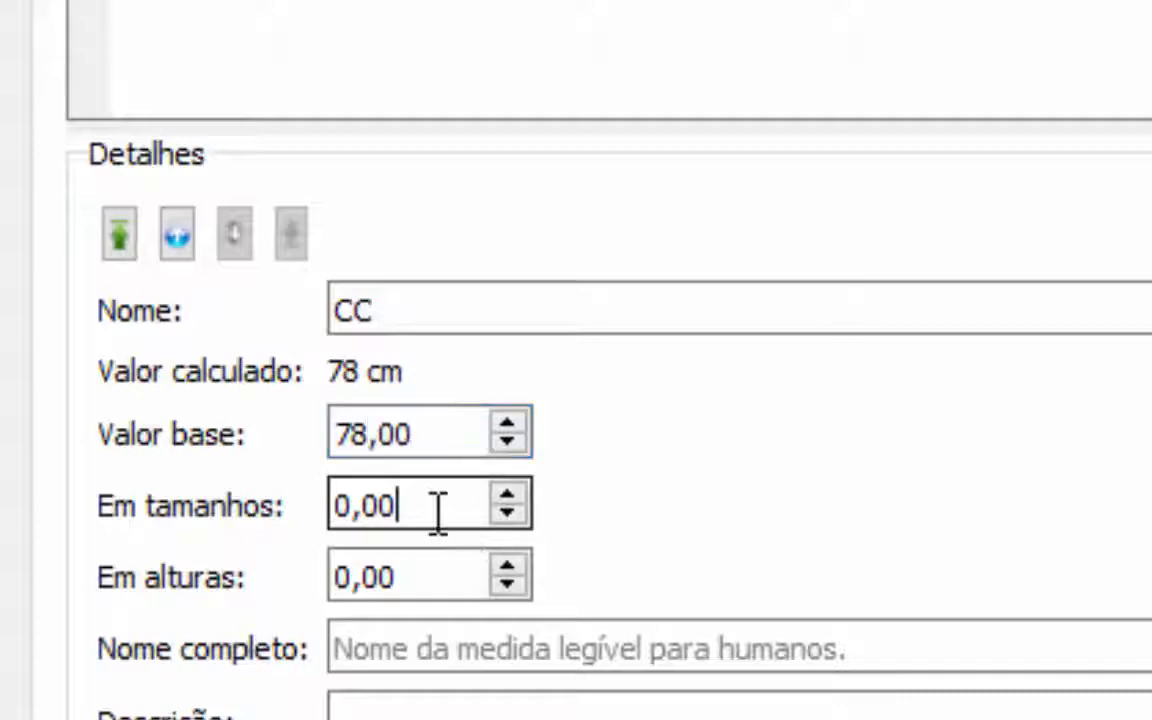
{"action": "key", "text": "ctrl+a"}
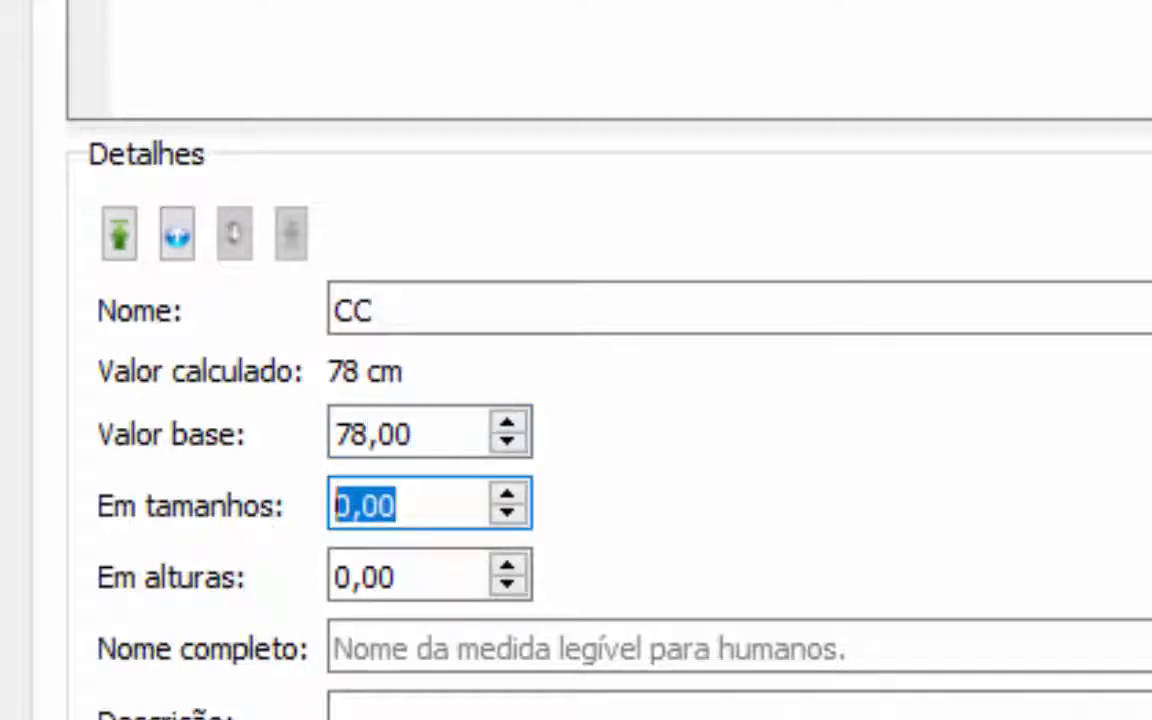
{"action": "type", "text": "2"}
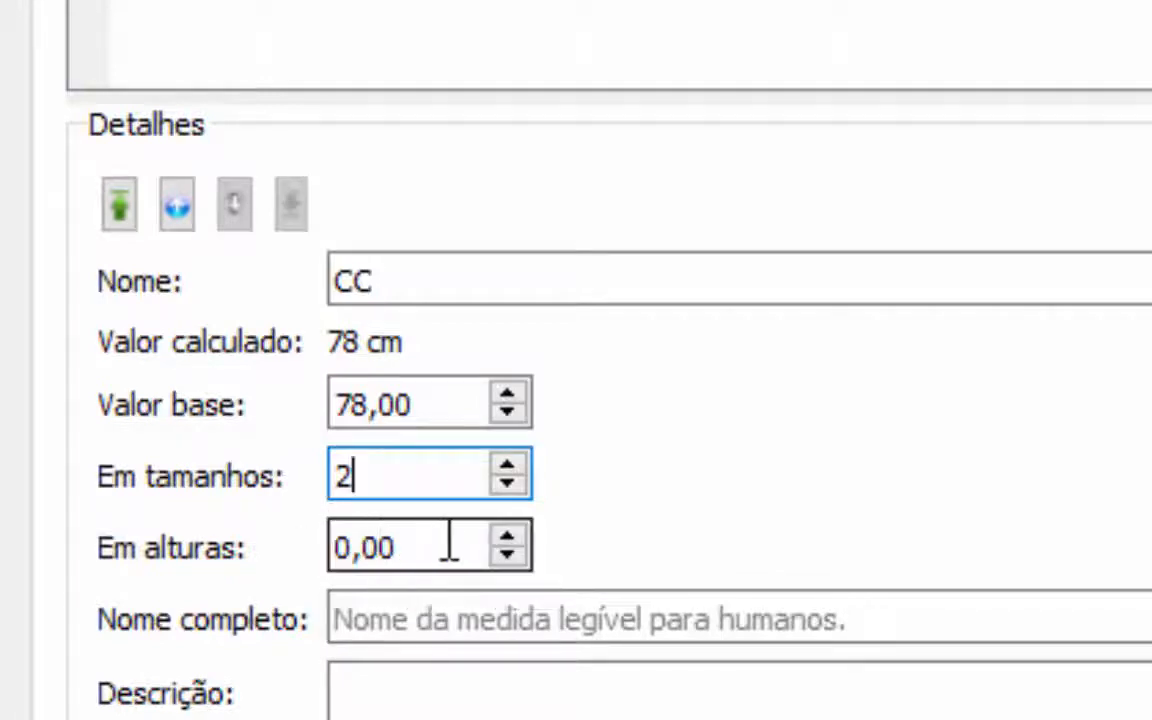
{"action": "left_click_drag", "start_coordinate": [452, 545], "coordinate": [327, 545]}
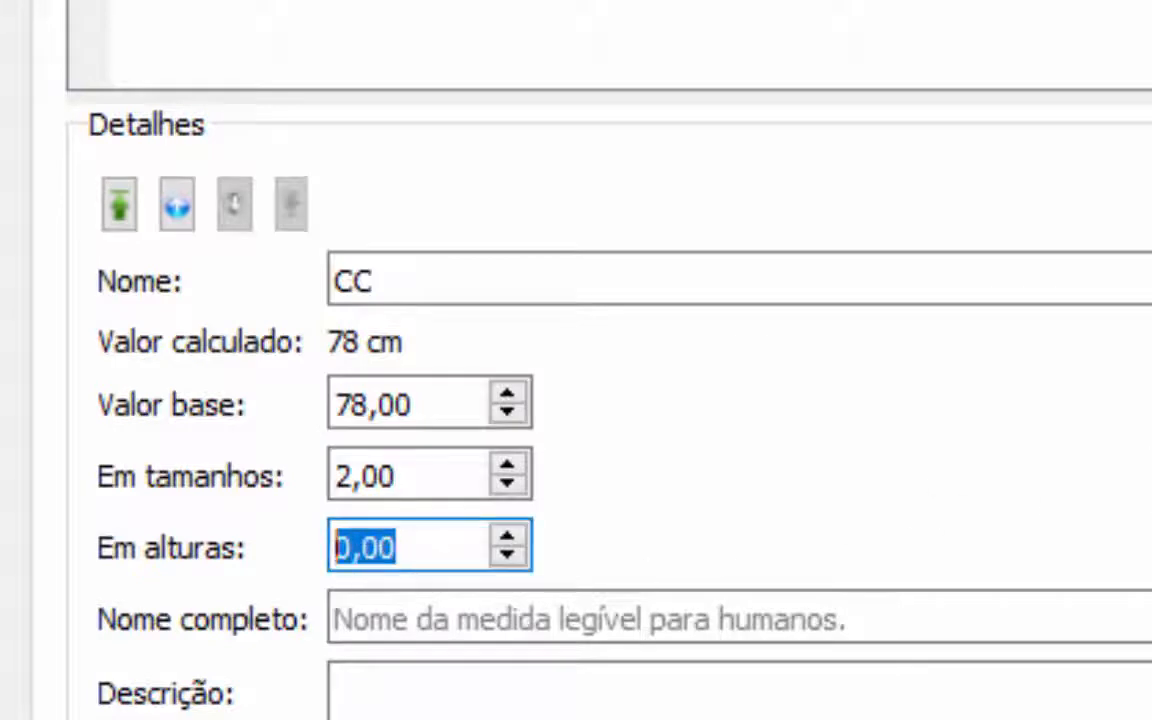
{"action": "type", "text": "1"}
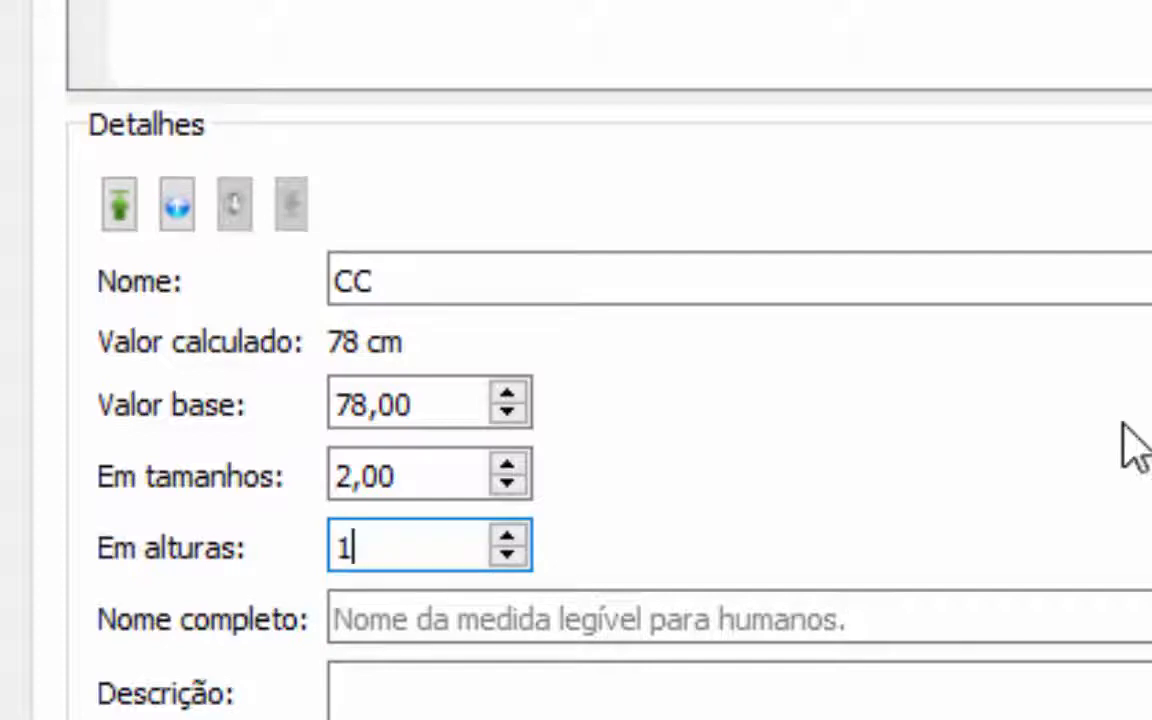
Enter CIRCUFERÊNCIA DE CINTURA as the full name of the CC measurement.
{"action": "left_click", "coordinate": [556, 618]}
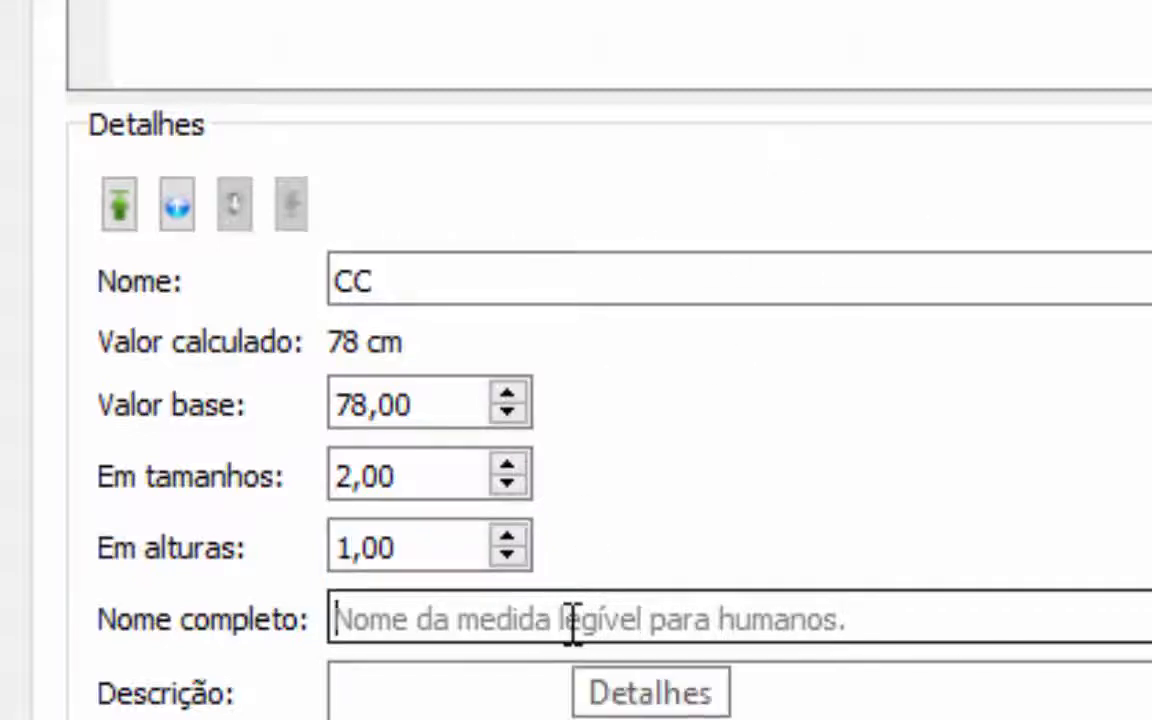
{"action": "type", "text": "CIRCU"}
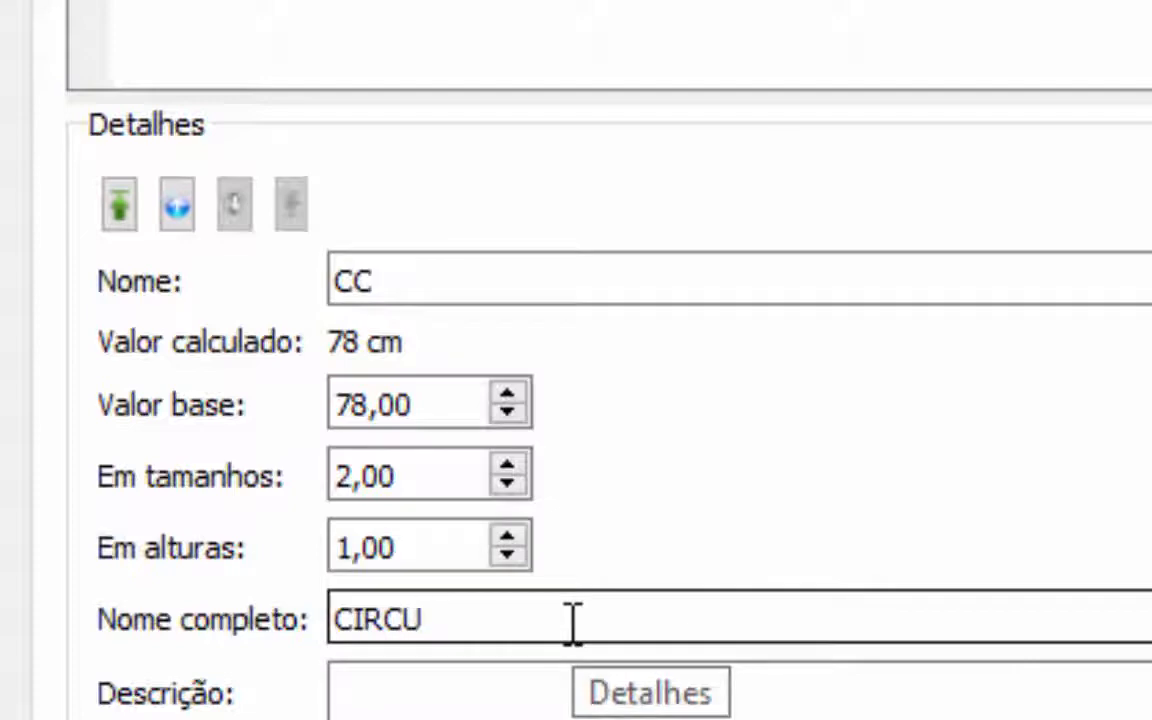
{"action": "type", "text": "FERÊN"}
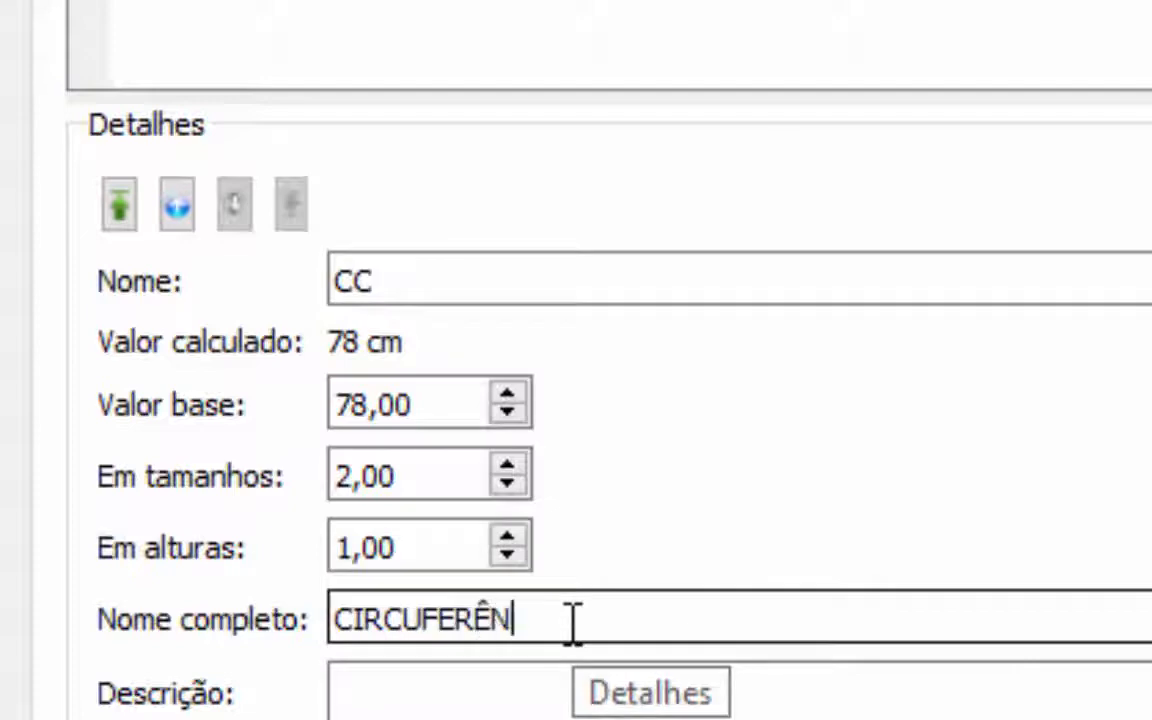
{"action": "type", "text": "CIA DE C"}
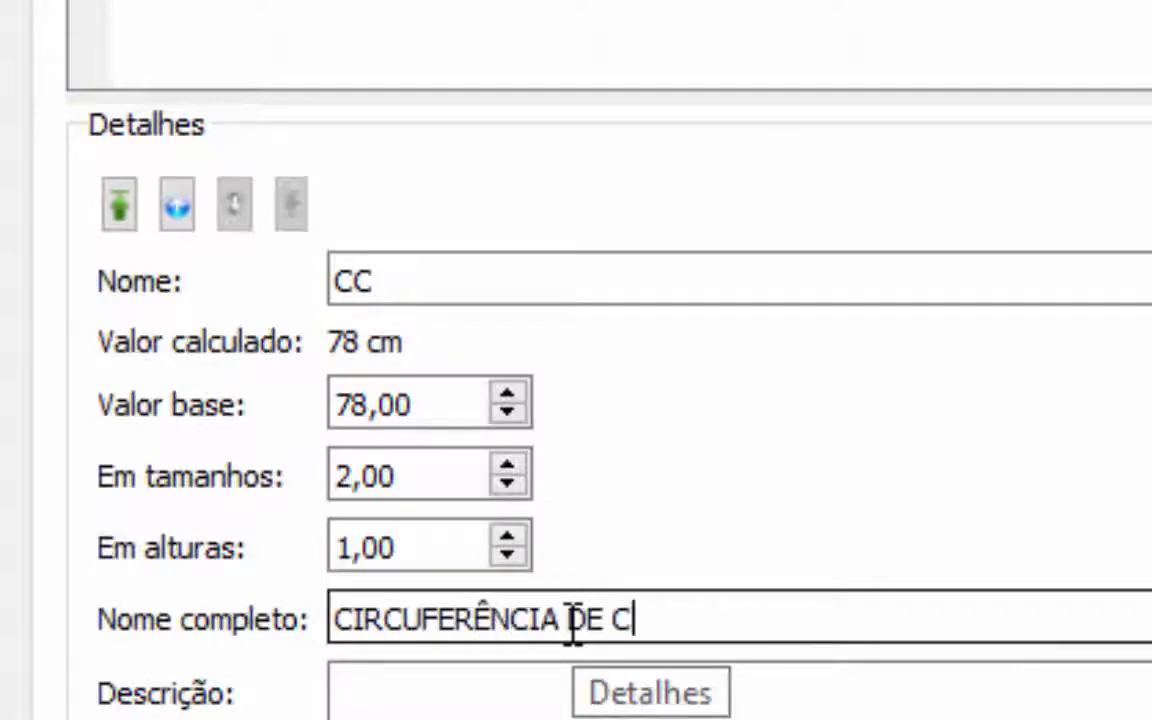
{"action": "type", "text": "INTURA"}
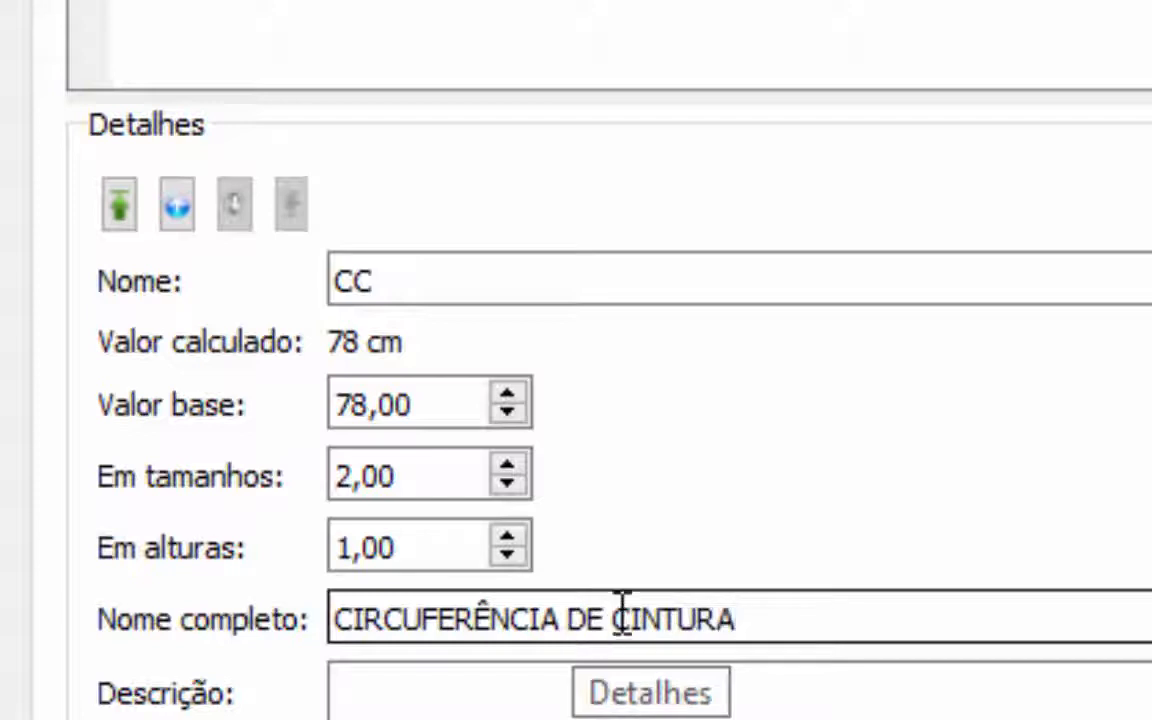
{"action": "left_click_drag", "start_coordinate": [565, 620], "coordinate": [334, 553]}
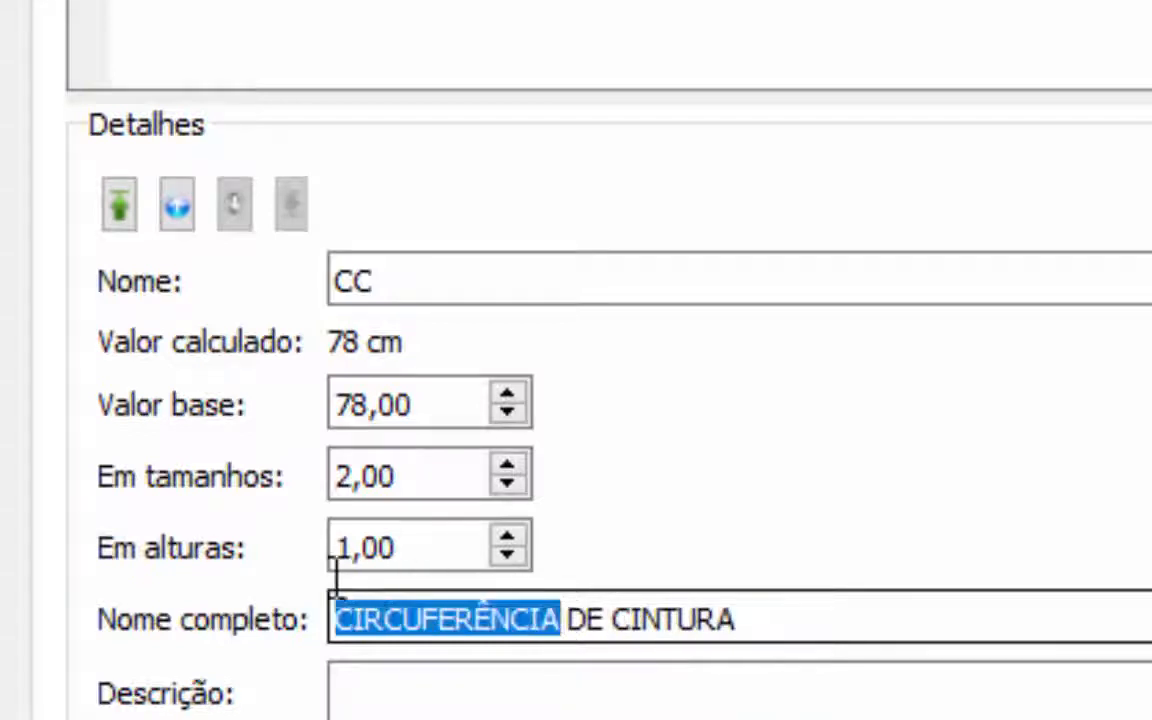
{"action": "right_click", "coordinate": [397, 620]}
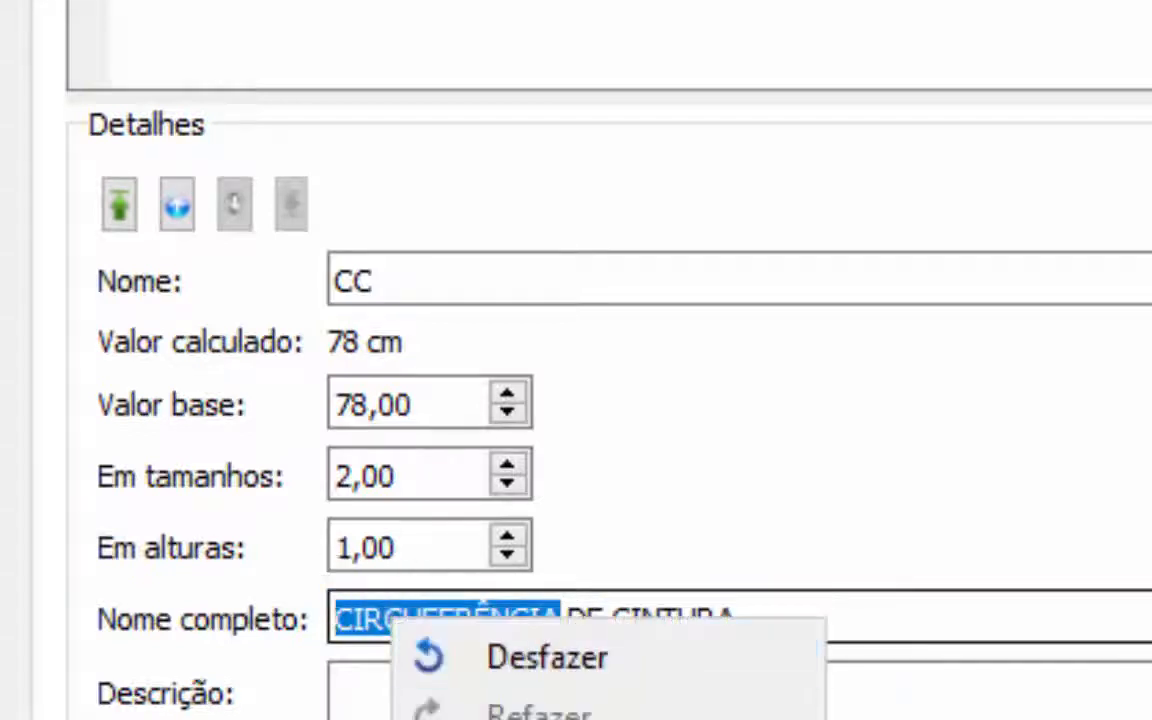
{"action": "key", "text": "Escape"}
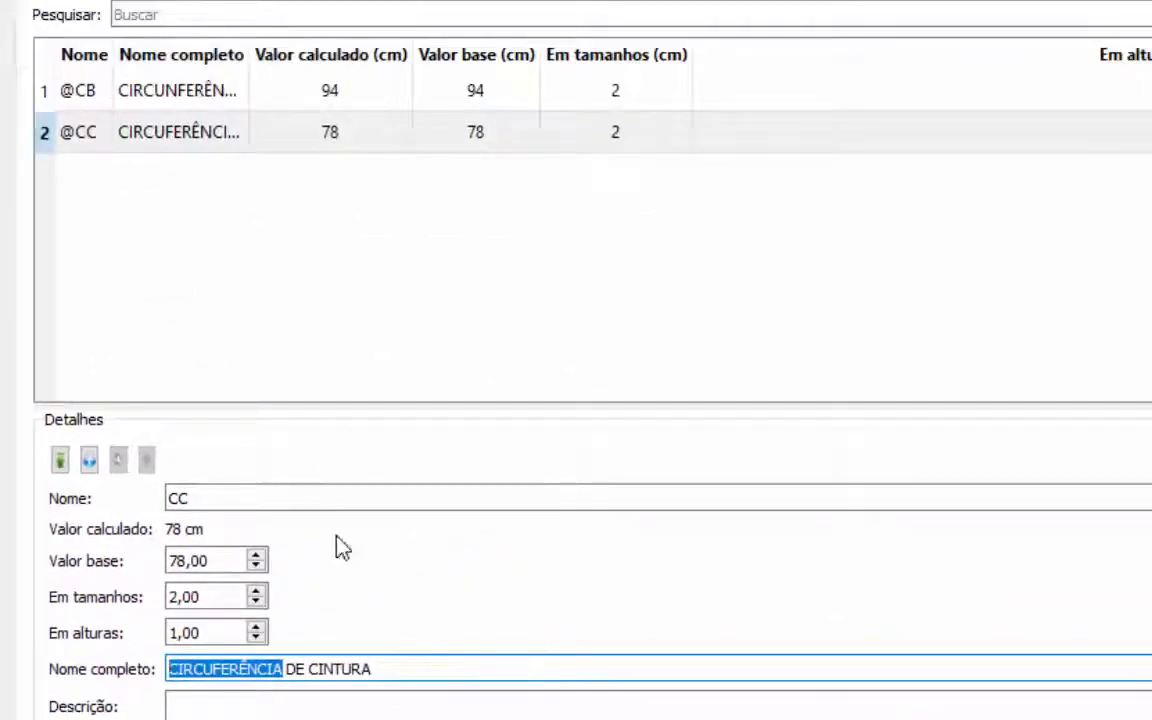
{"action": "left_click", "coordinate": [499, 171]}
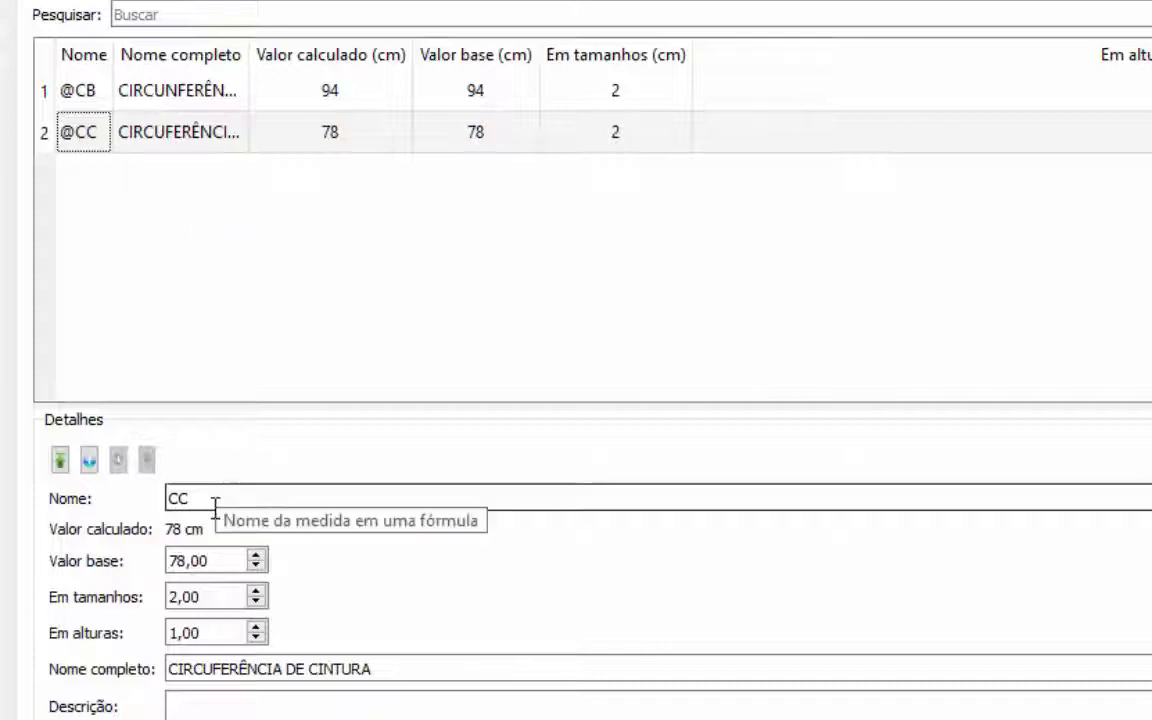
{"action": "left_click_drag", "start_coordinate": [216, 500], "coordinate": [139, 503]}
{"action": "left_click", "coordinate": [369, 180]}
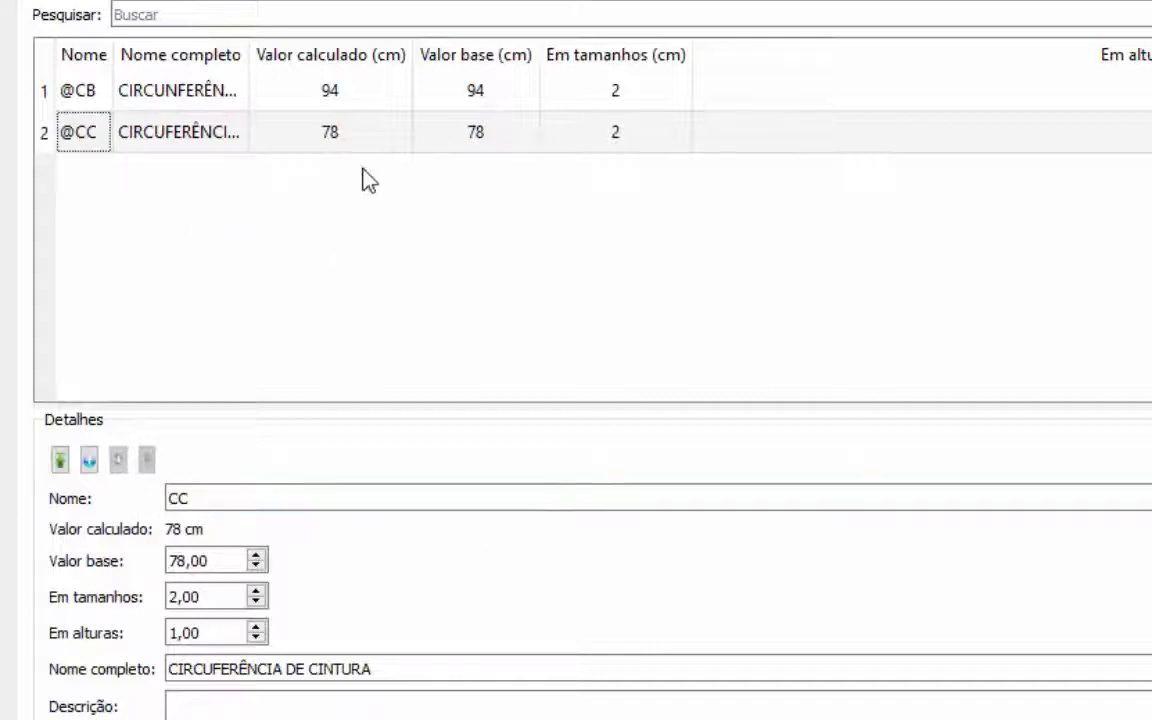
Add a third custom measurement named ALTBUS with a base value of 24 cm.
{"action": "left_click", "coordinate": [494, 30]}
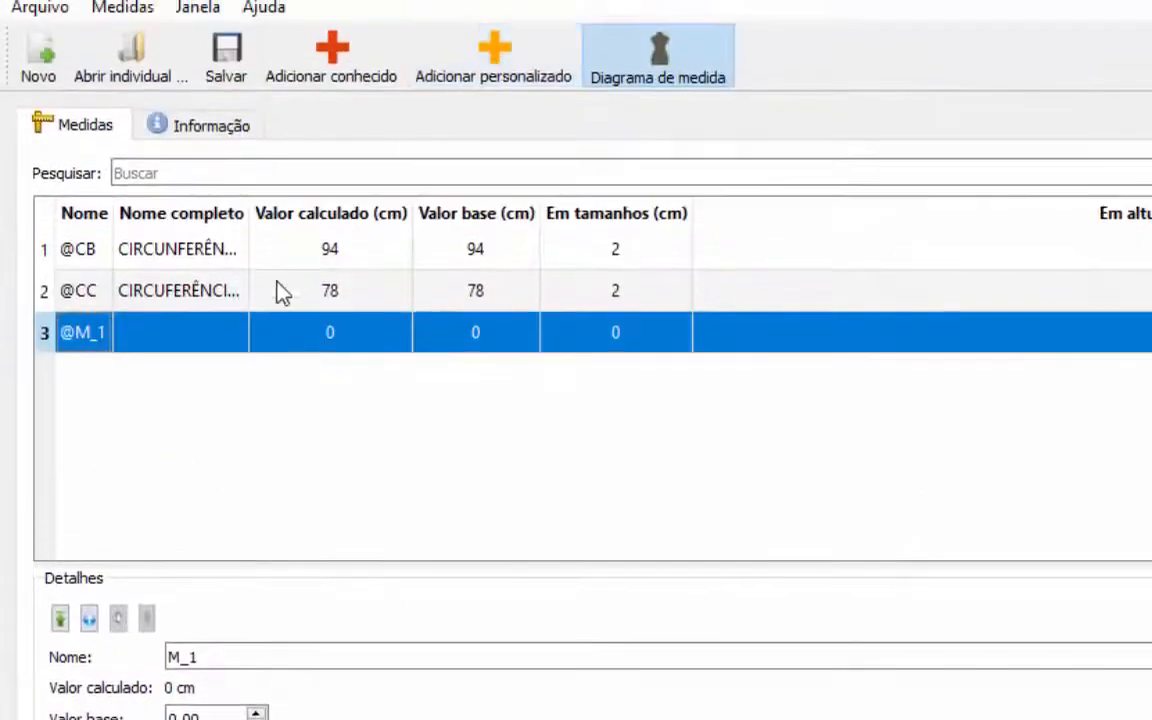
{"action": "left_click_drag", "start_coordinate": [229, 656], "coordinate": [113, 658]}
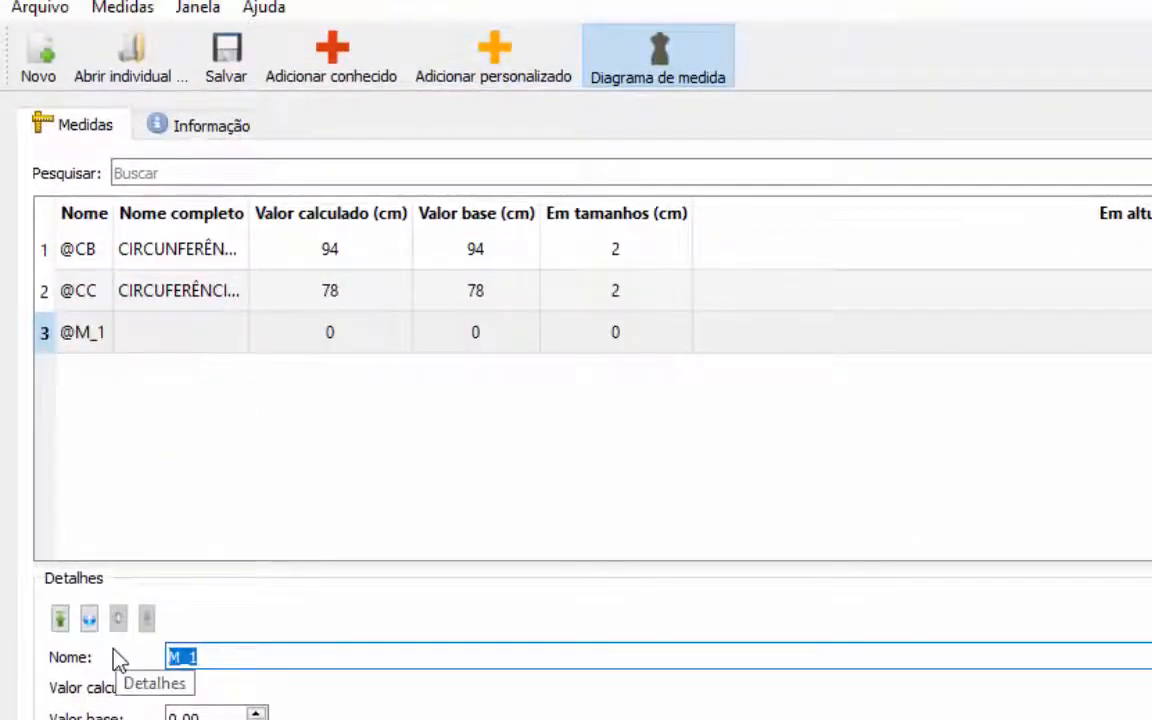
{"action": "type", "text": "ALTBUS"}
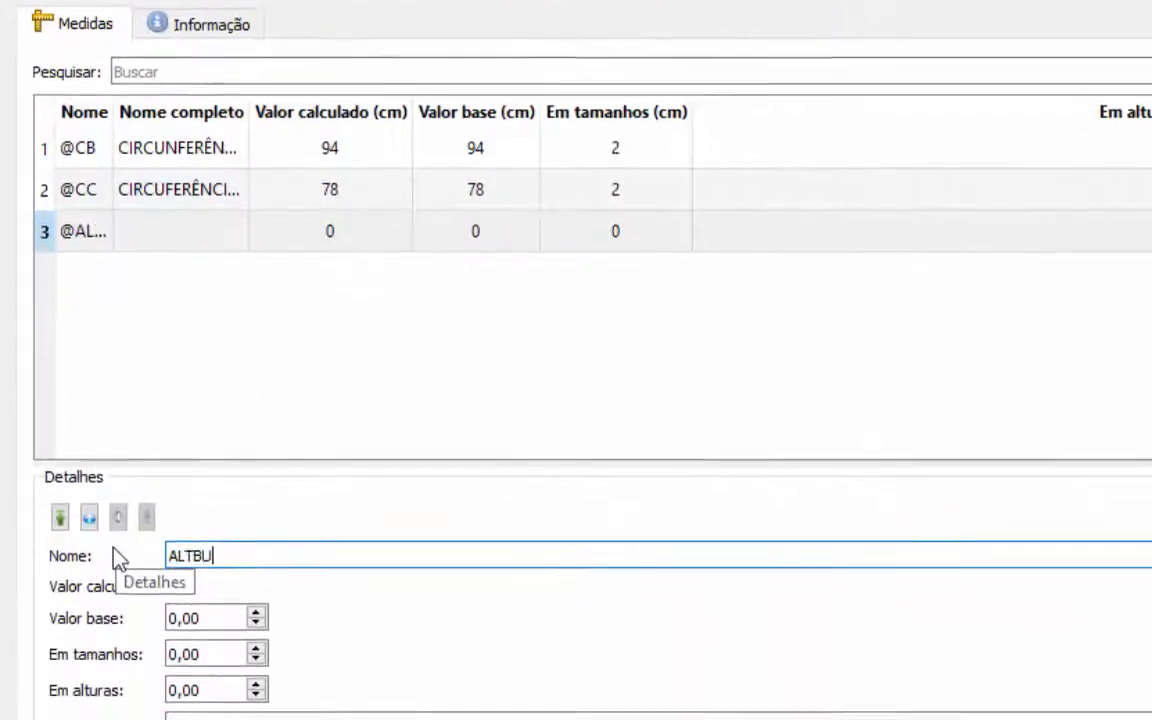
{"action": "left_click", "coordinate": [216, 541]}
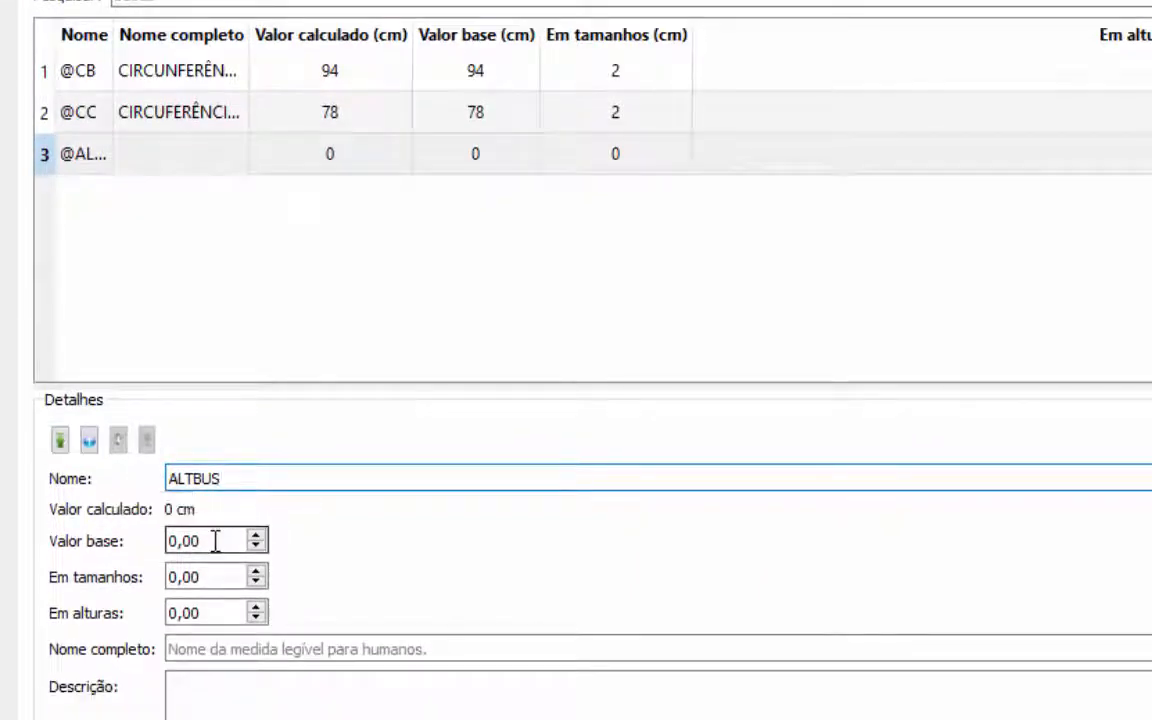
{"action": "left_click_drag", "start_coordinate": [216, 541], "coordinate": [76, 527]}
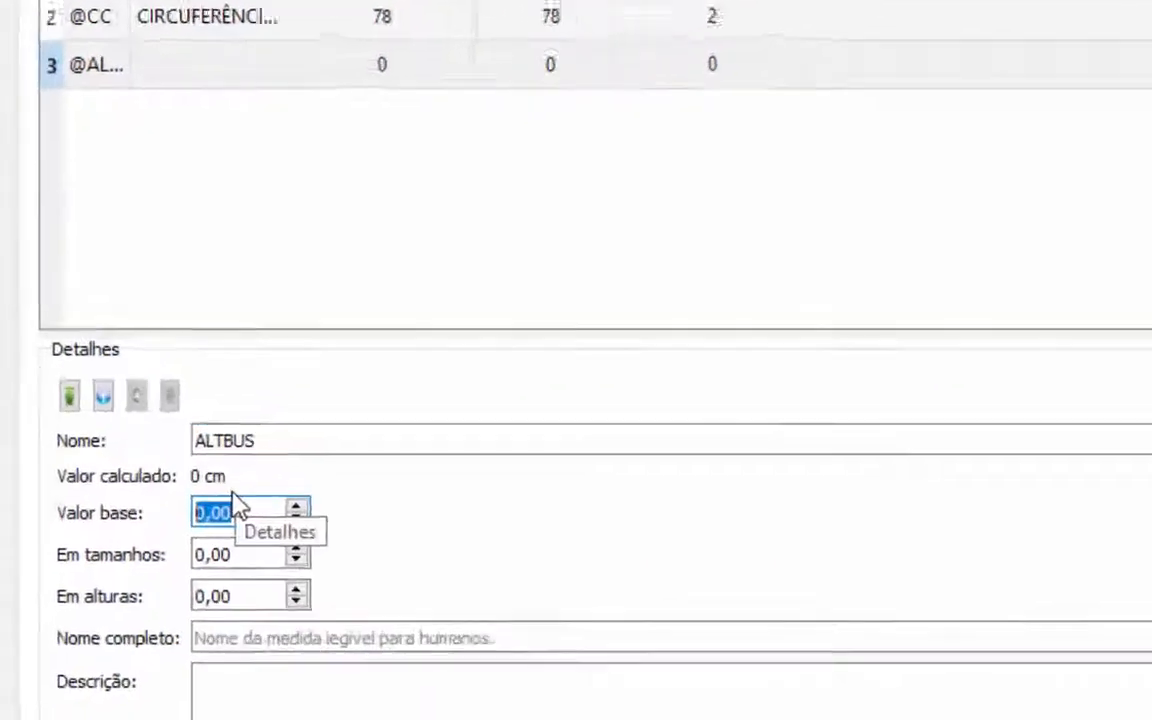
{"action": "type", "text": "24"}
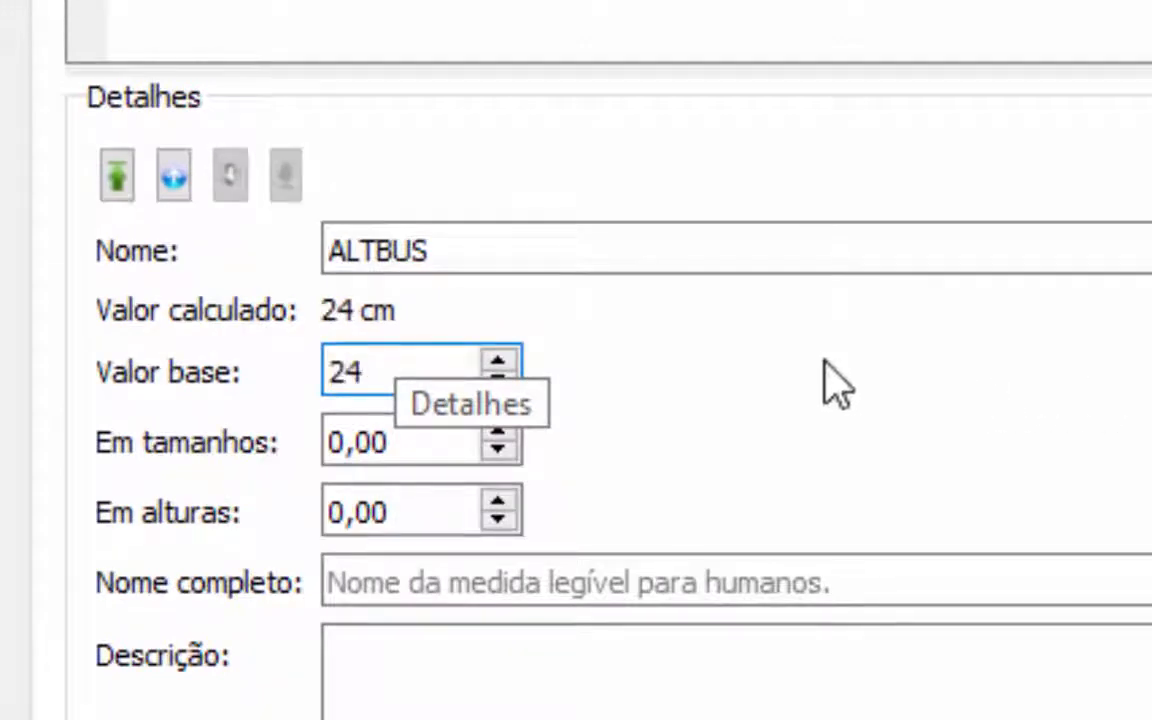
Set the ALTBUS measurement's increment between heights to 1 cm and its full name to ALTURA BUSTO.
{"action": "left_click_drag", "start_coordinate": [398, 440], "coordinate": [231, 470]}
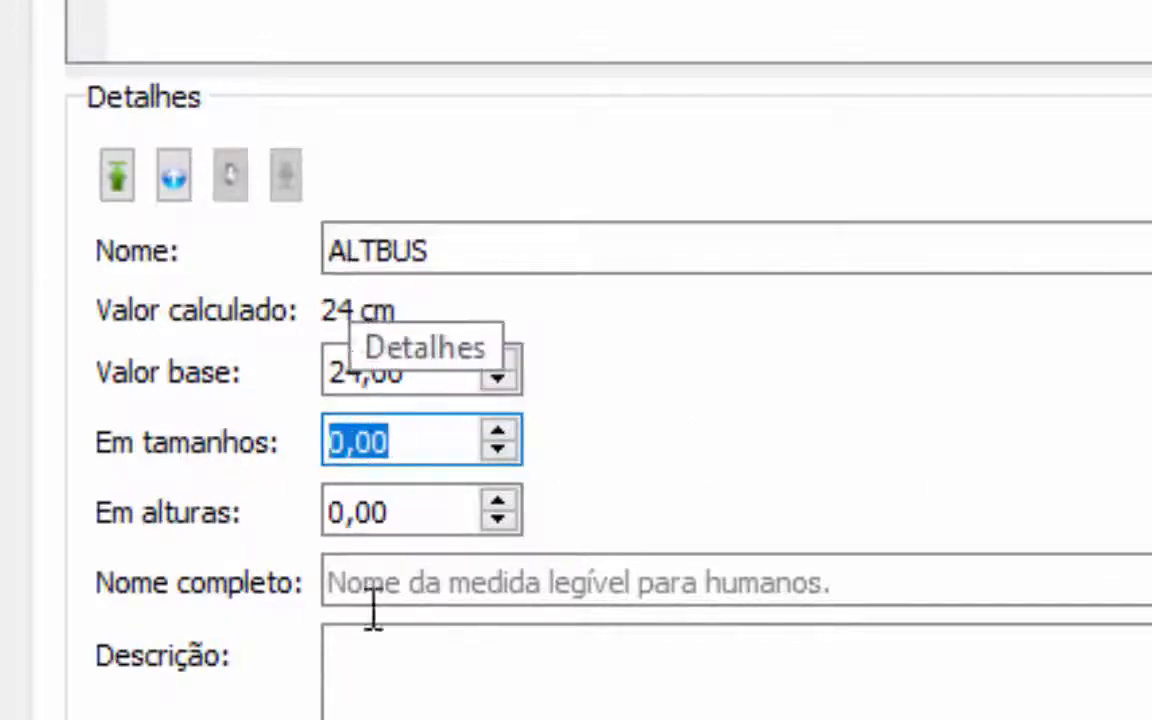
{"action": "key", "text": "Tab"}
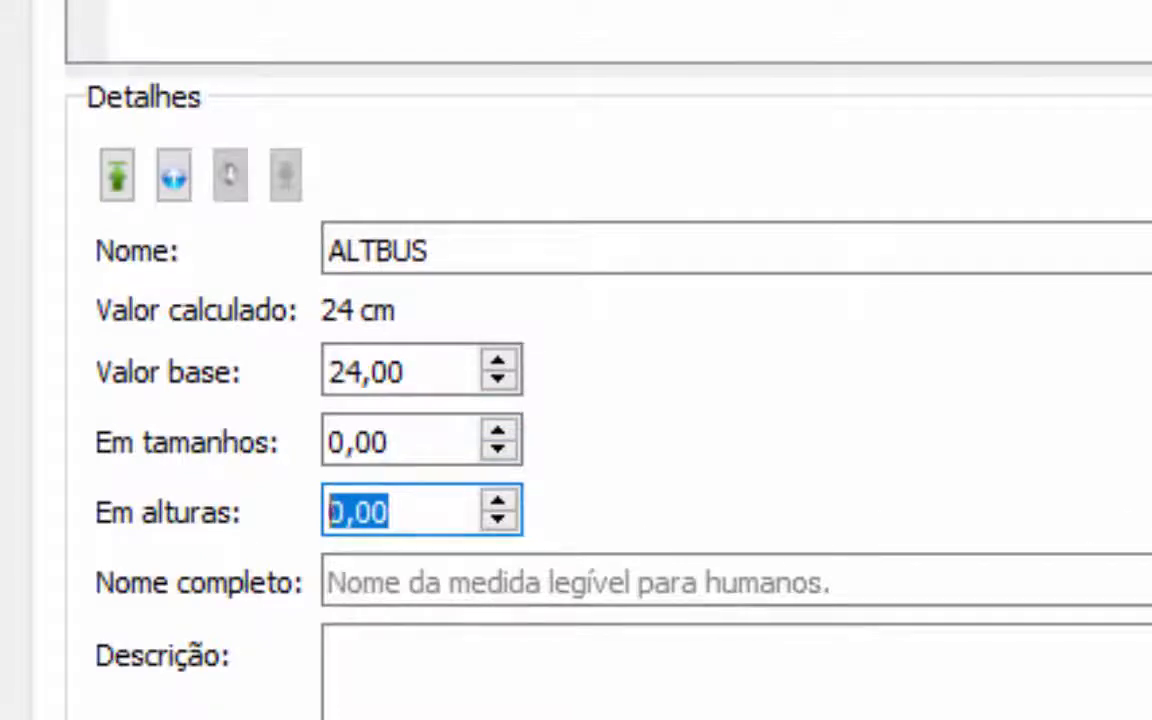
{"action": "type", "text": "1"}
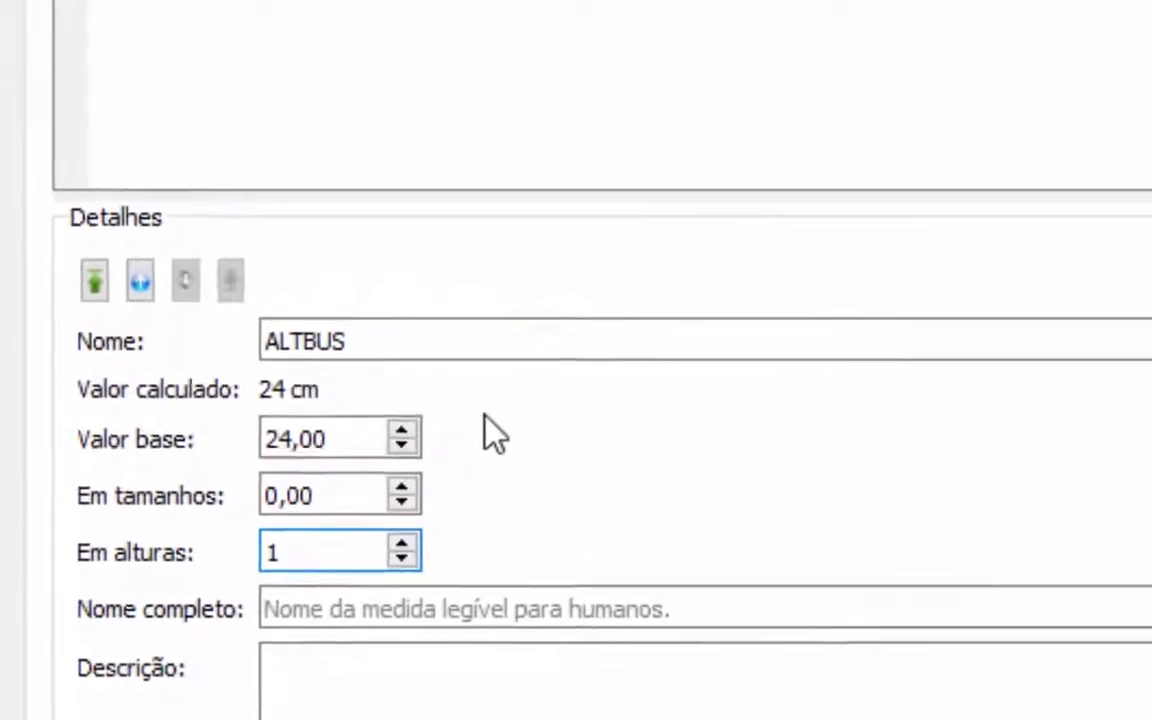
{"action": "left_click", "coordinate": [490, 603]}
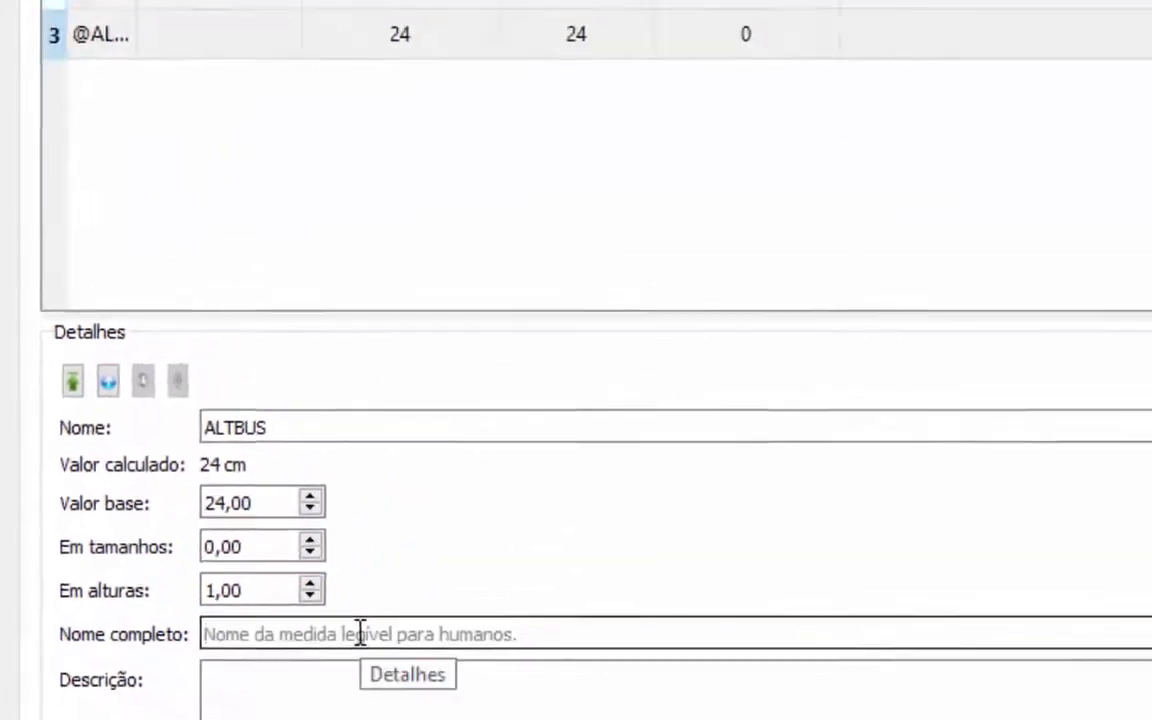
{"action": "type", "text": "ALTUR"}
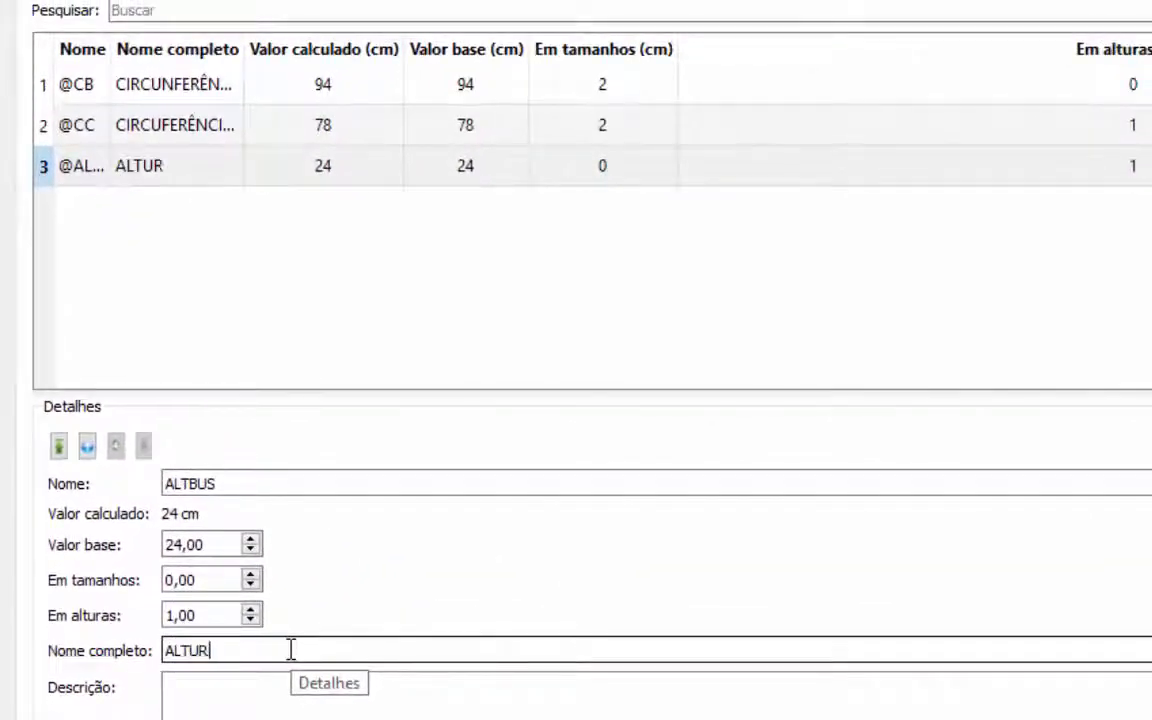
{"action": "type", "text": "A BUSTO"}
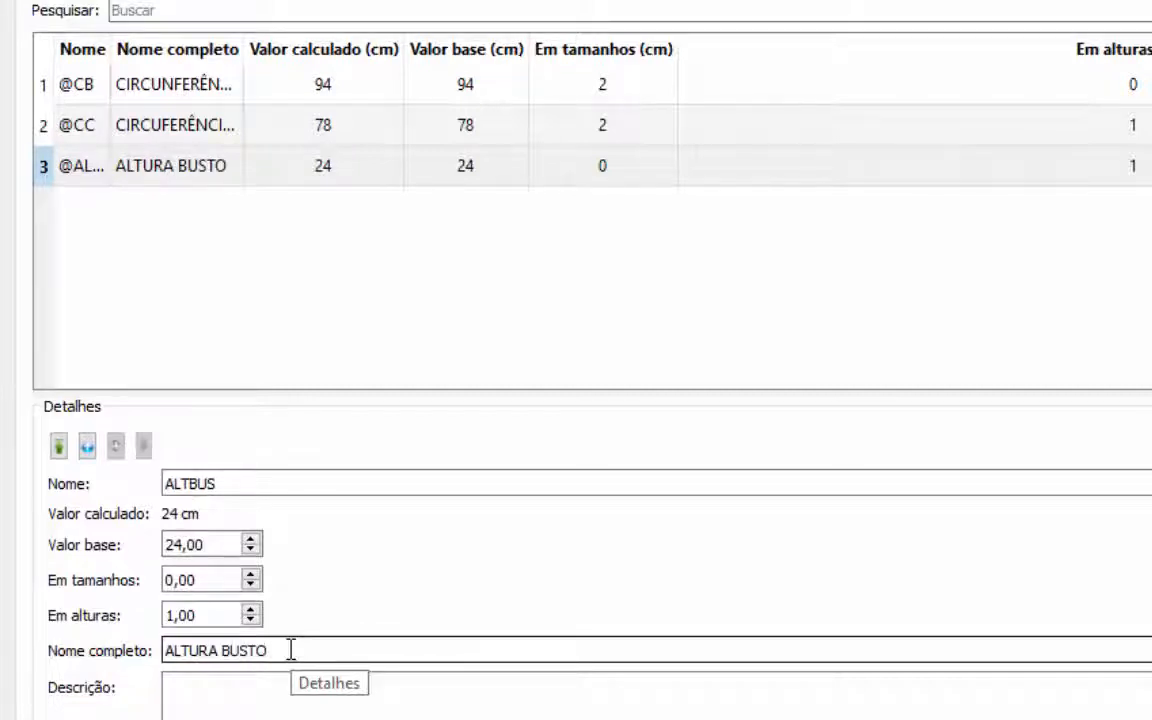
Set the ALTBUS measurement's increment between sizes to 2 cm.
{"action": "left_click", "coordinate": [353, 482]}
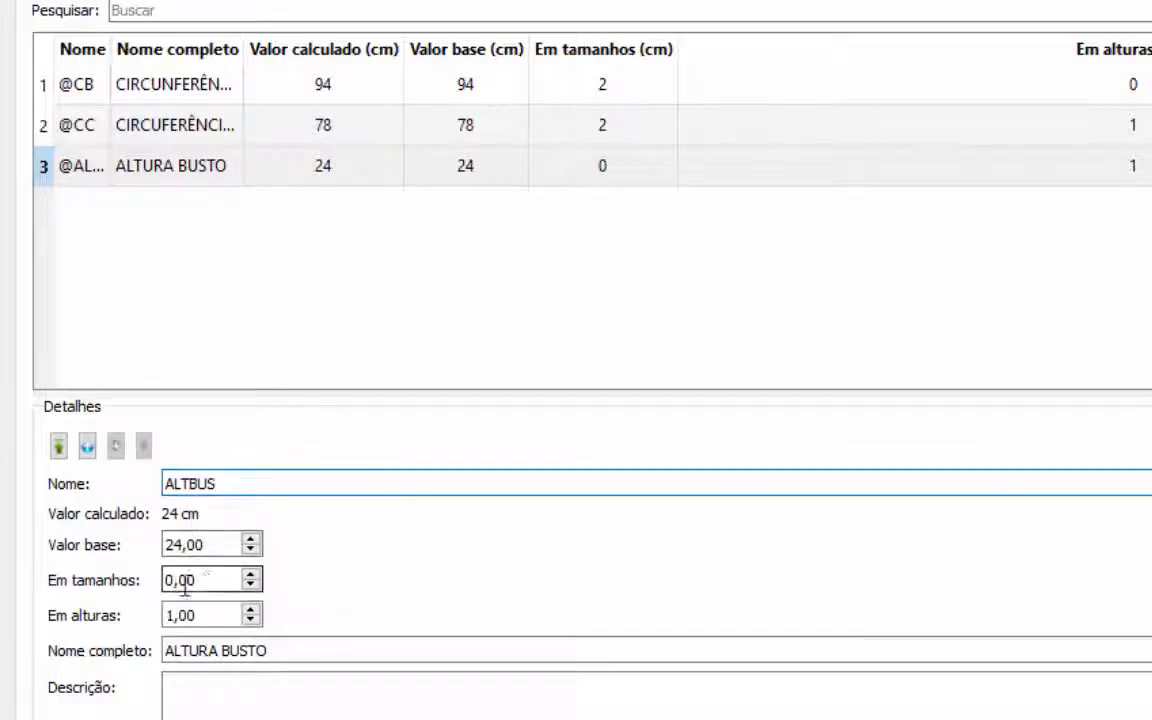
{"action": "left_click_drag", "start_coordinate": [188, 583], "coordinate": [103, 580]}
{"action": "type", "text": "2"}
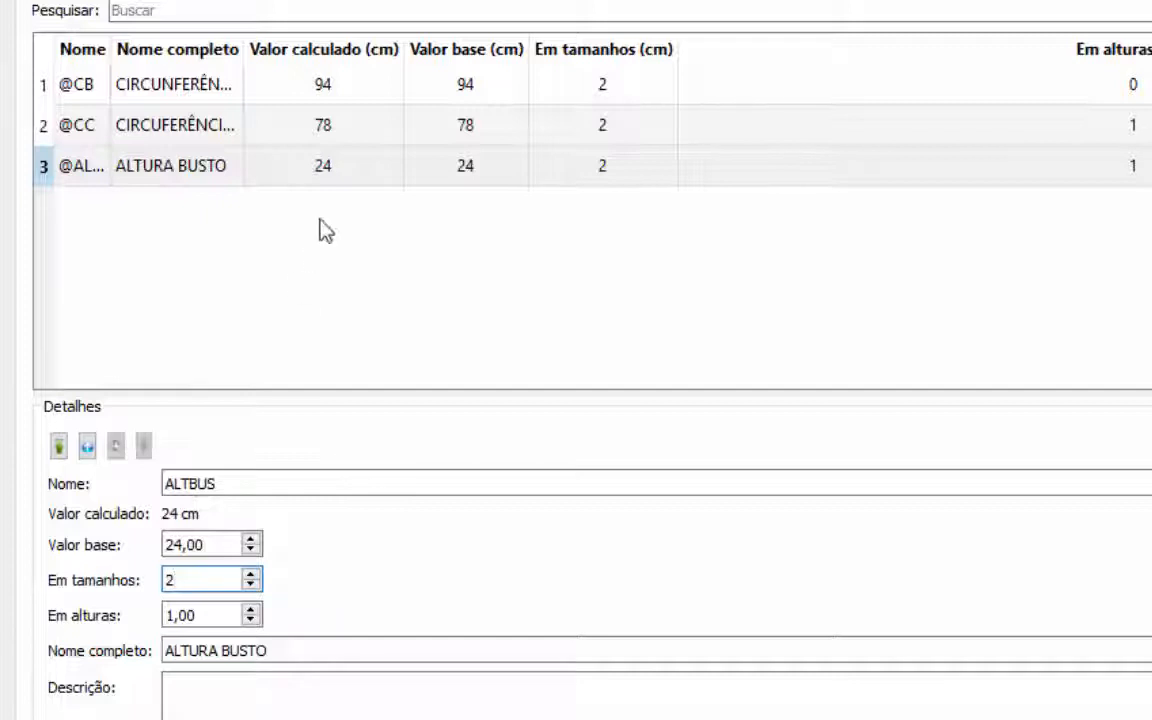
{"action": "left_click", "coordinate": [332, 254]}
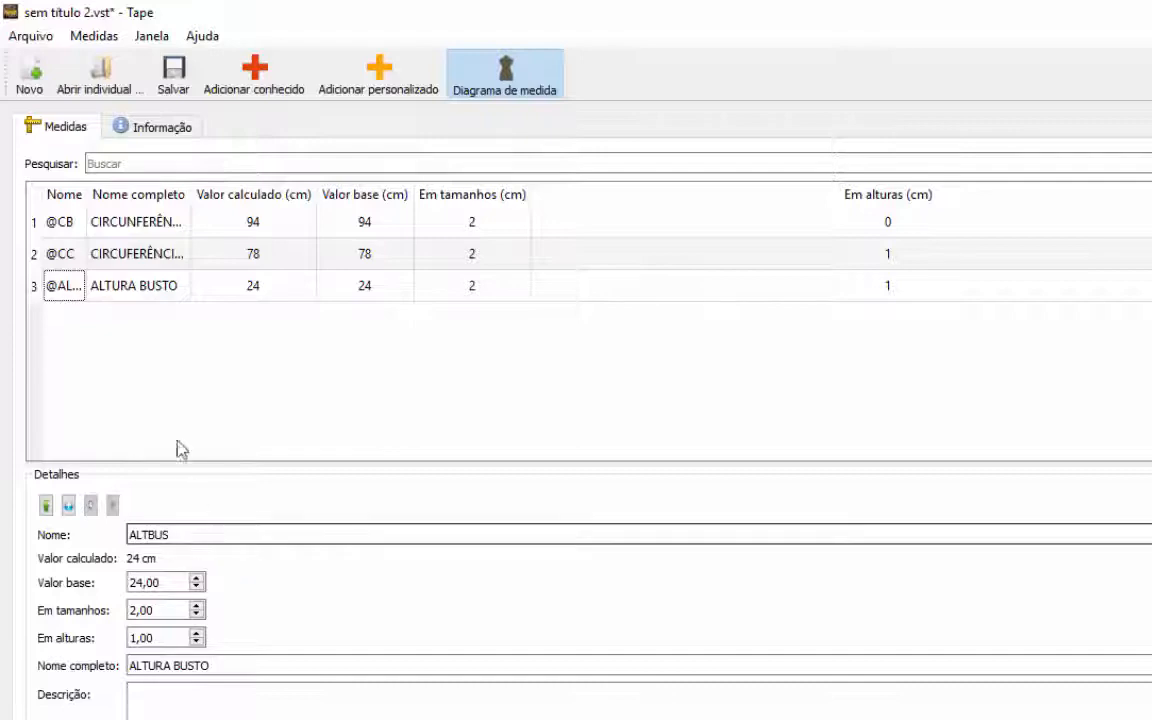
Add a fourth custom measurement named QUADRIL with a base value of 100 cm.
{"action": "left_click", "coordinate": [433, 92]}
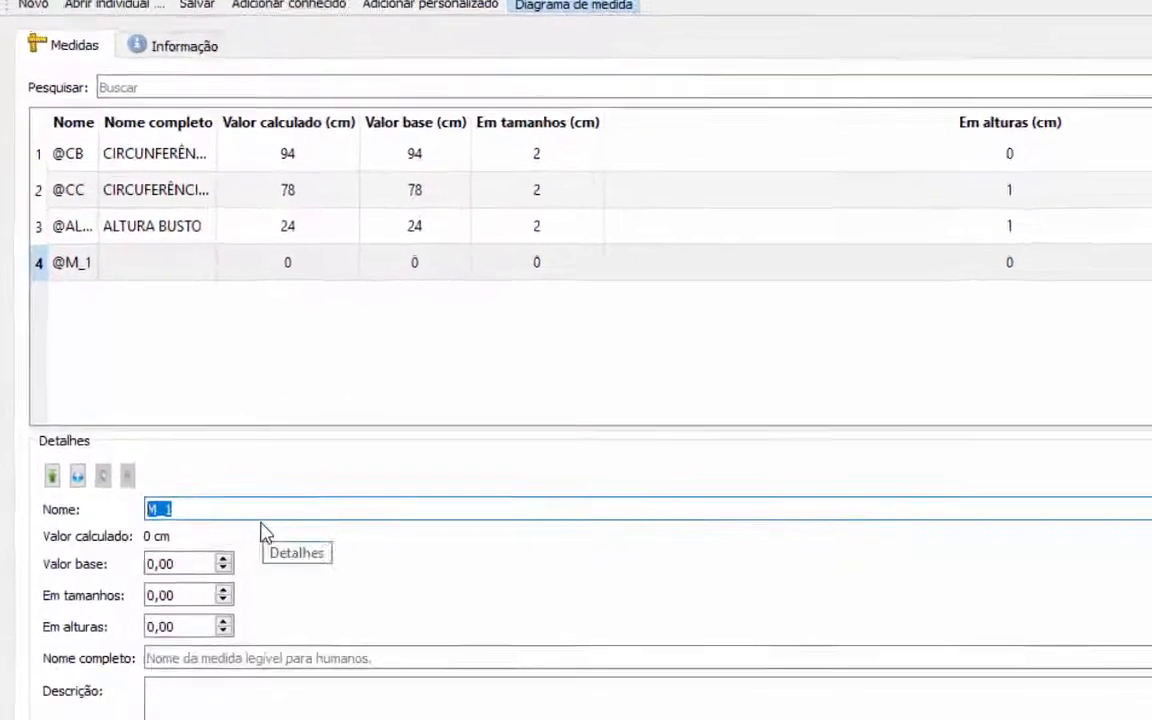
{"action": "type", "text": "QUA"}
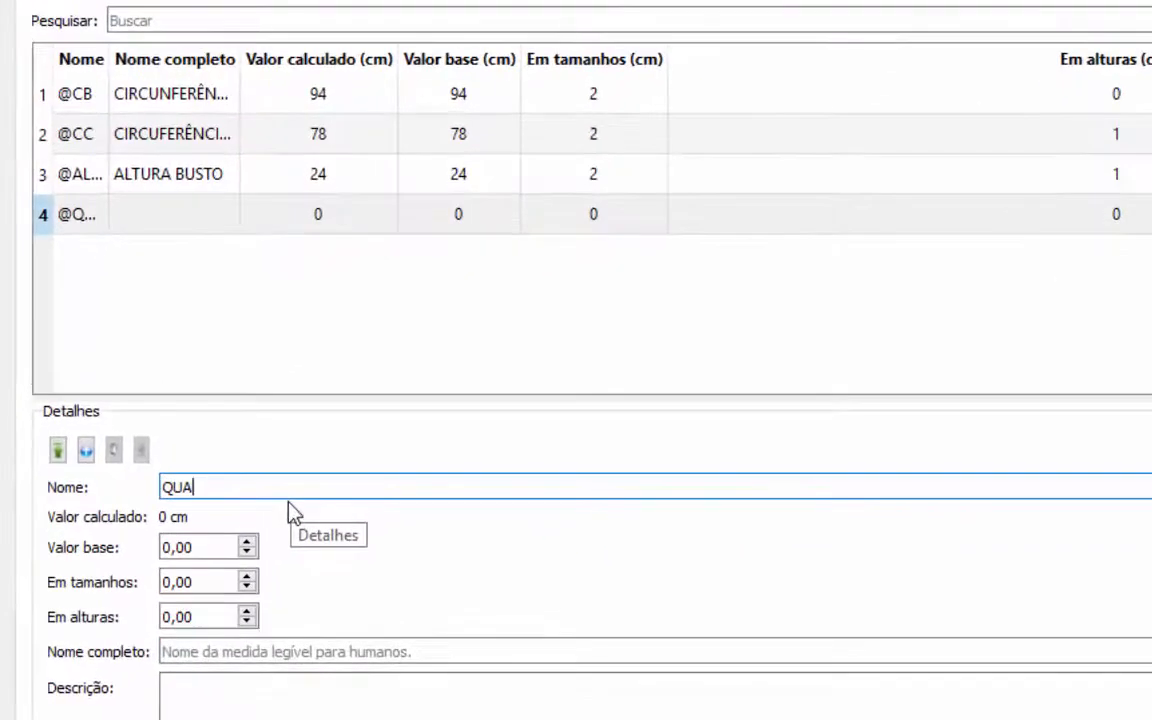
{"action": "type", "text": "DRIL"}
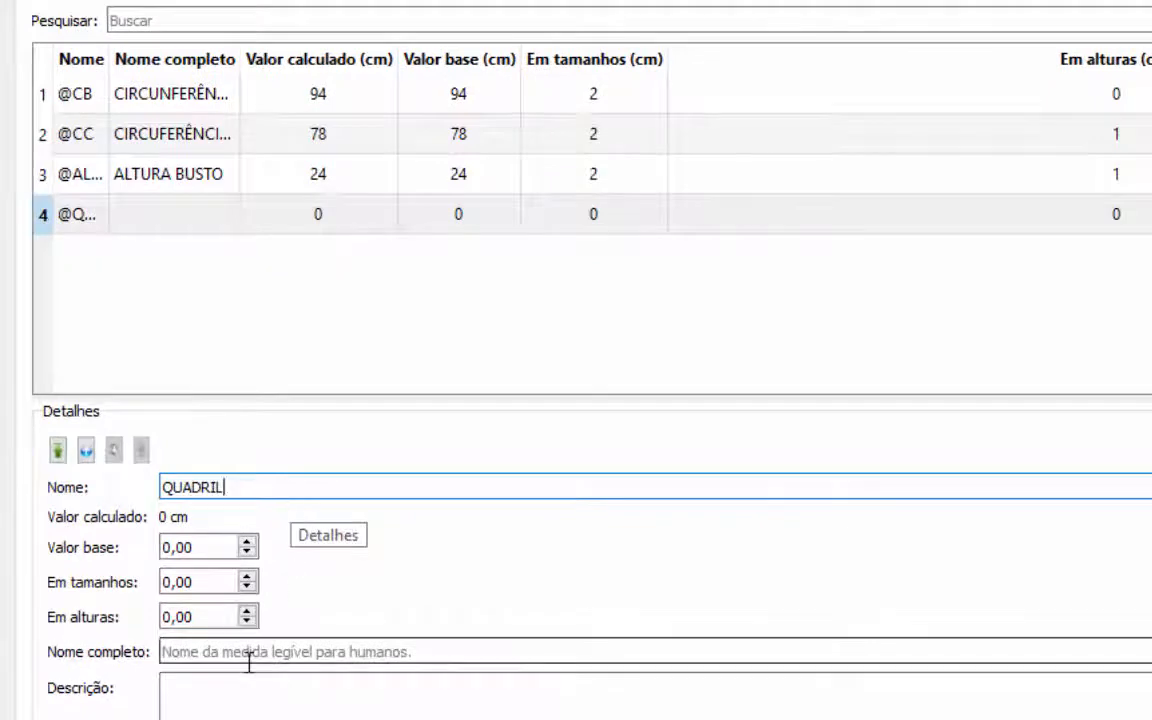
{"action": "left_click_drag", "start_coordinate": [204, 587], "coordinate": [104, 582]}
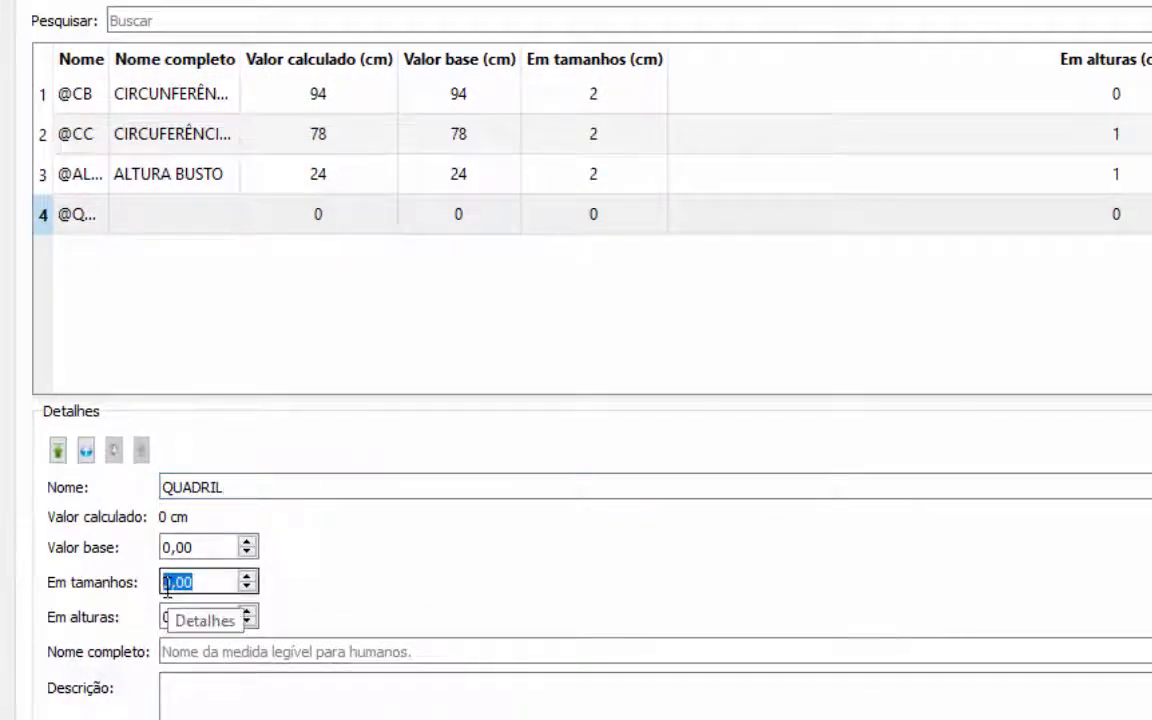
{"action": "type", "text": "100"}
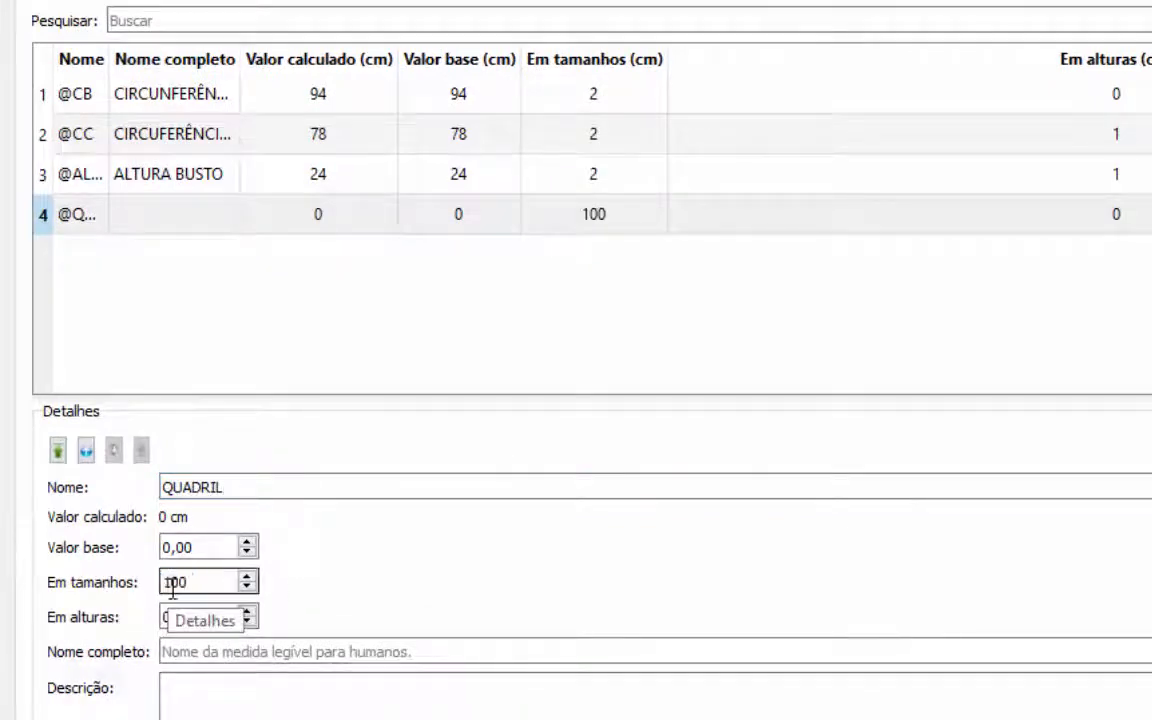
{"action": "left_click_drag", "start_coordinate": [224, 545], "coordinate": [96, 552]}
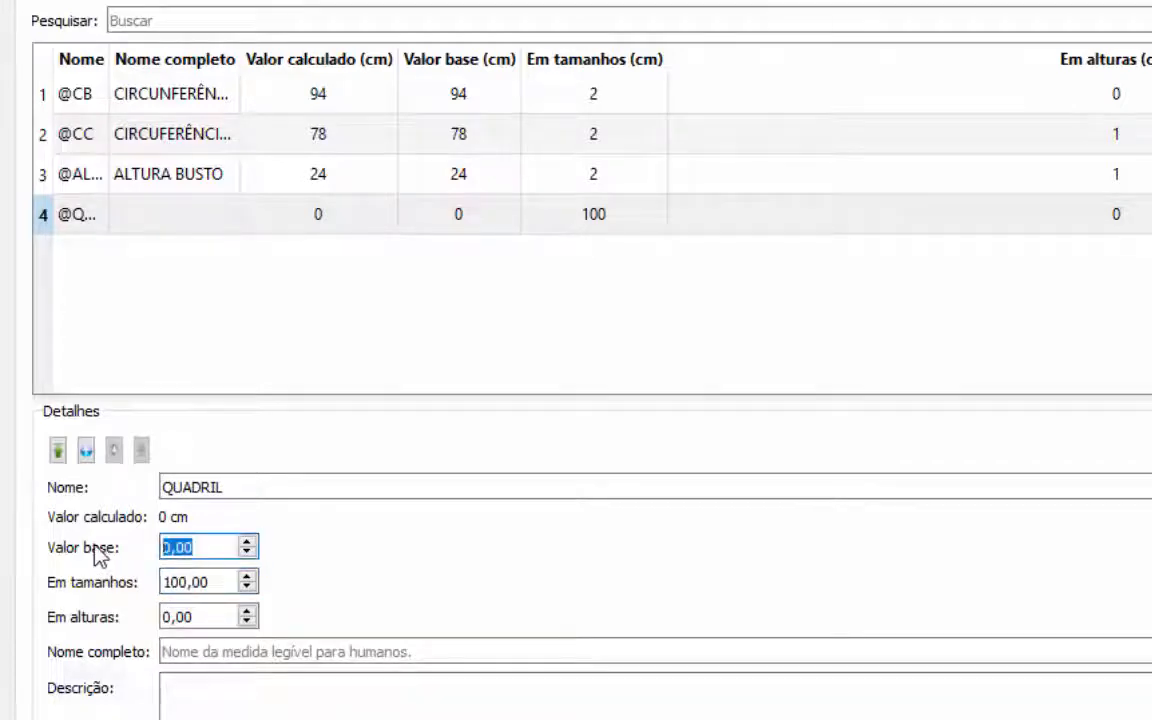
{"action": "type", "text": "100"}
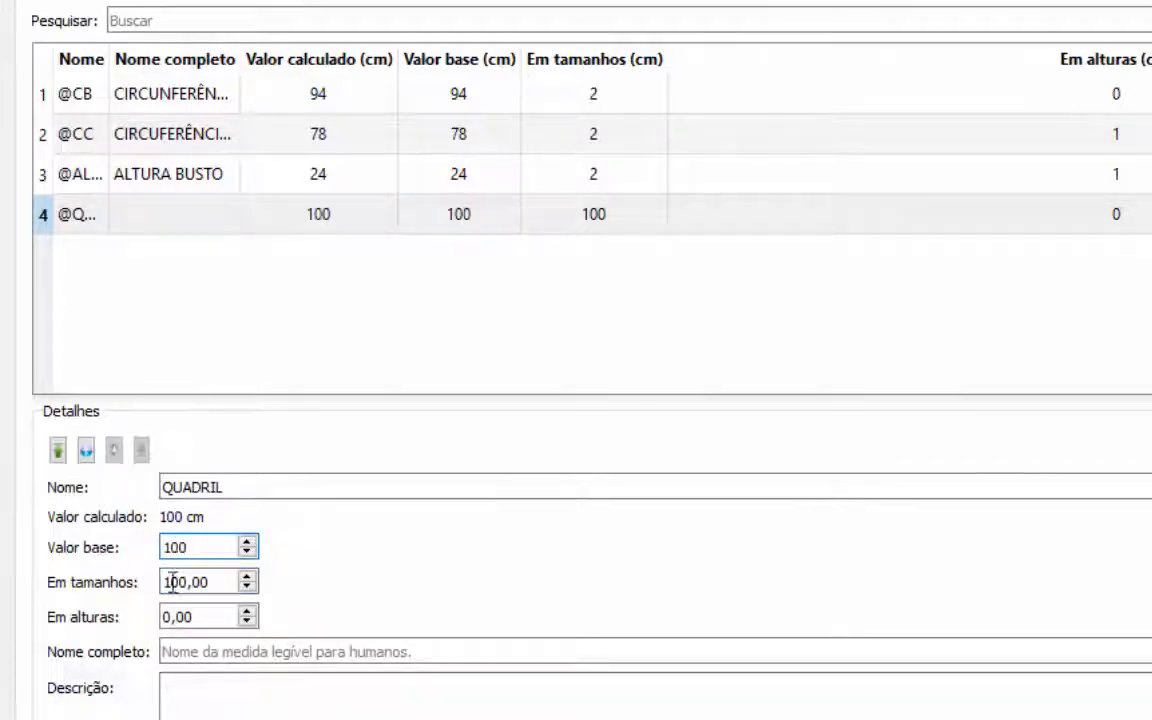
Set the QUADRIL measurement's increment between sizes to 2 cm and between heights to 0,5 cm.
{"action": "left_click_drag", "start_coordinate": [236, 581], "coordinate": [154, 581]}
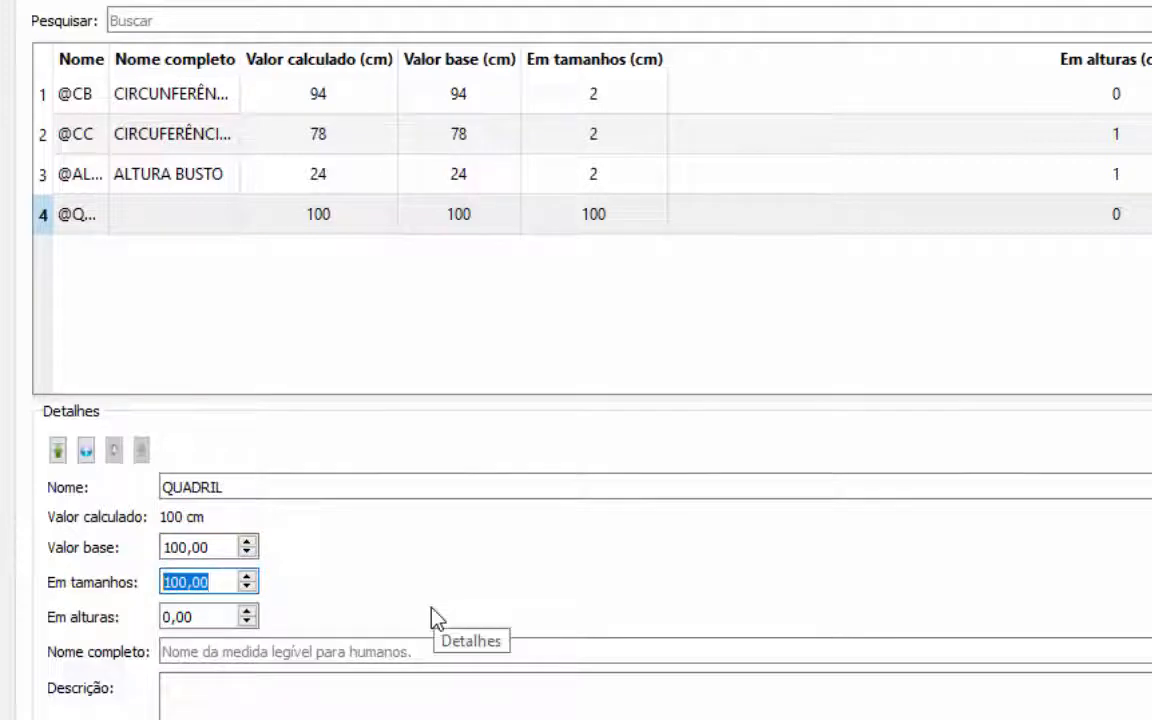
{"action": "type", "text": "2"}
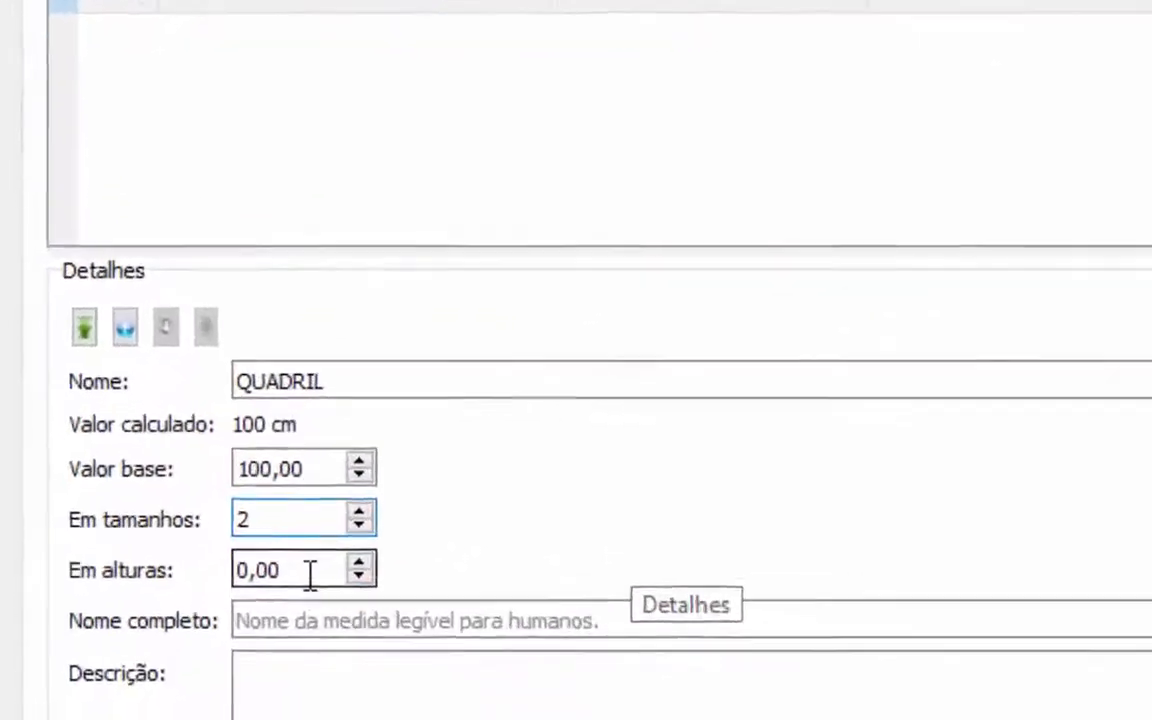
{"action": "left_click_drag", "start_coordinate": [212, 617], "coordinate": [130, 621]}
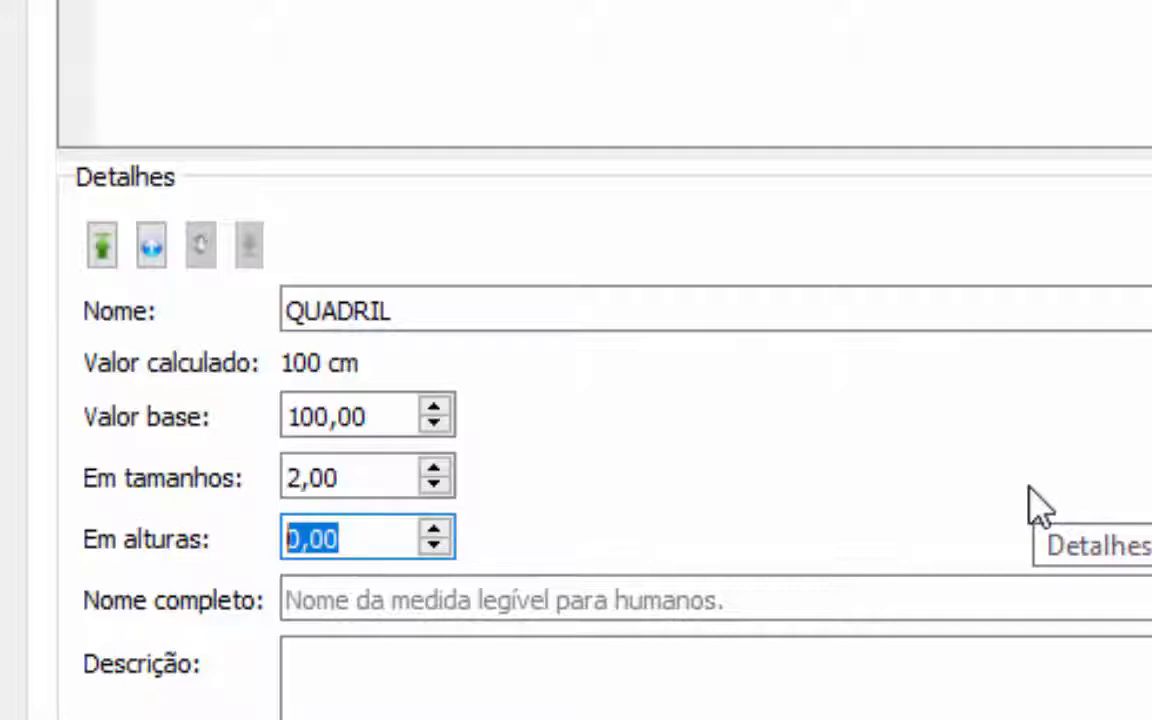
{"action": "type", "text": ","}
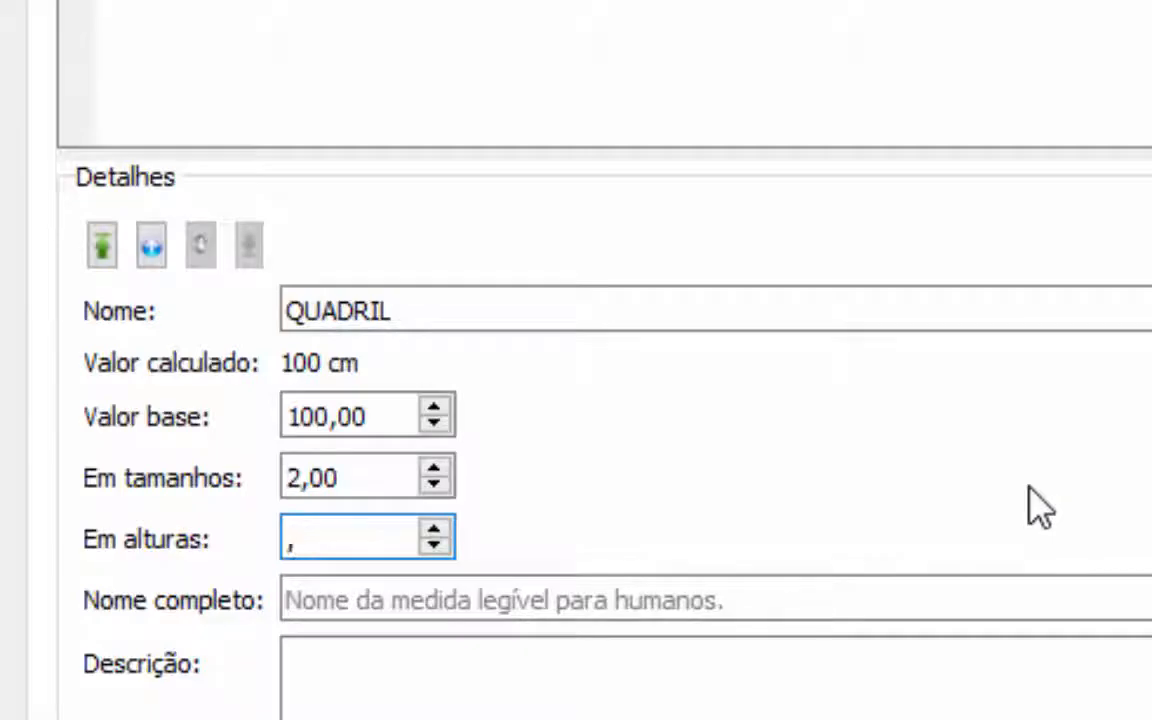
{"action": "type", "text": "5"}
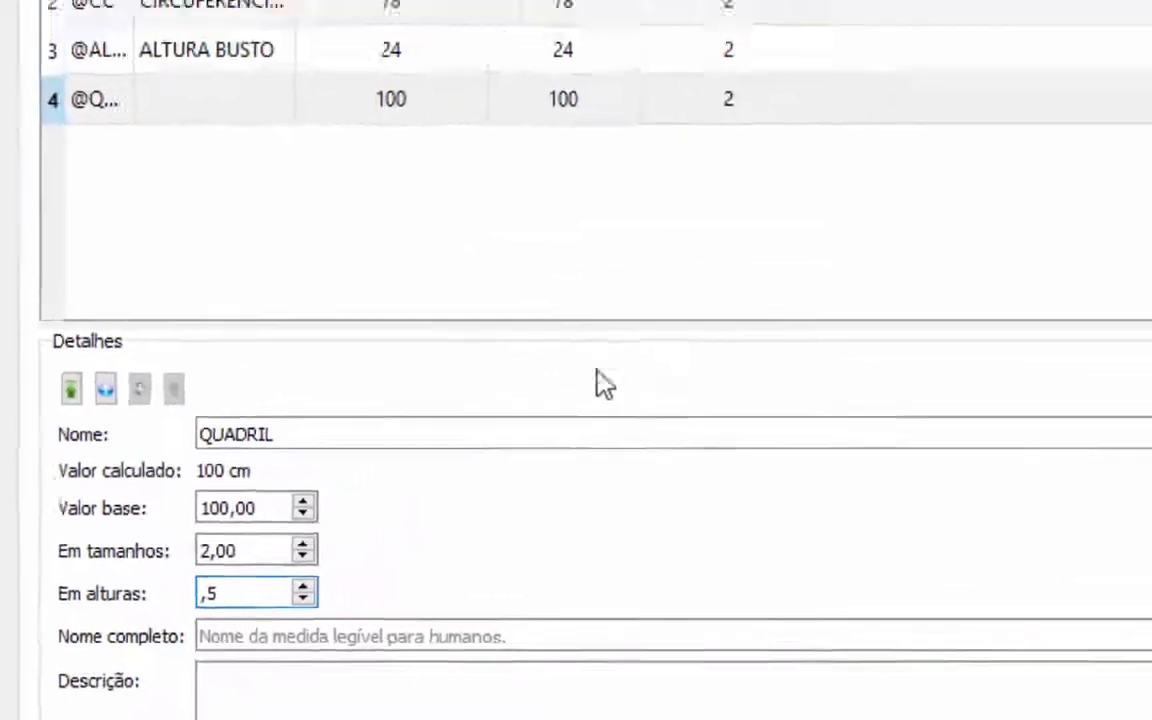
Enter CIRCUNFERÊNCIA QUADRIL as the full name of the QUADRIL measurement.
{"action": "left_click", "coordinate": [540, 609]}
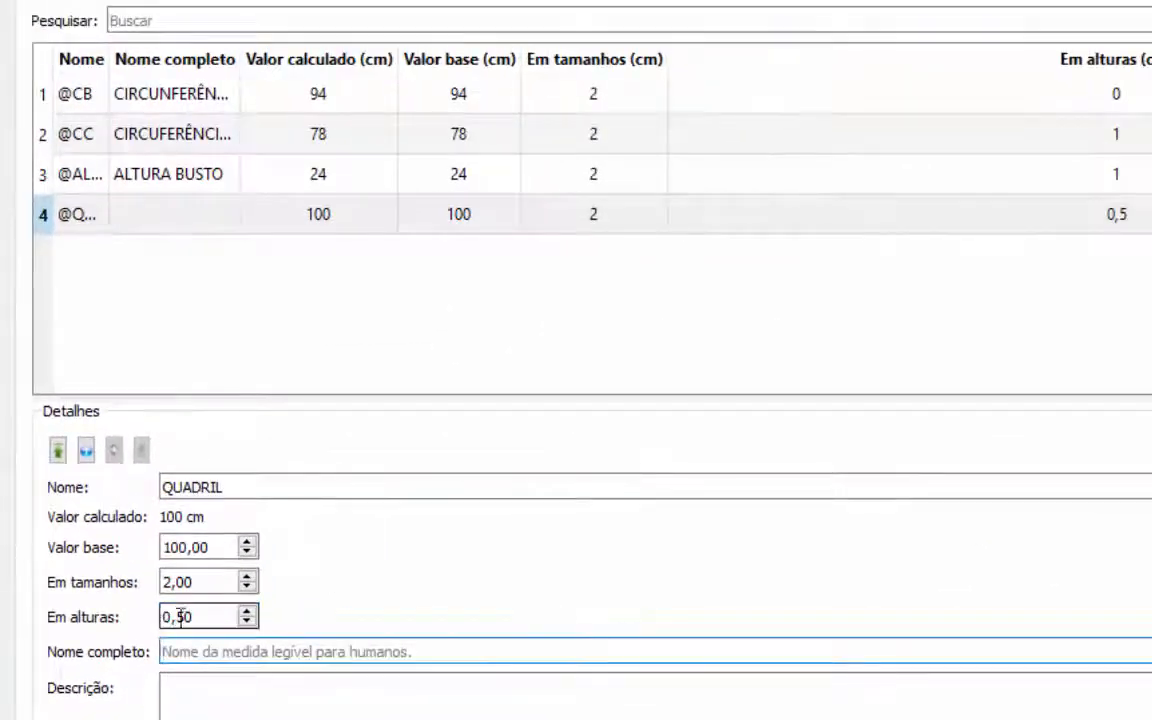
{"action": "right_click", "coordinate": [408, 652]}
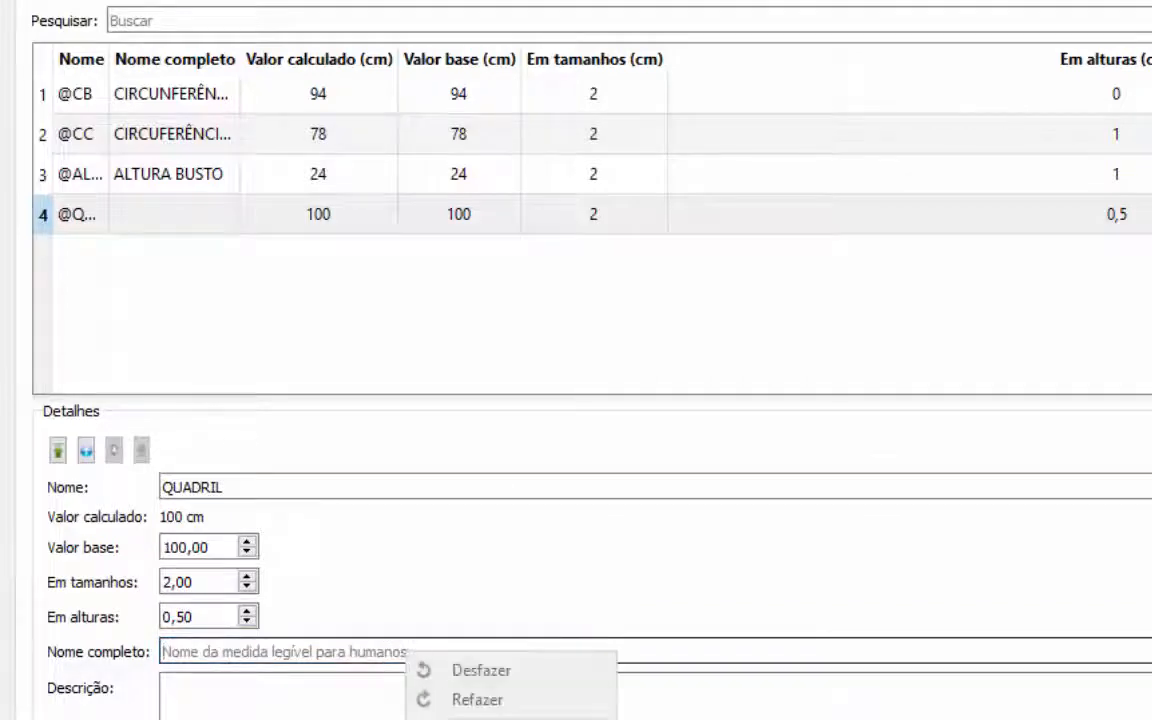
{"action": "left_click", "coordinate": [263, 647]}
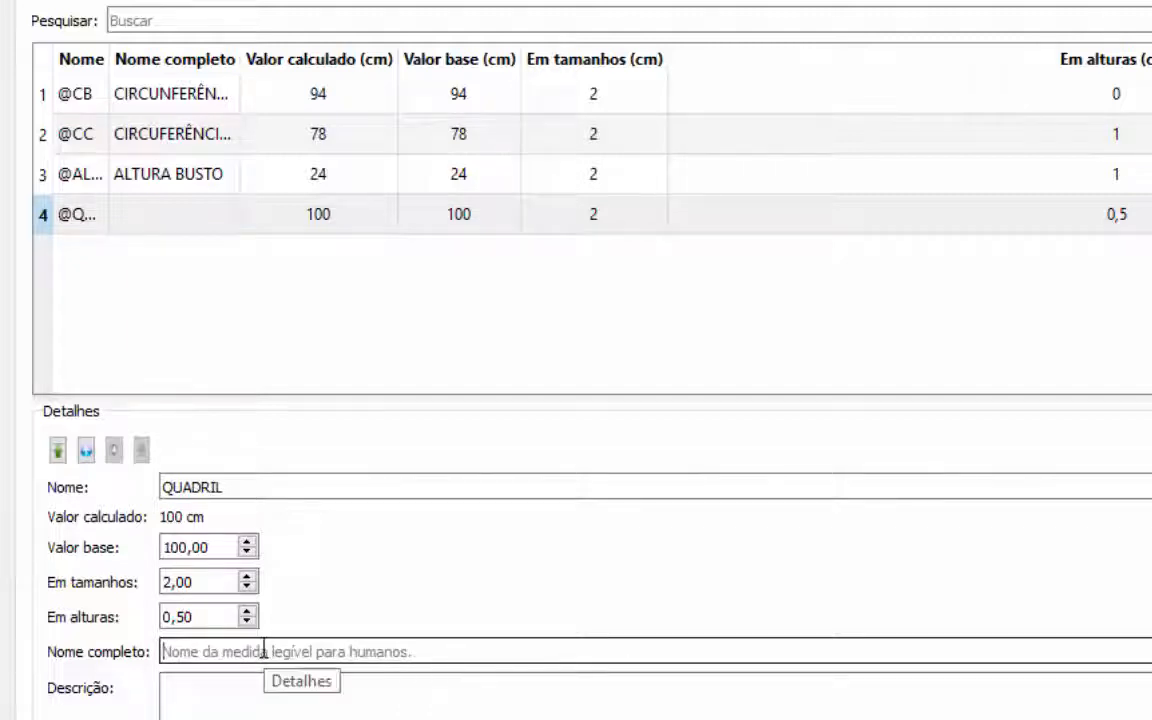
{"action": "type", "text": "C"}
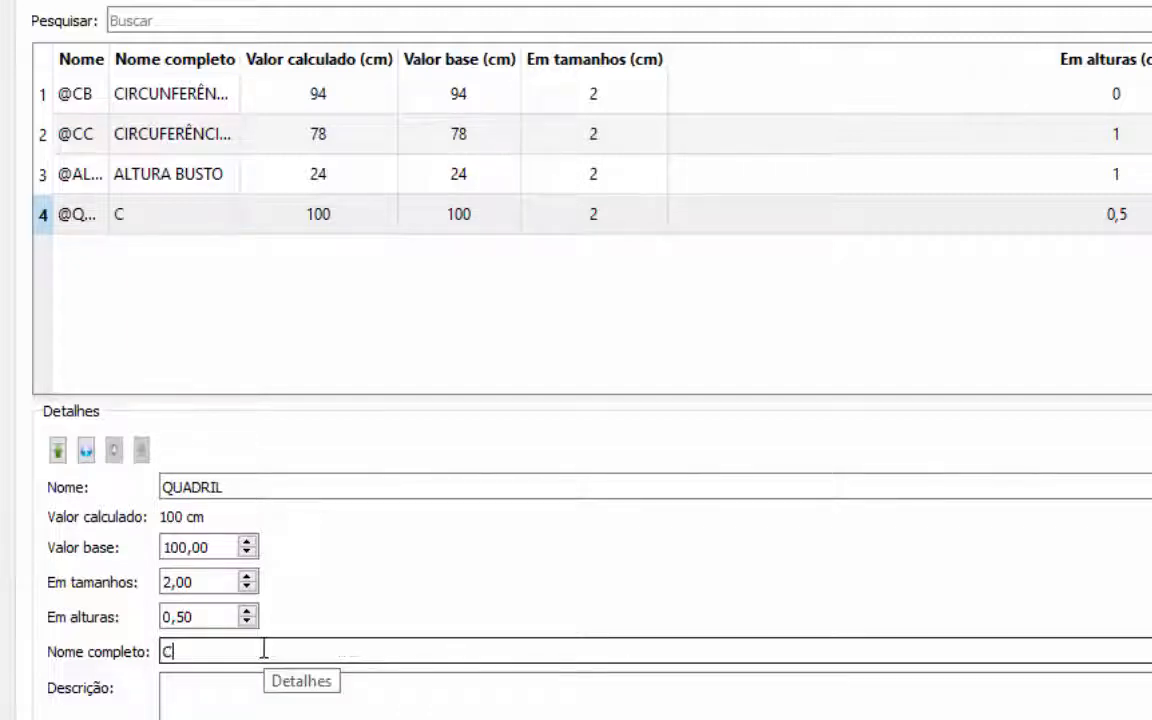
{"action": "type", "text": "IRCUNF"}
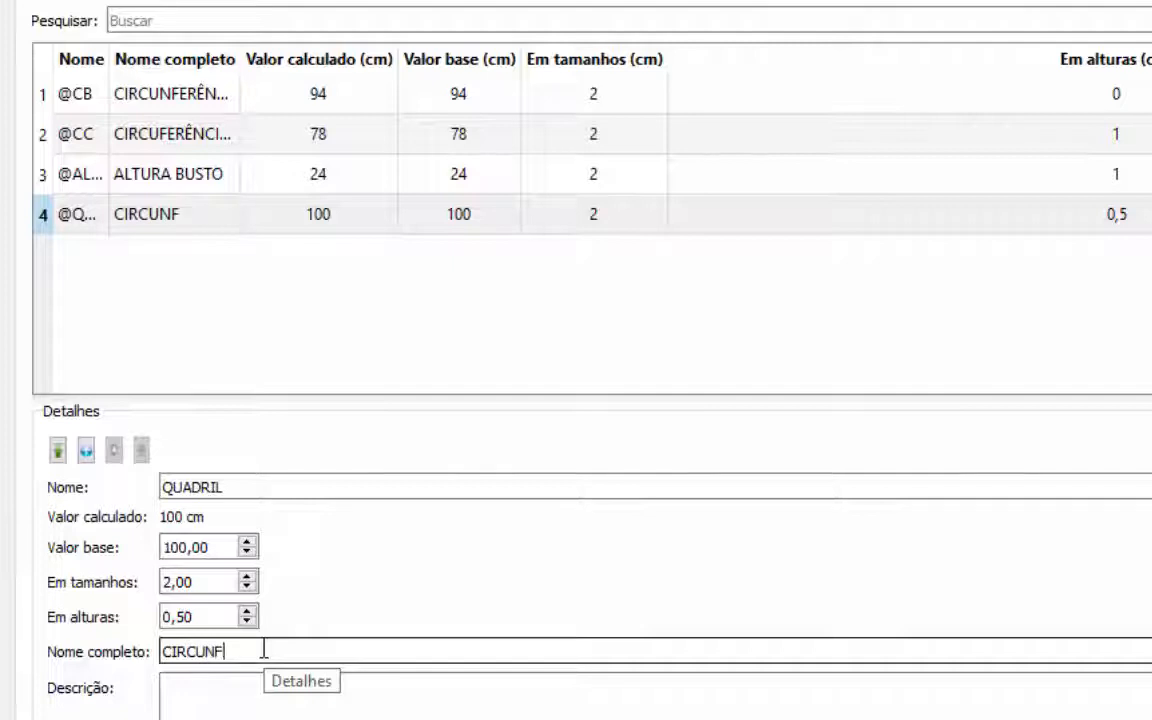
{"action": "type", "text": "ERÊNCIA QUADRIL"}
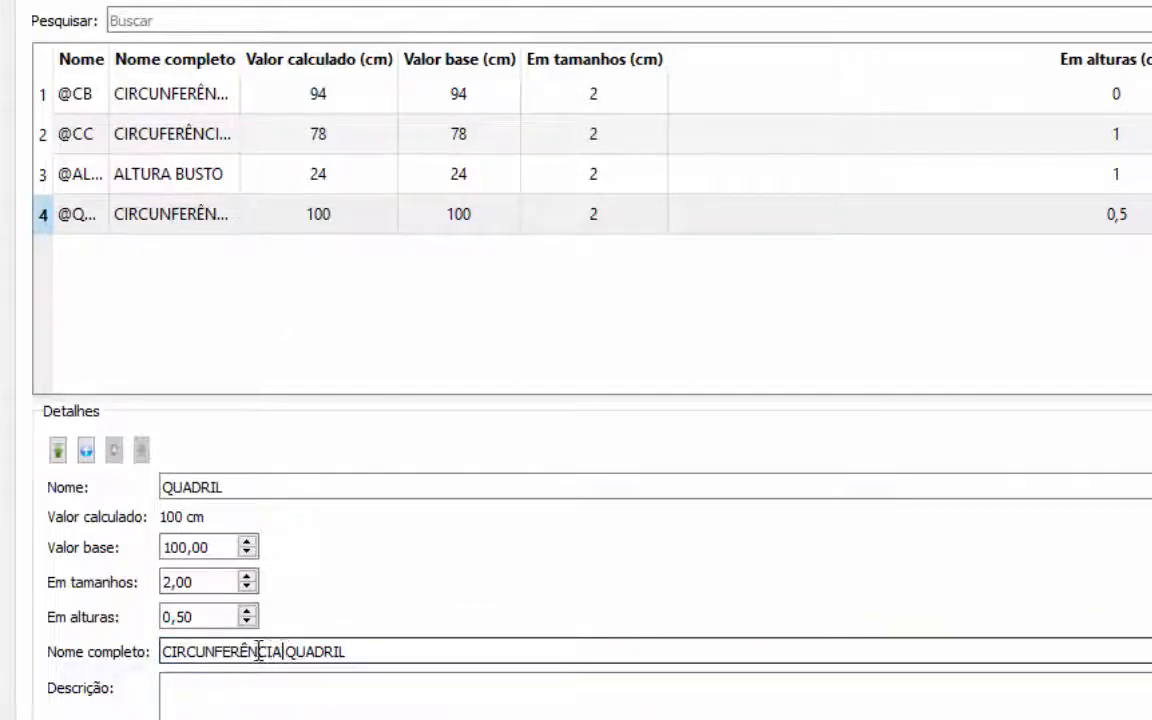
{"action": "left_click_drag", "start_coordinate": [284, 651], "coordinate": [163, 651]}
{"action": "right_click", "coordinate": [177, 656]}
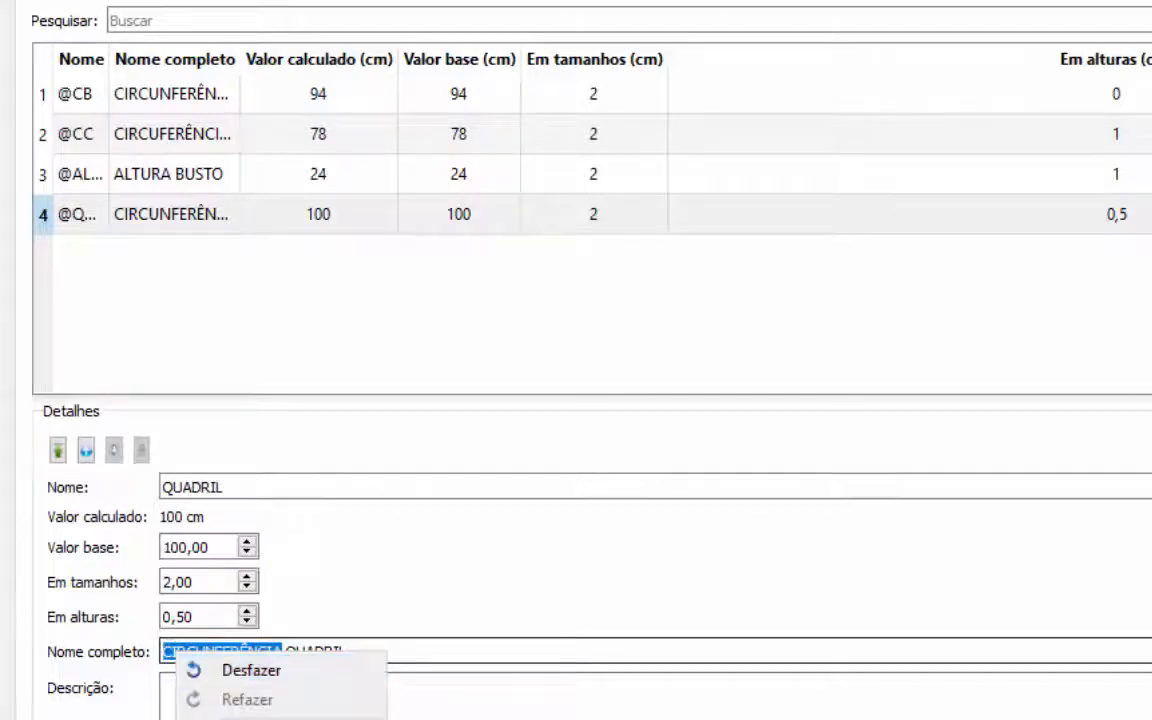
{"action": "left_click", "coordinate": [250, 719]}
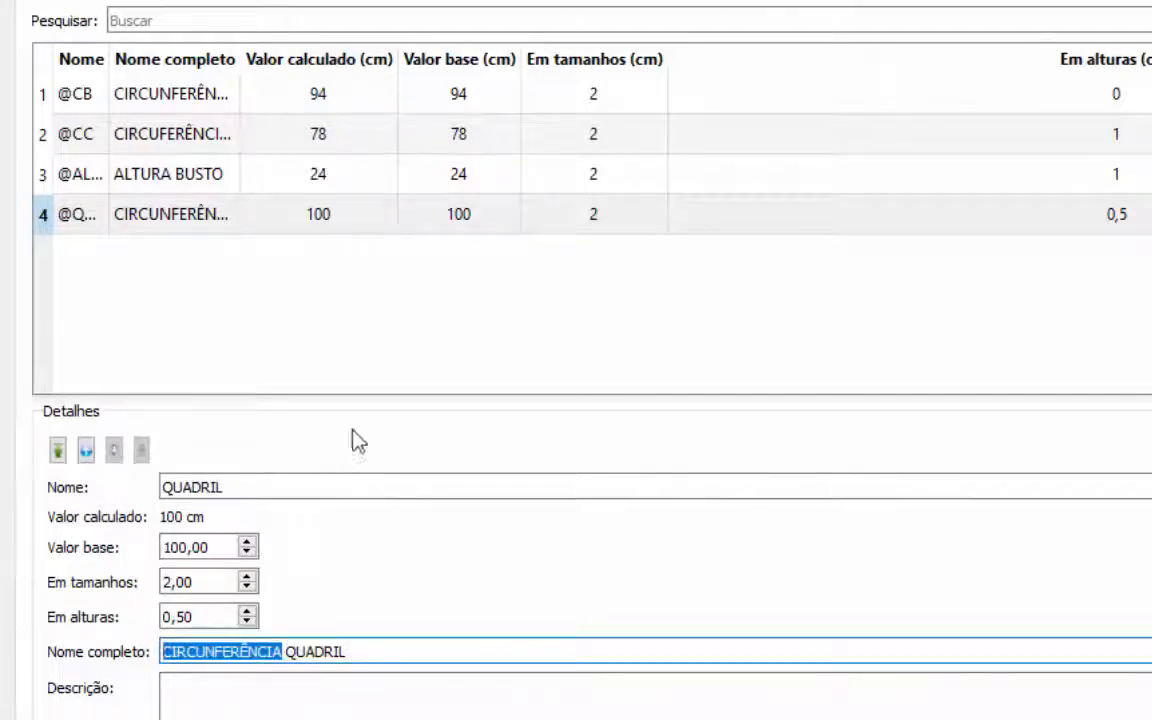
{"action": "left_click", "coordinate": [409, 357]}
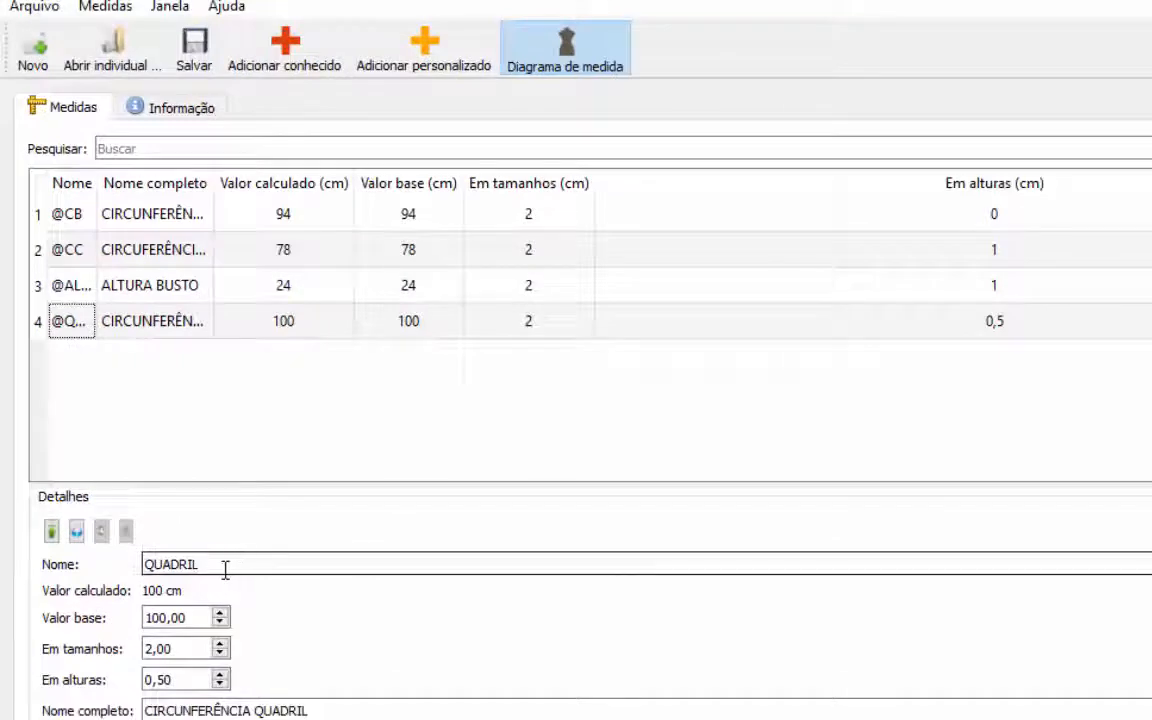
{"action": "double_click", "coordinate": [193, 564]}
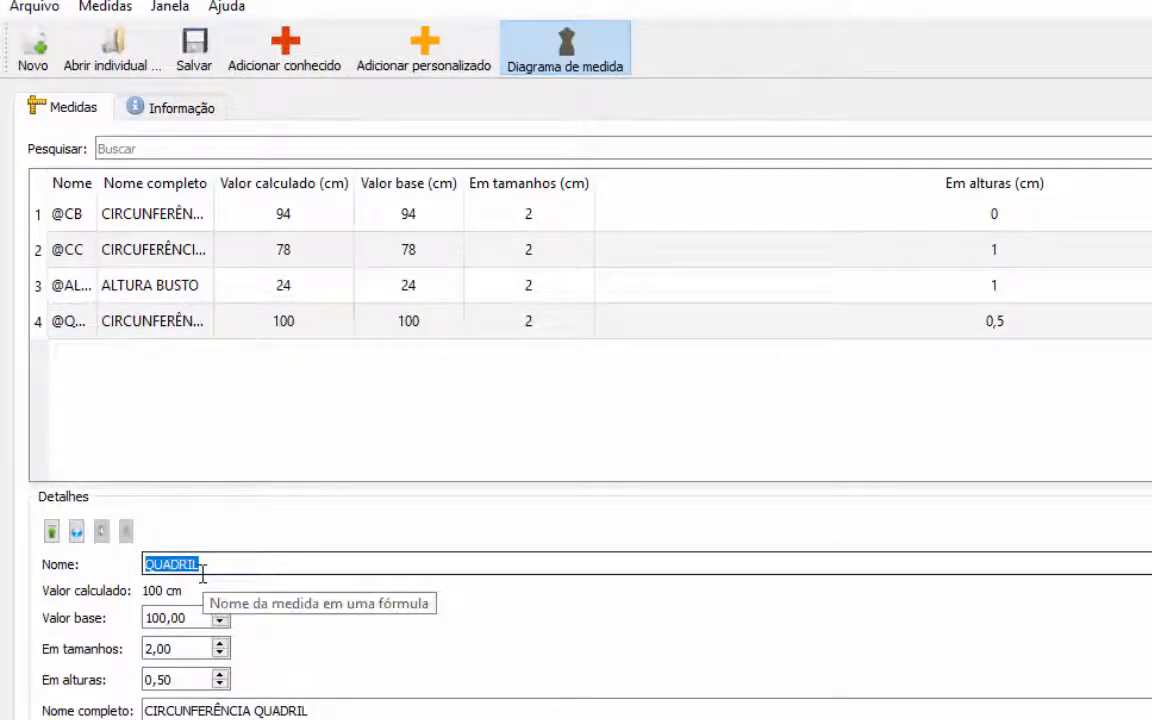
{"action": "type", "text": "ALT"}
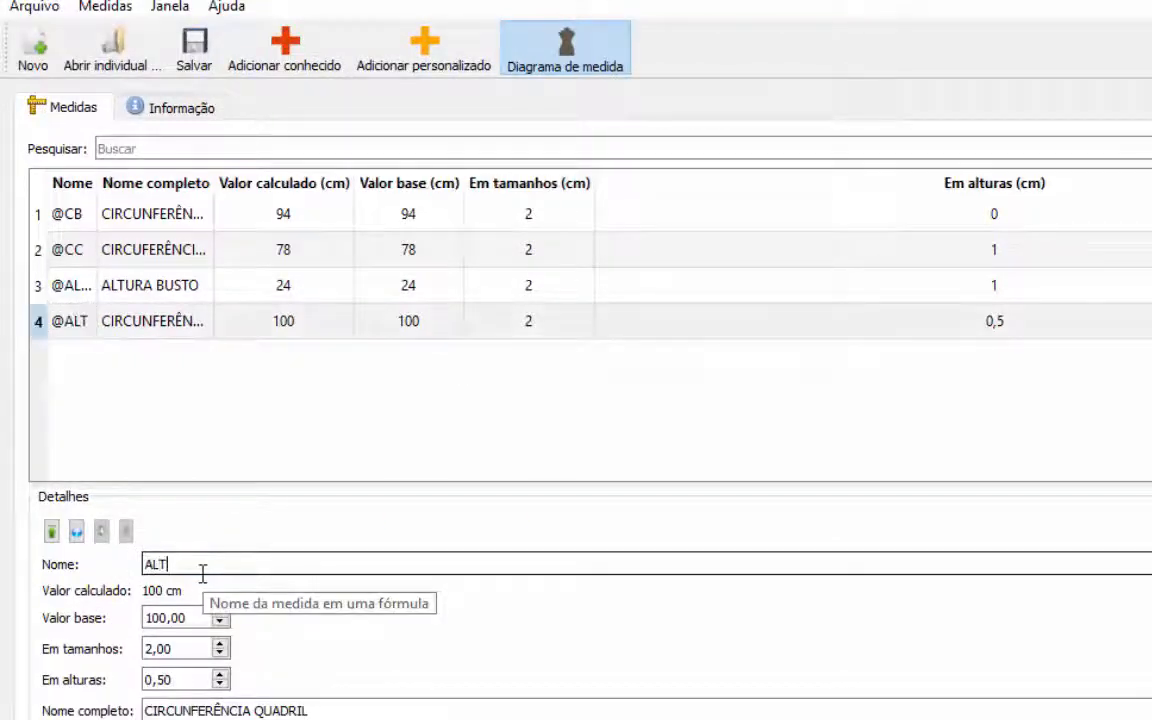
{"action": "key", "text": "shift+Left"}
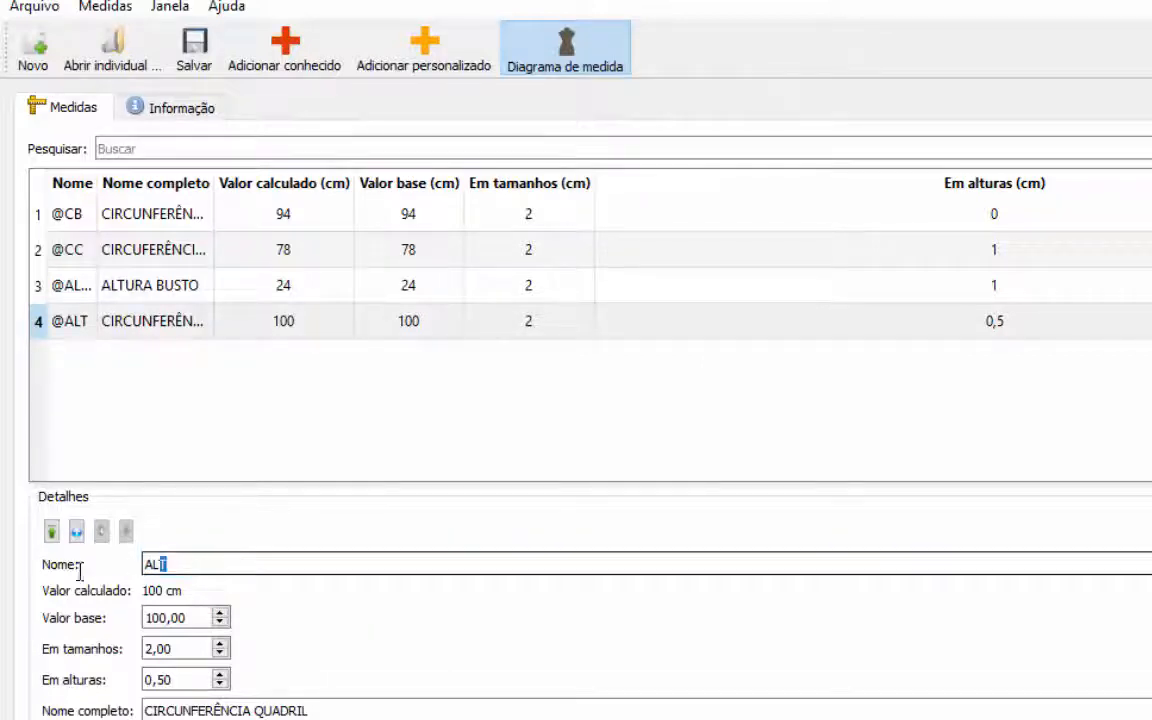
{"action": "left_click_drag", "start_coordinate": [80, 571], "coordinate": [82, 572]}
{"action": "type", "text": "CI"}
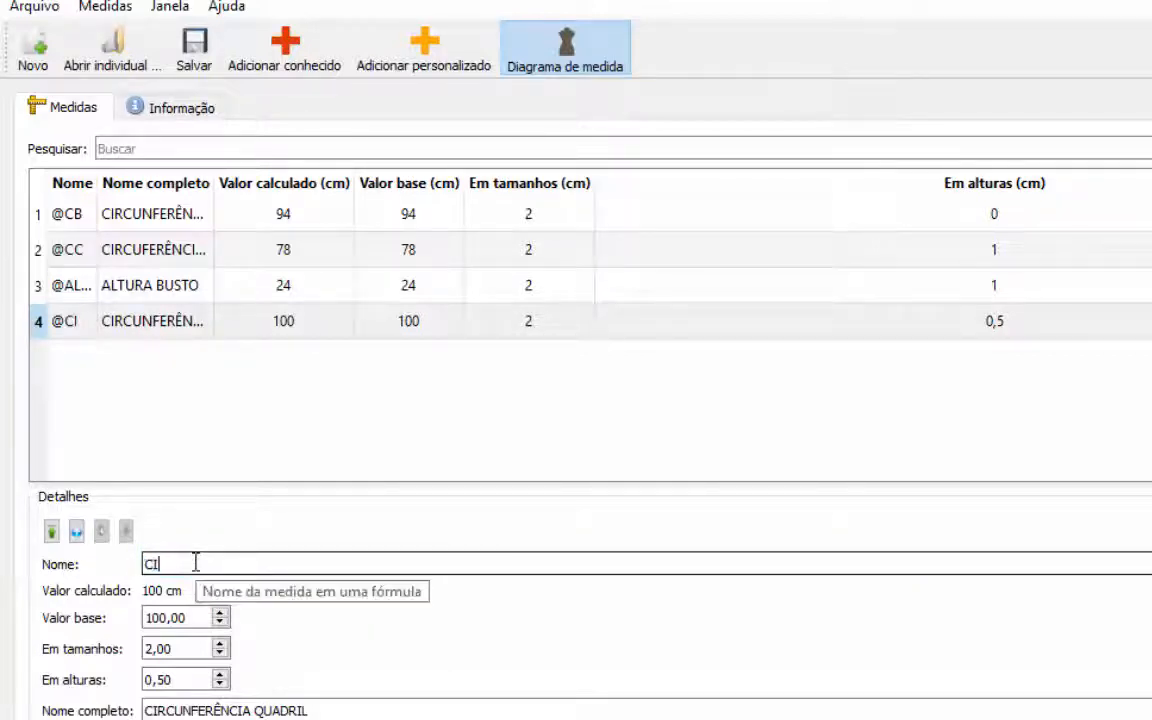
{"action": "type", "text": "RC"}
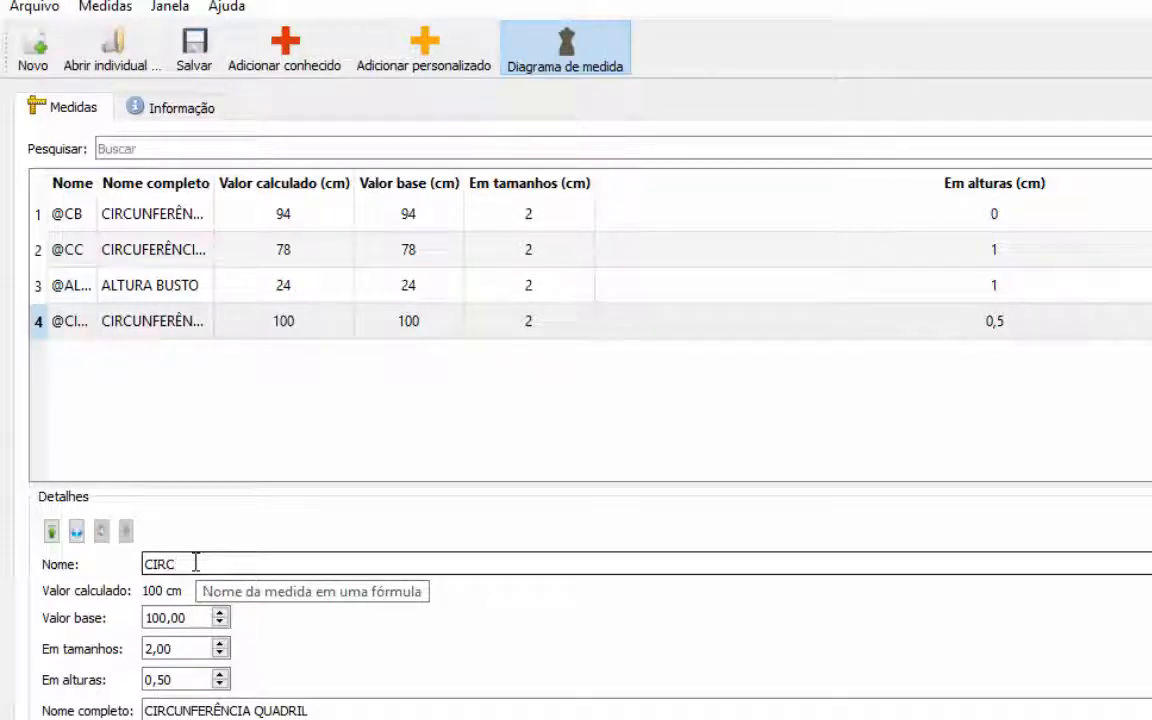
{"action": "key", "text": "BackSpace"}
{"action": "key", "text": "BackSpace"}
{"action": "key", "text": "BackSpace"}
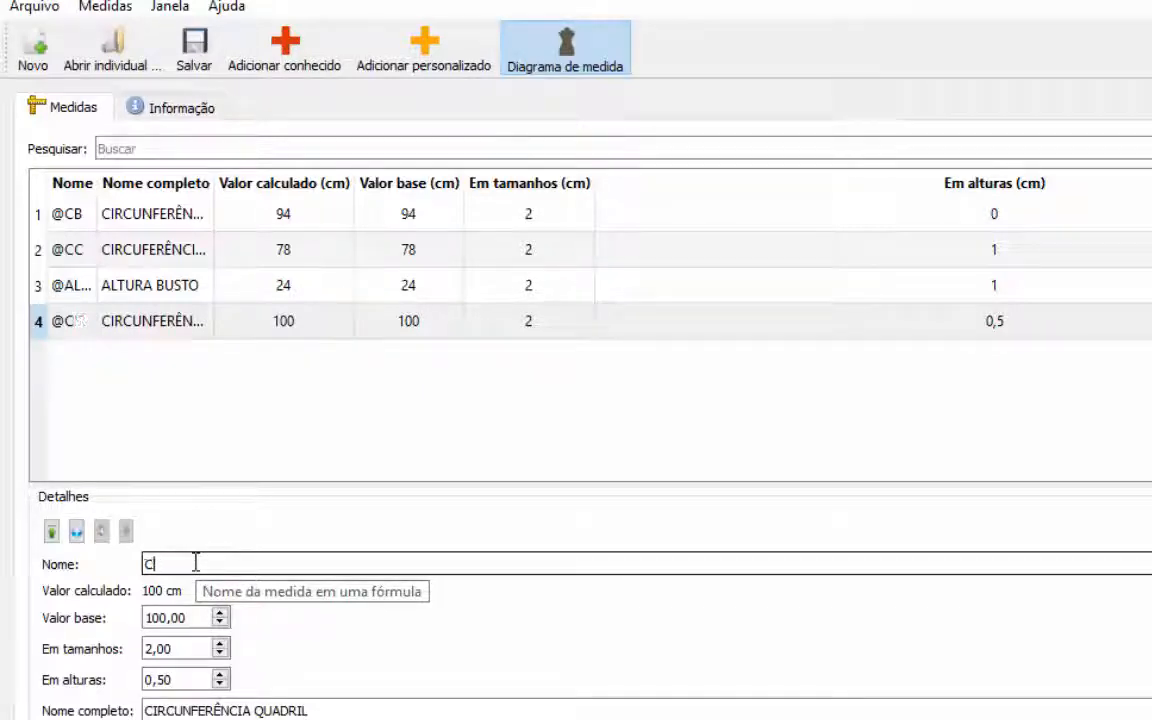
{"action": "type", "text": "QUADRIL"}
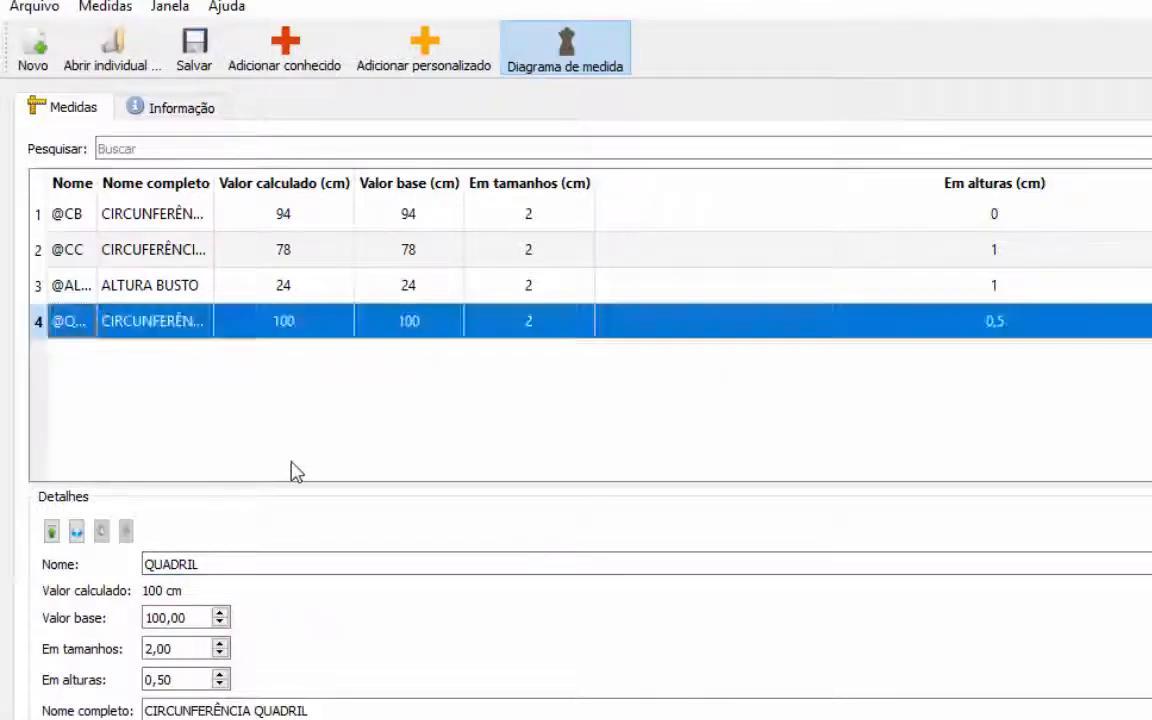
Add a fifth custom measurement named ALTCINT with a base value of 40 cm.
{"action": "left_click", "coordinate": [437, 52]}
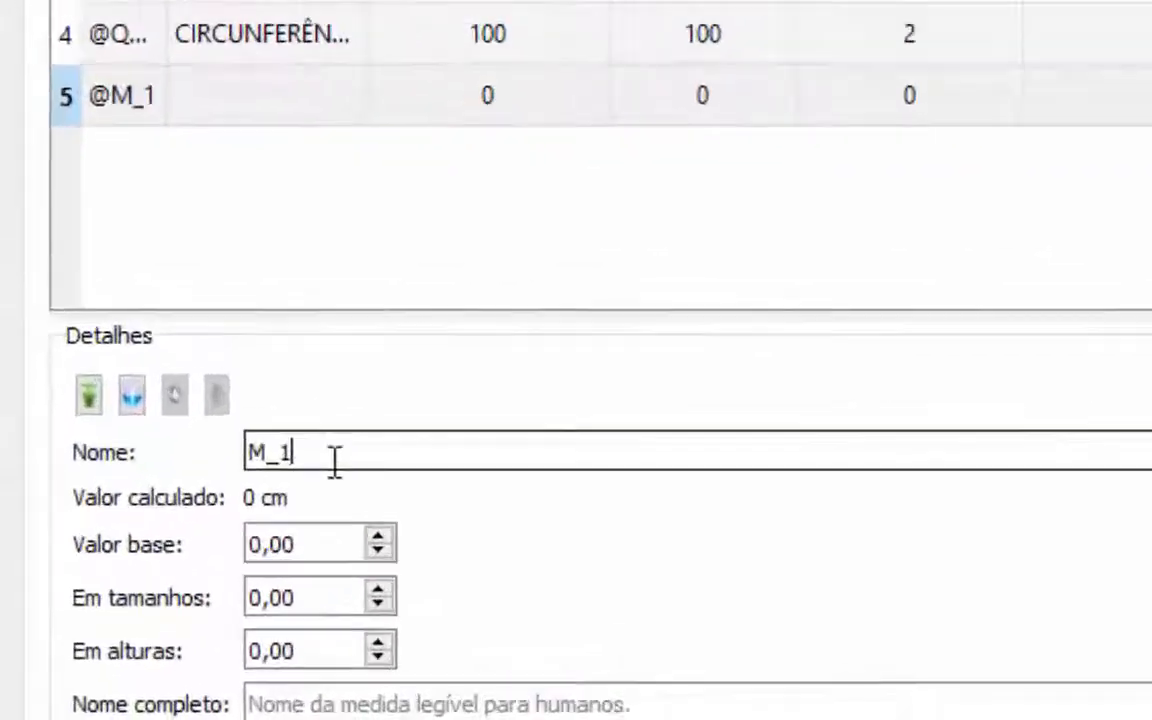
{"action": "double_click", "coordinate": [210, 565]}
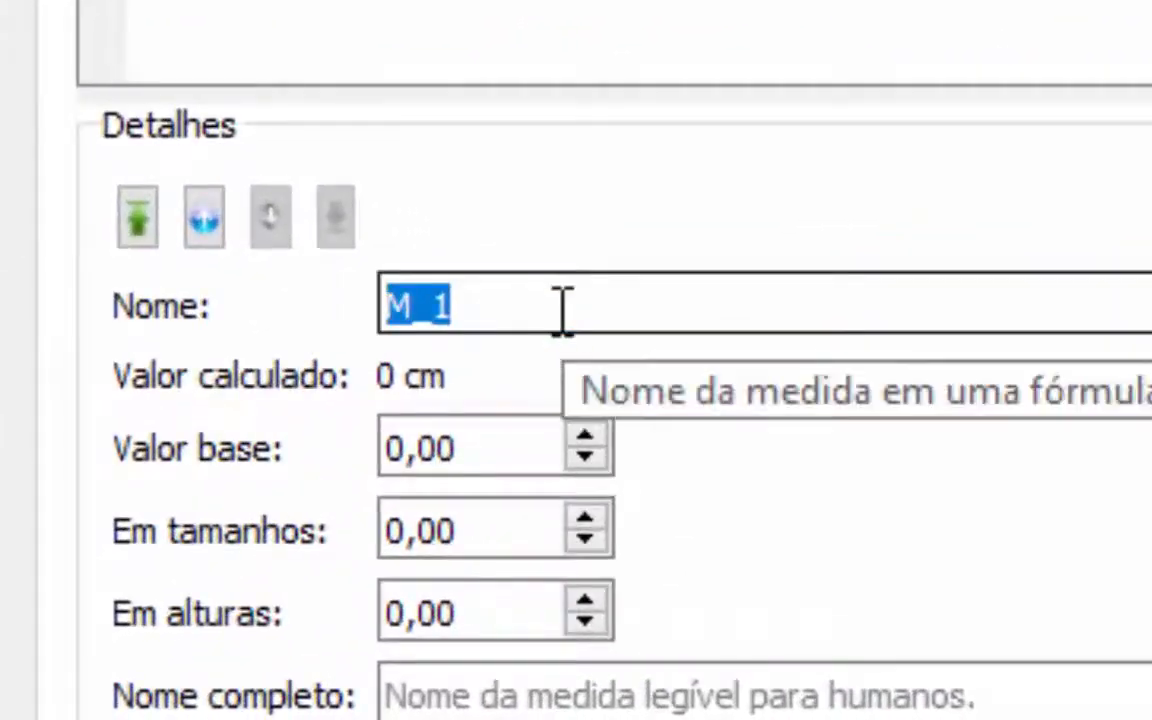
{"action": "type", "text": "ALT"}
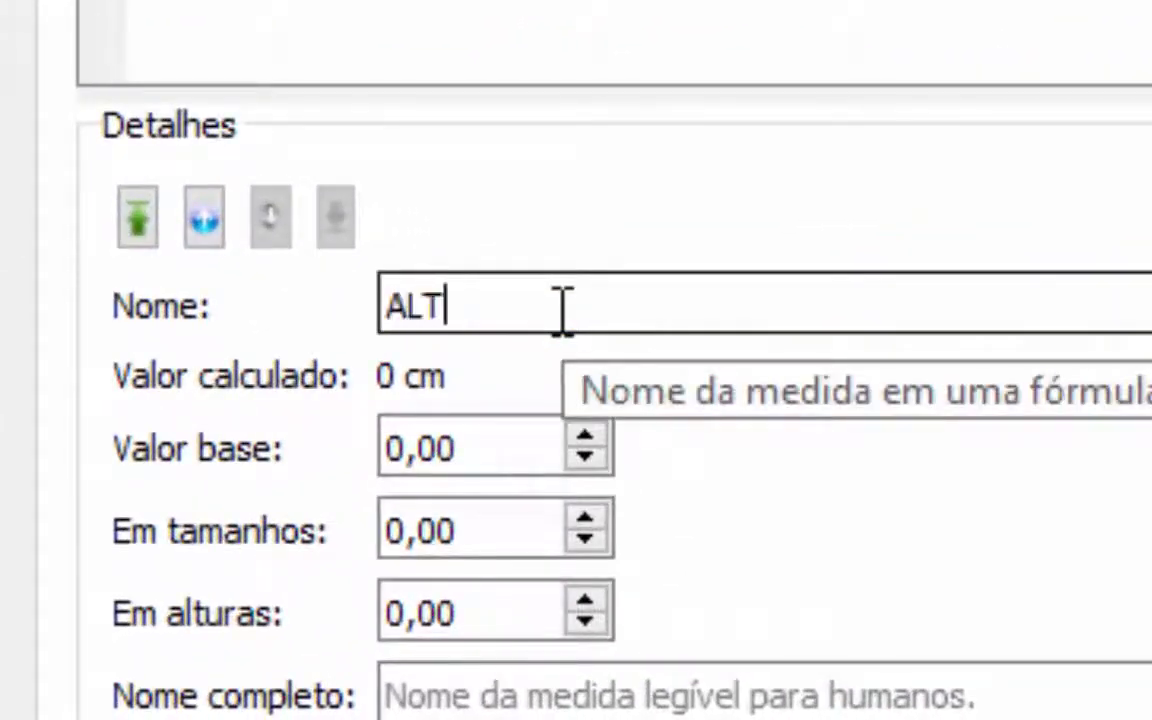
{"action": "type", "text": "CINT"}
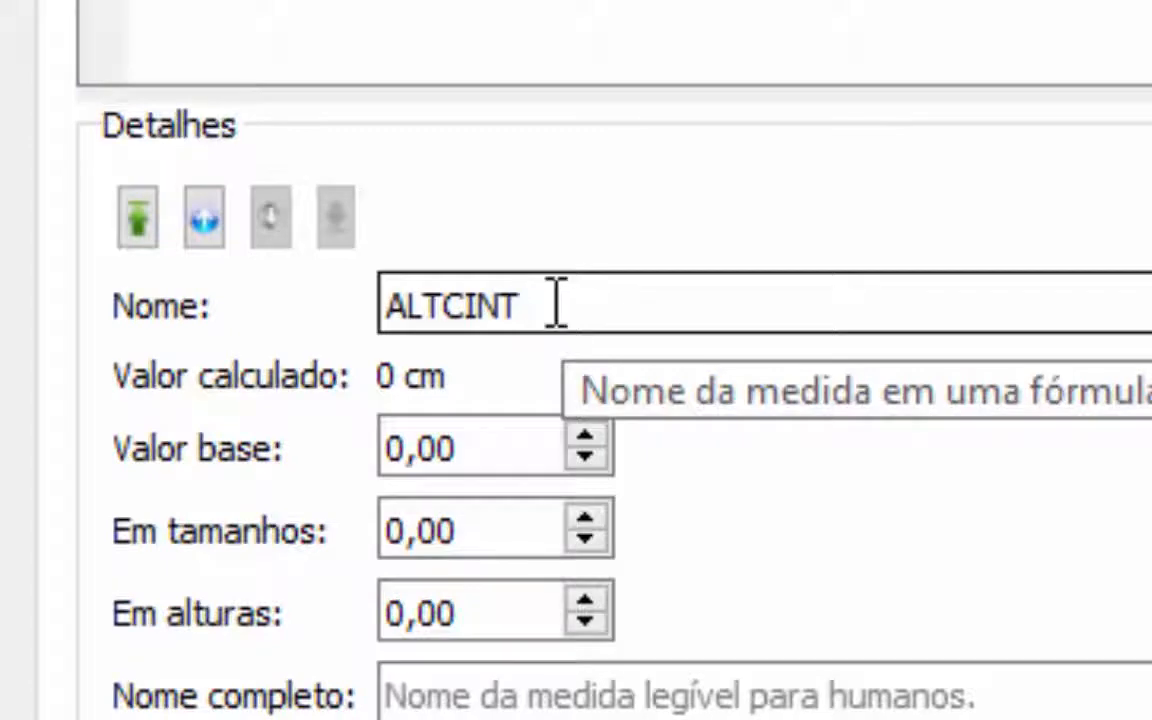
{"action": "left_click", "coordinate": [514, 462]}
{"action": "left_click_drag", "start_coordinate": [514, 462], "coordinate": [249, 476]}
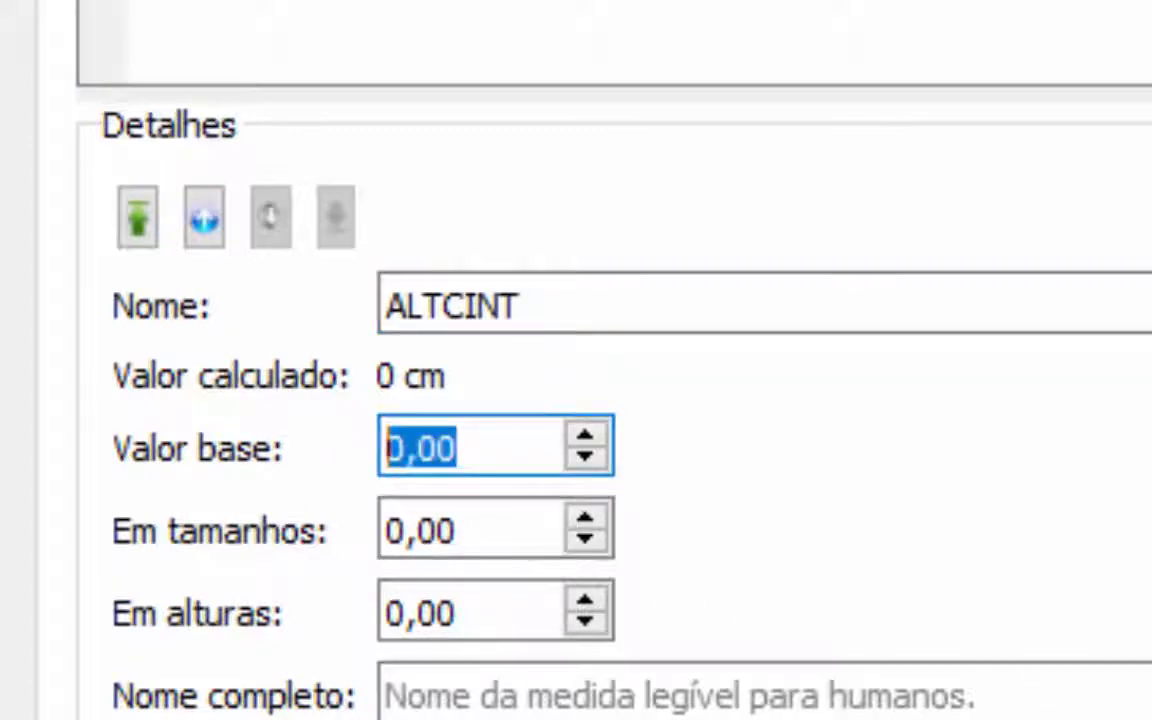
{"action": "type", "text": "40"}
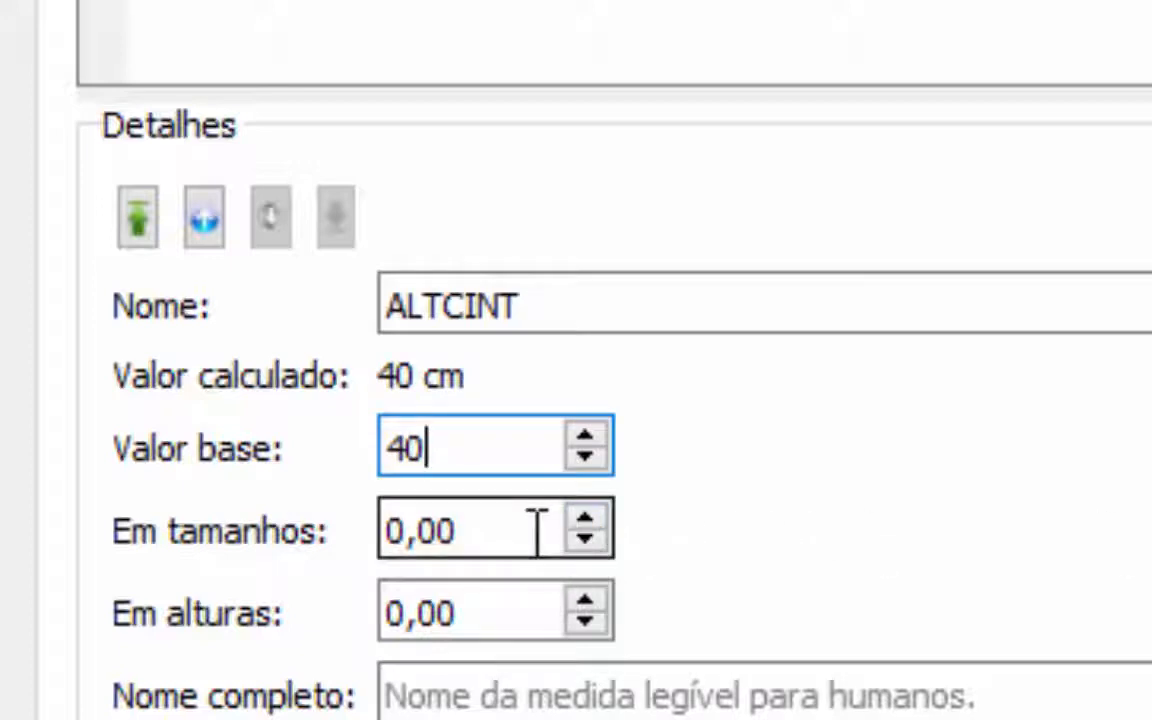
Set the ALTCINT measurement's increment between heights to 1 cm.
{"action": "left_click_drag", "start_coordinate": [537, 530], "coordinate": [391, 532]}
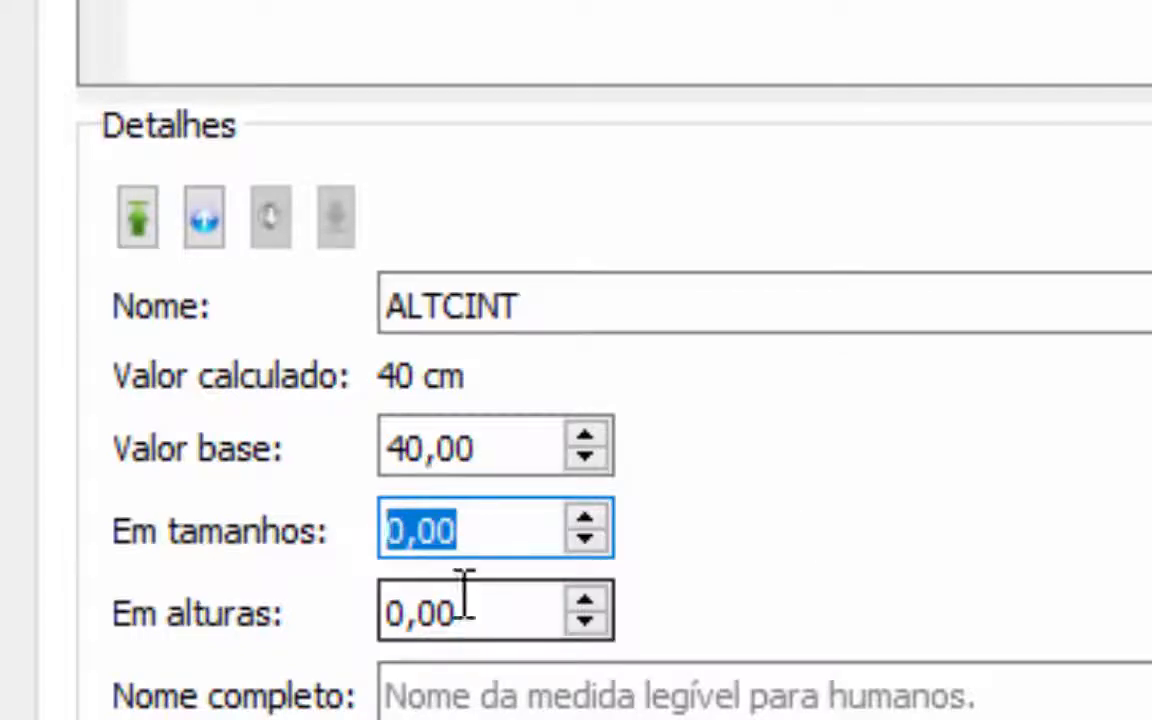
{"action": "left_click_drag", "start_coordinate": [489, 620], "coordinate": [303, 612]}
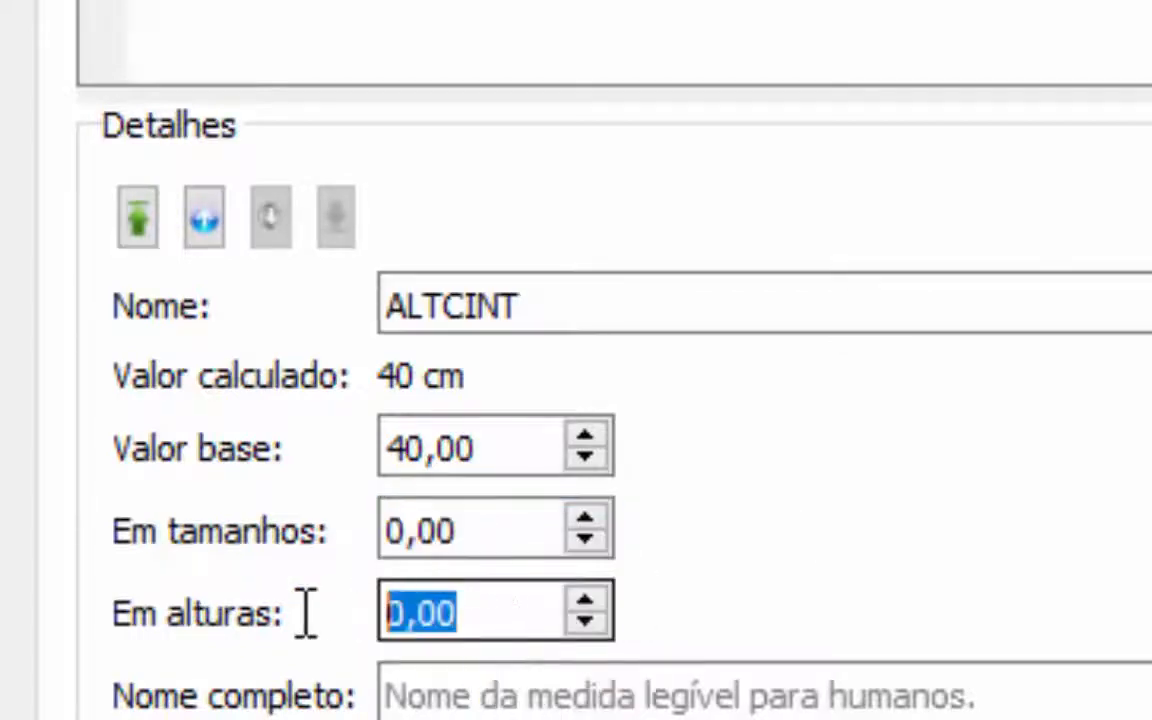
{"action": "type", "text": "1"}
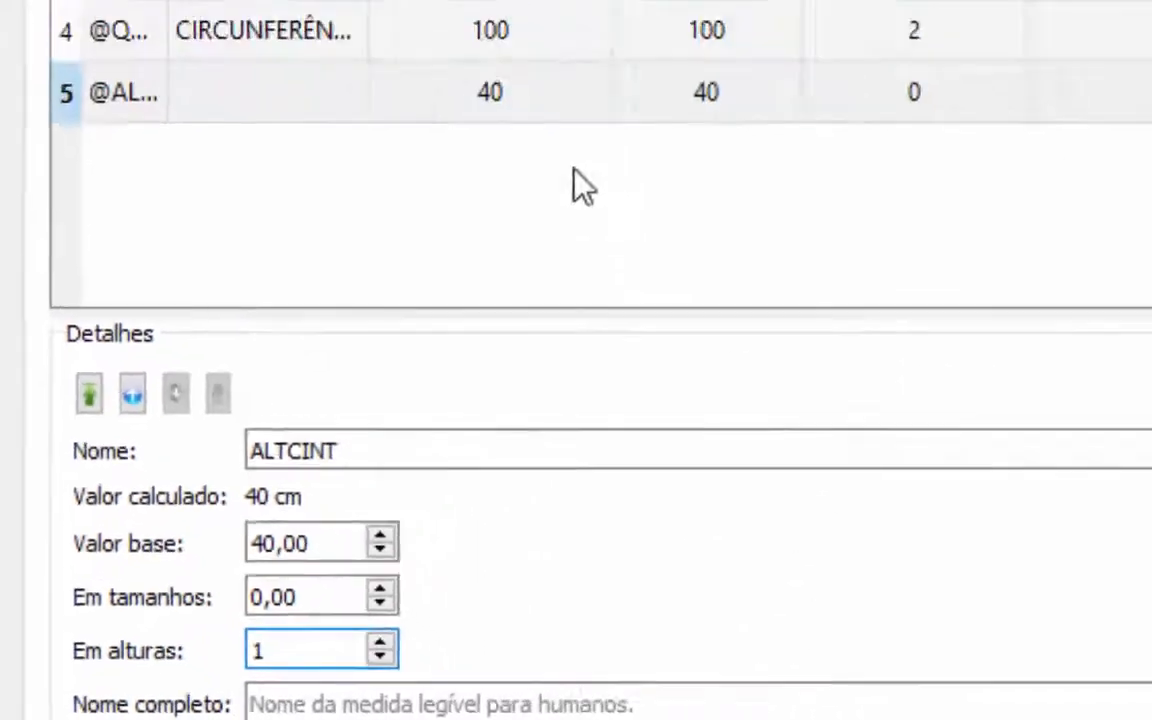
Review the details of the CB, CC, ALTBUS and QUADRIL measurements one by one.
{"action": "left_click", "coordinate": [556, 40]}
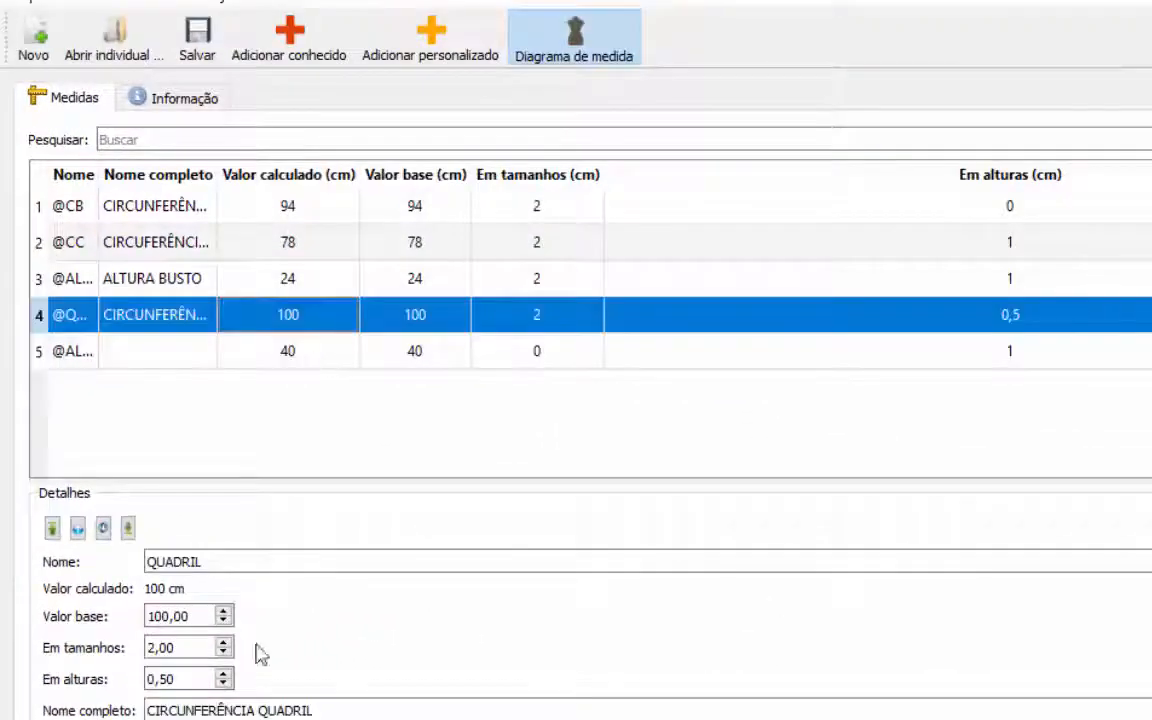
{"action": "left_click", "coordinate": [194, 210]}
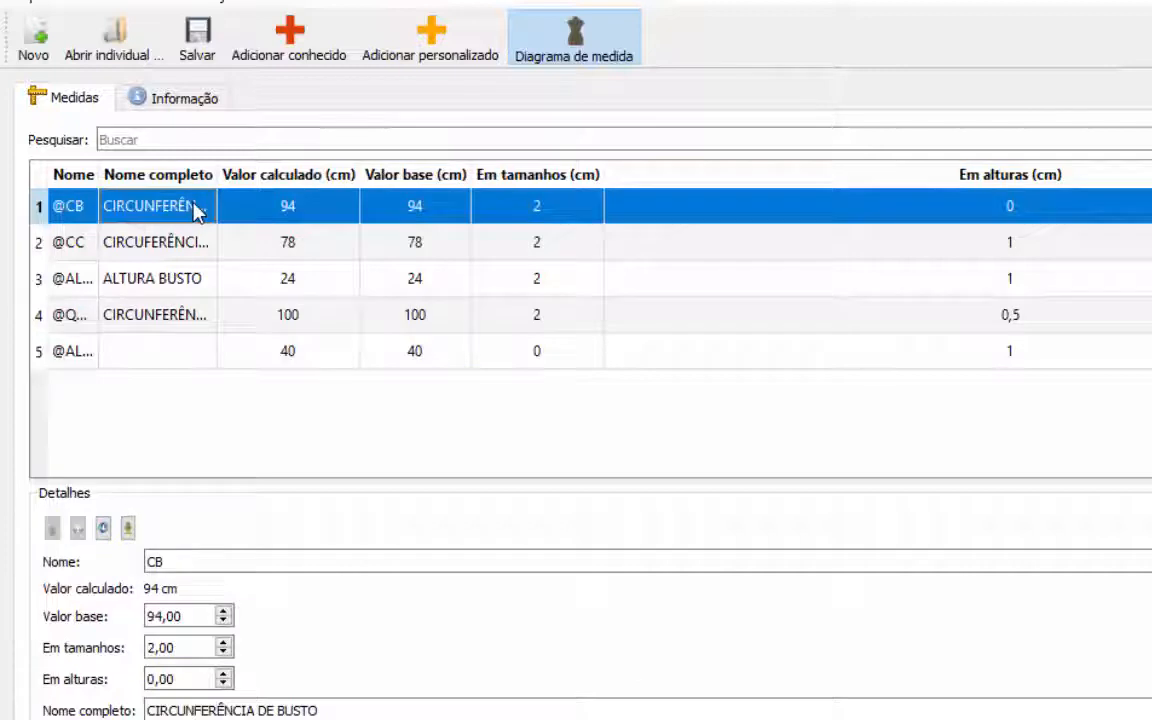
{"action": "left_click", "coordinate": [296, 243]}
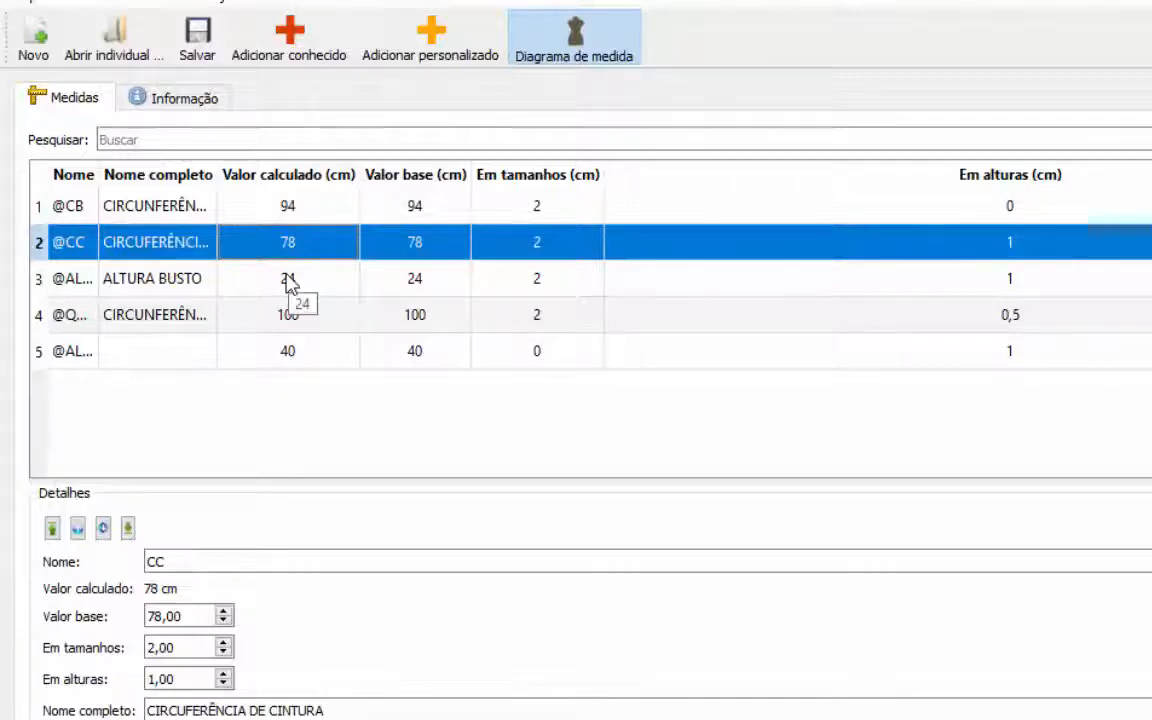
{"action": "left_click", "coordinate": [289, 281]}
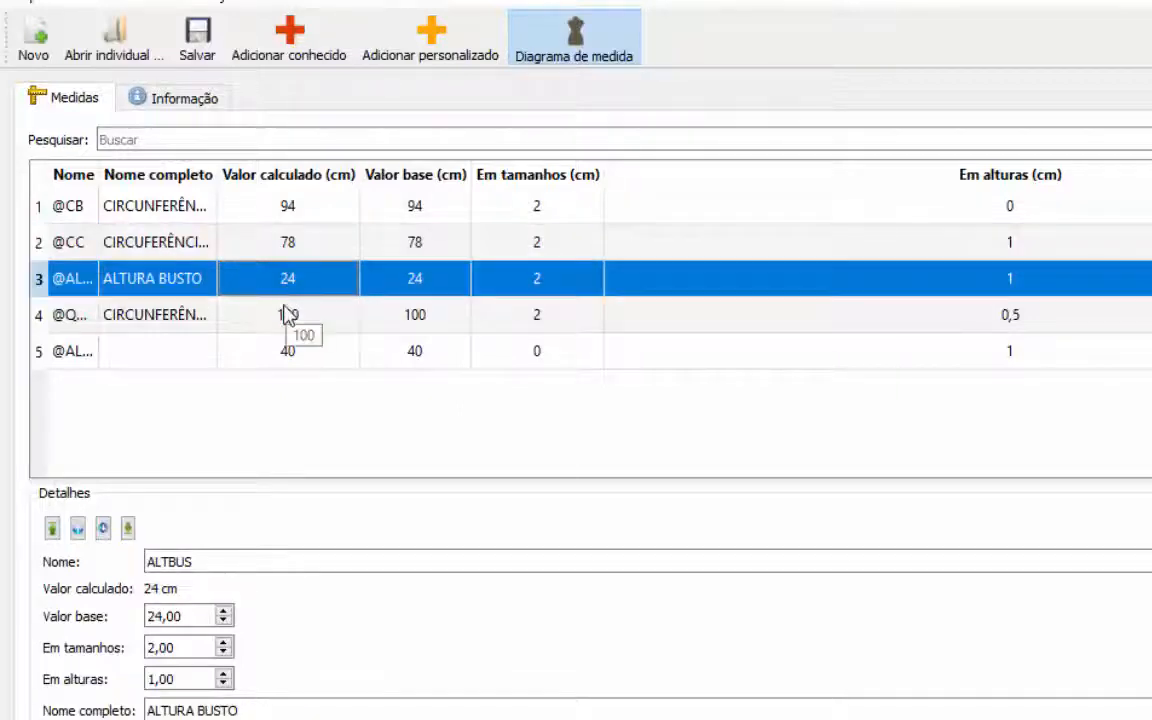
{"action": "left_click", "coordinate": [289, 315]}
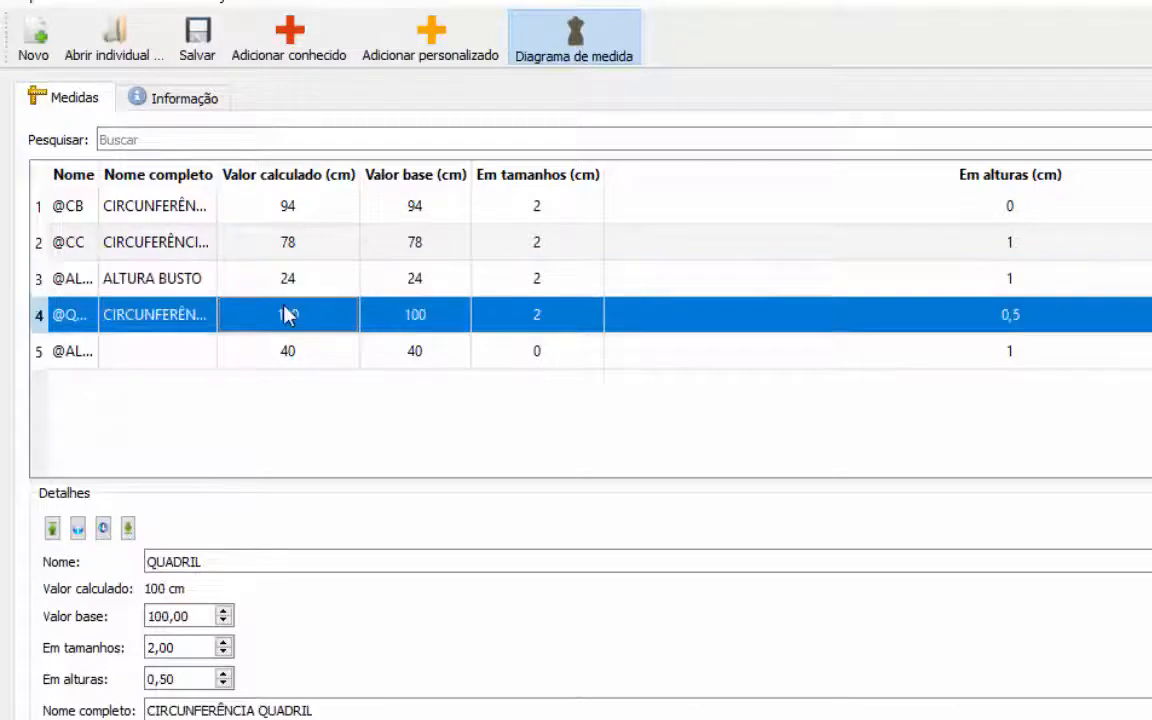
Add a custom measurement named OMB after ALTCINT, with a base value of 10 cm.
{"action": "left_click", "coordinate": [285, 348]}
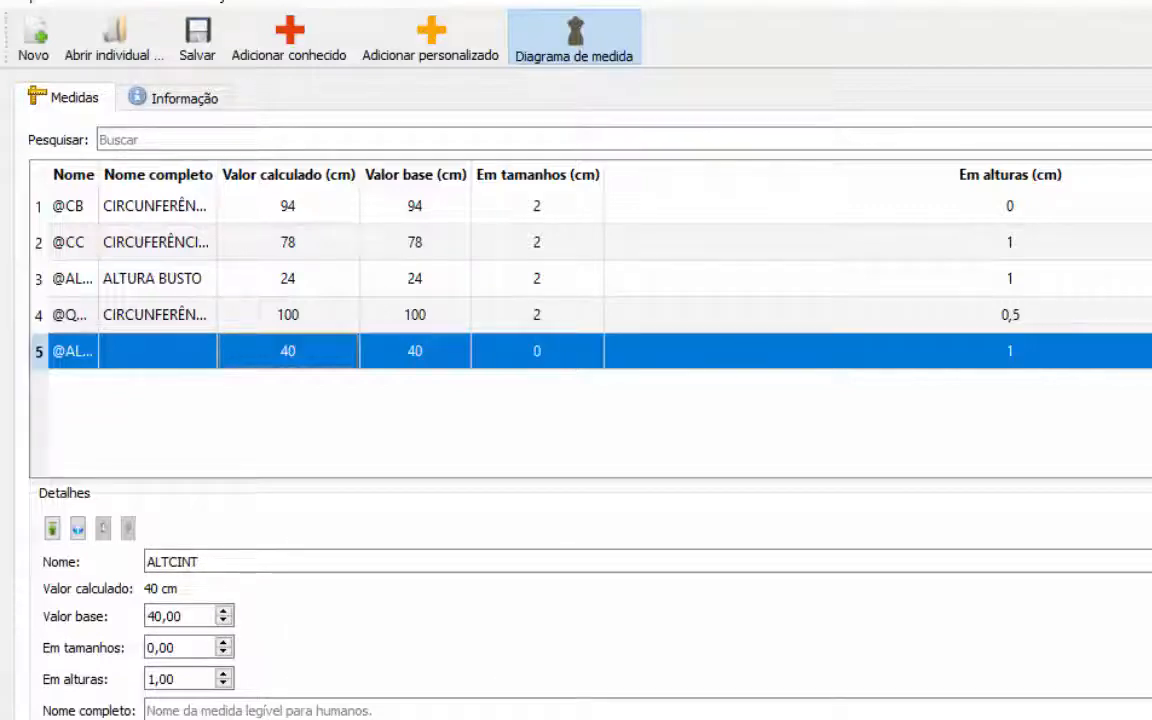
{"action": "left_click", "coordinate": [440, 55]}
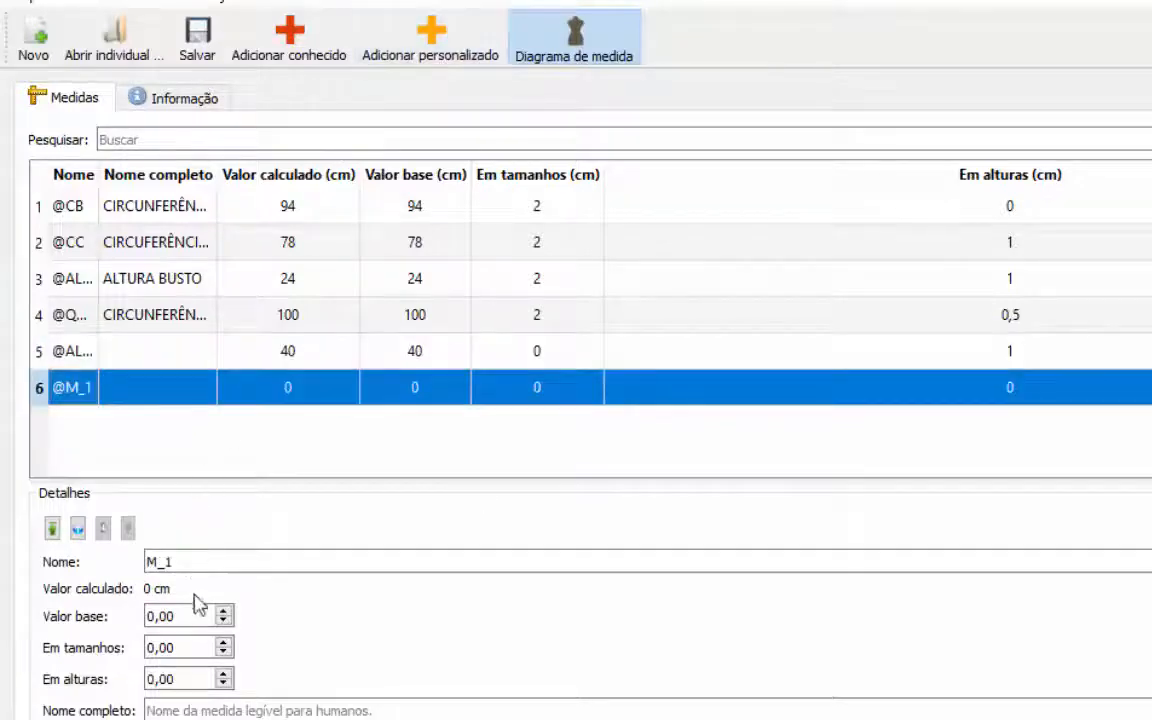
{"action": "left_click_drag", "start_coordinate": [191, 566], "coordinate": [100, 532]}
{"action": "type", "text": "OM"}
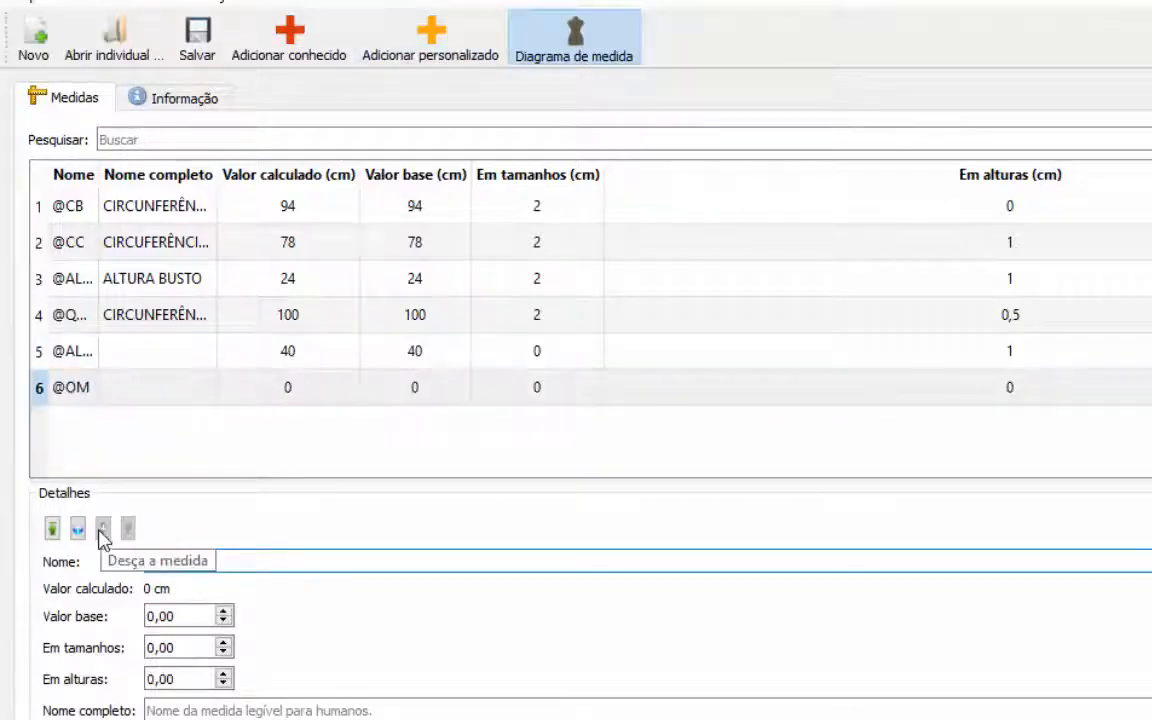
{"action": "type", "text": "B"}
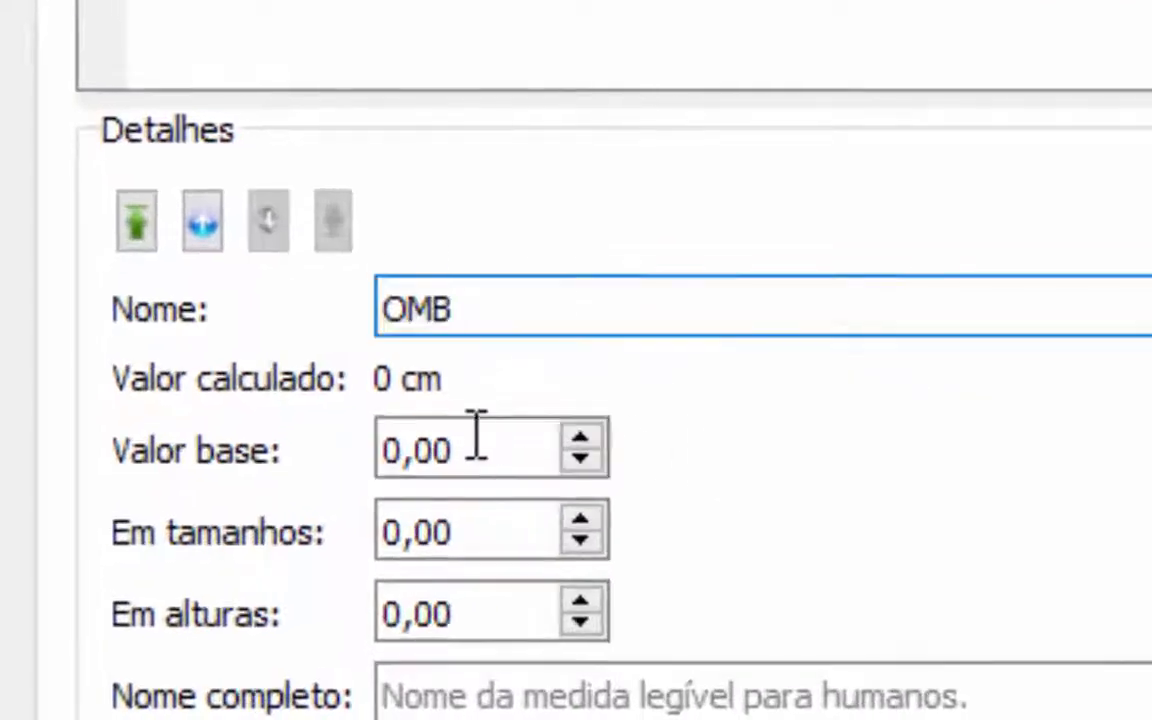
{"action": "left_click_drag", "start_coordinate": [477, 445], "coordinate": [265, 442]}
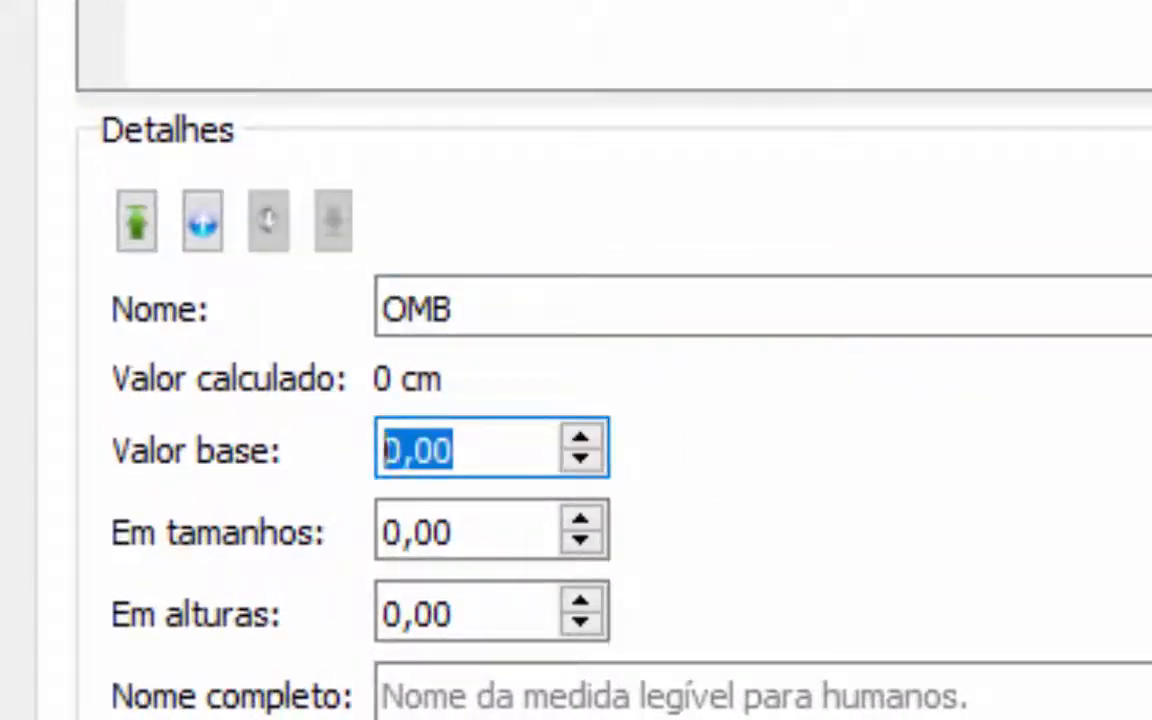
{"action": "type", "text": "10"}
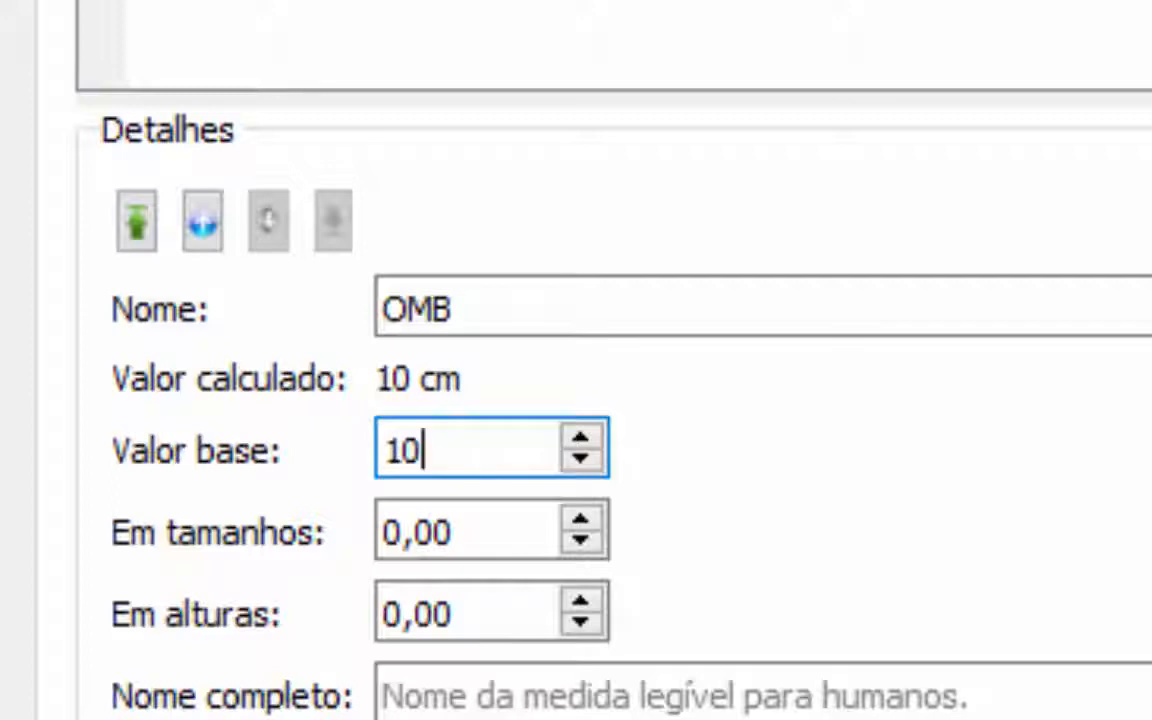
Set the OMB measurement's increment between sizes to 0,5 cm and between heights to 1 cm.
{"action": "left_click_drag", "start_coordinate": [463, 532], "coordinate": [301, 553]}
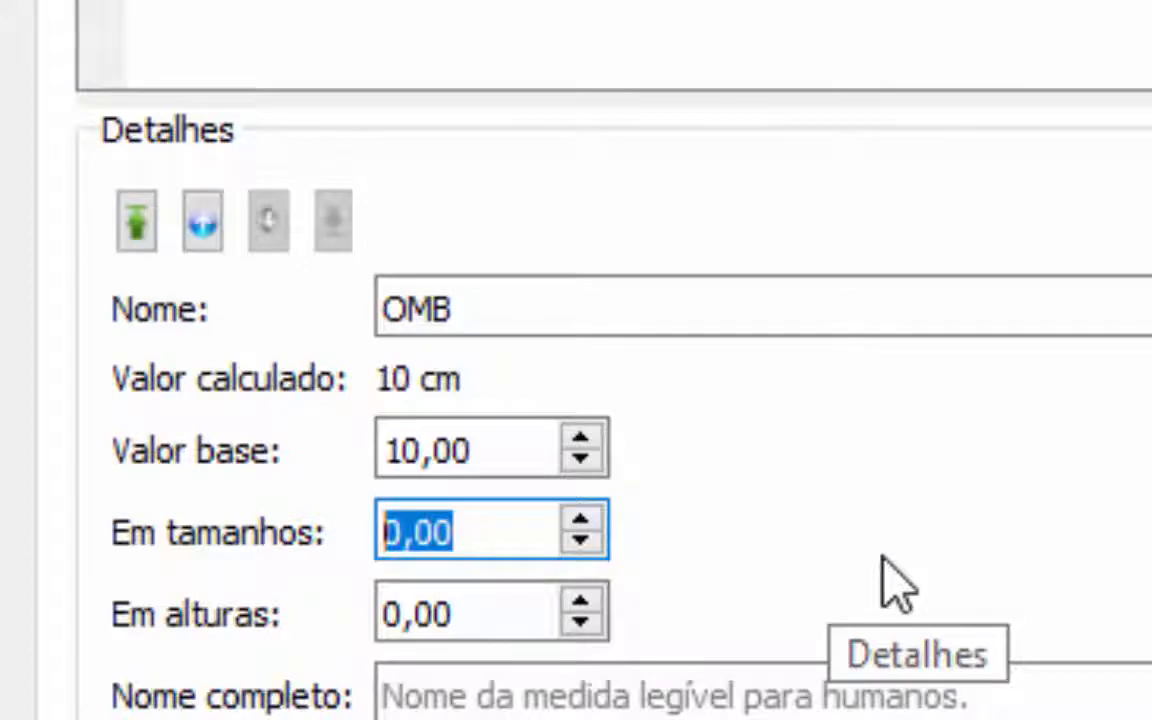
{"action": "type", "text": ","}
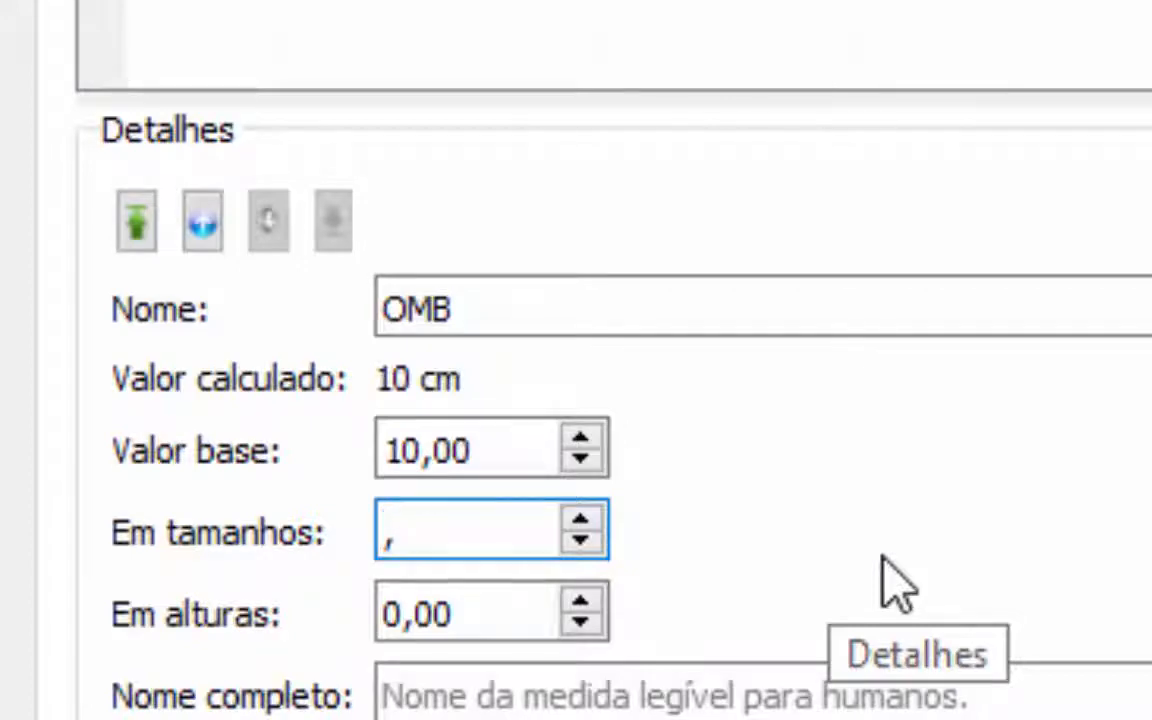
{"action": "type", "text": "5"}
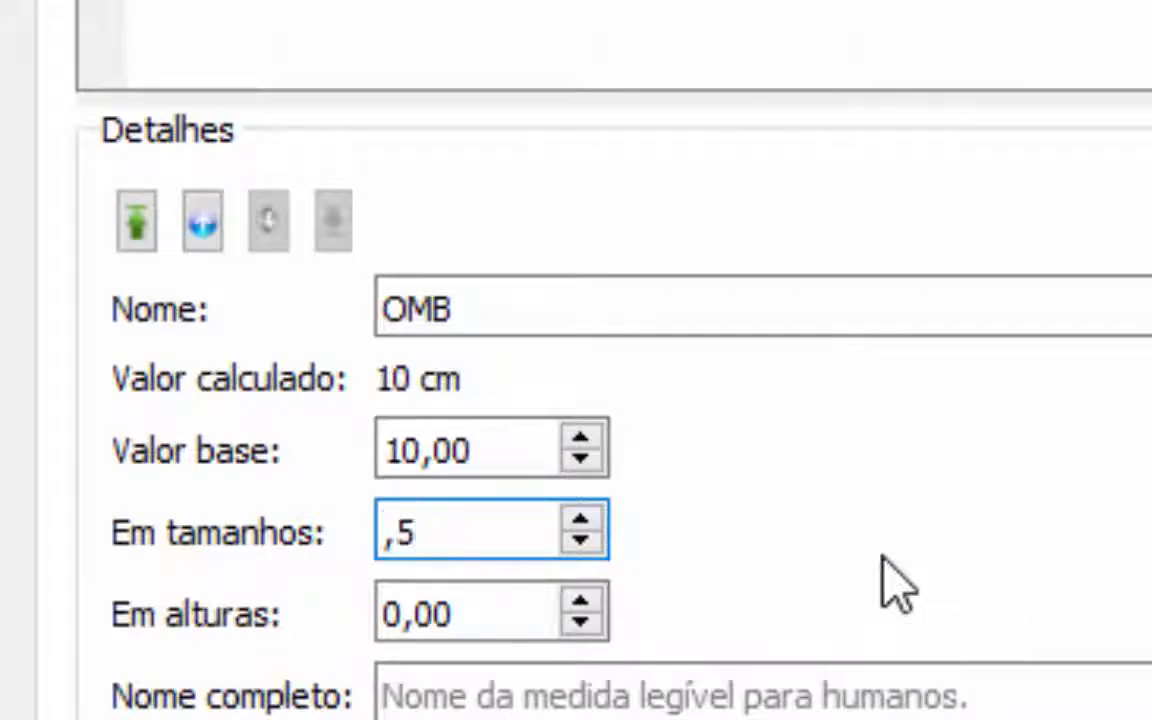
{"action": "left_click", "coordinate": [504, 617]}
{"action": "left_click_drag", "start_coordinate": [504, 617], "coordinate": [385, 614]}
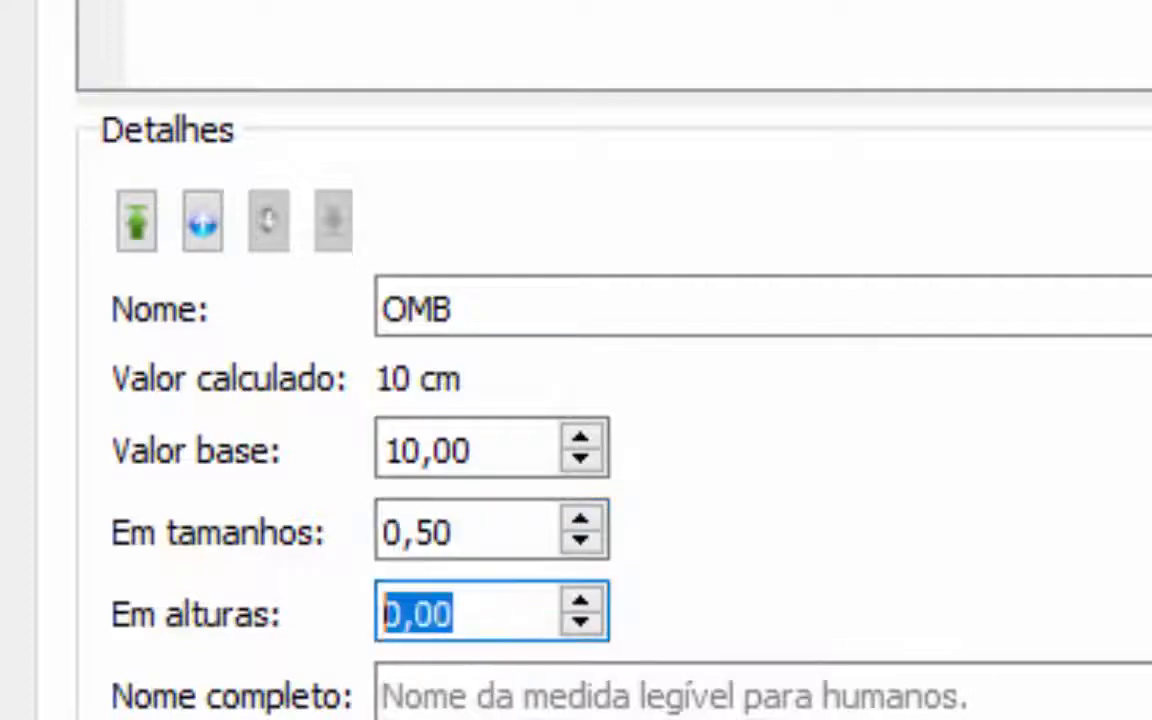
{"action": "type", "text": "1"}
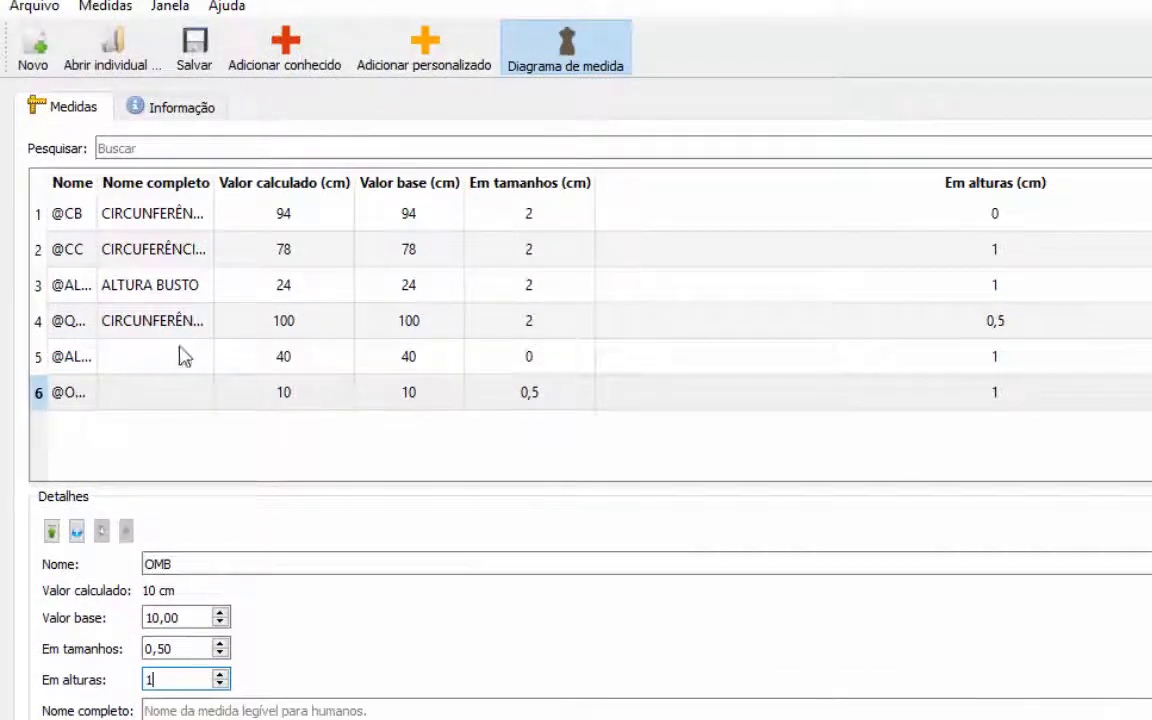
Insert a custom measurement named ABEDEC directly after QUADRIL, with the full name ABERTURA DECOTE.
{"action": "left_click", "coordinate": [332, 320]}
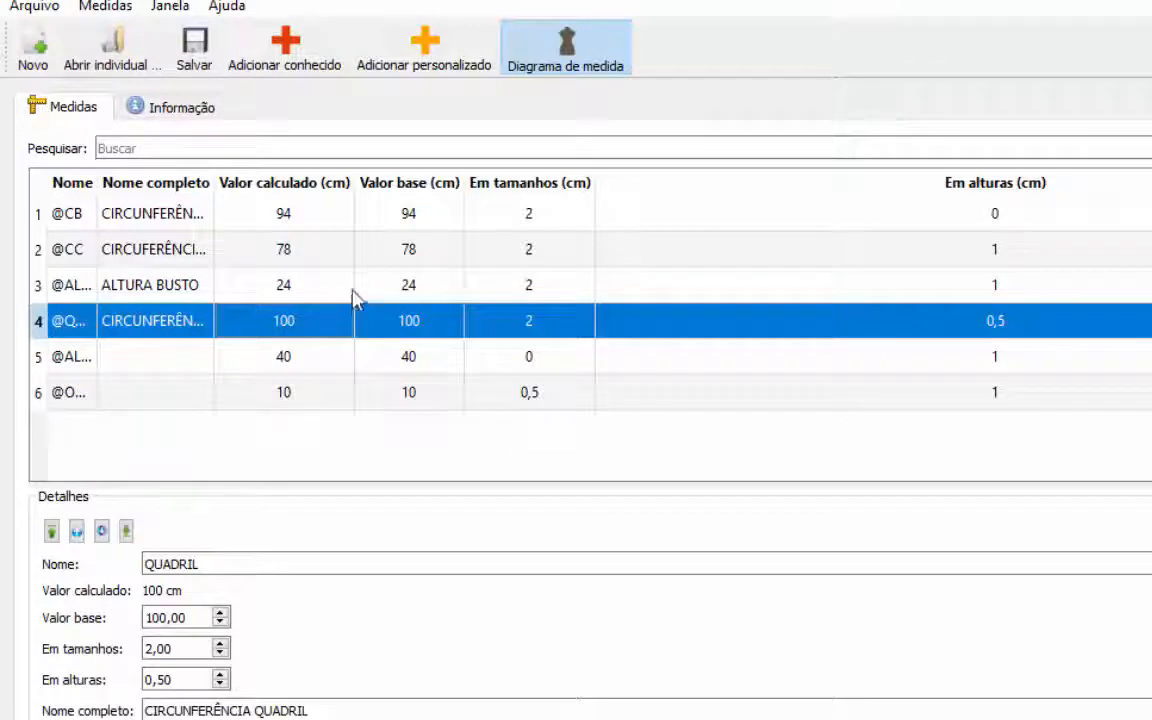
{"action": "left_click", "coordinate": [424, 50]}
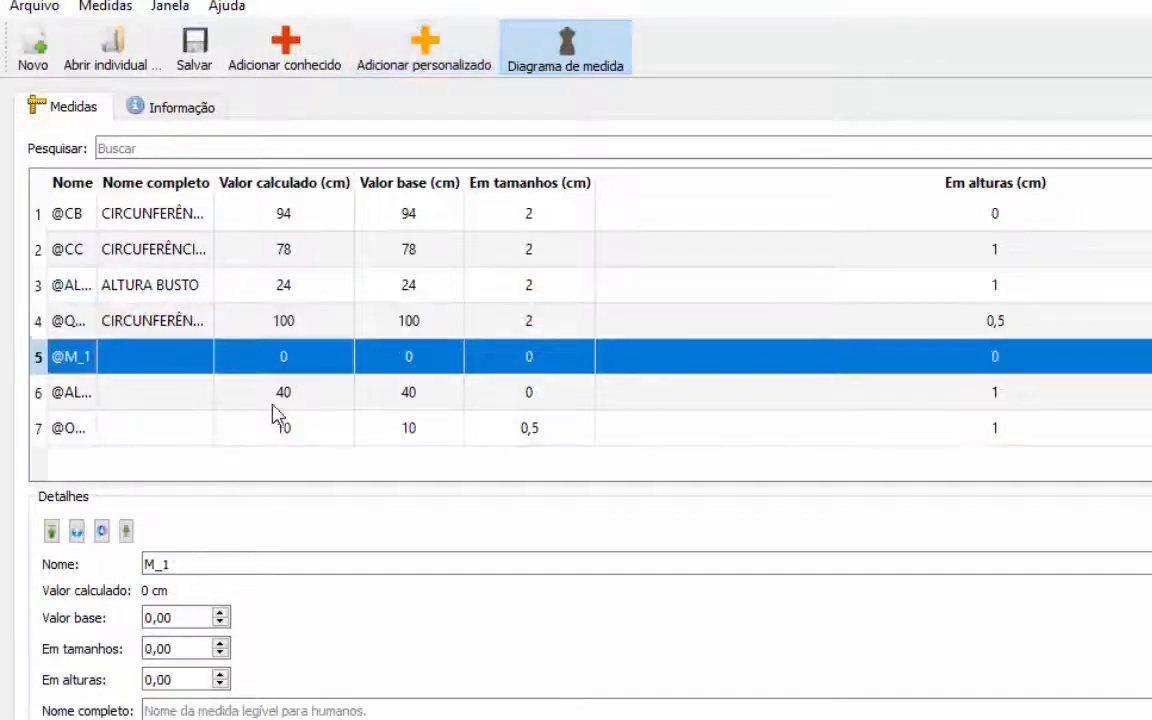
{"action": "double_click", "coordinate": [237, 562]}
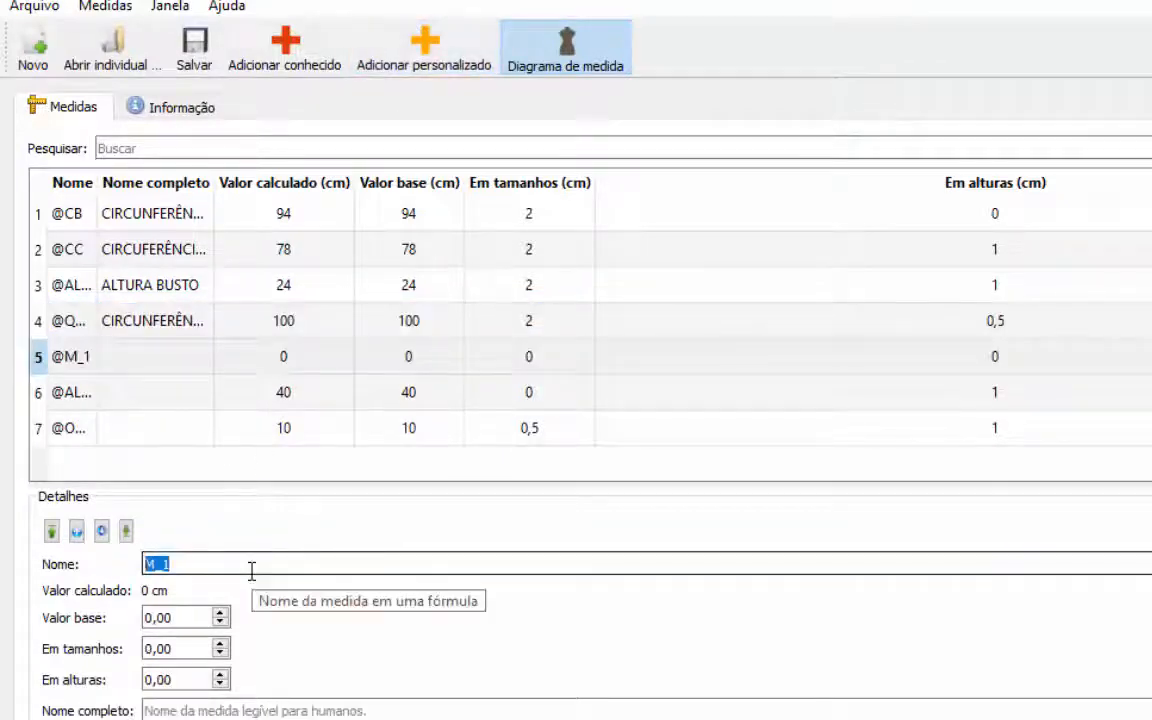
{"action": "type", "text": "ABE"}
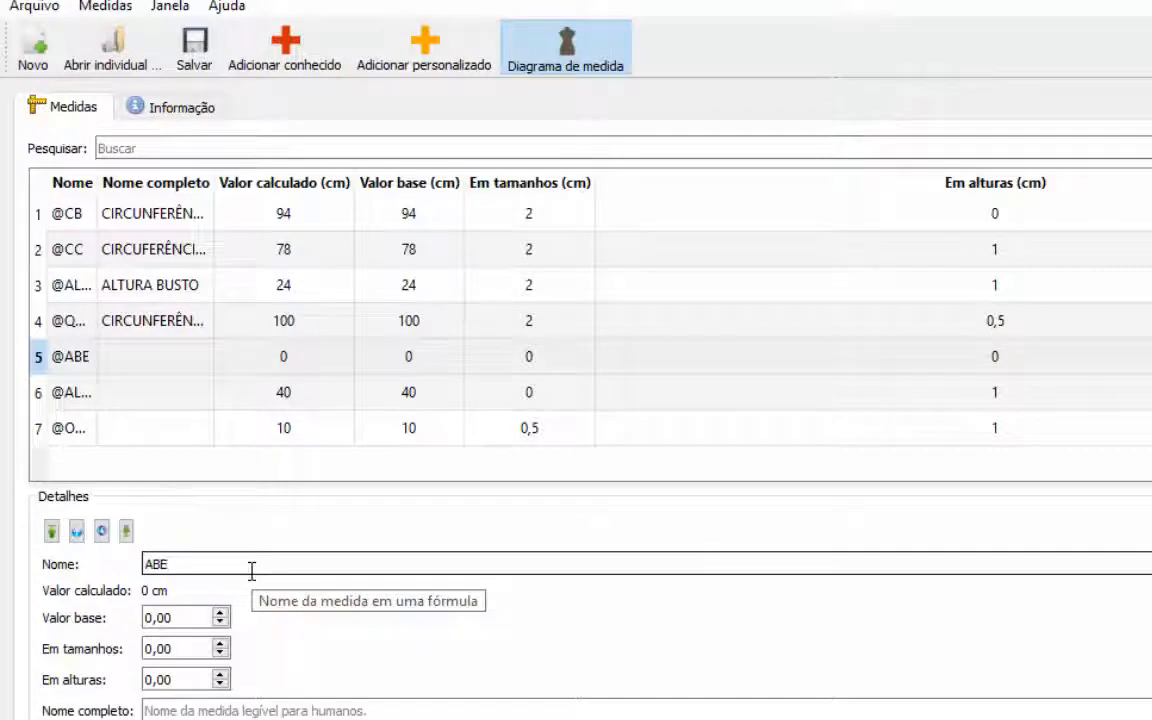
{"action": "type", "text": "DEC"}
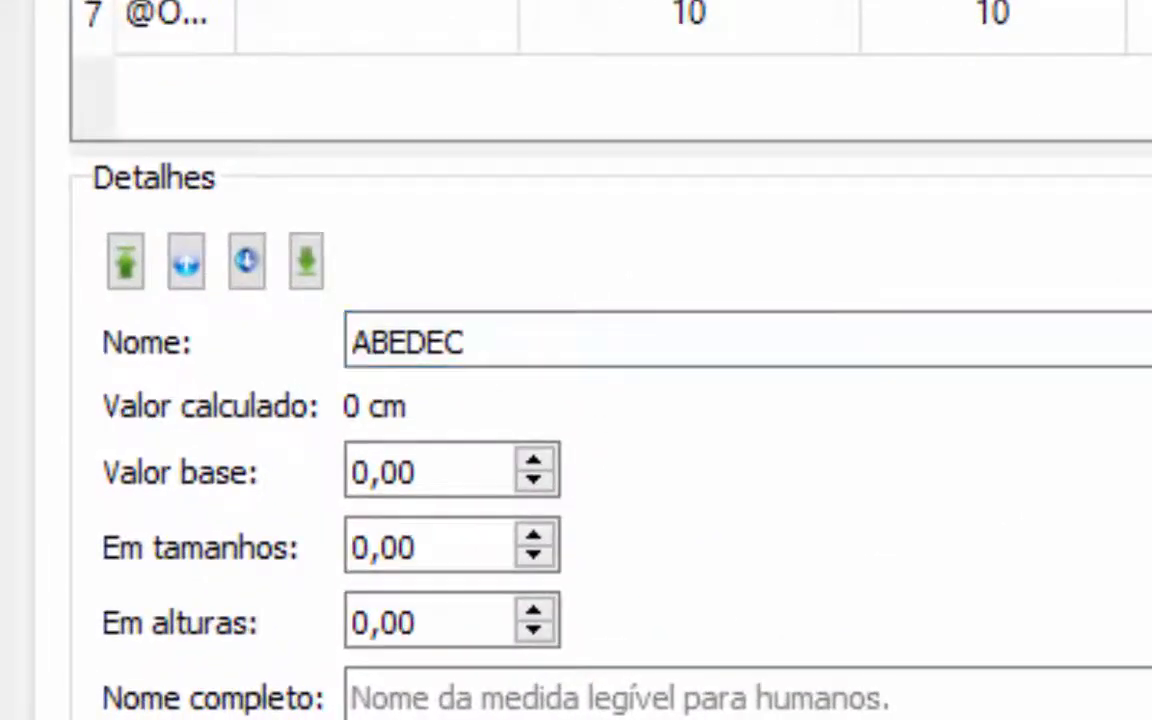
{"action": "left_click", "coordinate": [558, 696]}
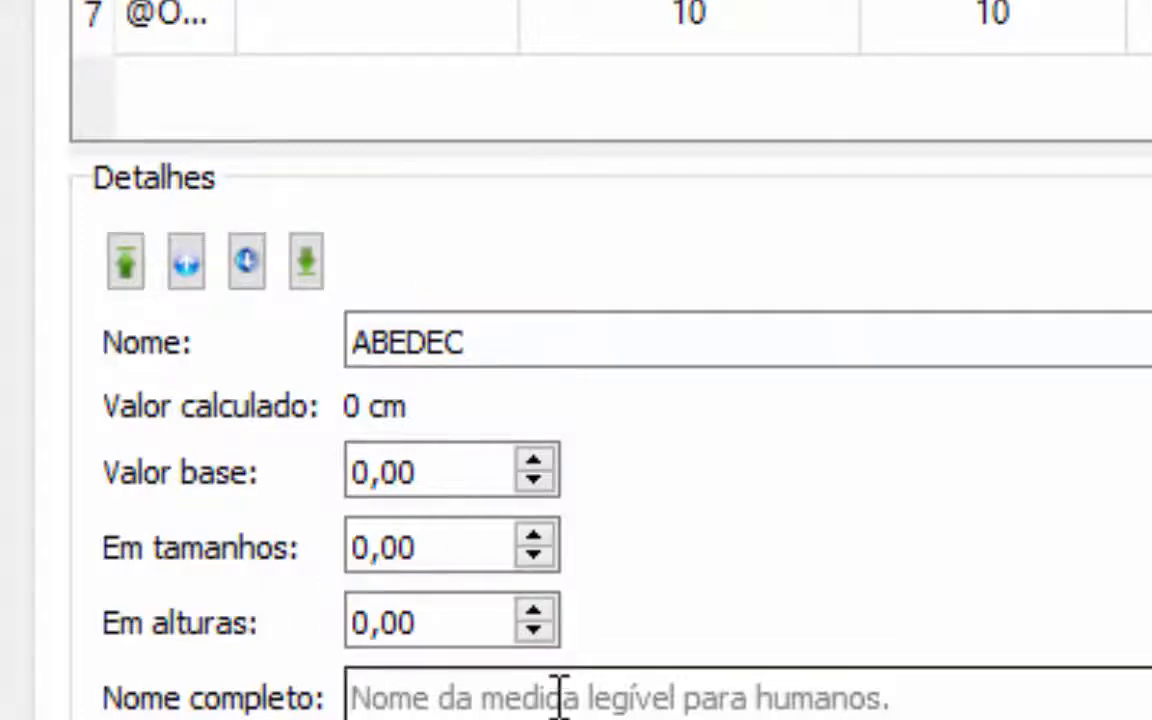
{"action": "type", "text": "ABERT"}
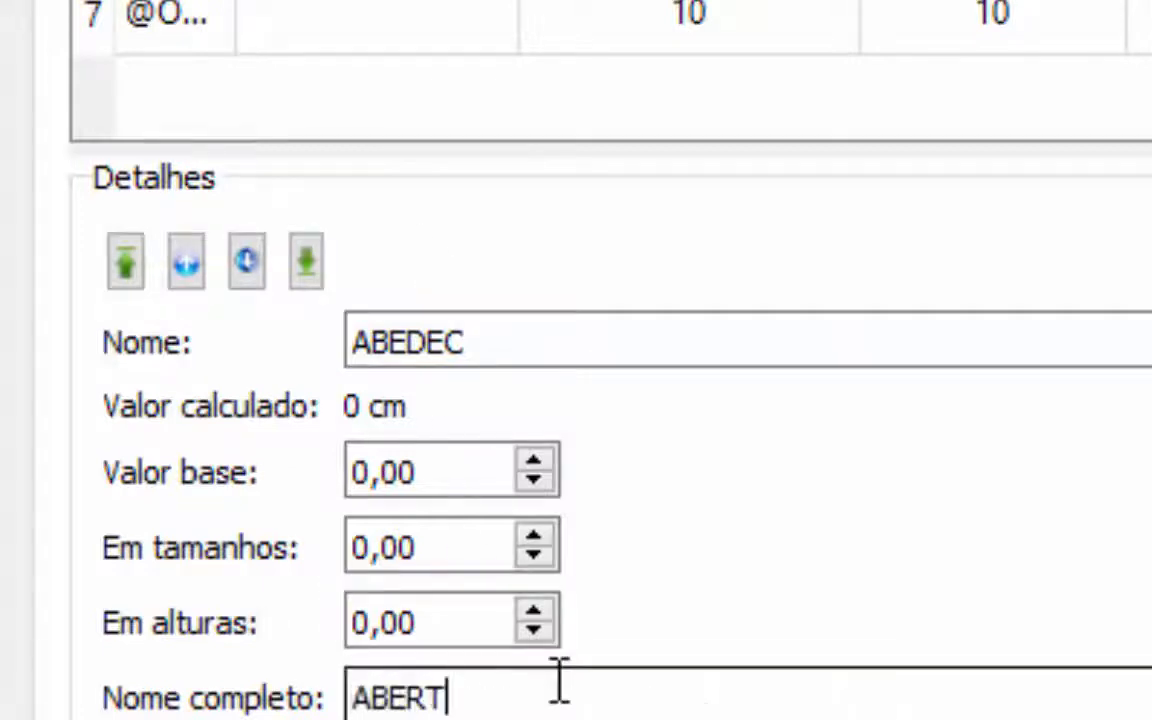
{"action": "type", "text": "URA DECOTE"}
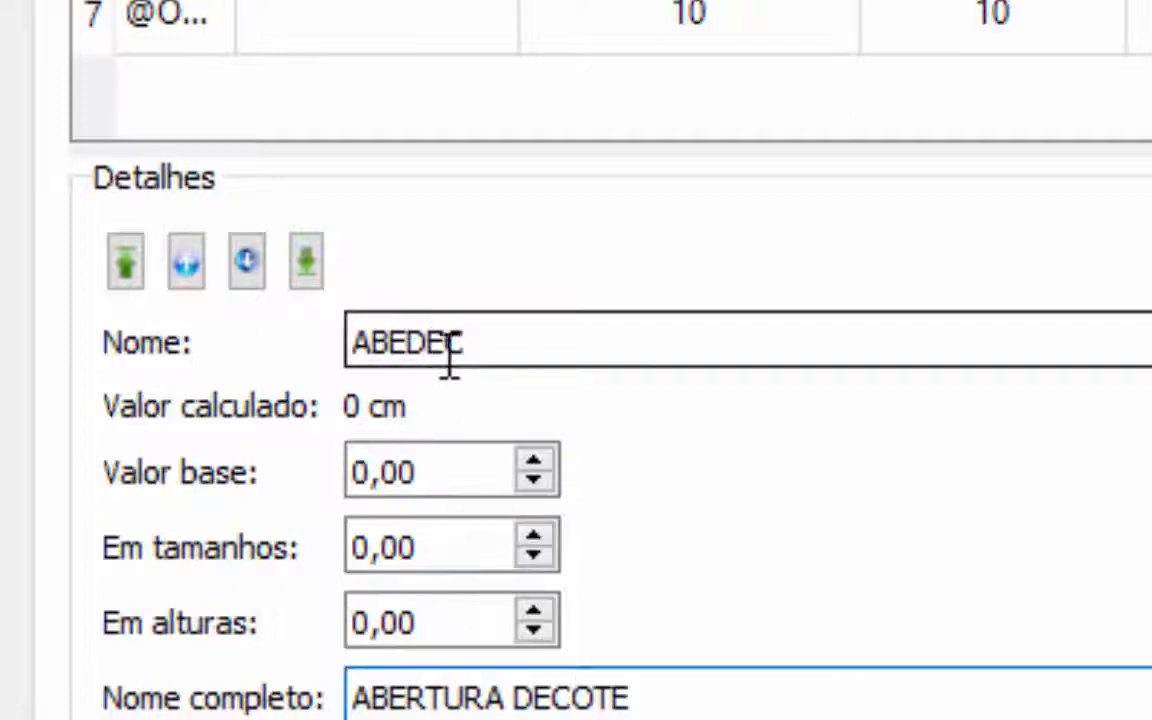
Set the ABEDEC measurement's base value to 9,5 cm.
{"action": "left_click", "coordinate": [440, 475]}
{"action": "double_click", "coordinate": [350, 475]}
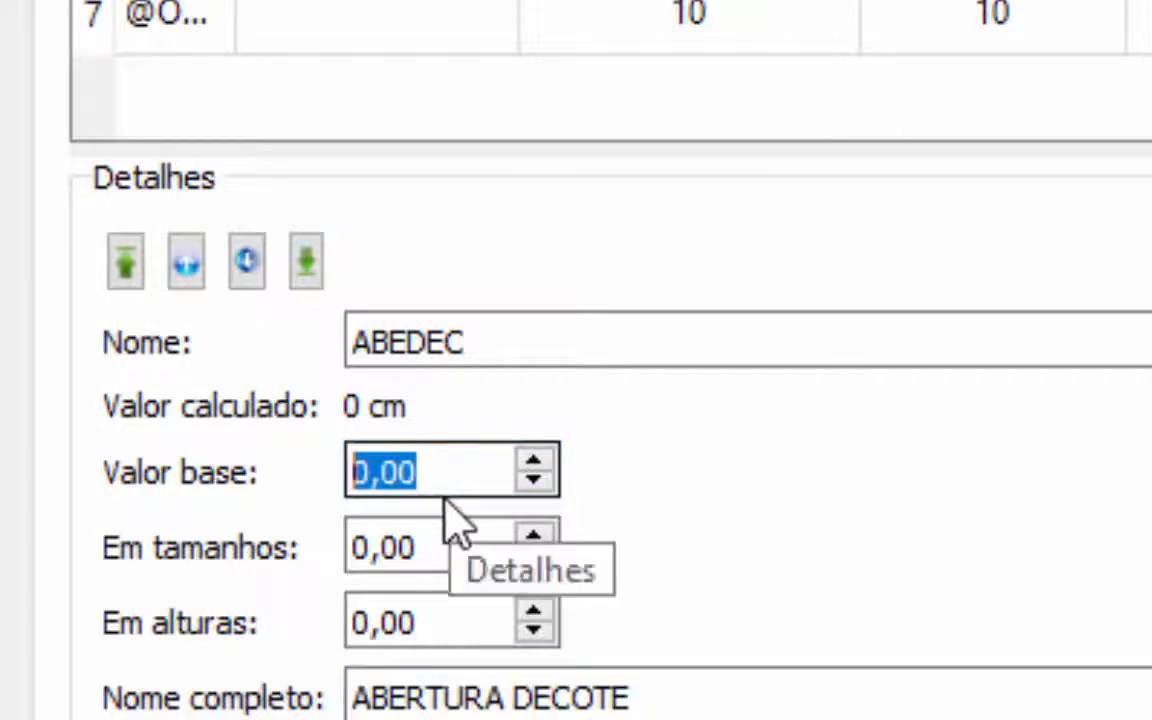
{"action": "type", "text": "9,5"}
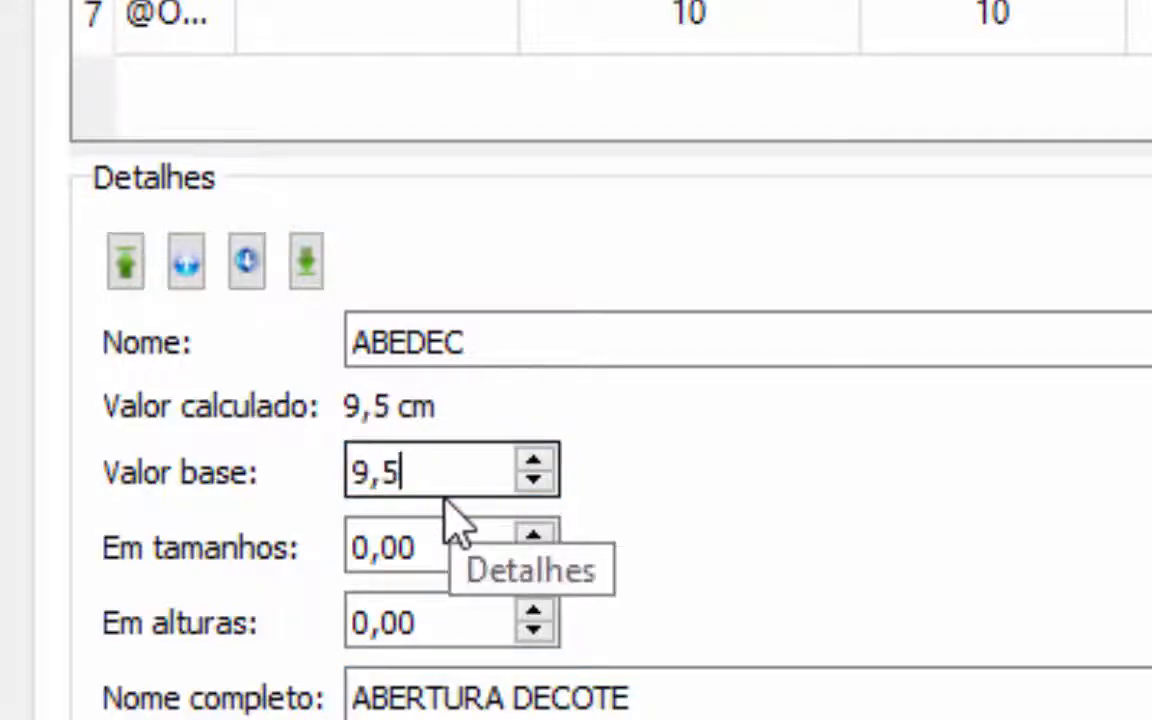
Set the ABEDEC measurement's increment between sizes to 0,5 cm and between heights to 1 cm.
{"action": "left_click", "coordinate": [419, 545]}
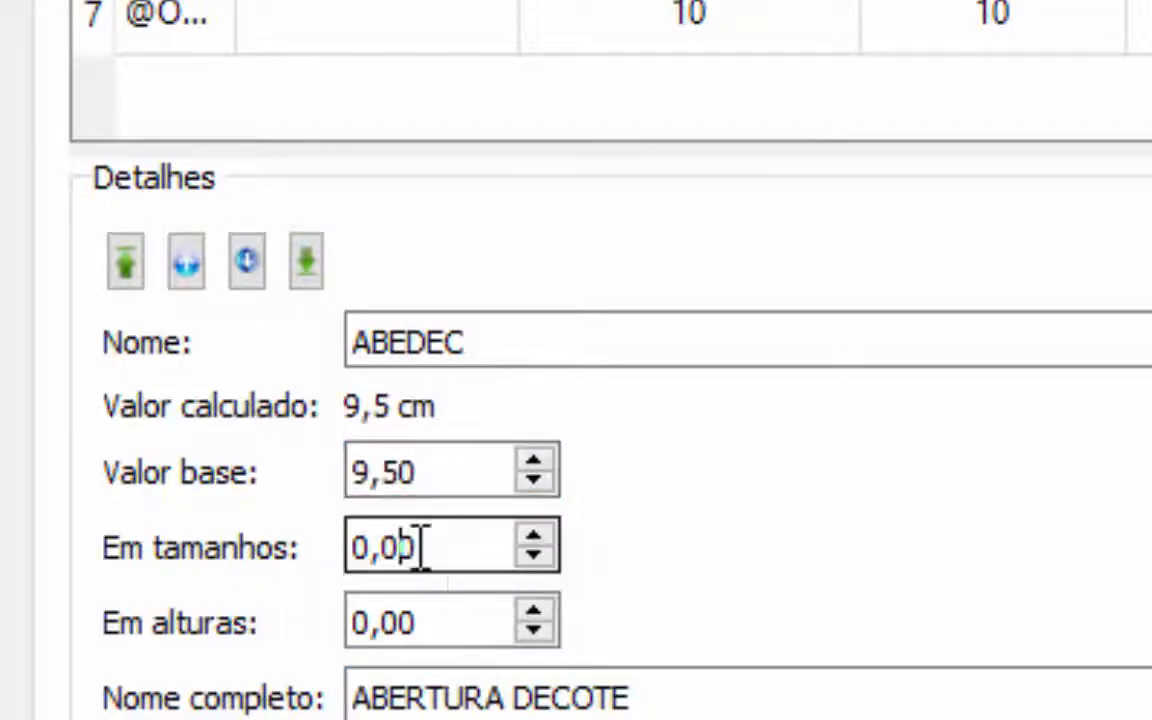
{"action": "double_click", "coordinate": [350, 560]}
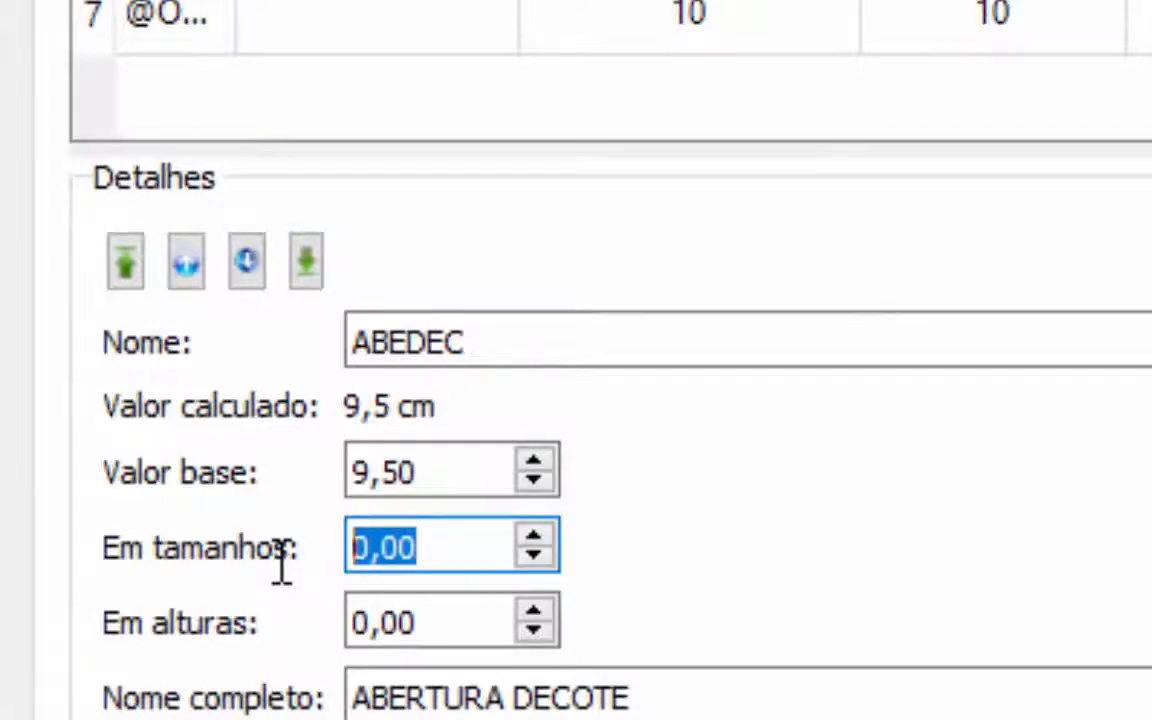
{"action": "type", "text": ",5"}
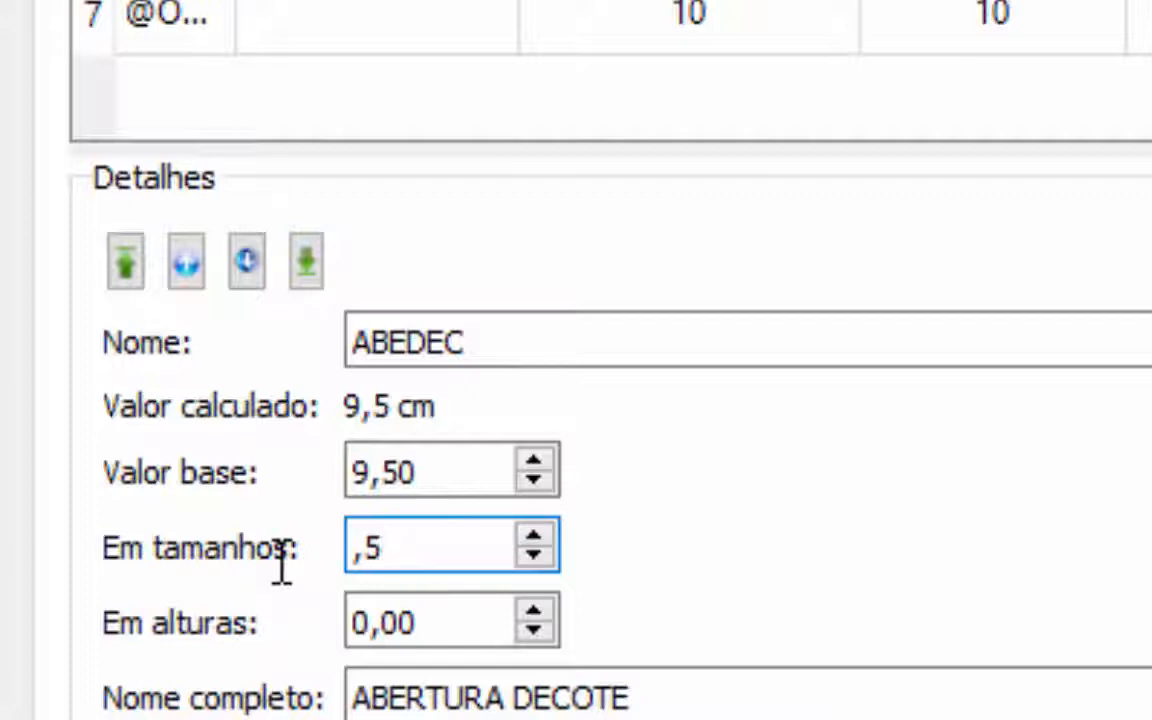
{"action": "key", "text": "BackSpace"}
{"action": "type", "text": "5"}
{"action": "left_click", "coordinate": [440, 609]}
{"action": "double_click", "coordinate": [400, 622]}
{"action": "left_click_drag", "start_coordinate": [385, 622], "coordinate": [335, 648]}
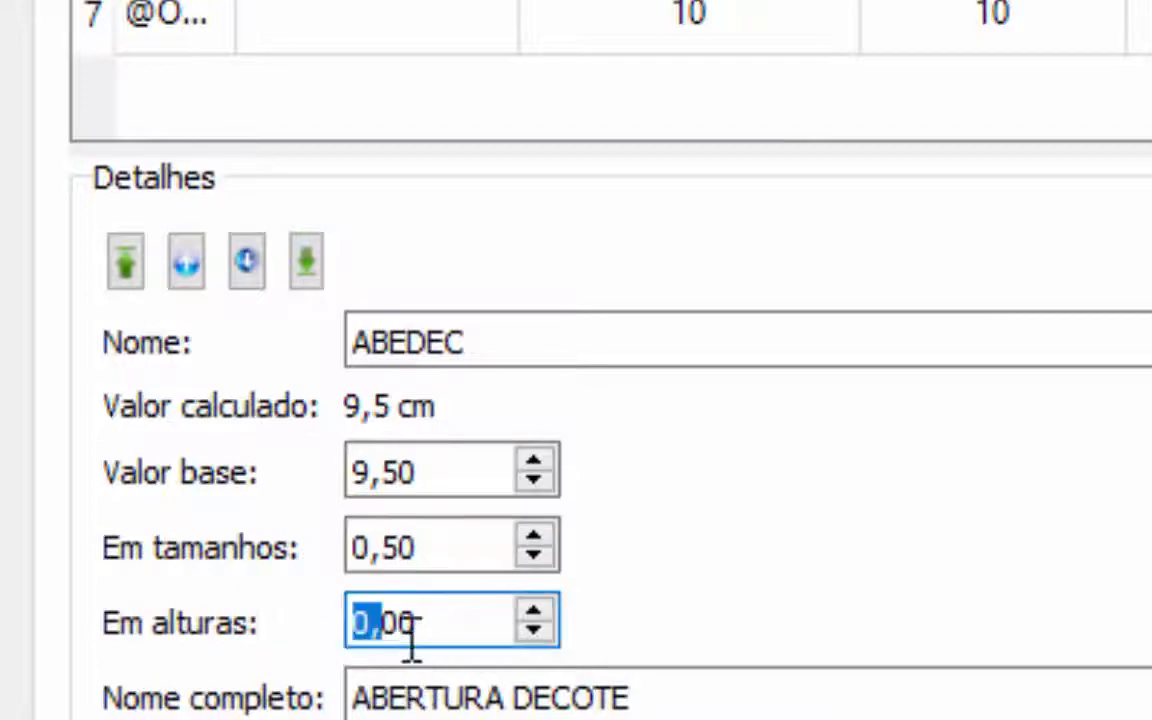
{"action": "left_click_drag", "start_coordinate": [440, 622], "coordinate": [306, 634]}
{"action": "type", "text": "1"}
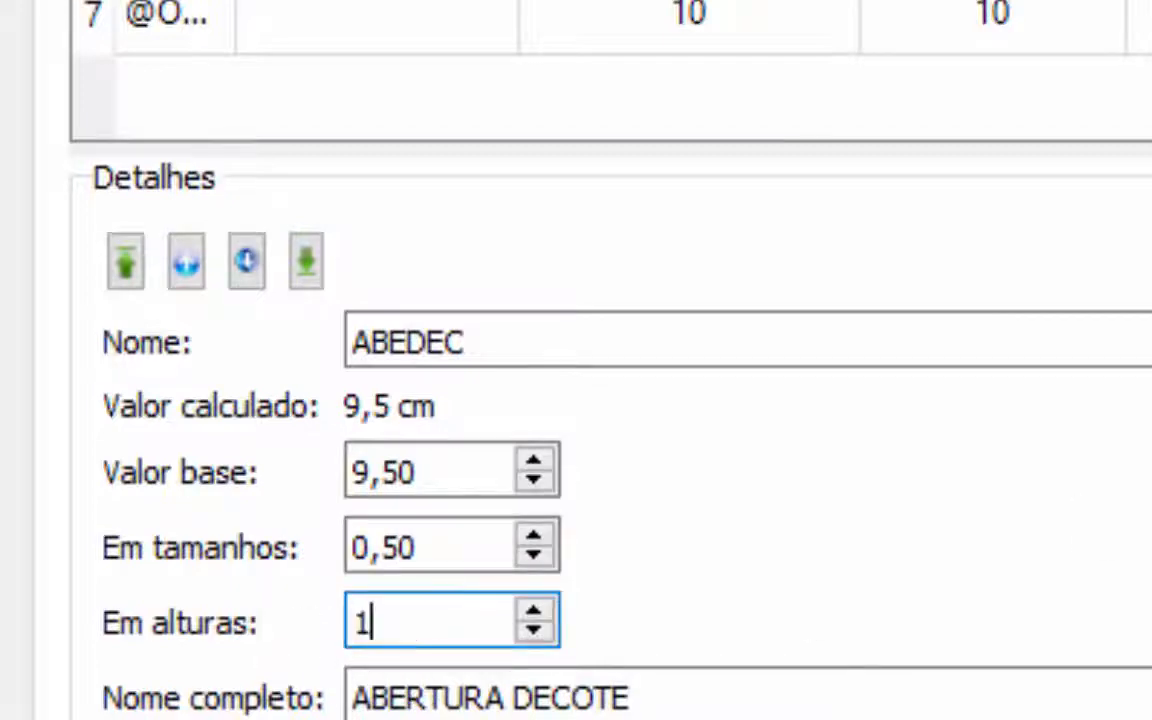
{"action": "left_click", "coordinate": [625, 698]}
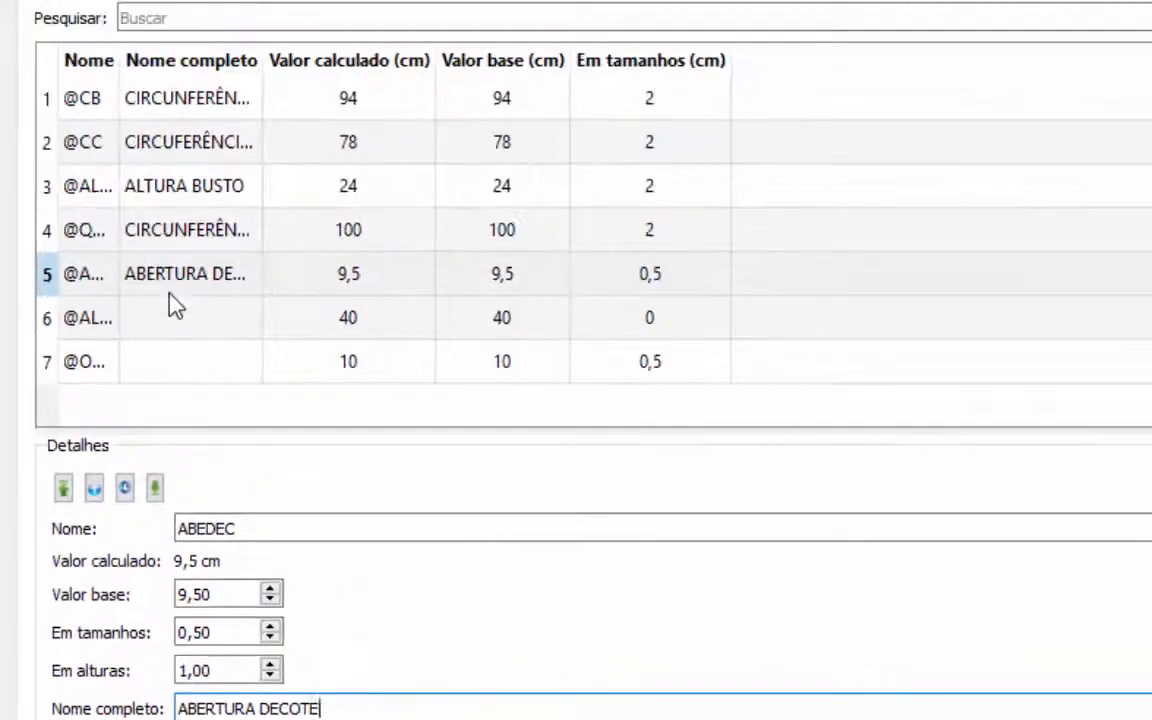
Give the ALTCINT measurement the full name ALTURA CINTURA.
{"action": "left_click", "coordinate": [168, 318]}
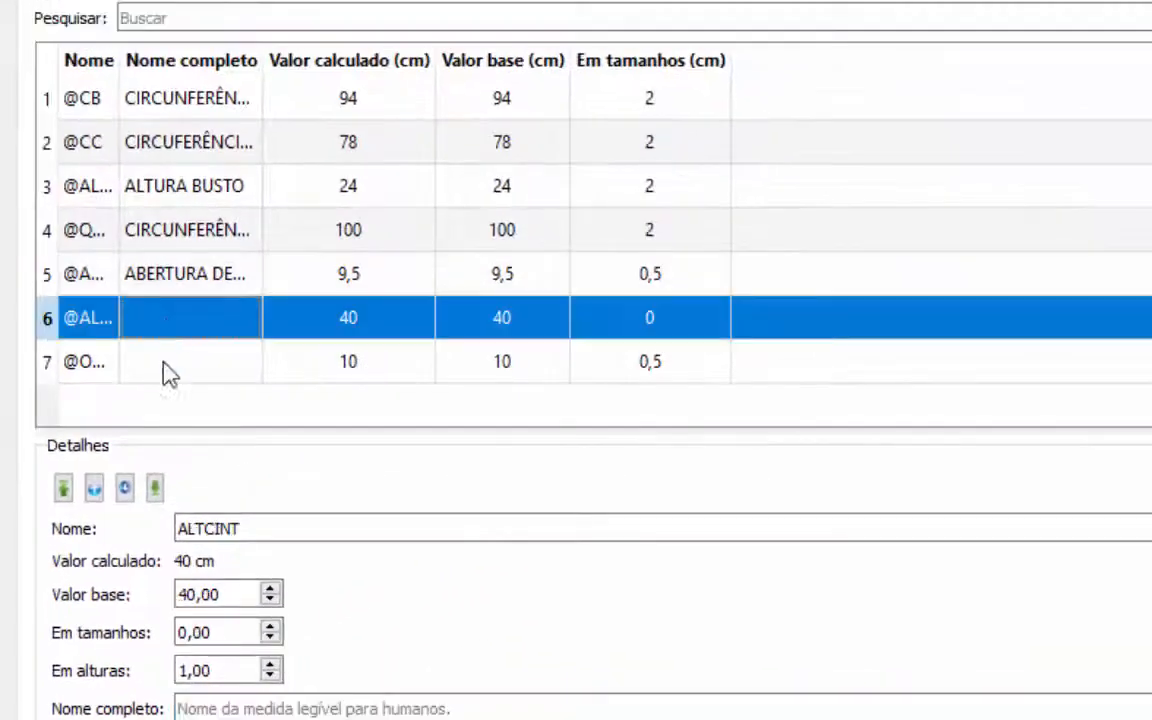
{"action": "left_click", "coordinate": [260, 708]}
{"action": "type", "text": "A"}
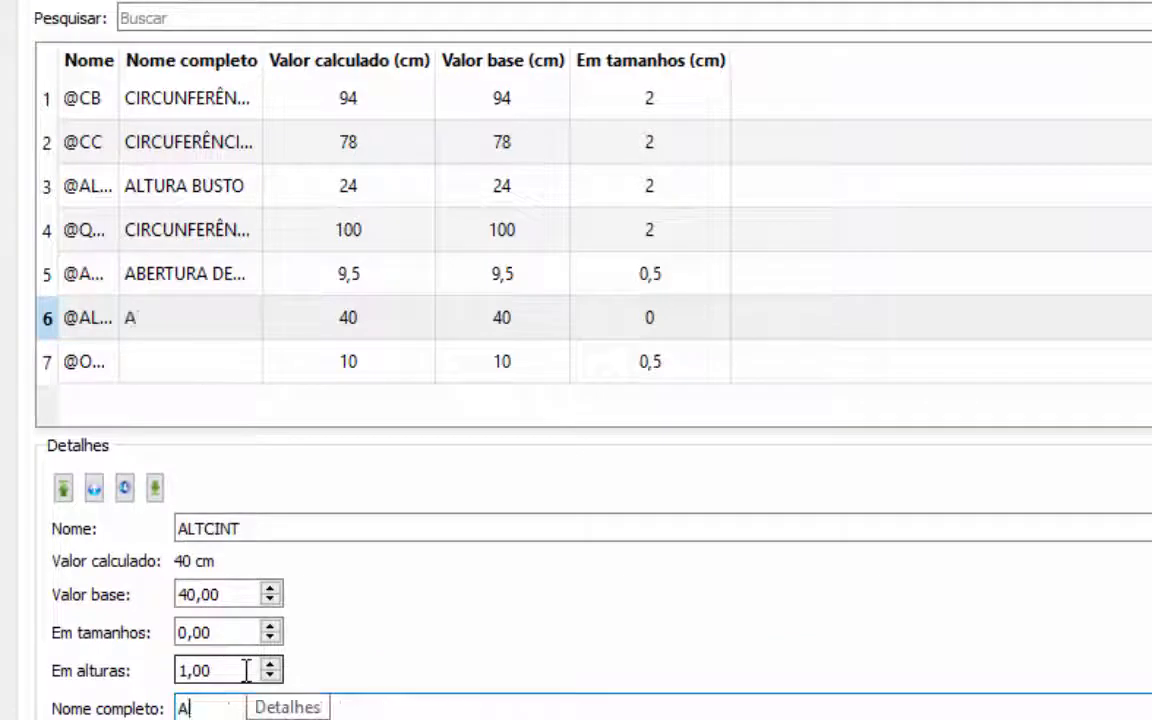
{"action": "type", "text": "LTURA CINTURA"}
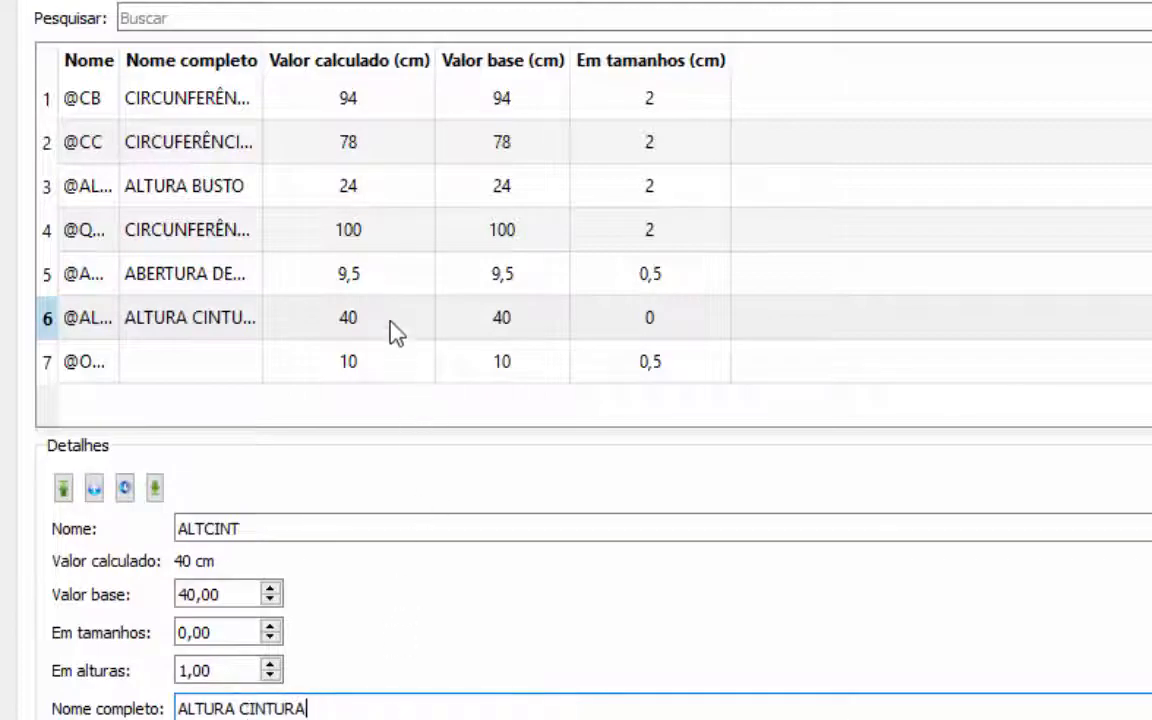
Give the OMB measurement the full name OMBRO.
{"action": "left_click", "coordinate": [395, 333]}
{"action": "left_click", "coordinate": [231, 370]}
{"action": "left_click", "coordinate": [313, 708]}
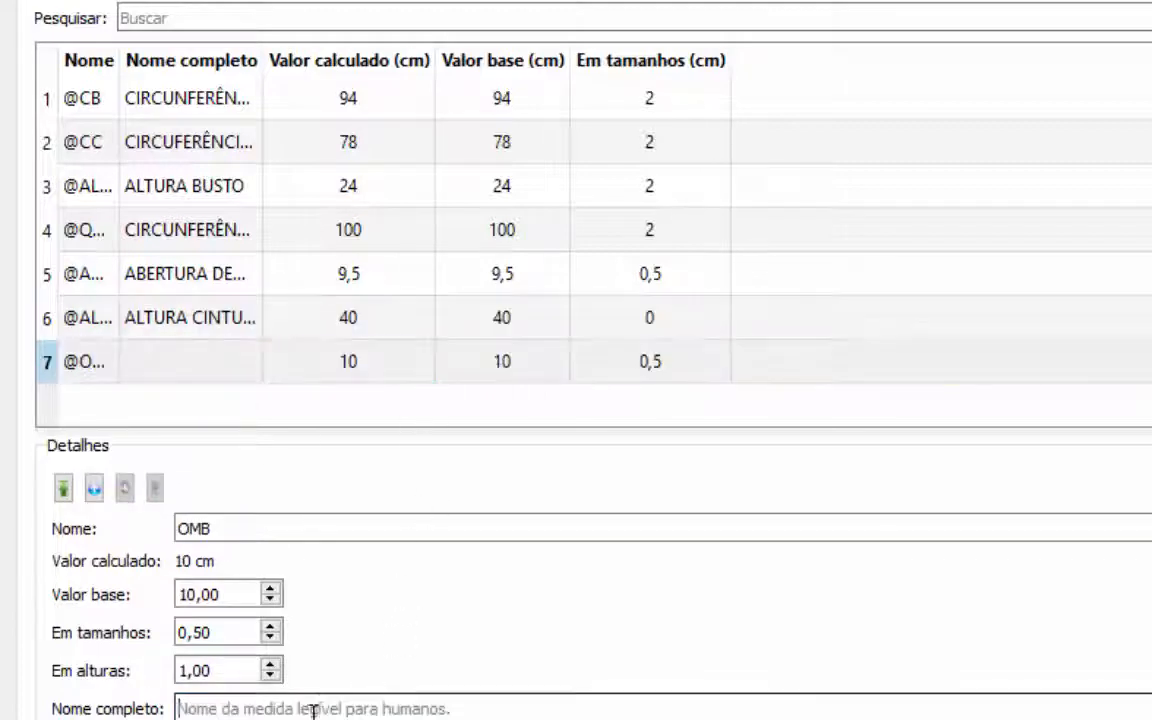
{"action": "type", "text": "OMBR"}
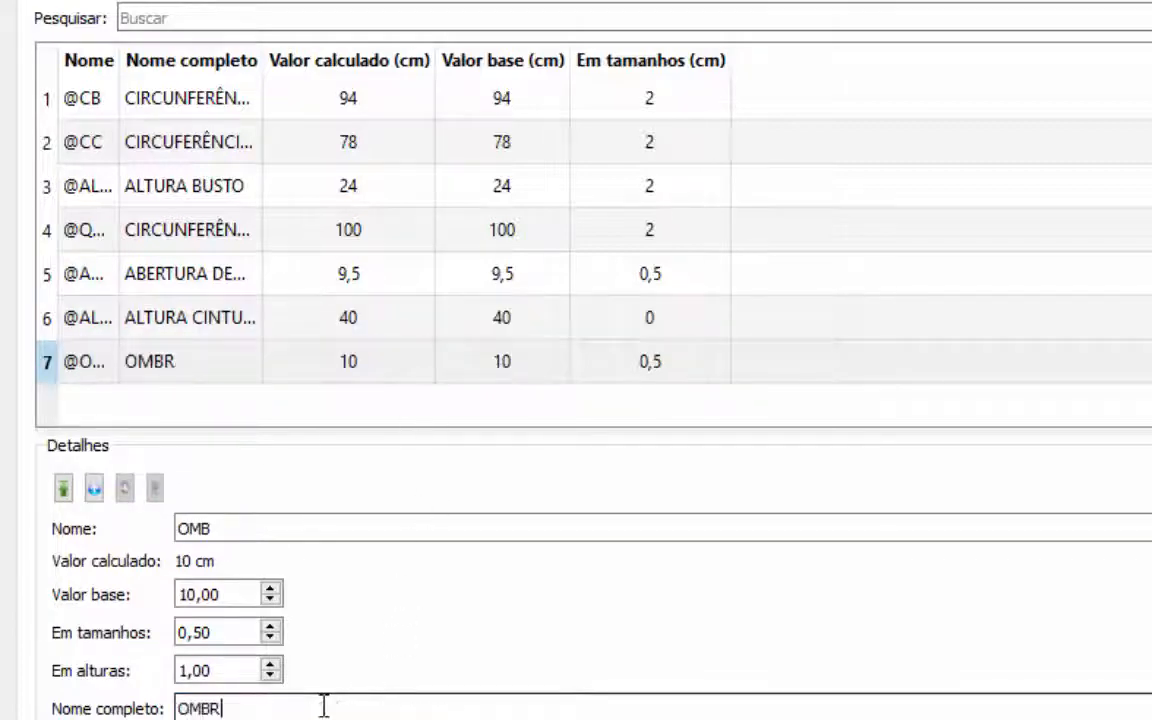
{"action": "type", "text": "O"}
Insert a custom measurement directly after ABEDEC and name it CAIDEC.
{"action": "left_click", "coordinate": [510, 272]}
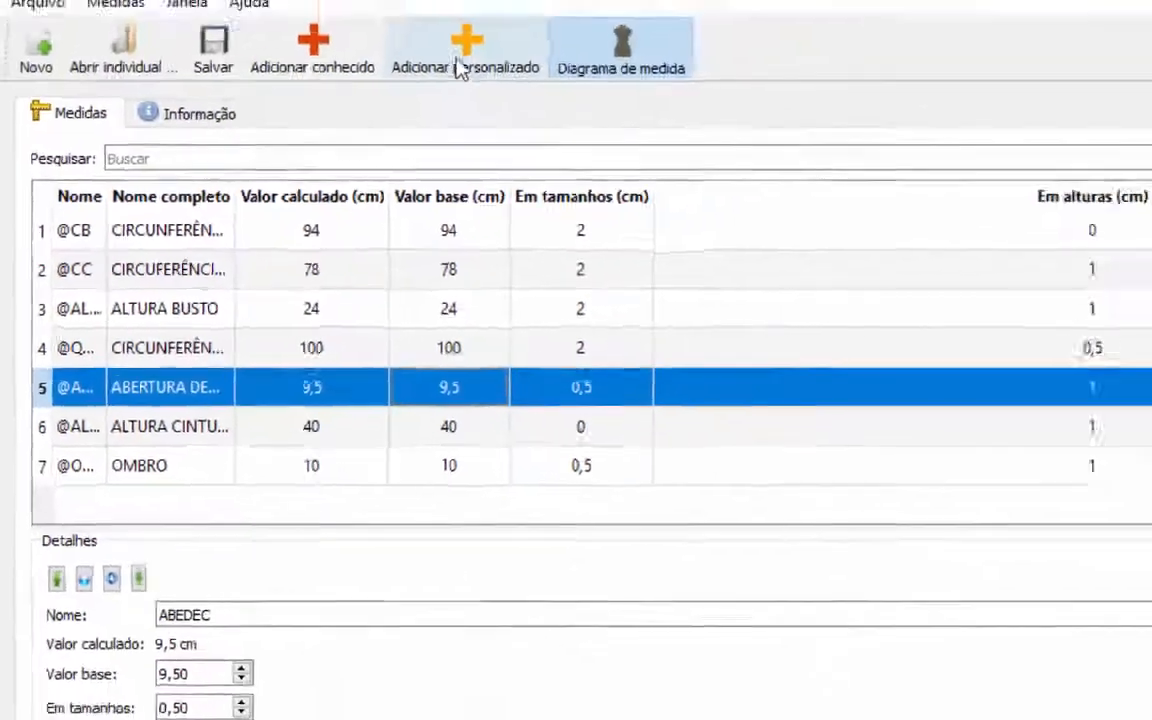
{"action": "left_click", "coordinate": [459, 68]}
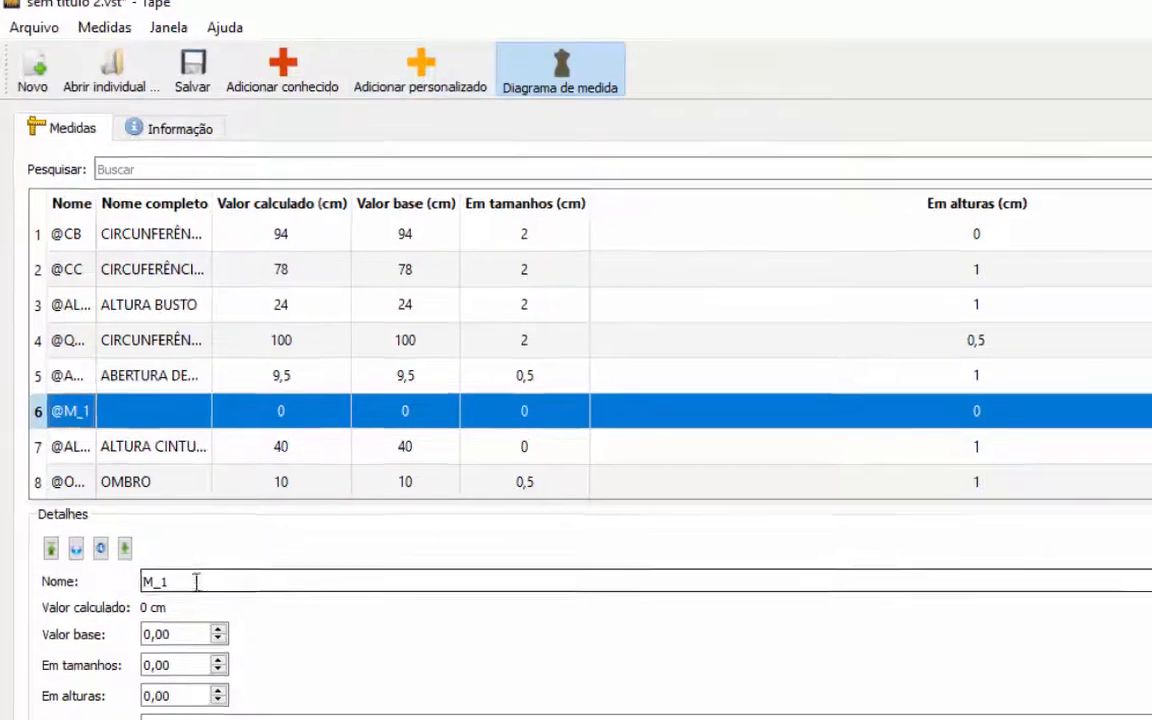
{"action": "double_click", "coordinate": [196, 582]}
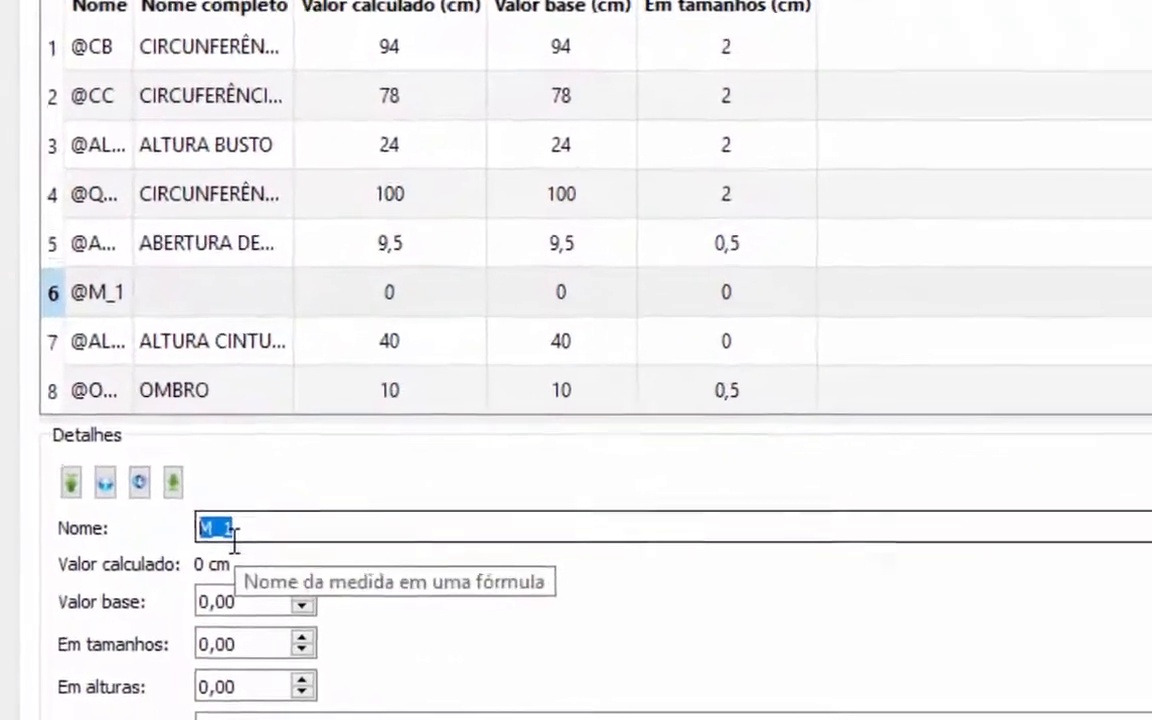
{"action": "type", "text": "CA"}
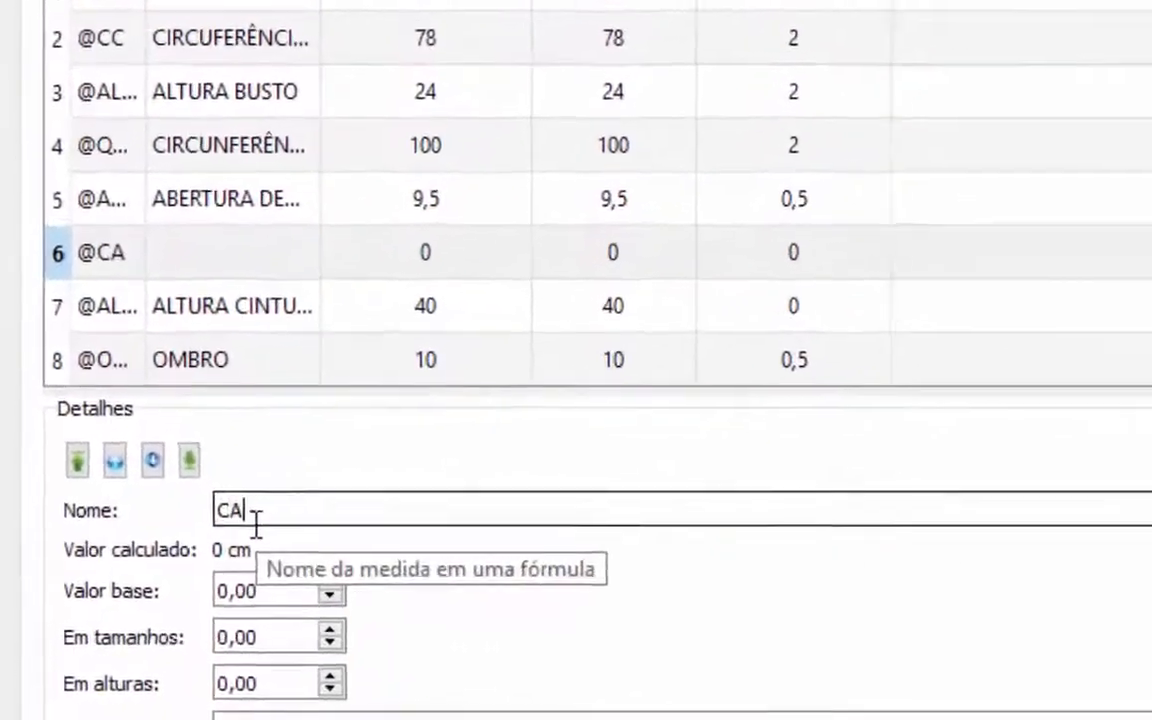
{"action": "type", "text": "IMENTO"}
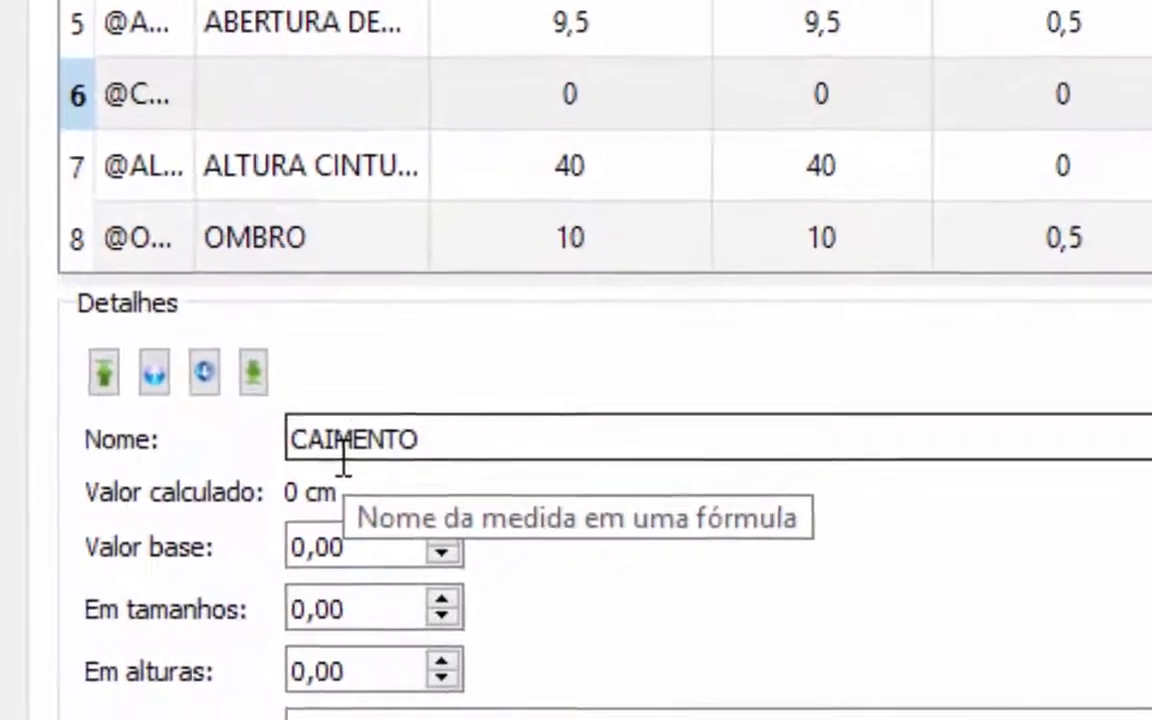
{"action": "key", "text": "BackSpace"}
{"action": "key", "text": "BackSpace"}
{"action": "key", "text": "BackSpace"}
{"action": "key", "text": "BackSpace"}
{"action": "key", "text": "BackSpace"}
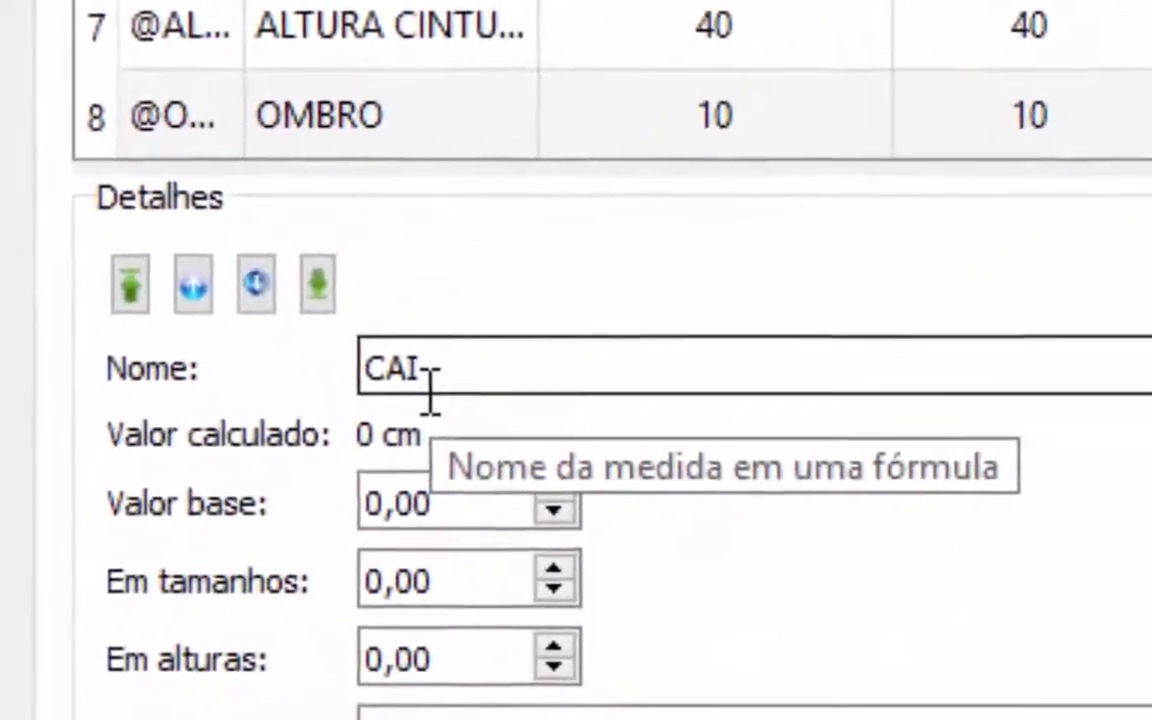
{"action": "type", "text": "DEC"}
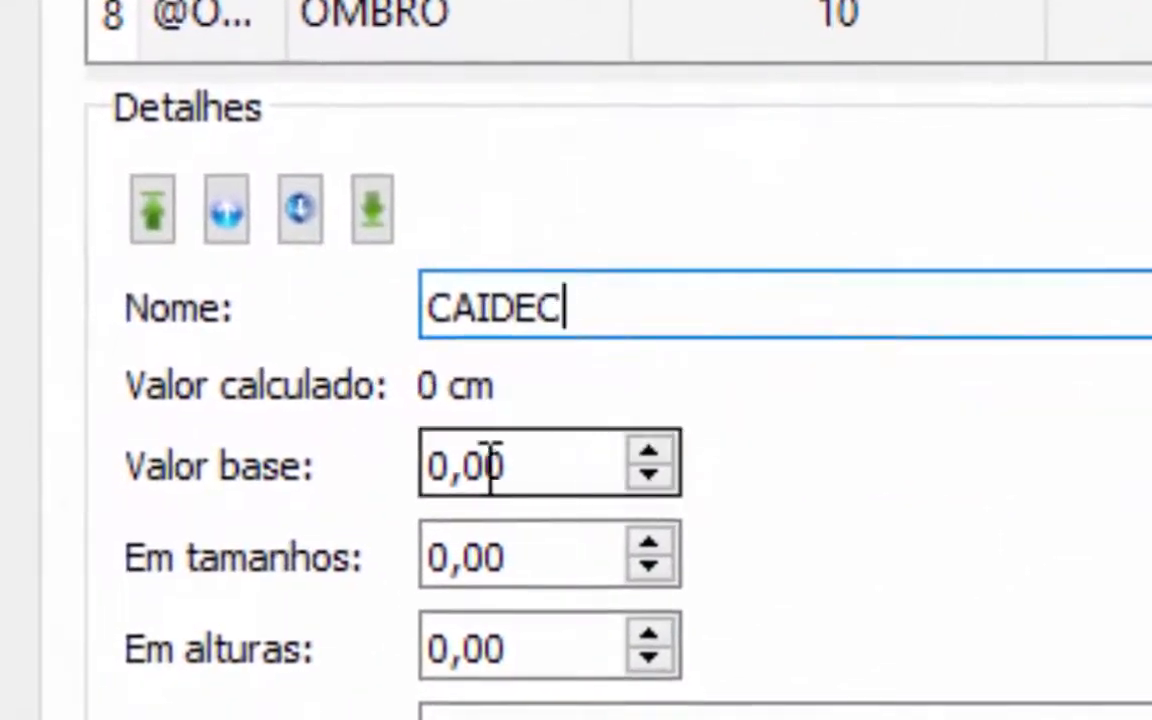
Set the CAIDEC measurement's base value to 9,5 cm and its increment between sizes to 0.
{"action": "left_click_drag", "start_coordinate": [566, 465], "coordinate": [330, 485]}
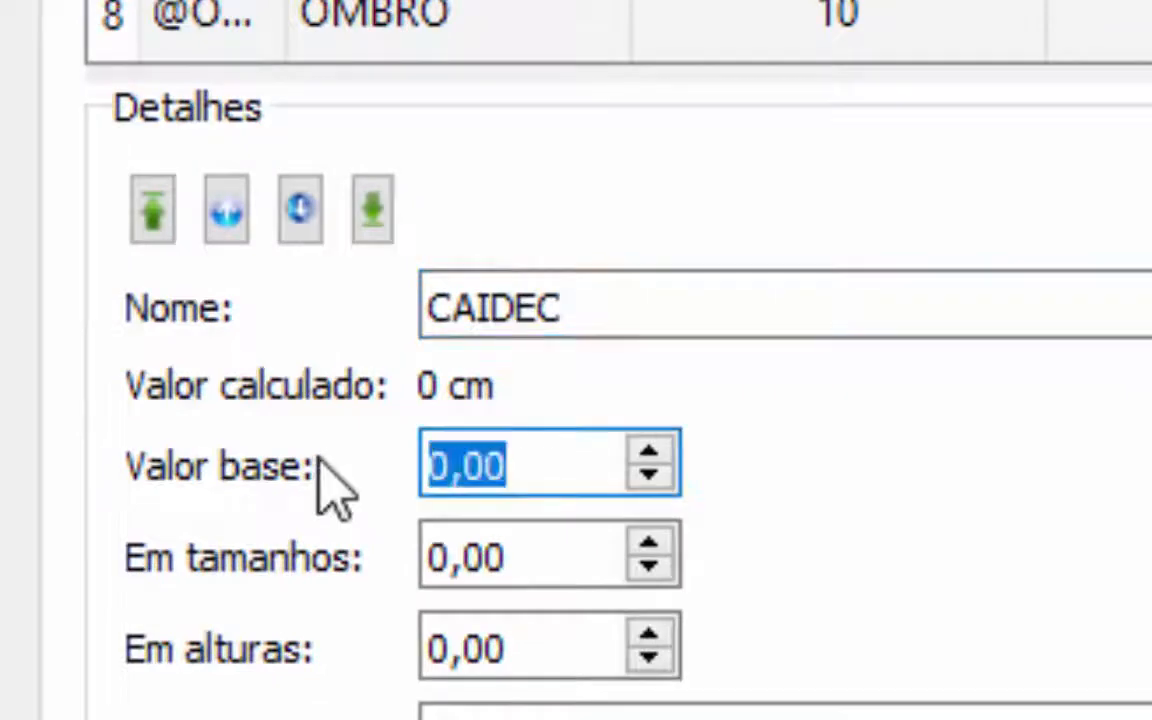
{"action": "type", "text": "9,5"}
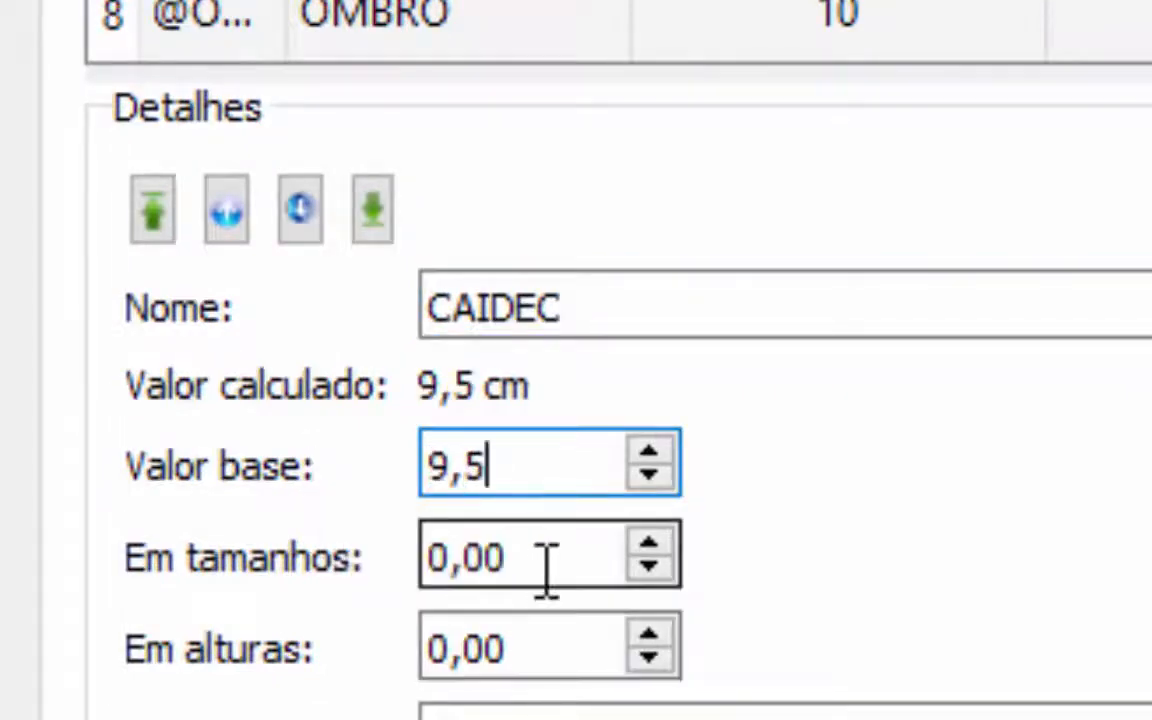
{"action": "left_click_drag", "start_coordinate": [547, 560], "coordinate": [306, 566]}
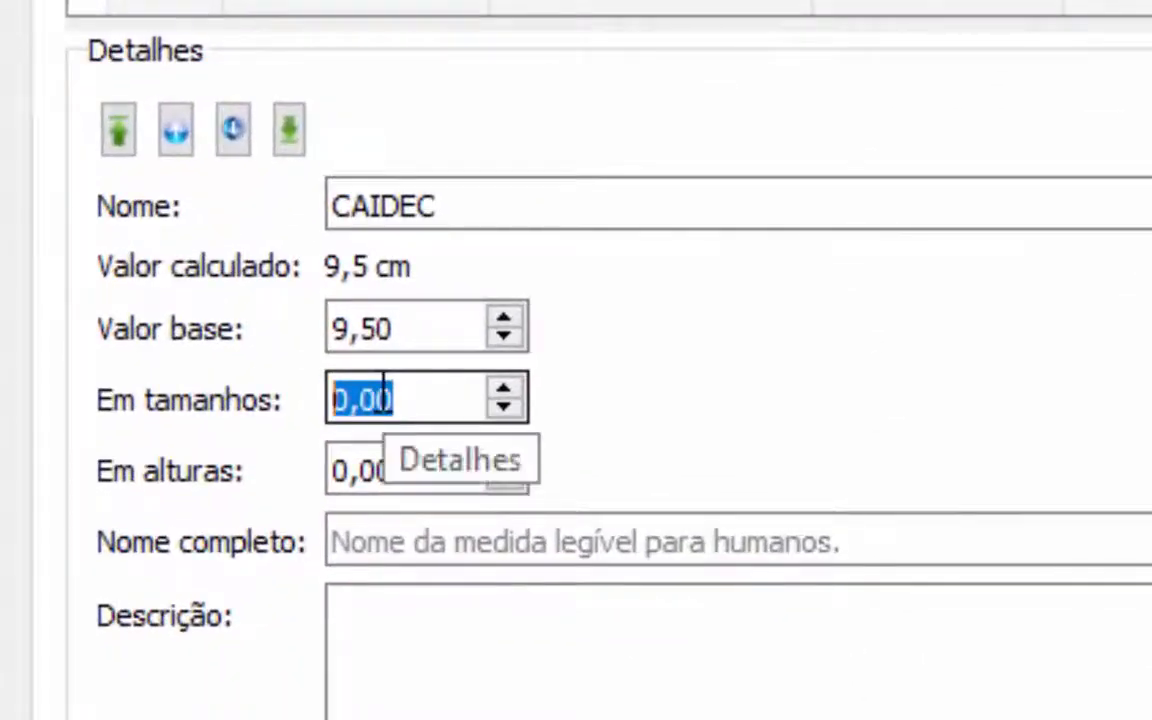
{"action": "type", "text": ",5"}
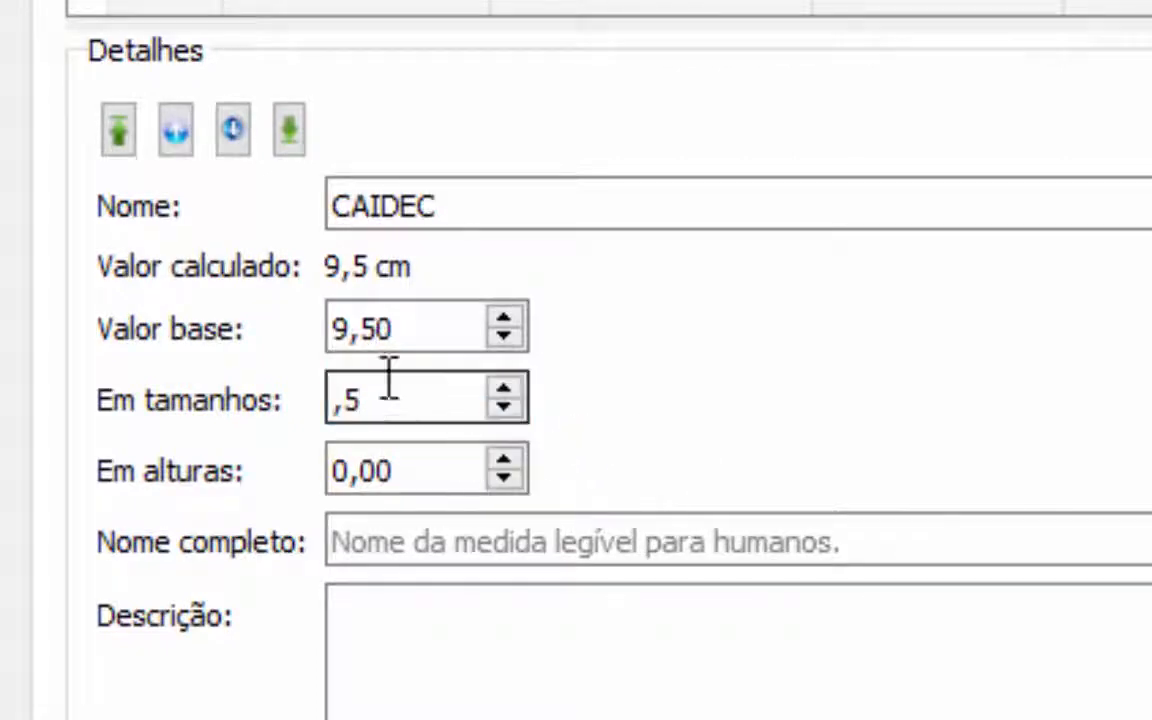
{"action": "left_click_drag", "start_coordinate": [393, 401], "coordinate": [283, 419]}
{"action": "type", "text": "0"}
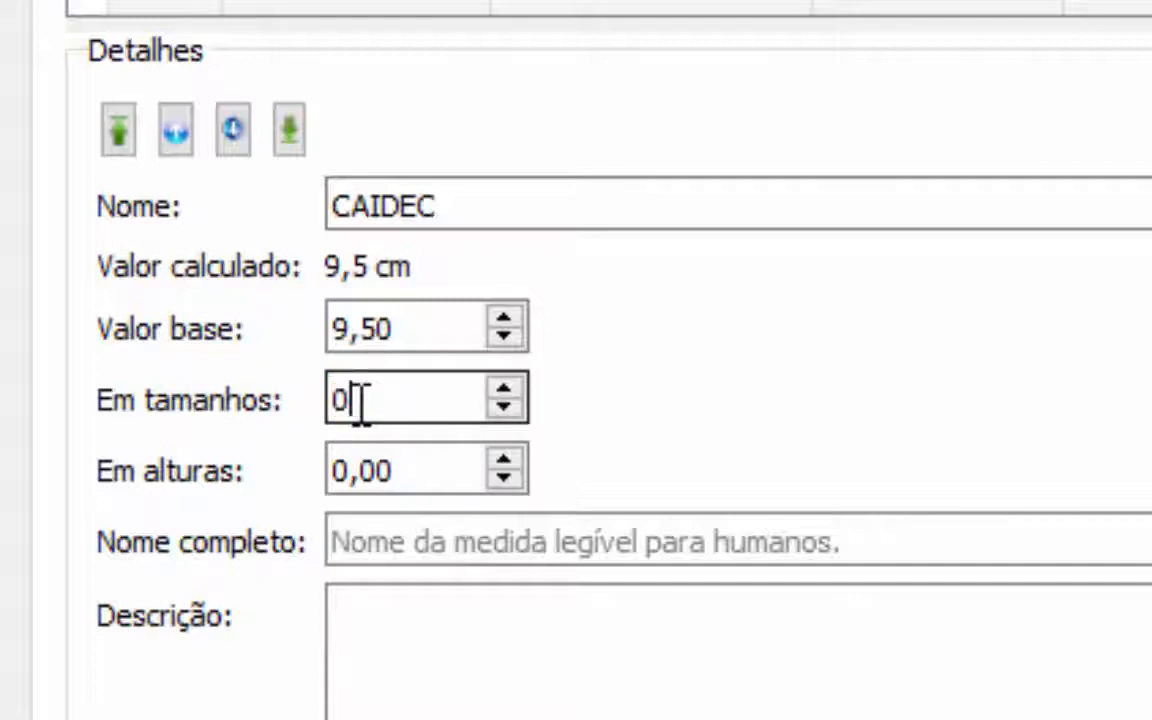
{"action": "key", "text": "Tab"}
{"action": "key", "text": "End"}
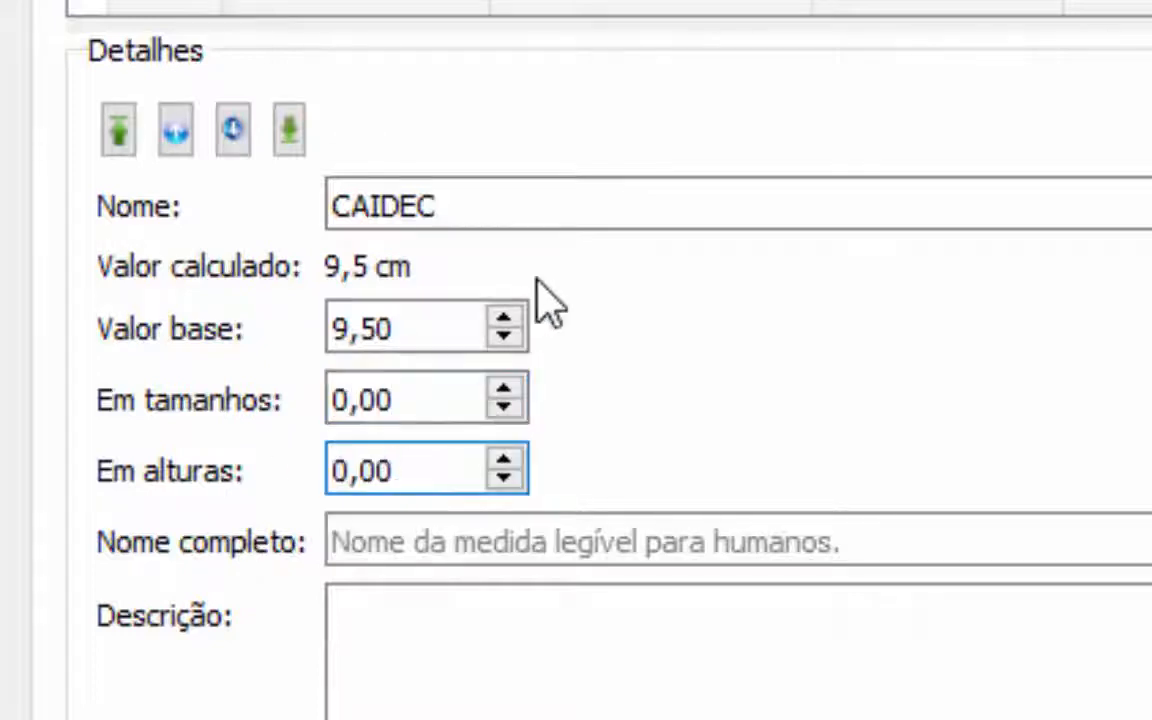
Set the CAIDEC measurement's increment between heights to 0,5 cm and its full name to CAIMENTO DECOTE.
{"action": "left_click_drag", "start_coordinate": [442, 483], "coordinate": [283, 470]}
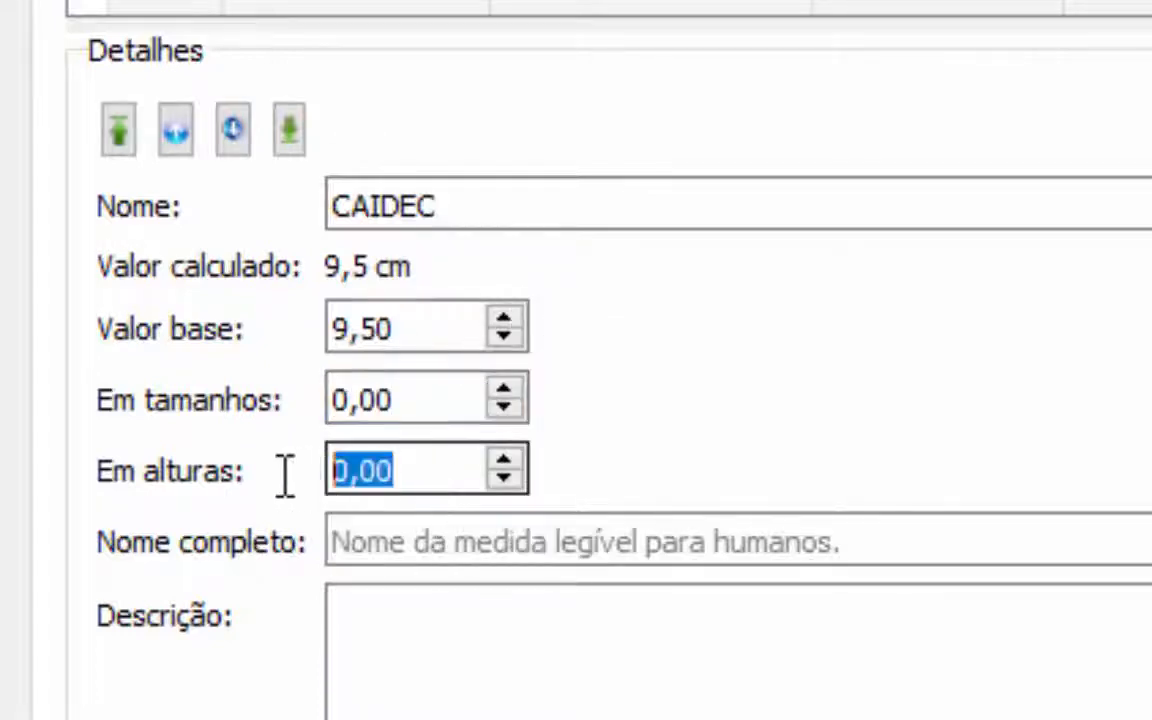
{"action": "type", "text": ",5"}
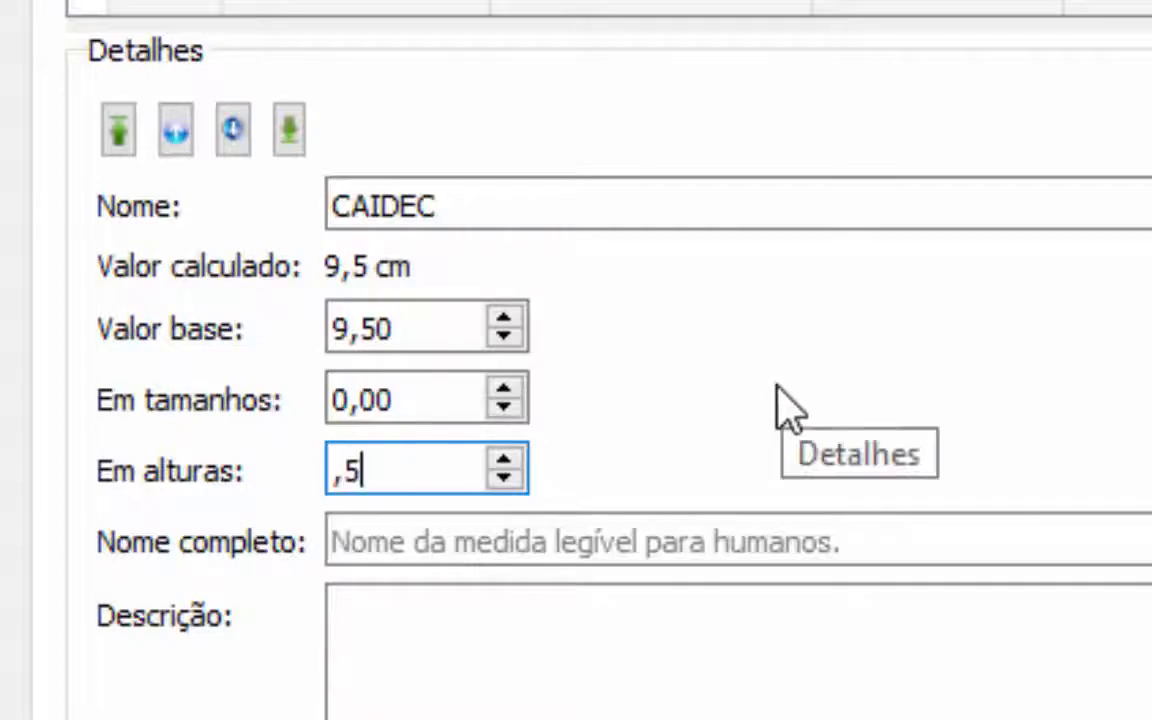
{"action": "left_click", "coordinate": [668, 205]}
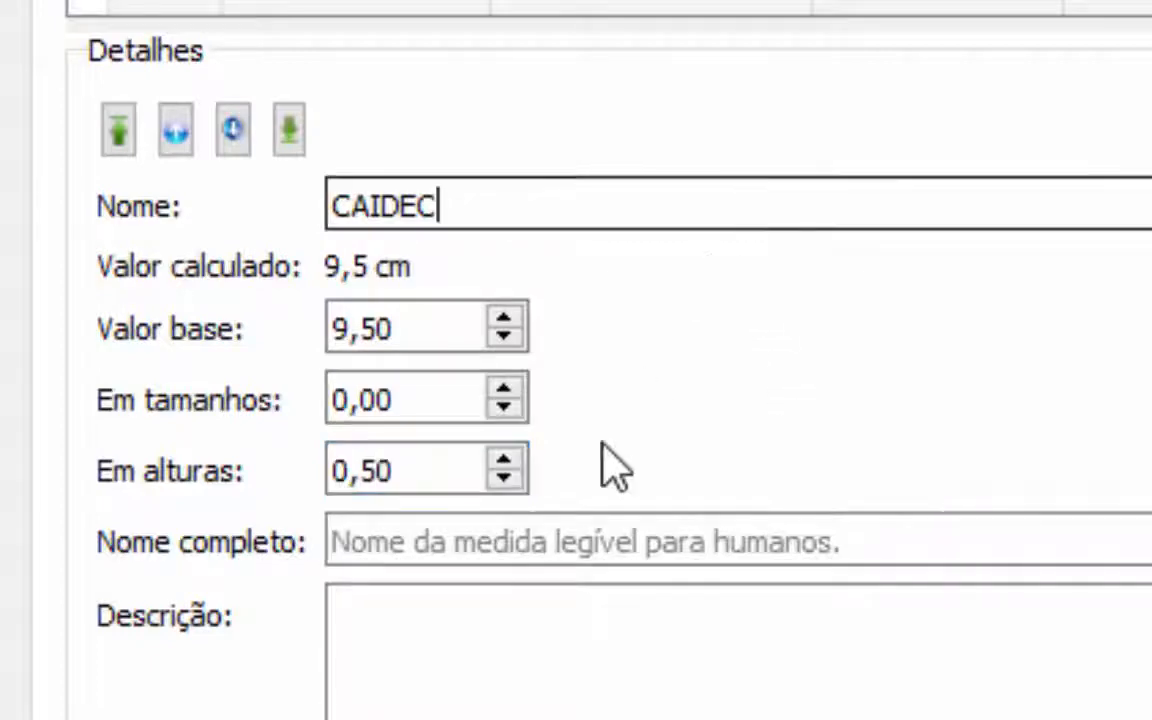
{"action": "left_click", "coordinate": [595, 545]}
{"action": "type", "text": "CAI"}
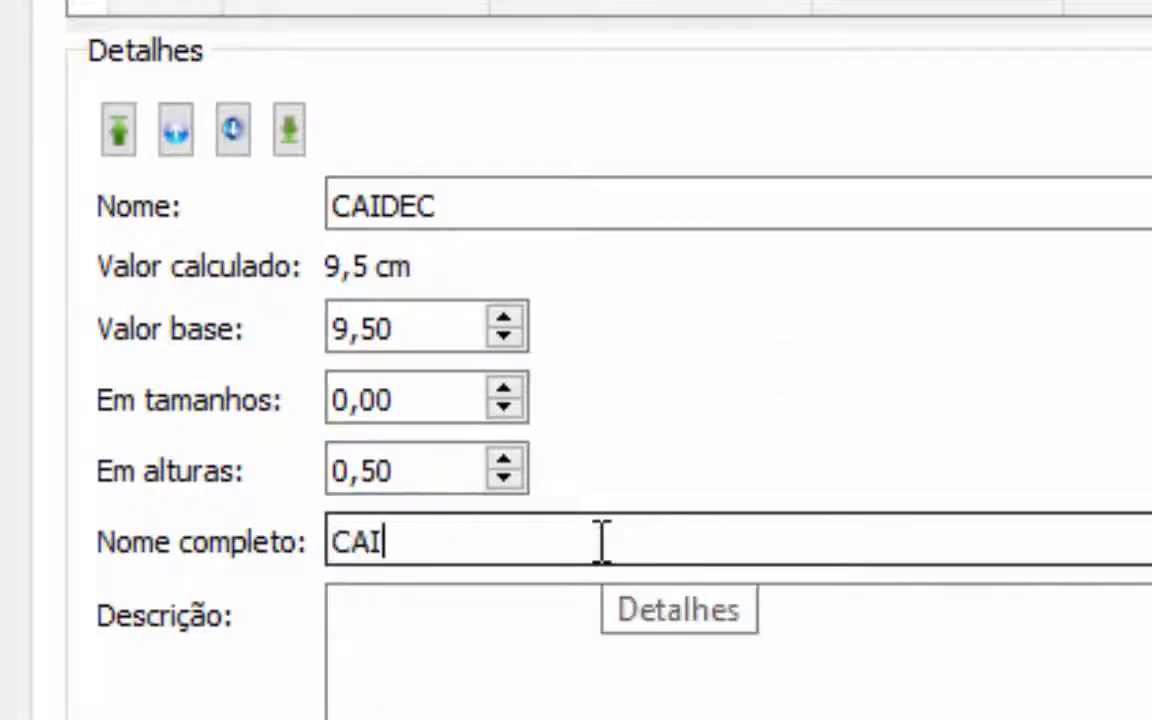
{"action": "type", "text": "MENTO DECO"}
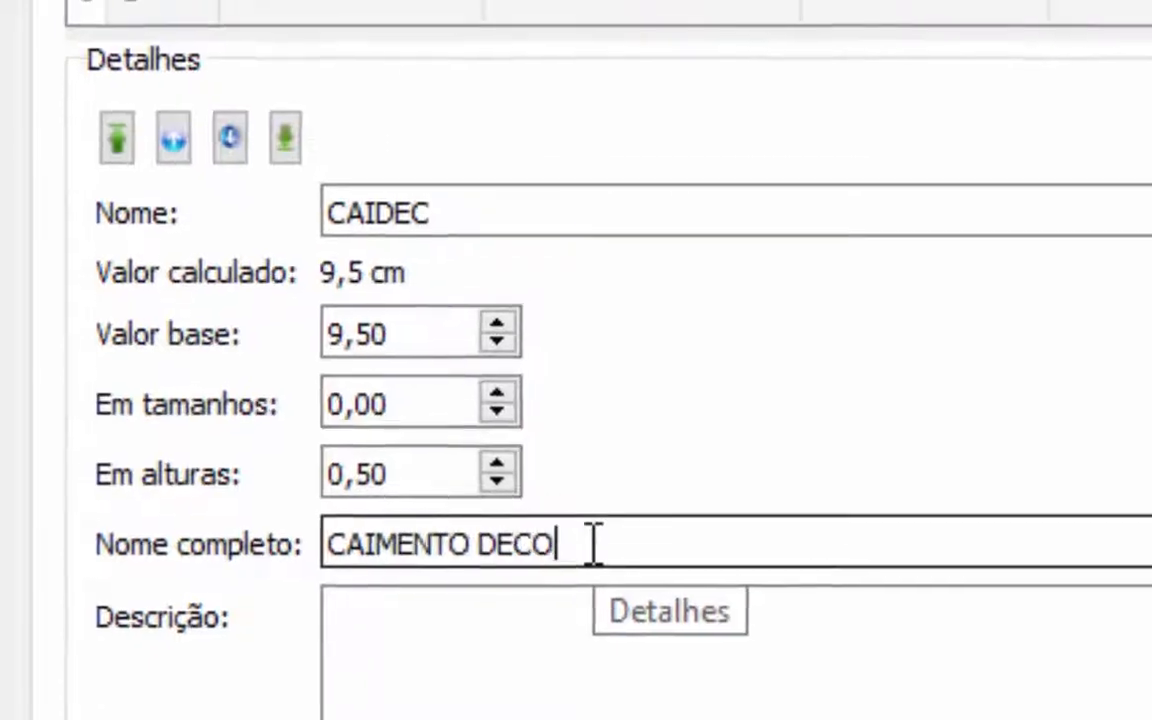
{"action": "type", "text": "TE"}
Insert a custom measurement directly after ALTCINT, using ENTRESEIOS as both its name and full name.
{"action": "left_click", "coordinate": [700, 45]}
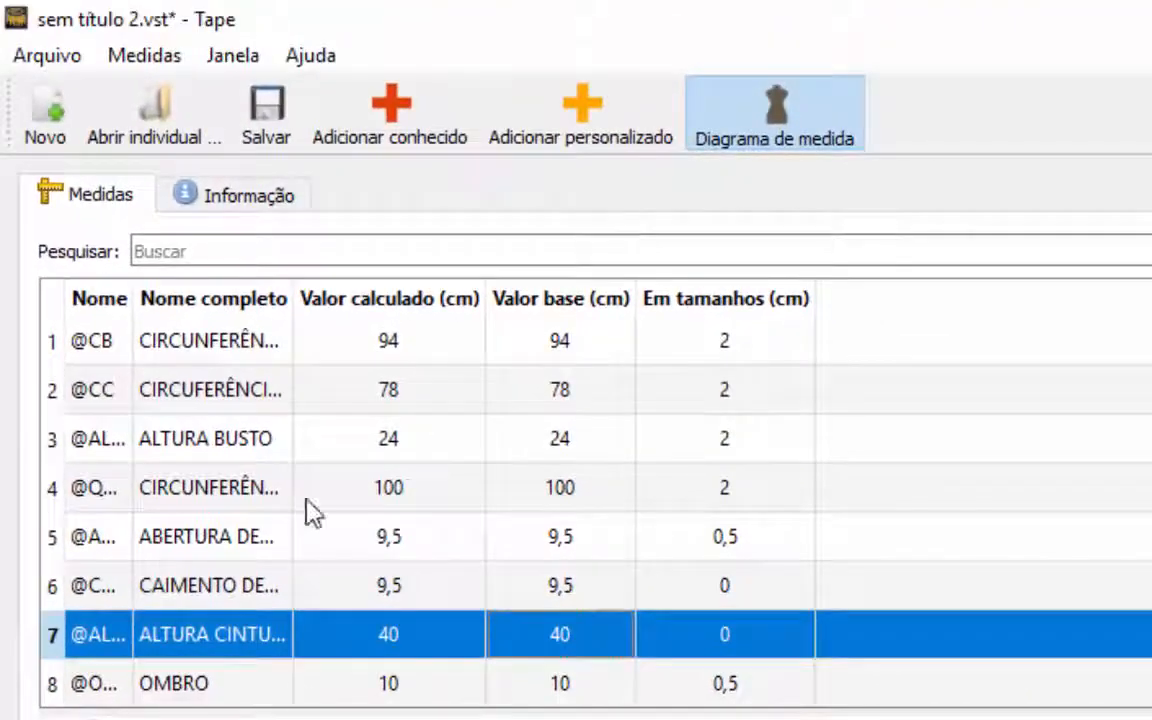
{"action": "left_click", "coordinate": [610, 141]}
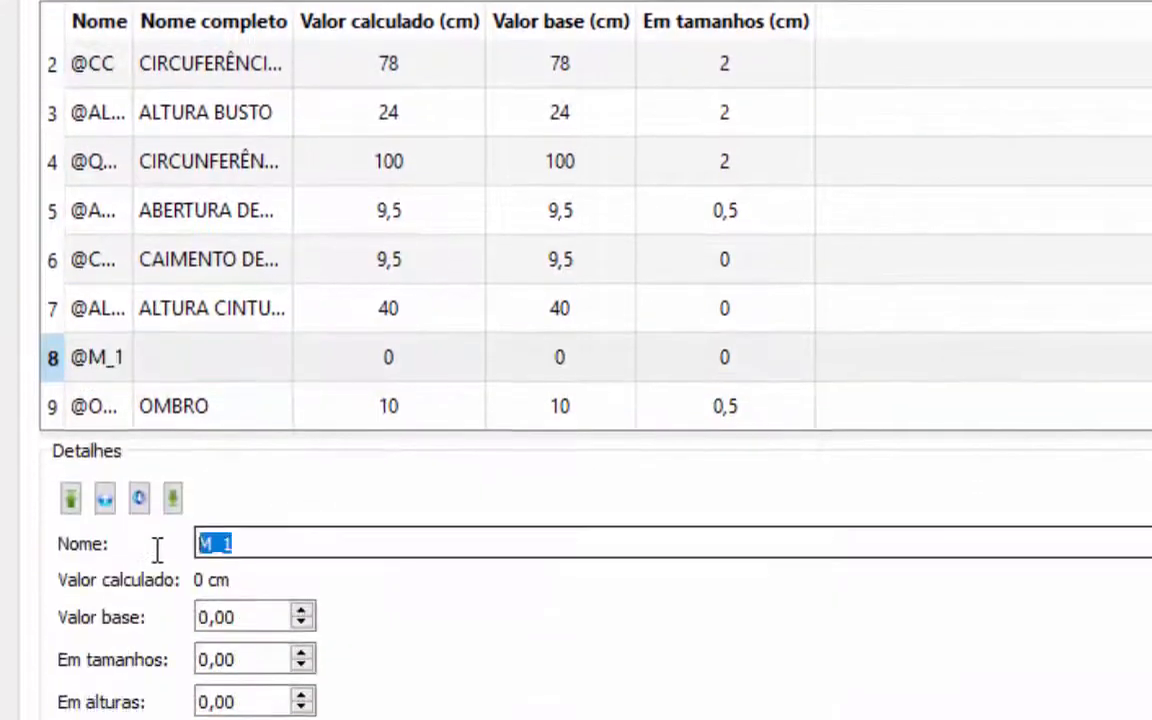
{"action": "type", "text": "ENTRE"}
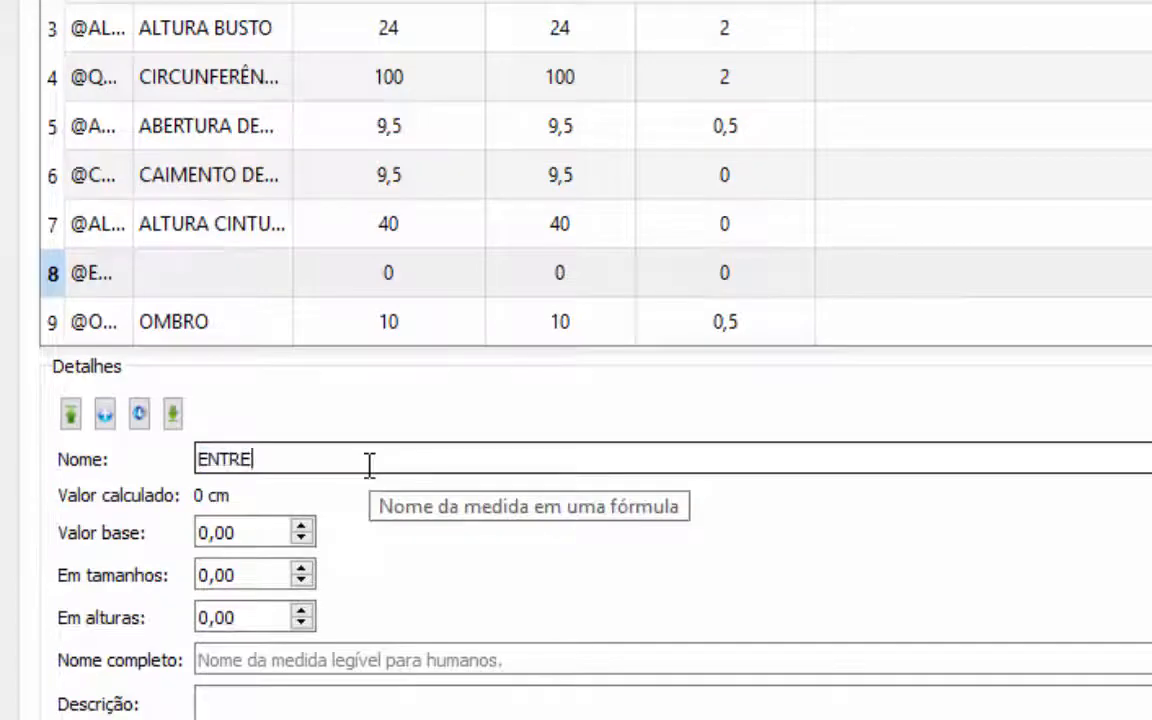
{"action": "type", "text": "SEIOS"}
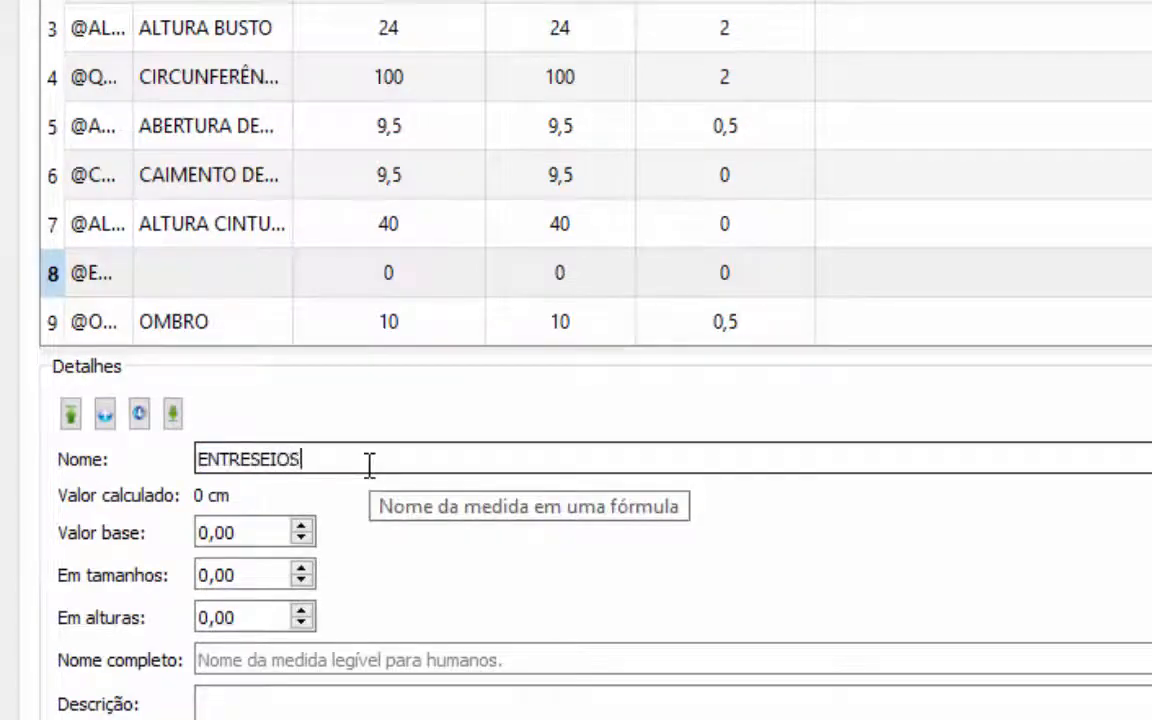
{"action": "left_click", "coordinate": [342, 657]}
{"action": "type", "text": "EN"}
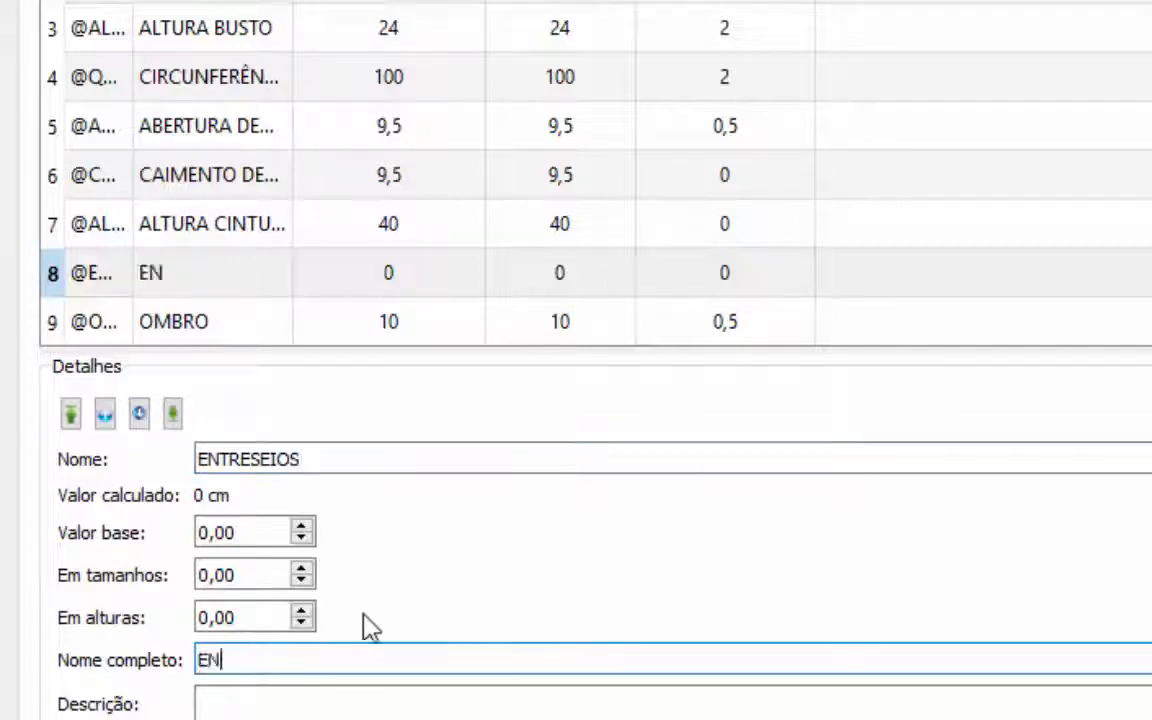
{"action": "type", "text": "TRESEIOS"}
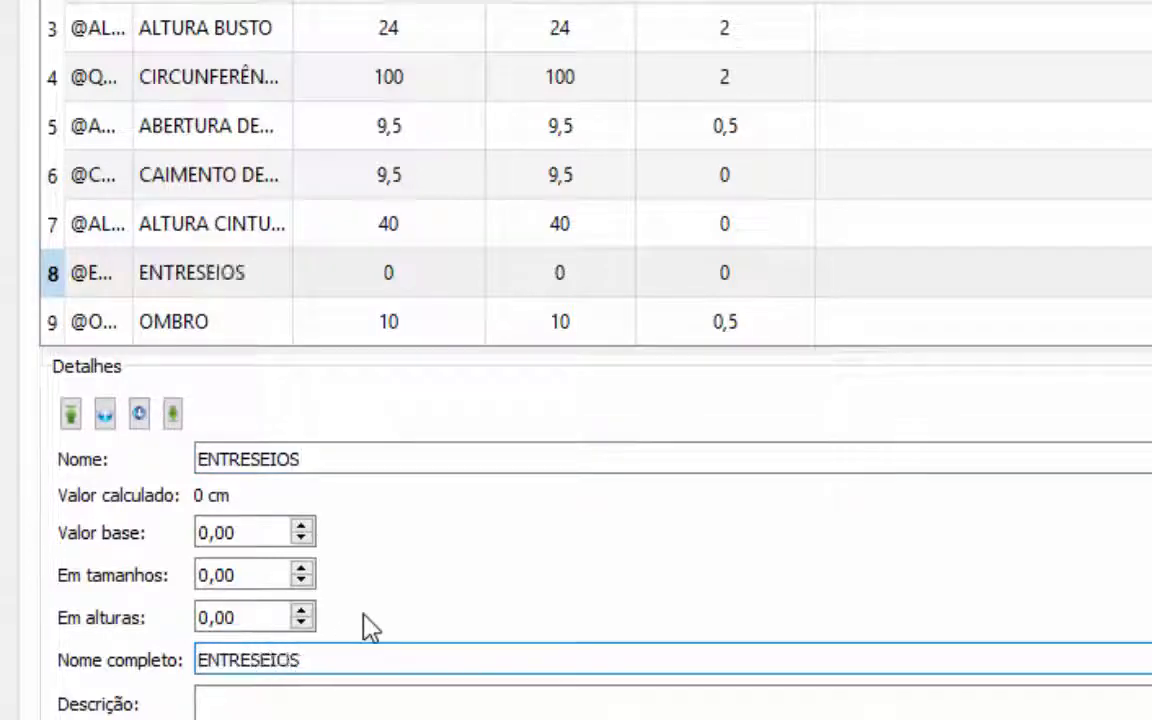
Set the ENTRESEIOS measurement's base value to 8,5 cm and its increment between sizes to 0,5 cm.
{"action": "double_click", "coordinate": [246, 532]}
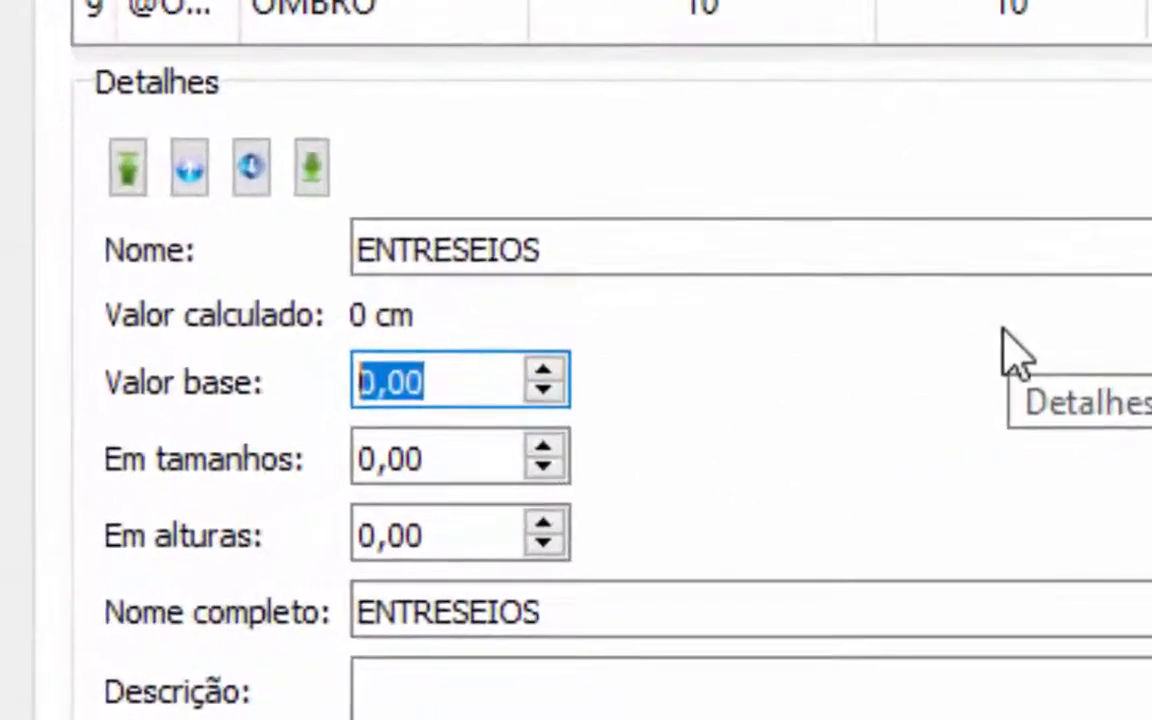
{"action": "type", "text": "8,"}
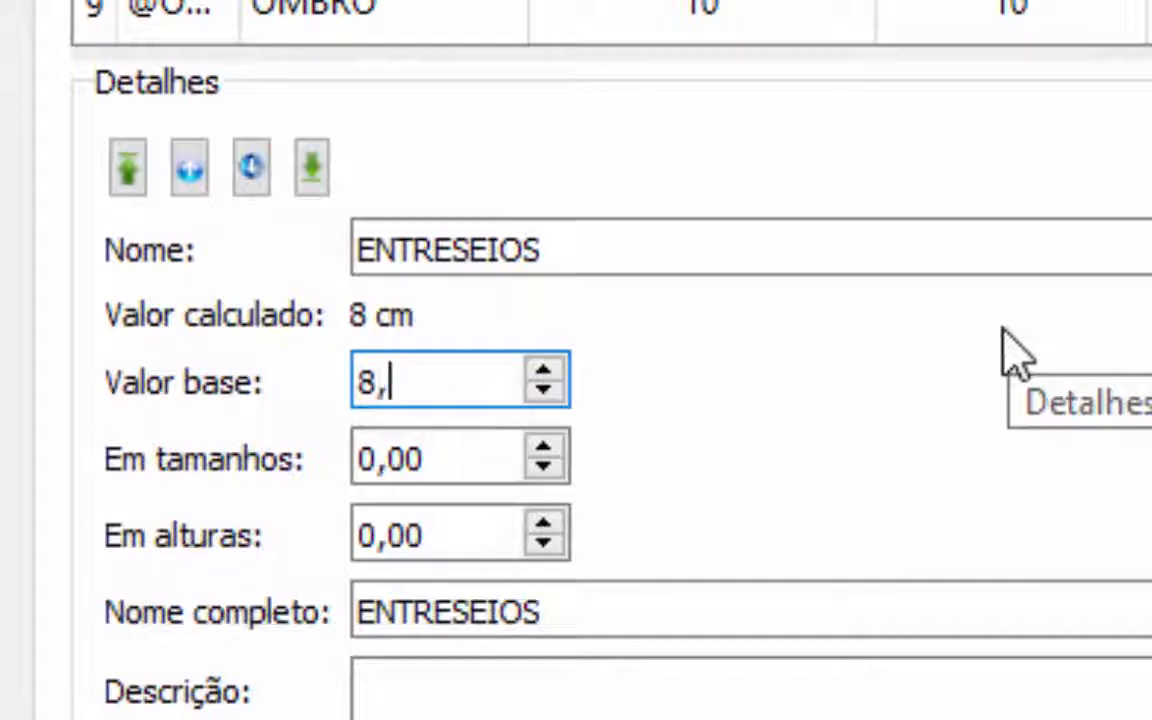
{"action": "type", "text": "5"}
{"action": "left_click", "coordinate": [467, 458]}
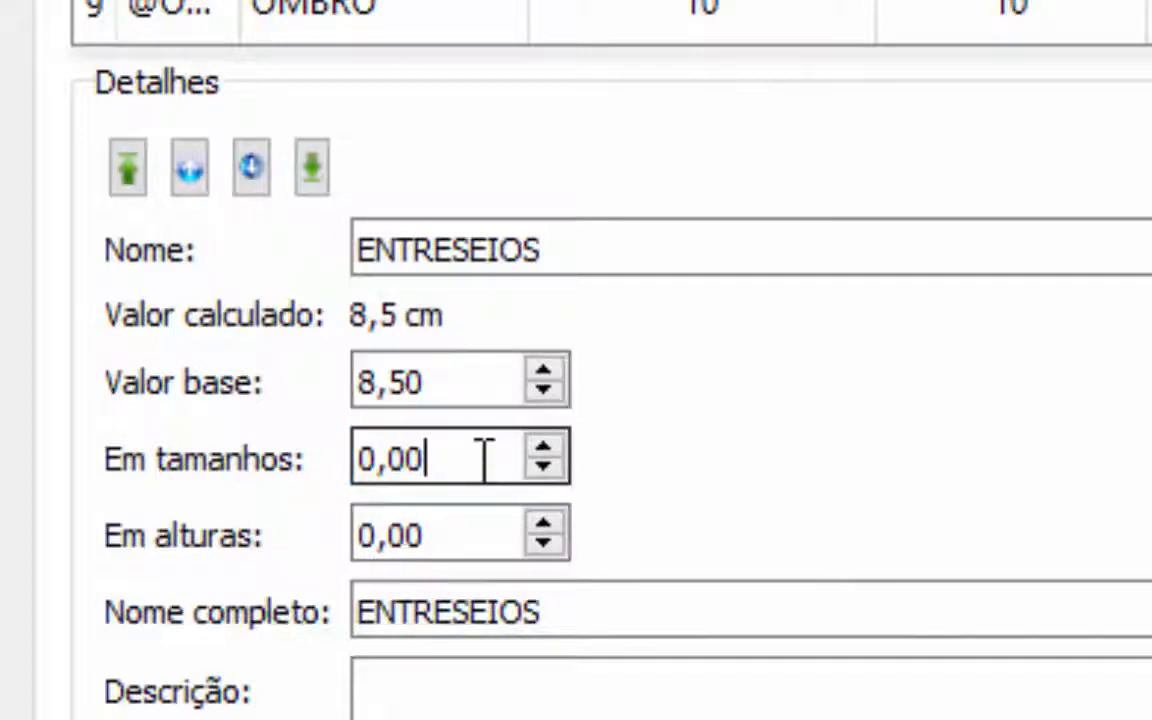
{"action": "double_click", "coordinate": [411, 465]}
{"action": "type", "text": ","}
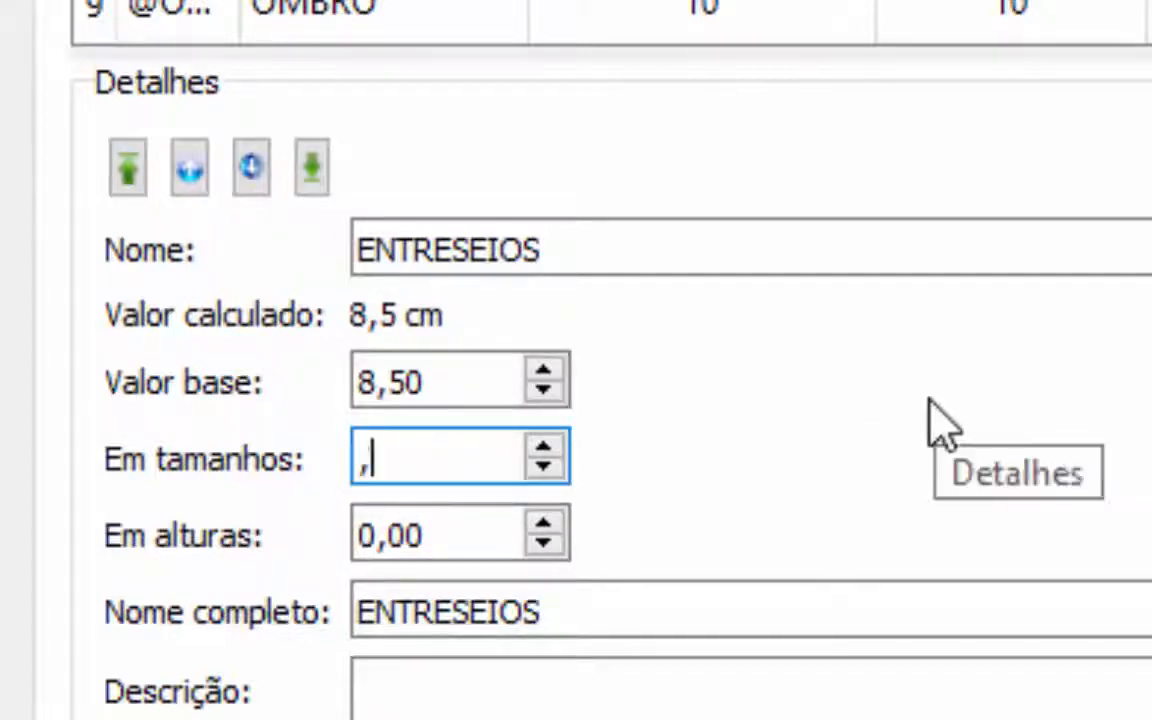
{"action": "type", "text": "5"}
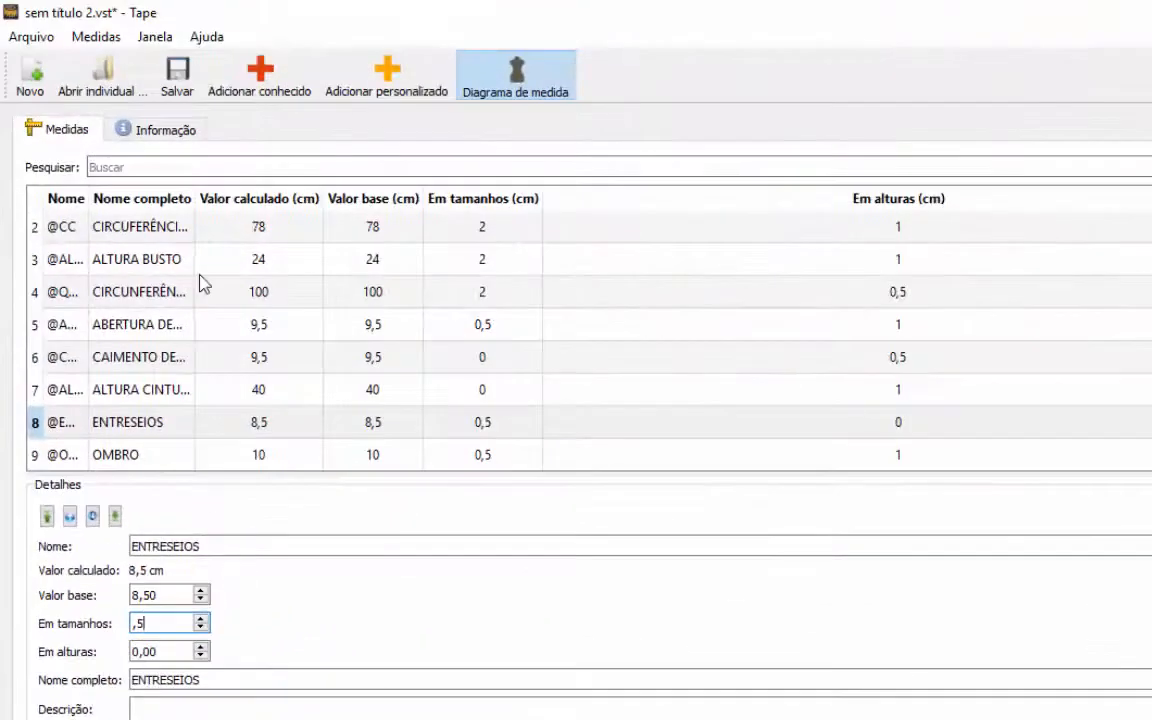
{"action": "scroll", "coordinate": [240, 340], "scroll_direction": "up", "scroll_amount": 1}
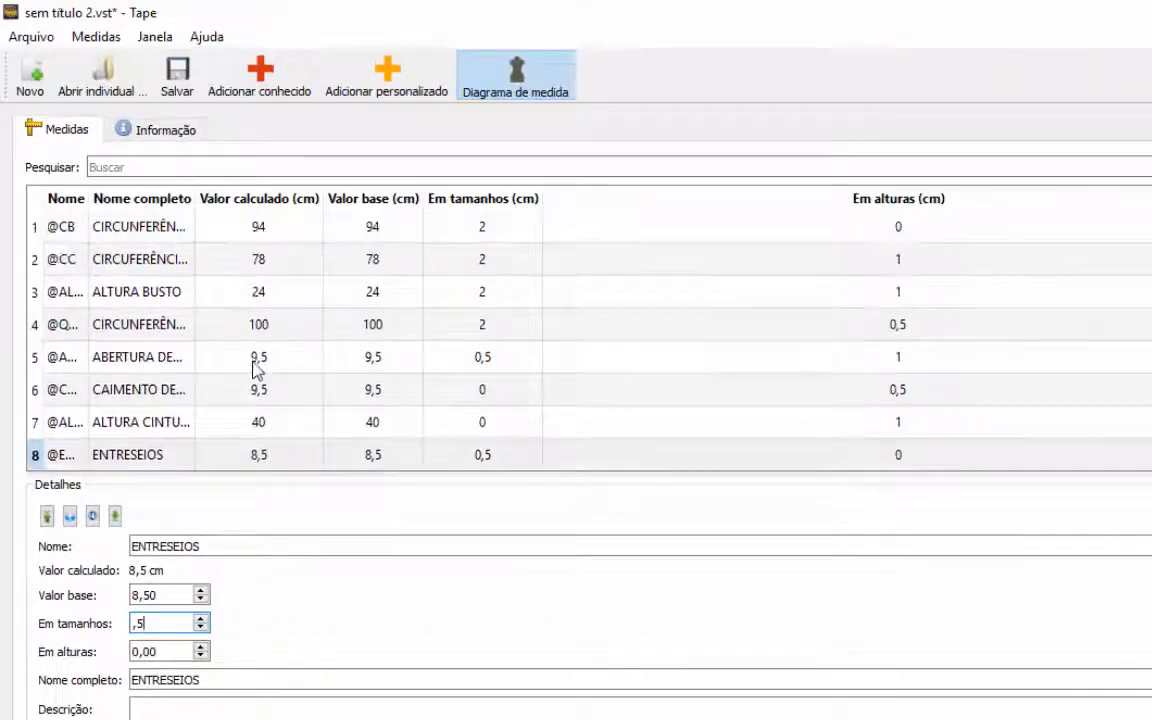
Review the measurement table's rows with their base values and their size and height increments.
{"action": "scroll", "coordinate": [255, 360], "scroll_direction": "down", "scroll_amount": 1}
{"action": "scroll", "coordinate": [258, 353], "scroll_direction": "up", "scroll_amount": 1}
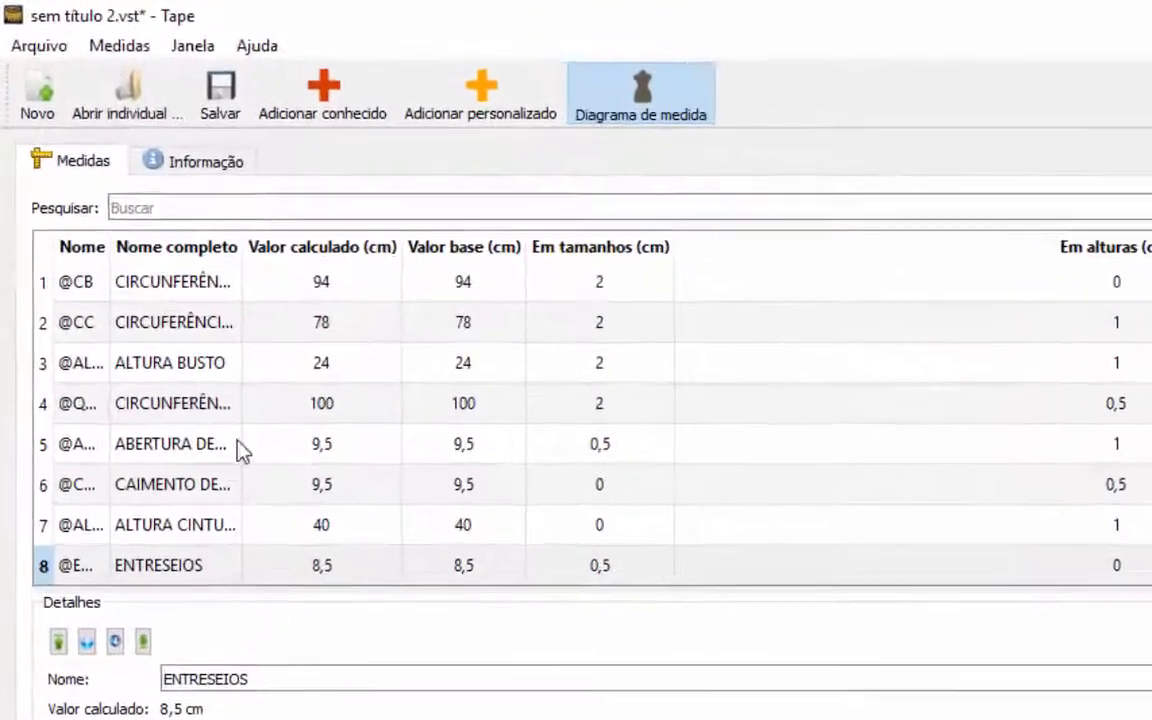
{"action": "scroll", "coordinate": [194, 363], "scroll_direction": "down", "scroll_amount": 1}
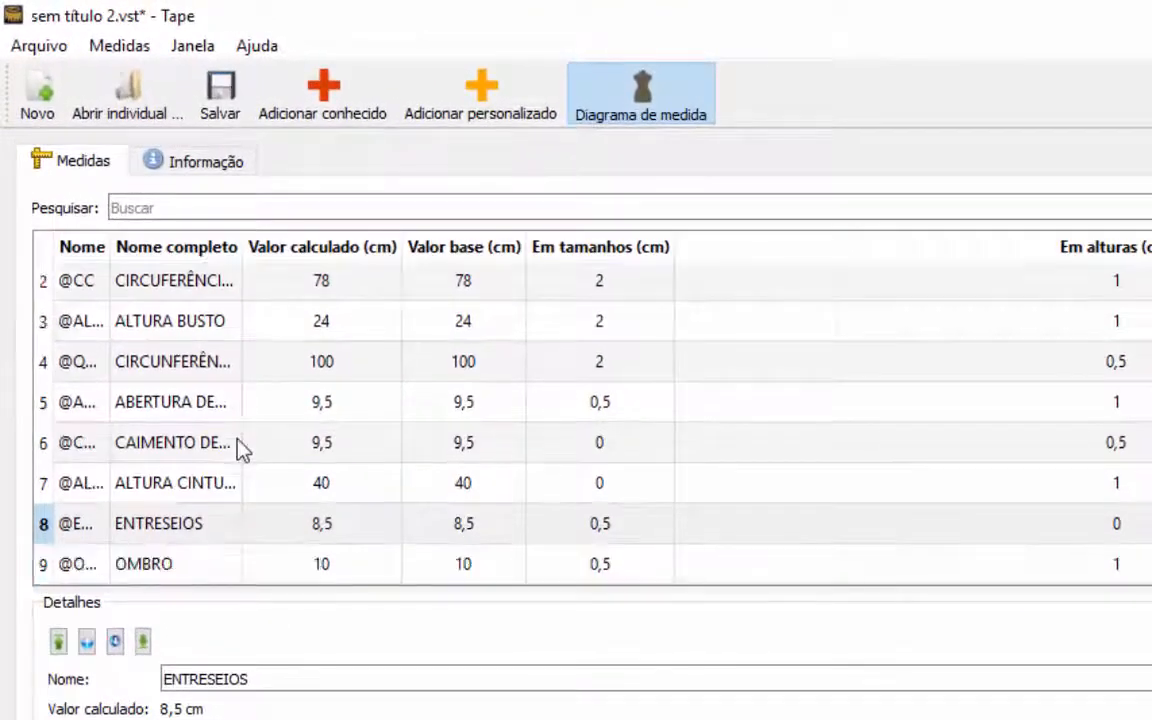
{"action": "scroll", "coordinate": [239, 465], "scroll_direction": "up", "scroll_amount": 1}
{"action": "scroll", "coordinate": [240, 432], "scroll_direction": "down", "scroll_amount": 1}
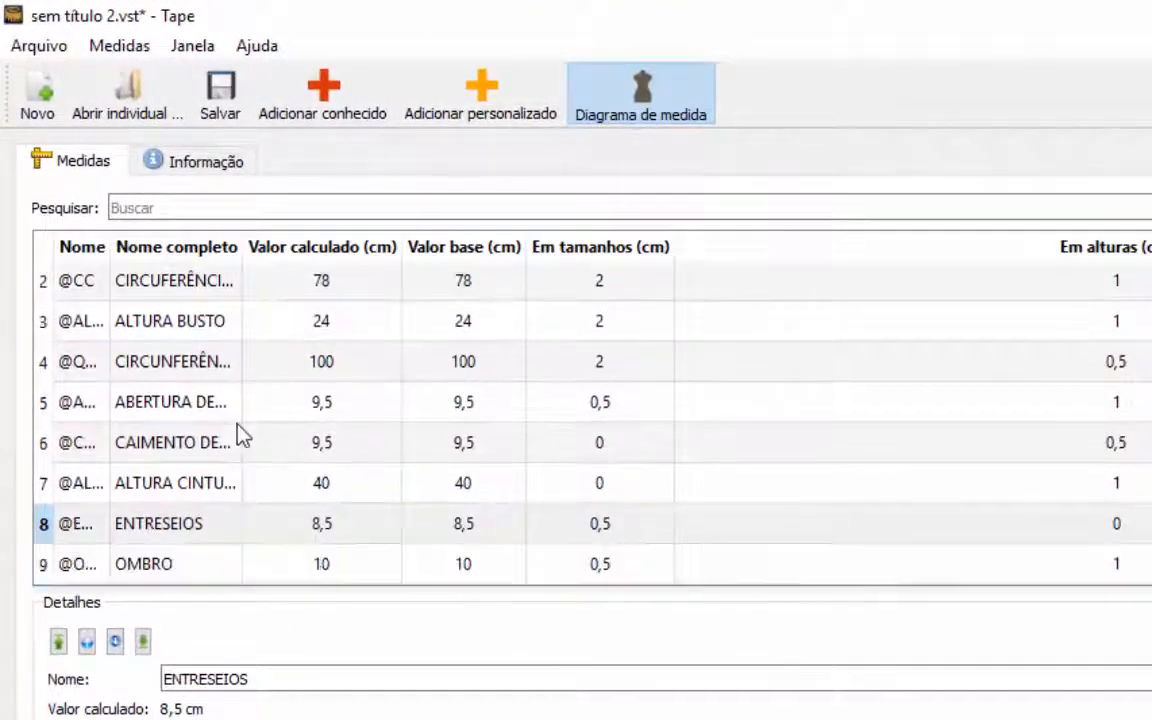
{"action": "scroll", "coordinate": [240, 432], "scroll_direction": "up", "scroll_amount": 1}
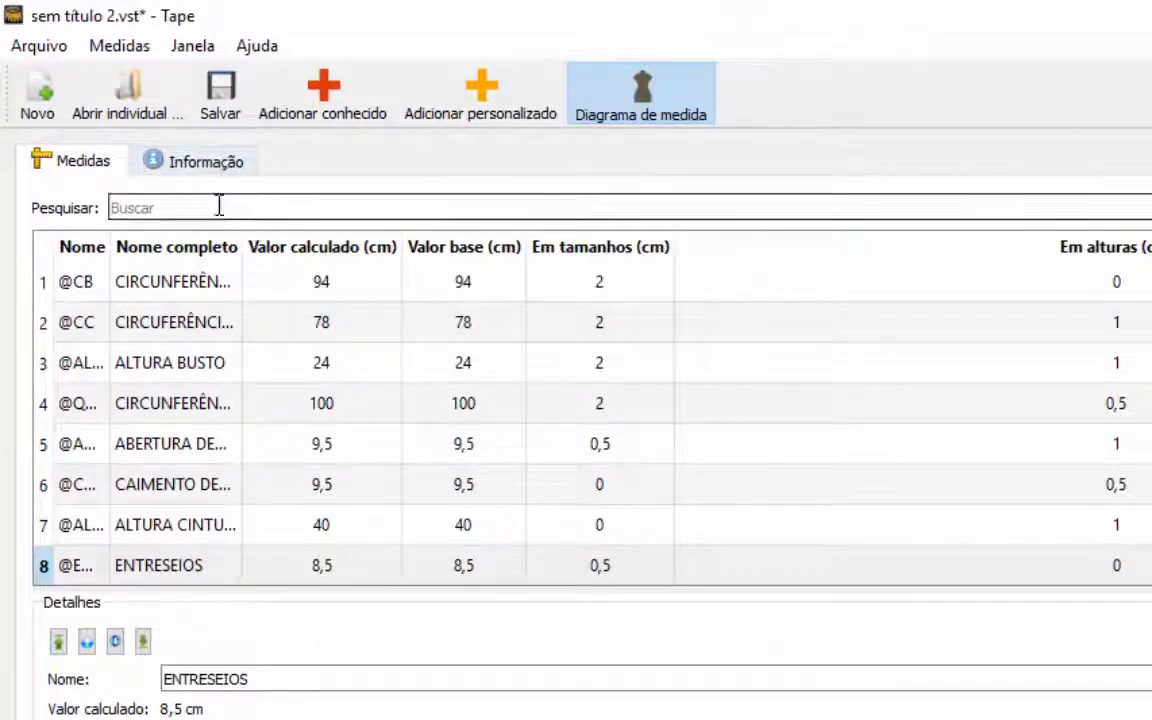
Close the untitled measurement table and Tape without saving the changes.
{"action": "left_click", "coordinate": [215, 117]}
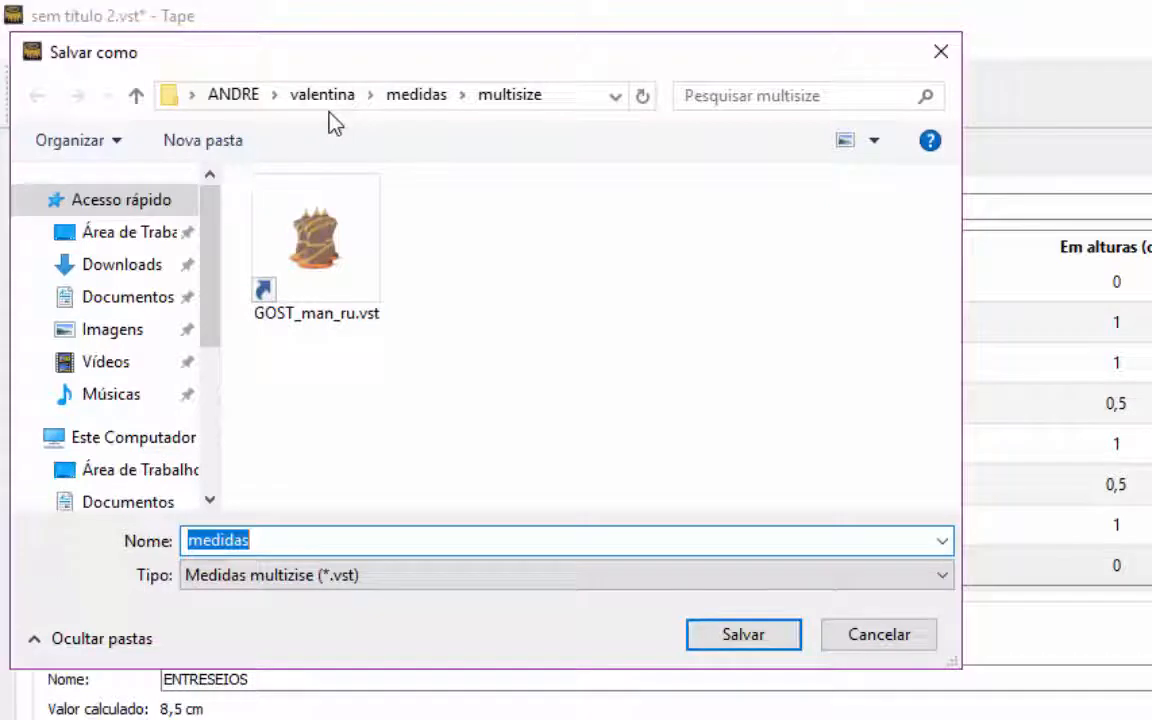
{"action": "left_click", "coordinate": [869, 646]}
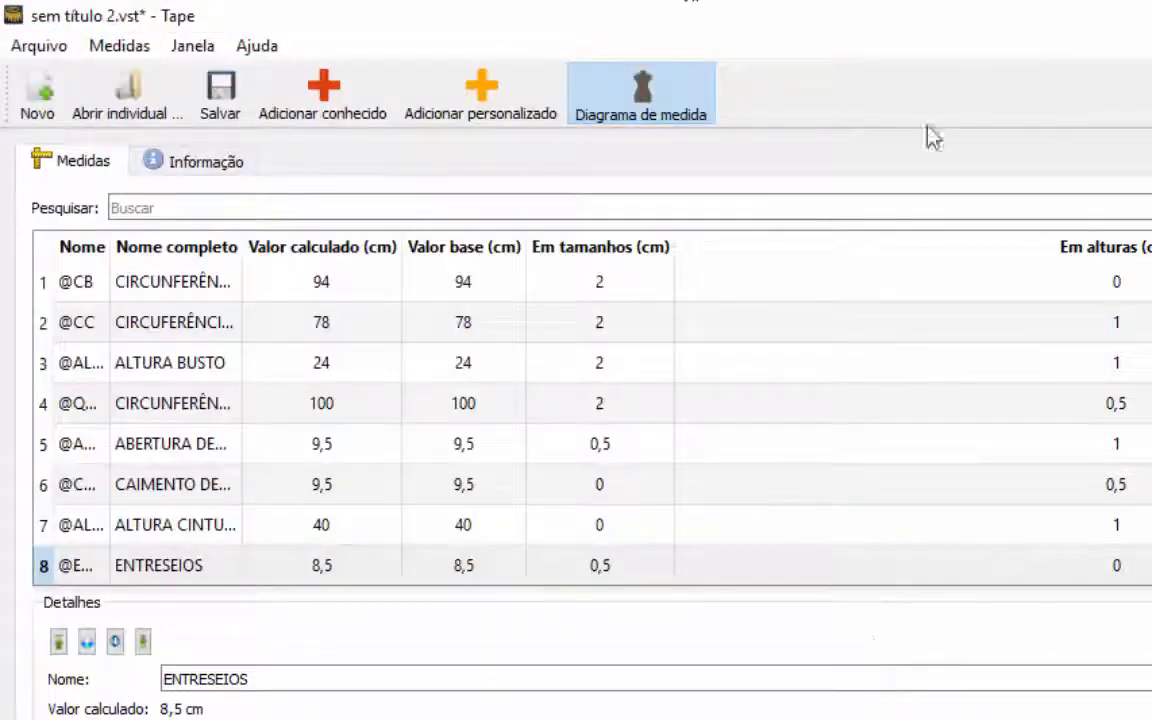
{"action": "key", "text": "alt+F4"}
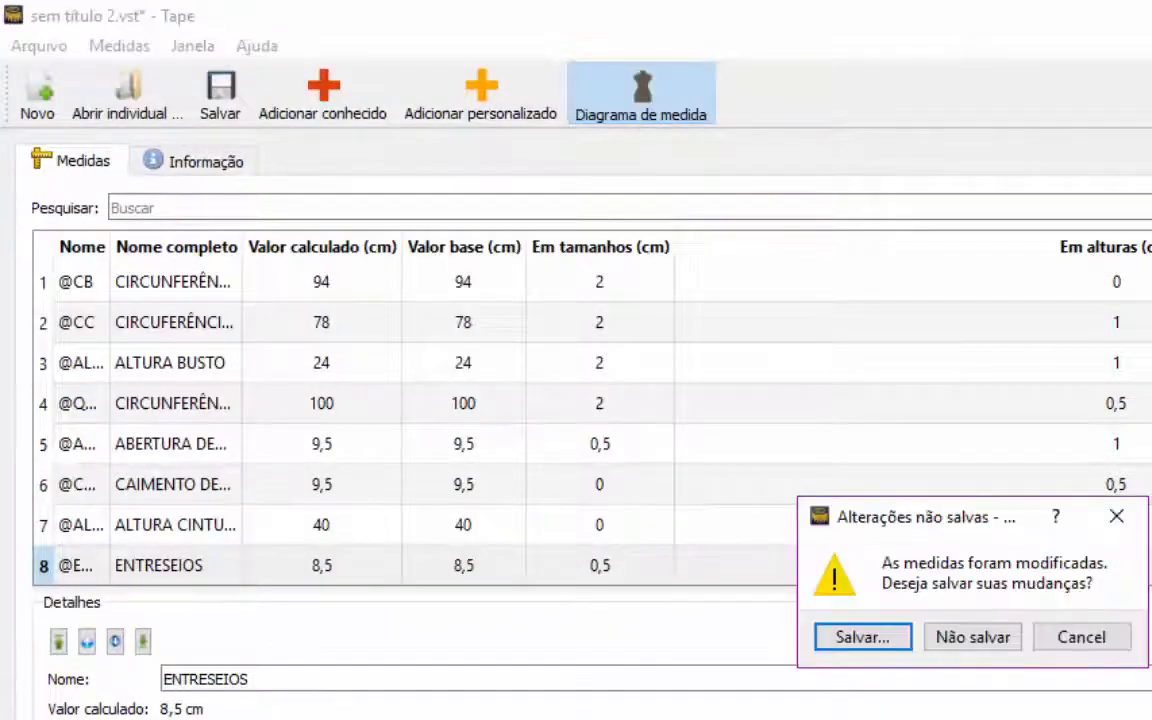
{"action": "left_click", "coordinate": [982, 638]}
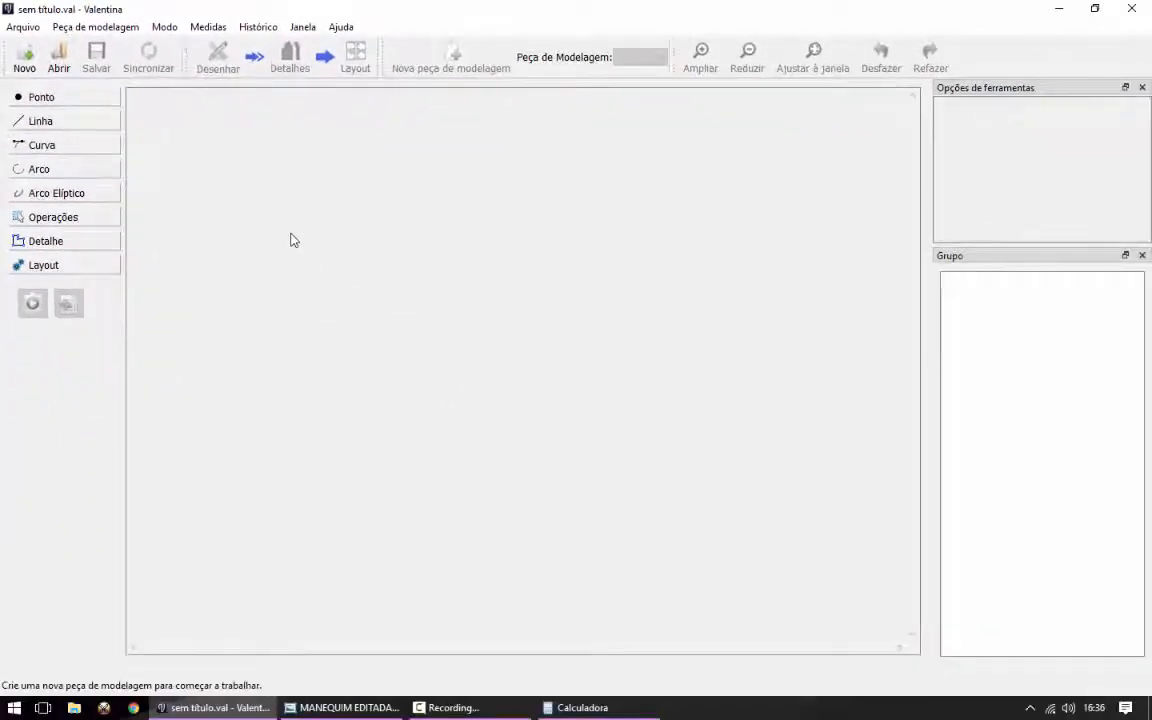
In Valentina, start a new pattern whose pattern piece is named FRENTE, with centimetres as the unit.
{"action": "left_click", "coordinate": [25, 62]}
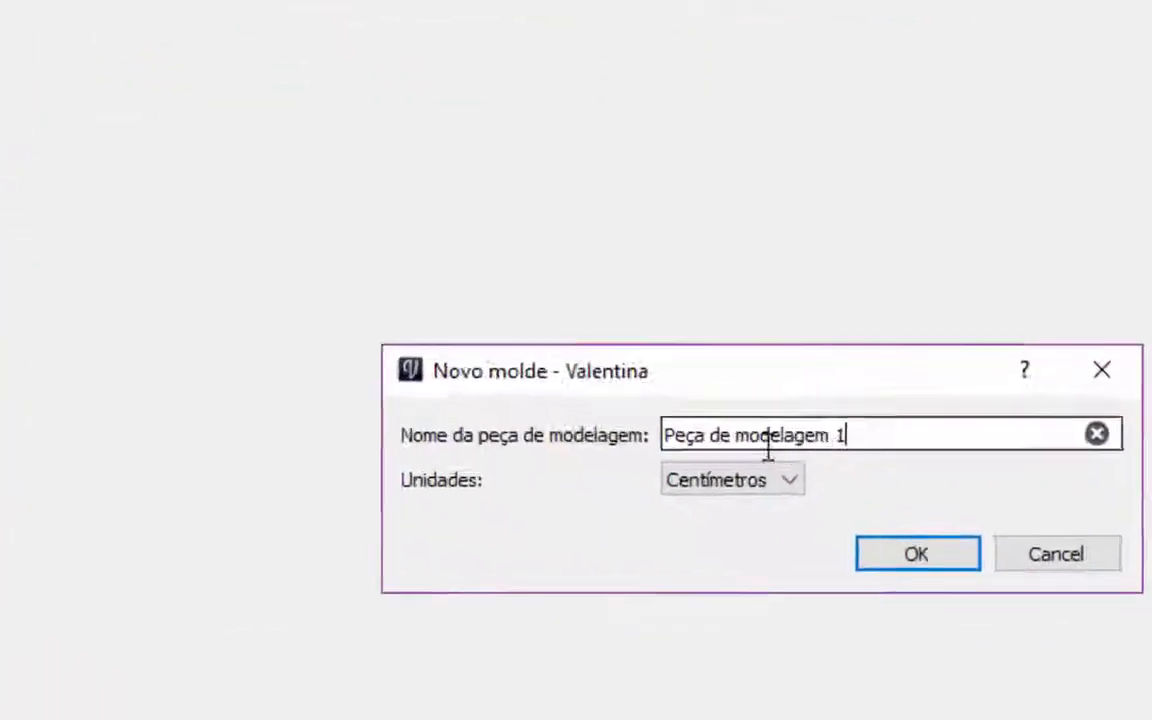
{"action": "left_click_drag", "start_coordinate": [953, 522], "coordinate": [788, 510]}
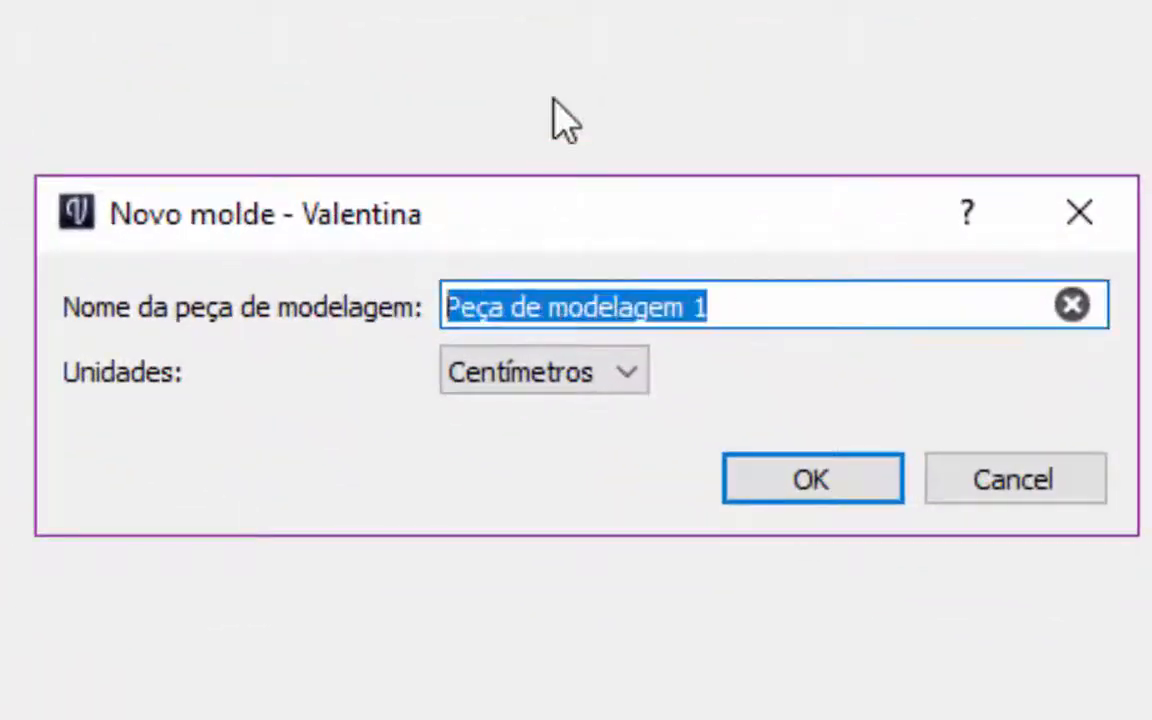
{"action": "type", "text": "FRENTE"}
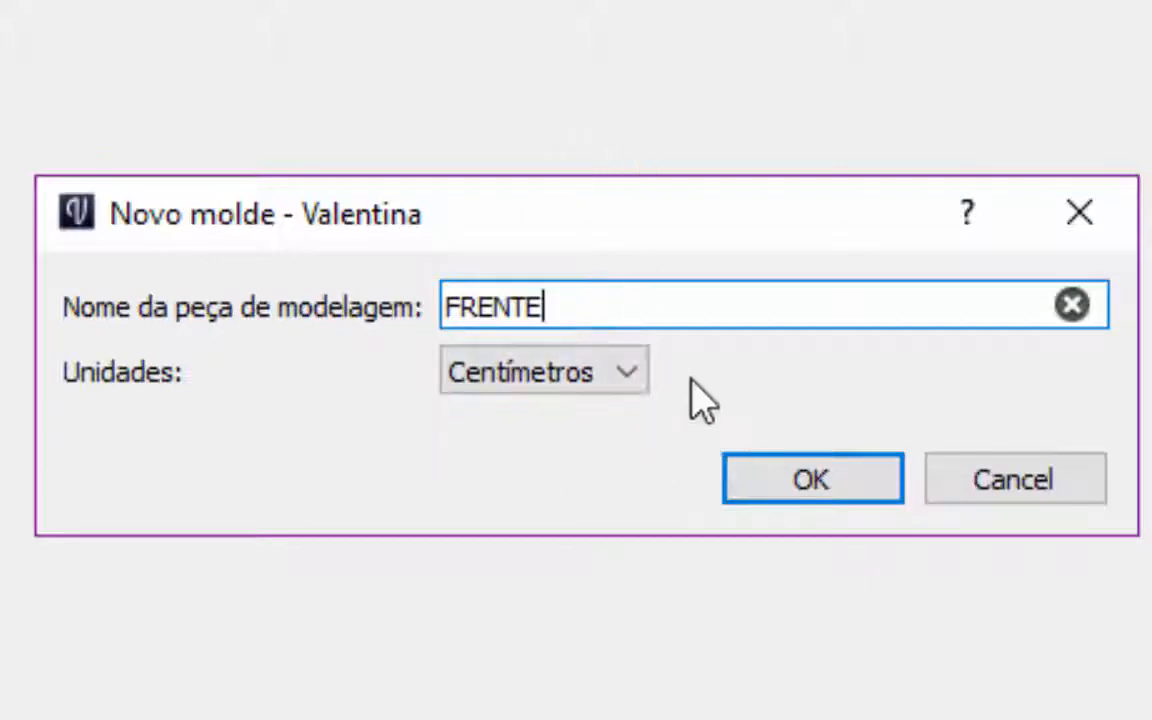
{"action": "left_click", "coordinate": [760, 476]}
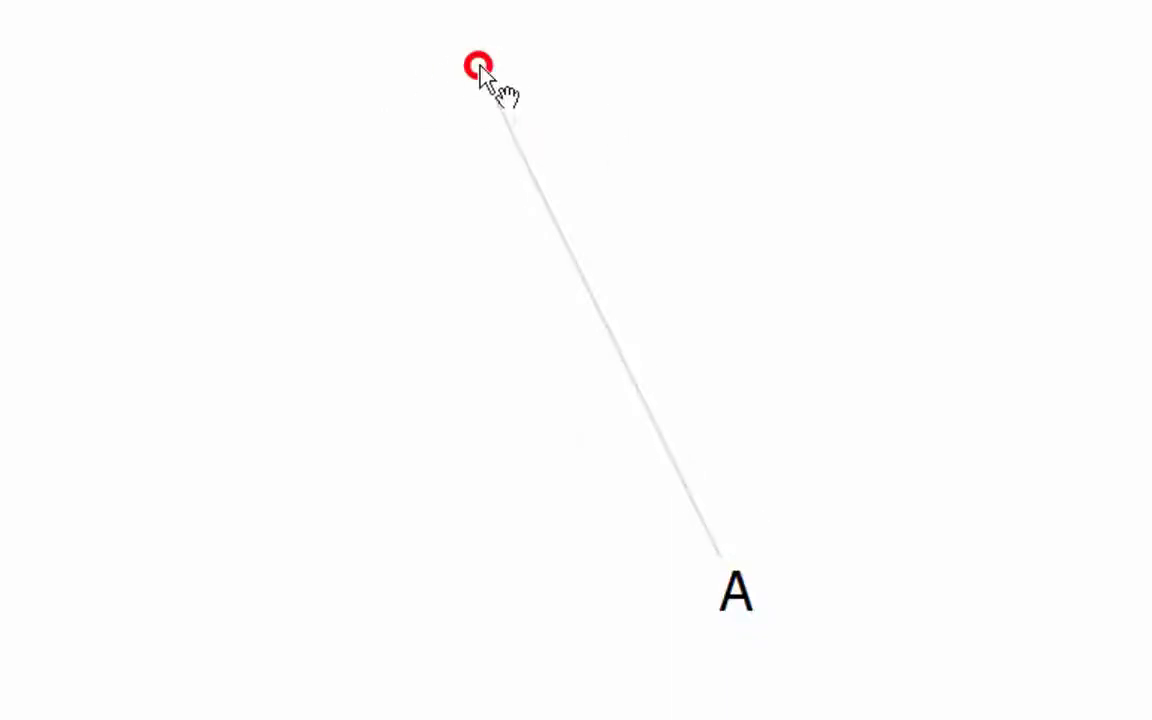
Examine the drawing tools available for points, lines, curves, arcs, elliptical arcs, operations and details.
{"action": "left_click", "coordinate": [42, 100]}
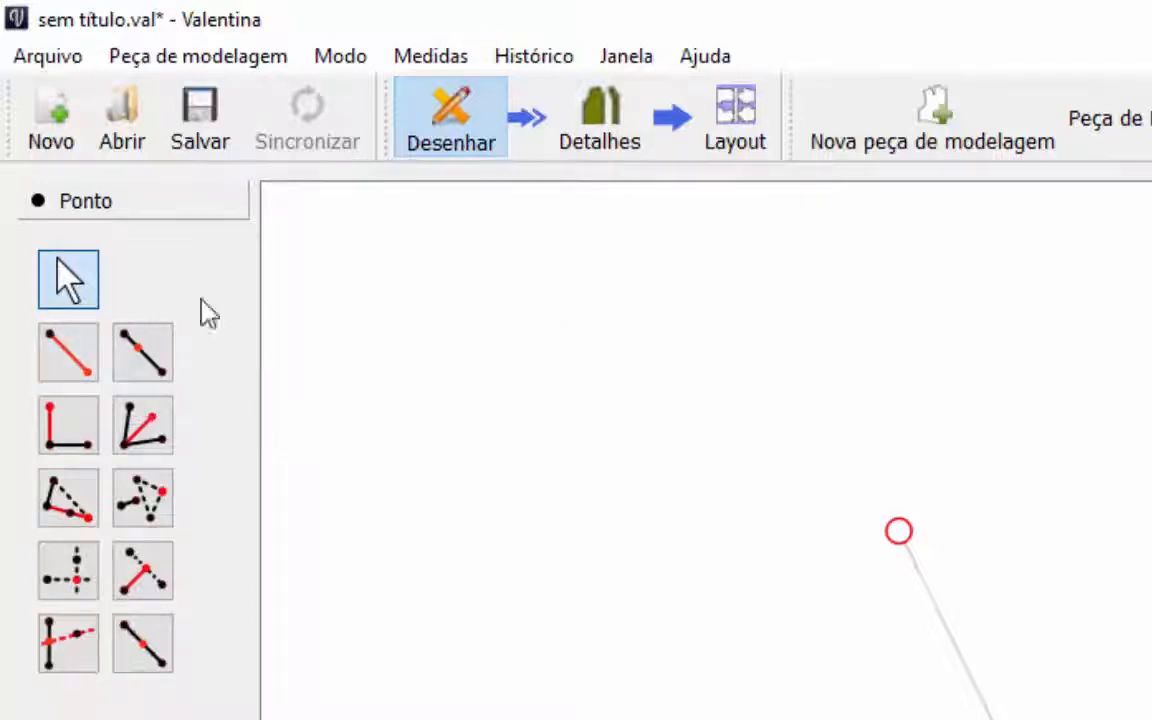
{"action": "left_click", "coordinate": [133, 715]}
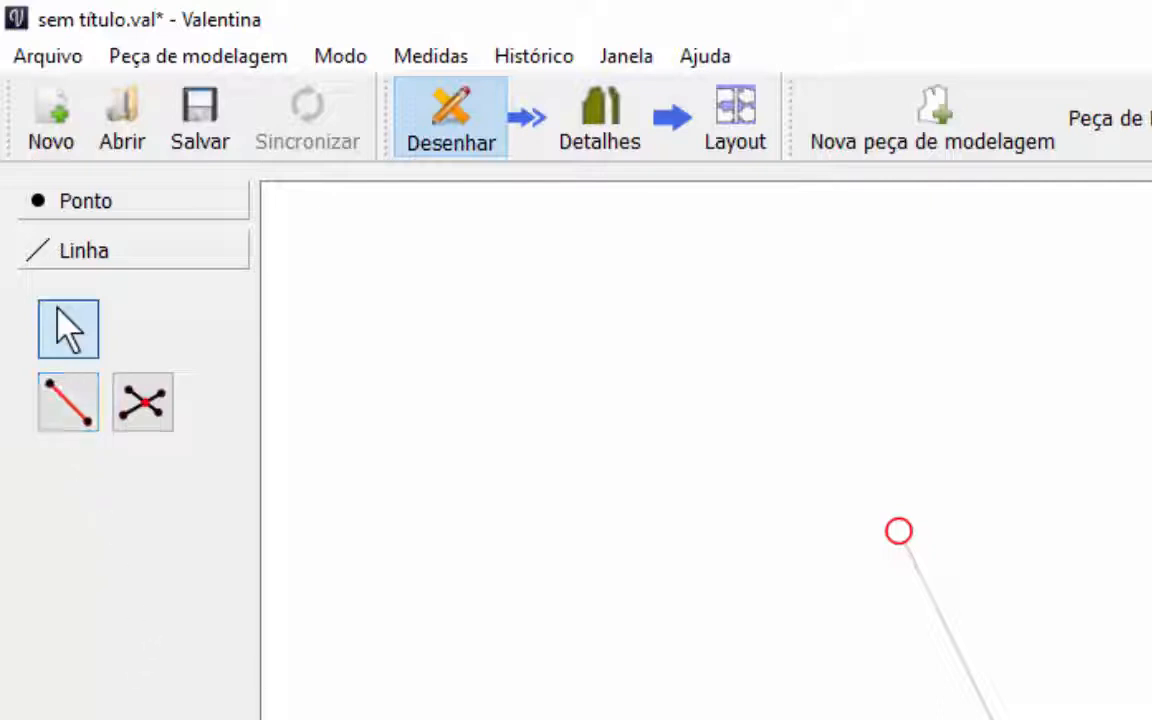
{"action": "left_click", "coordinate": [133, 716]}
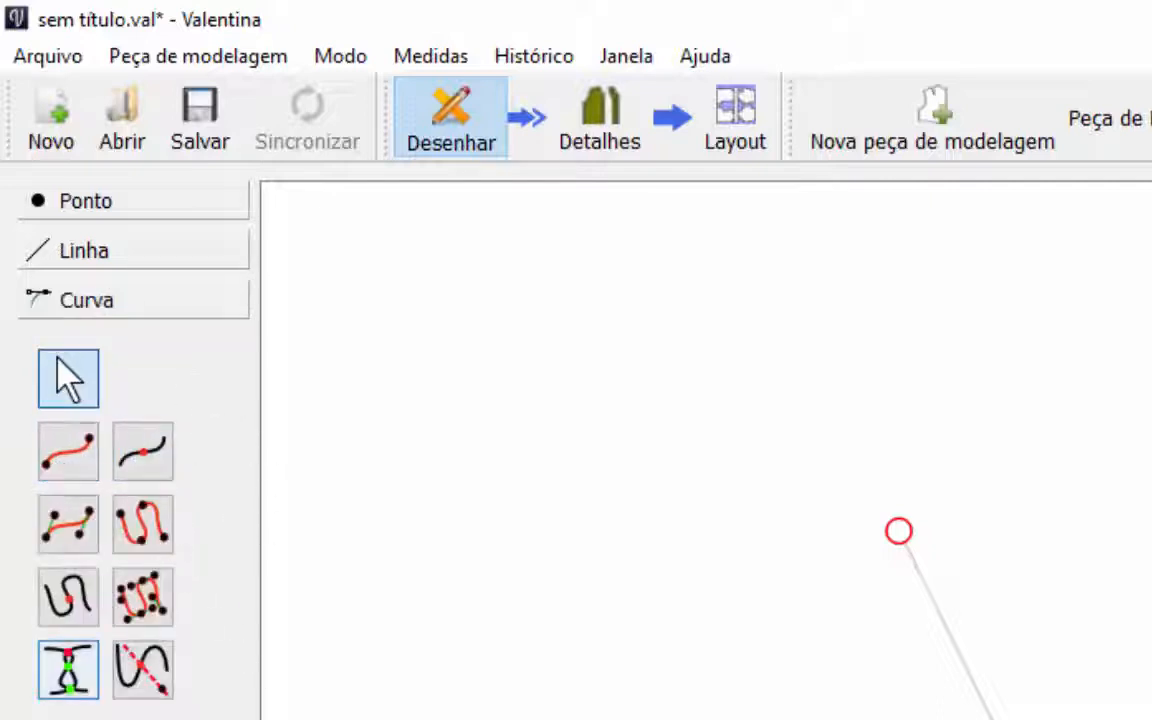
{"action": "left_click", "coordinate": [133, 716]}
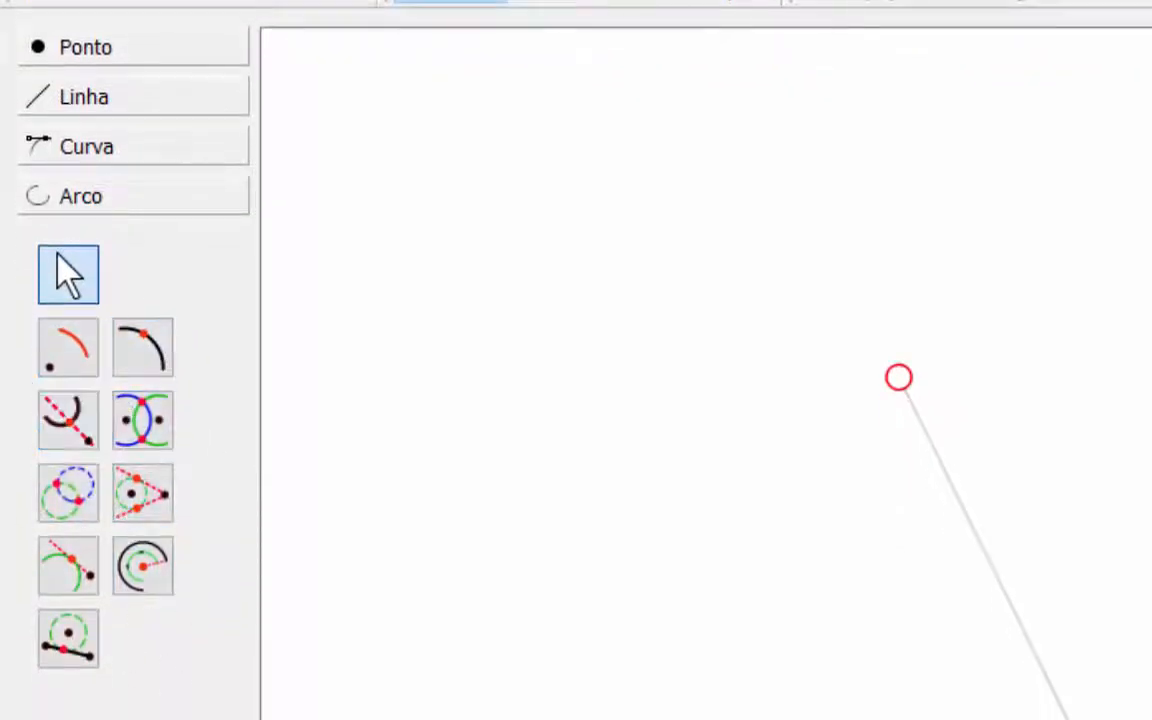
{"action": "left_click", "coordinate": [133, 716]}
{"action": "left_click", "coordinate": [133, 716]}
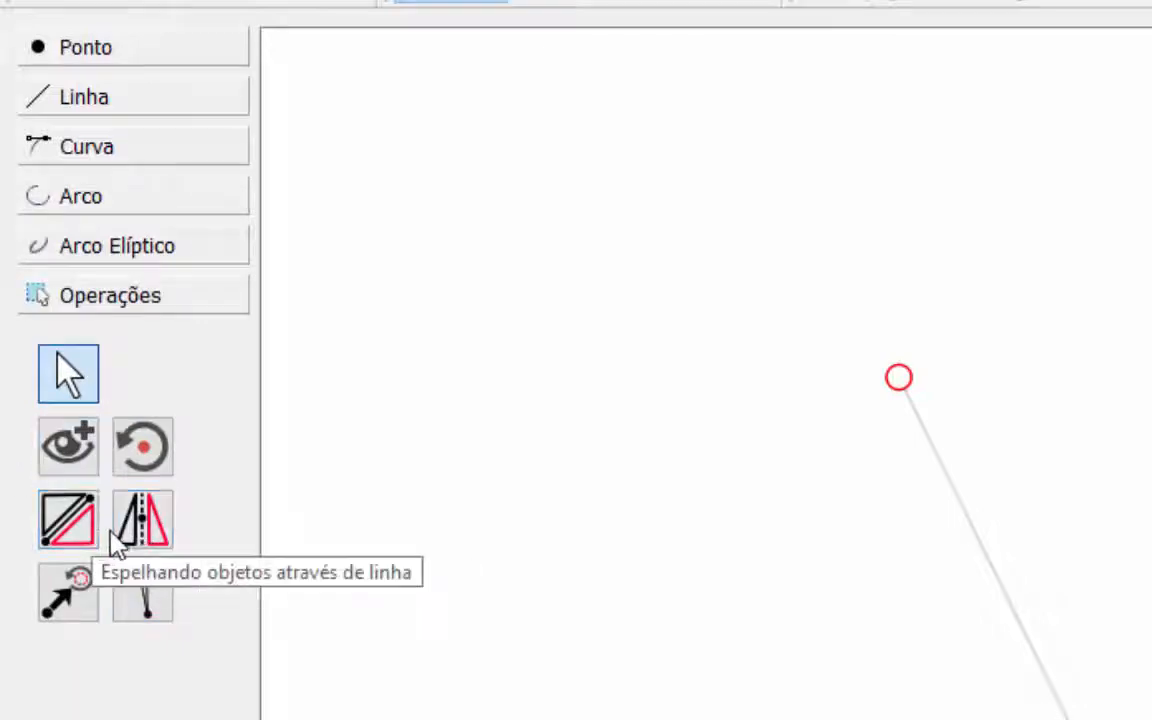
{"action": "left_click", "coordinate": [133, 716]}
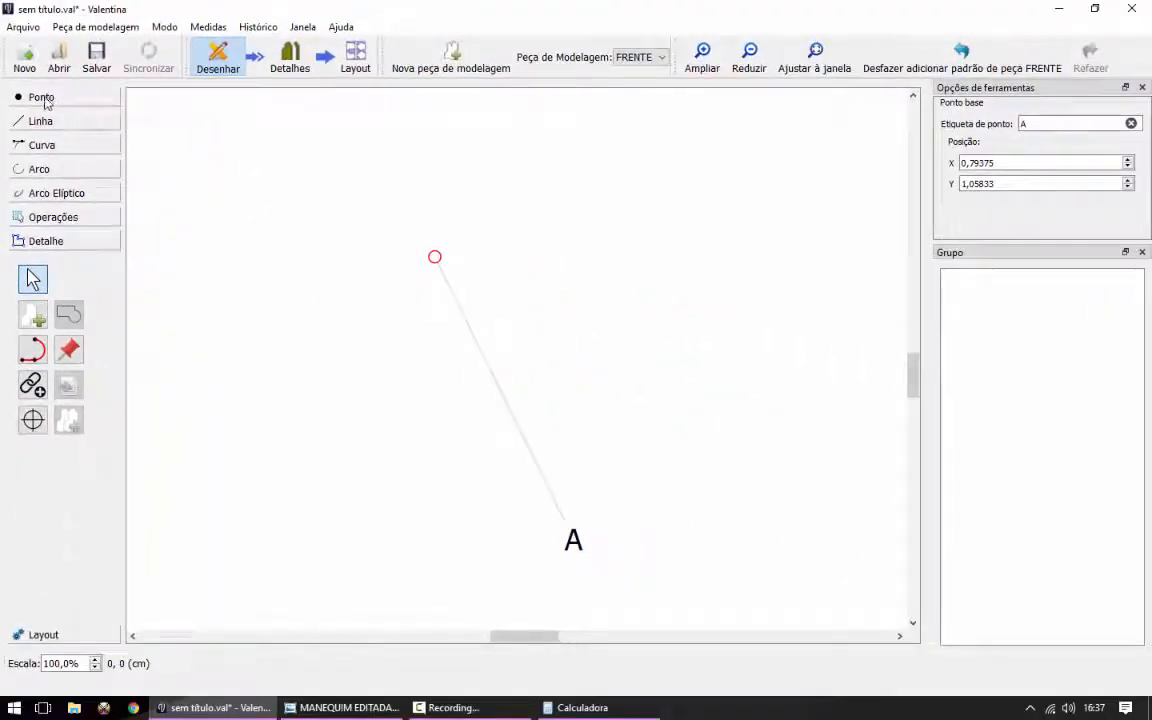
{"action": "left_click", "coordinate": [44, 99]}
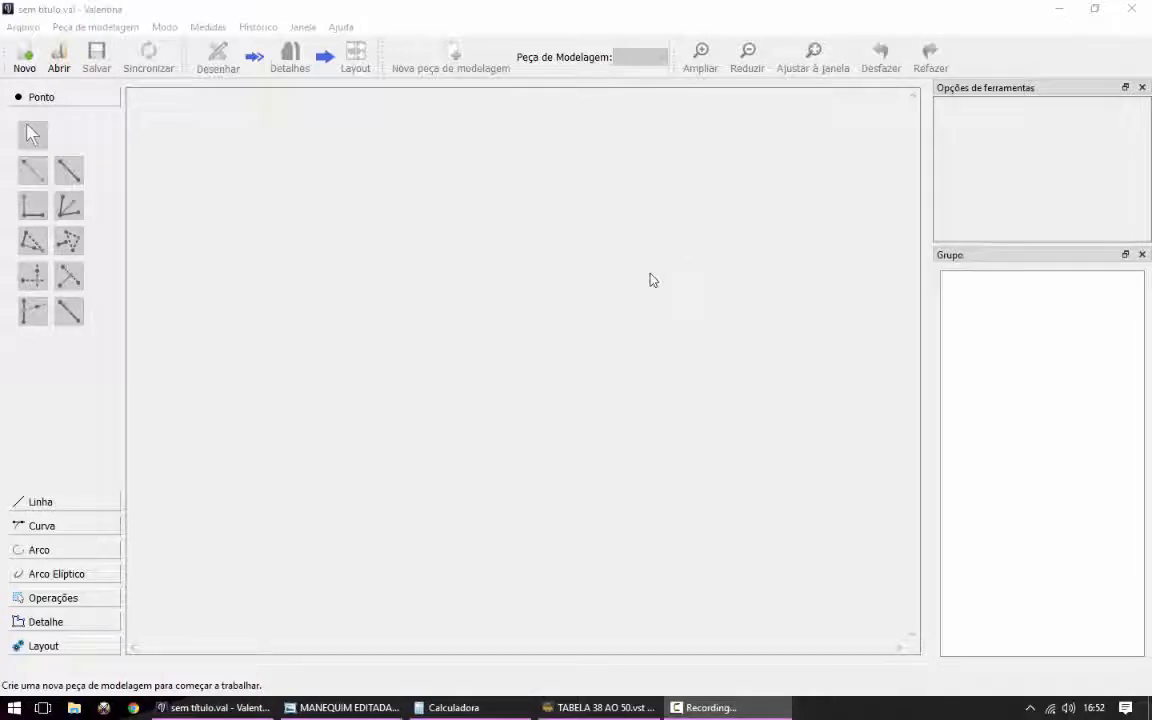
Create a new pattern in centimetres and name its pattern piece FRENTE.
{"action": "left_click", "coordinate": [24, 58]}
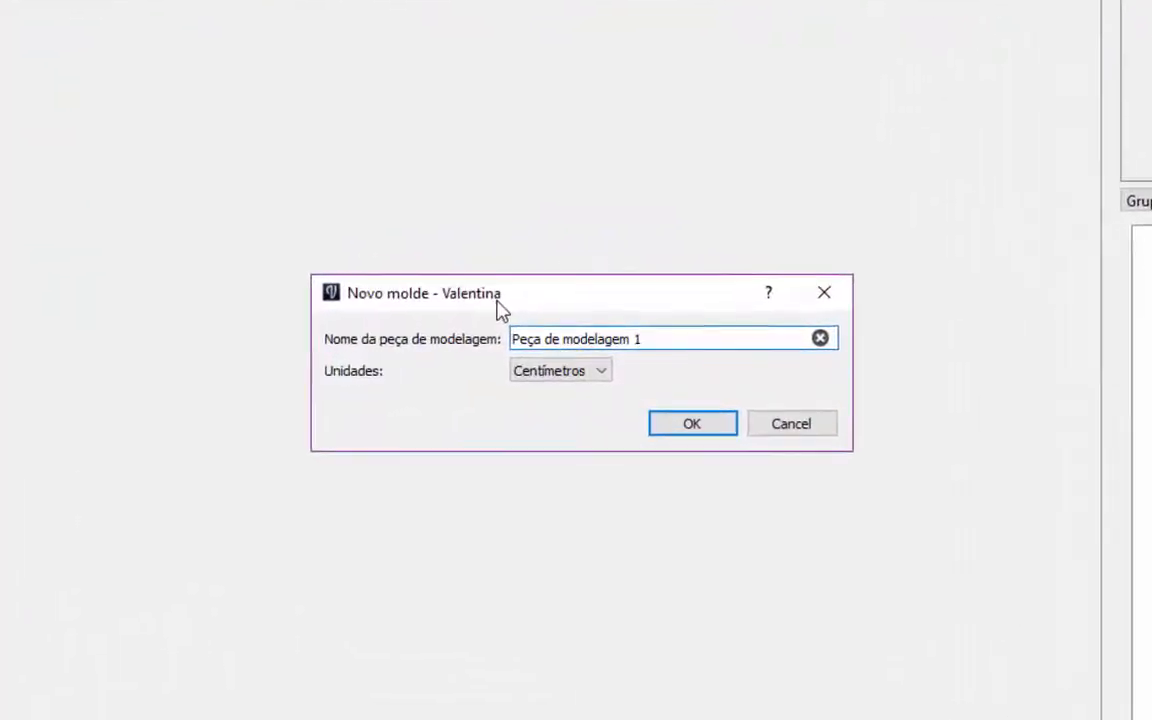
{"action": "left_click_drag", "start_coordinate": [661, 332], "coordinate": [403, 330]}
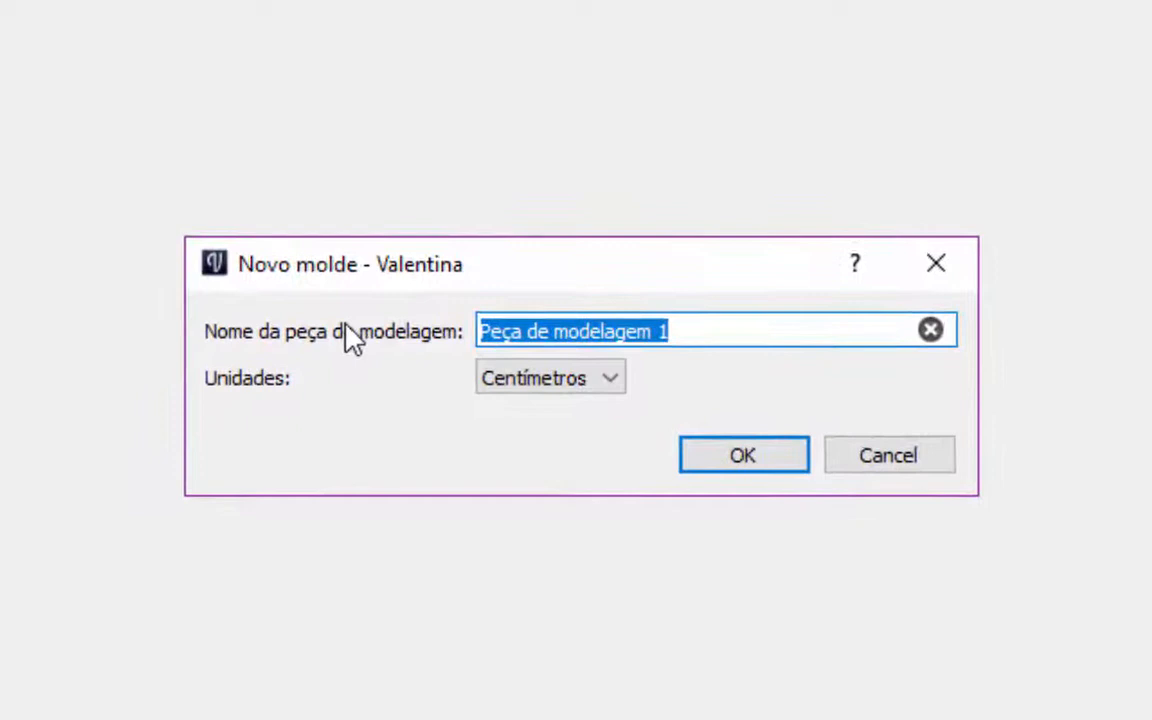
{"action": "type", "text": "FRENTE"}
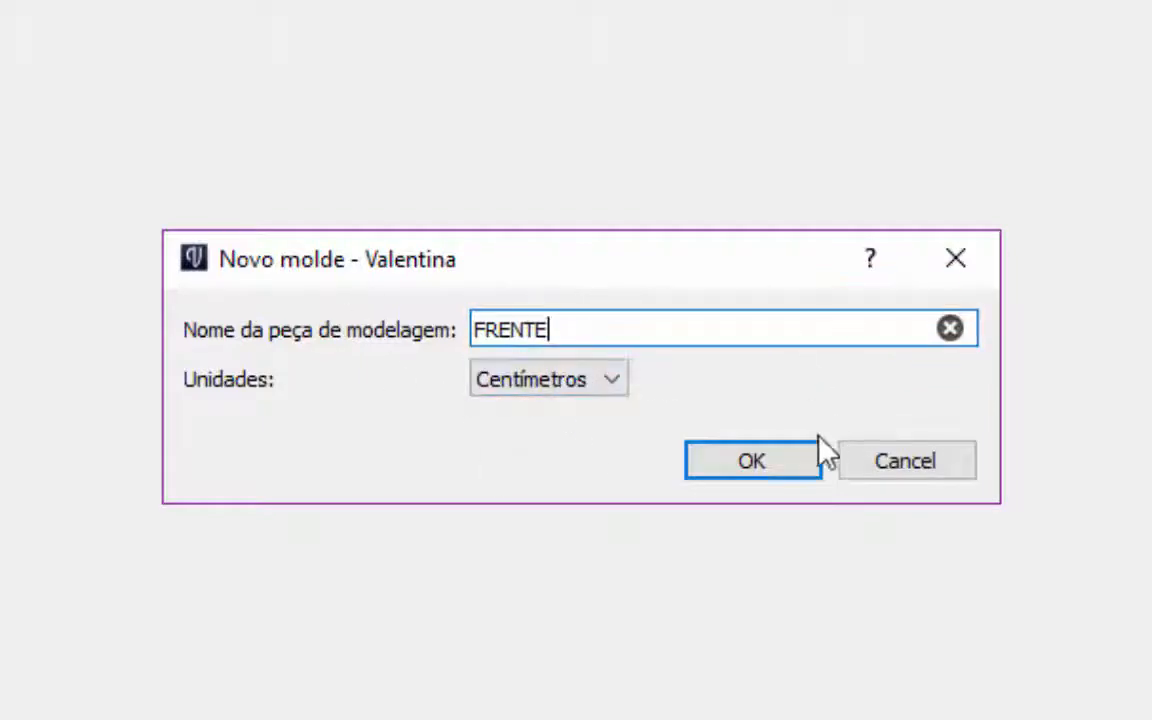
{"action": "left_click", "coordinate": [780, 470]}
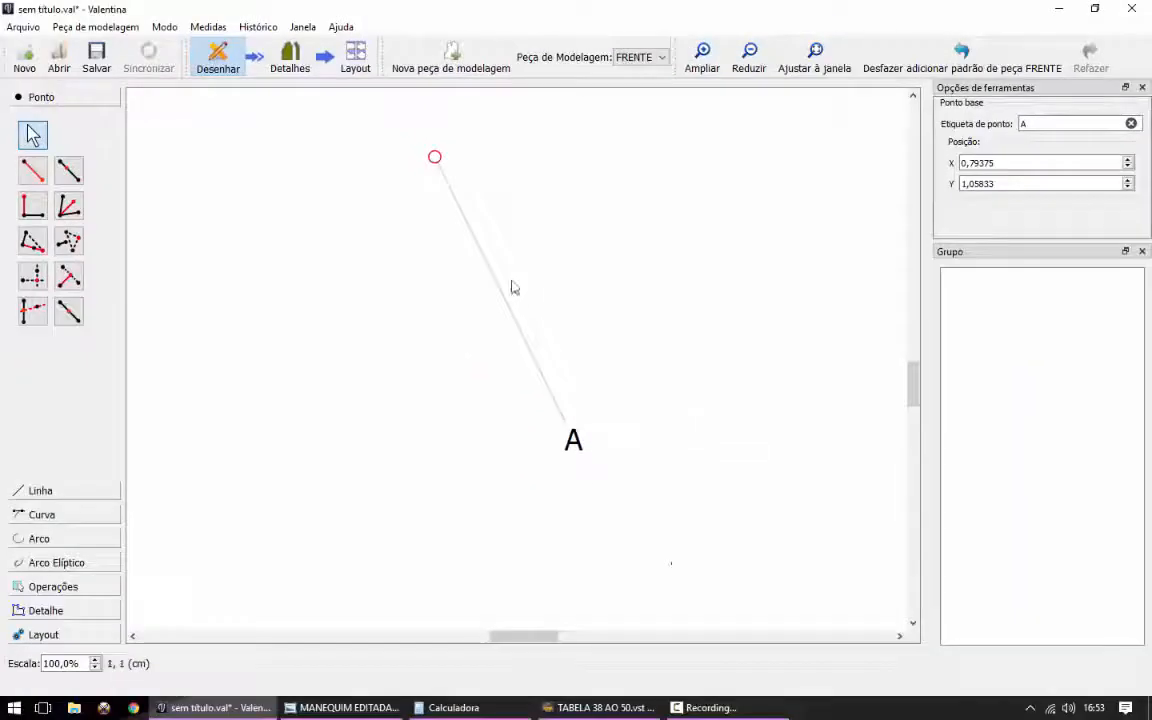
Load the multisize measurement file TABELA OFICIAL 38 AO 50 from the CURSO VALENTINA folder in Vídeos.
{"action": "scroll", "coordinate": [499, 262], "scroll_direction": "up", "scroll_amount": 3}
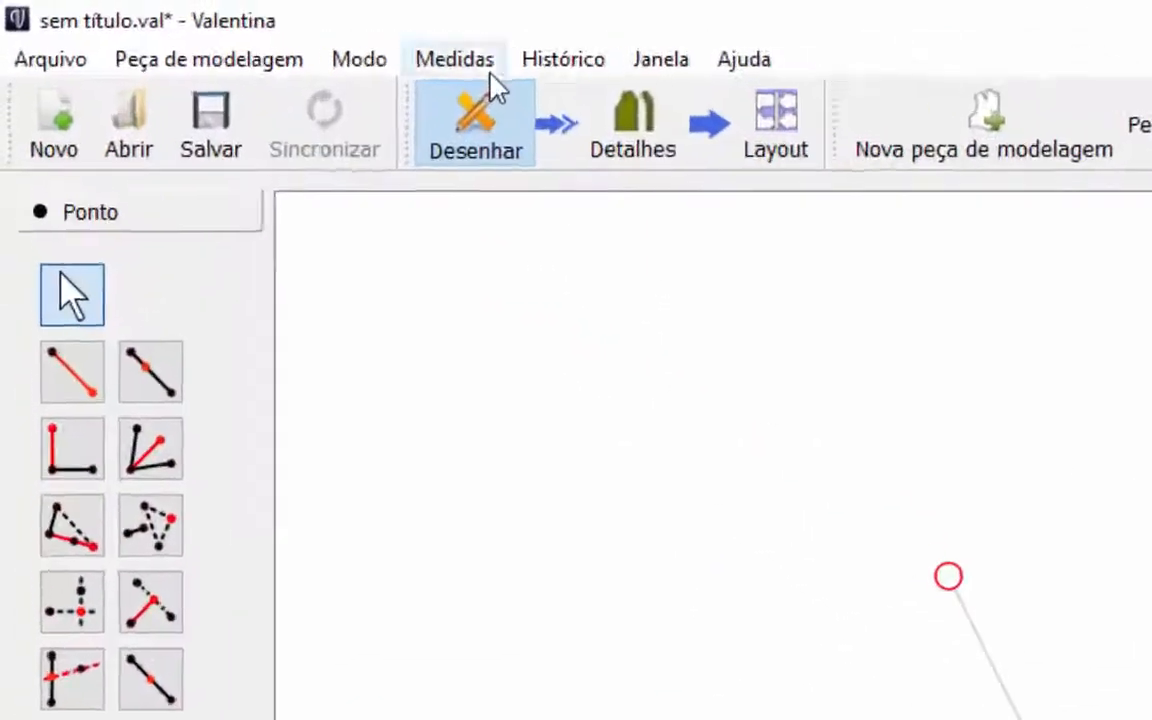
{"action": "left_click", "coordinate": [216, 28]}
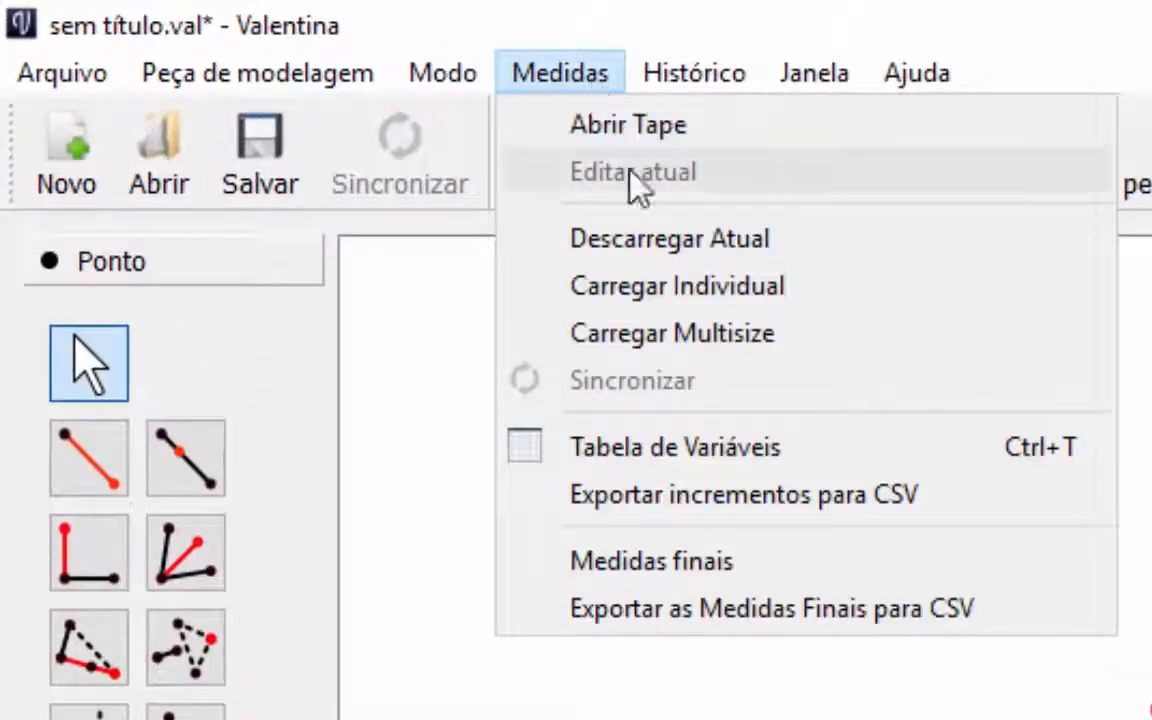
{"action": "left_click", "coordinate": [652, 338]}
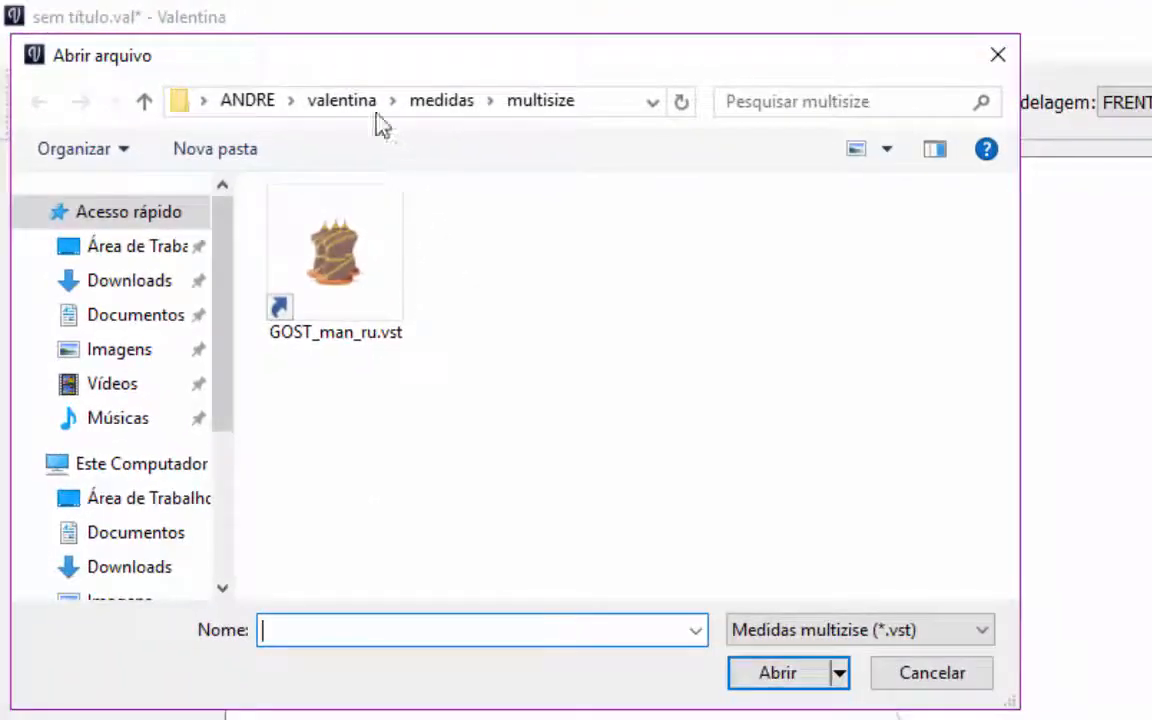
{"action": "left_click", "coordinate": [137, 389]}
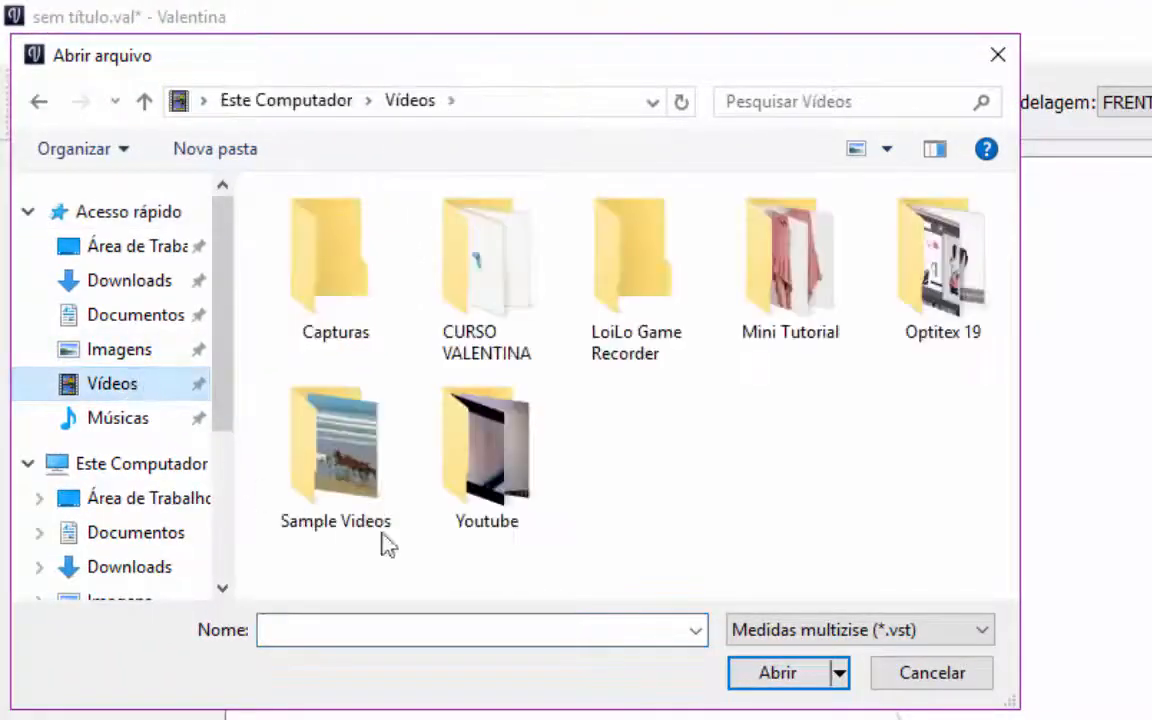
{"action": "double_click", "coordinate": [486, 319]}
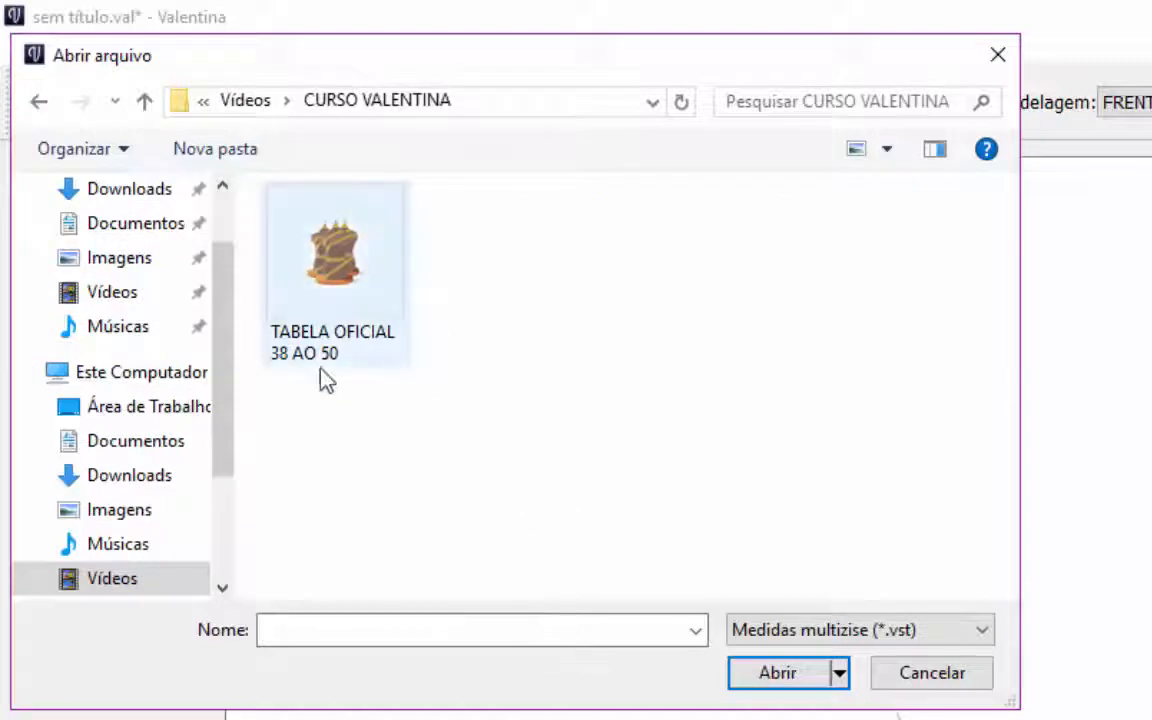
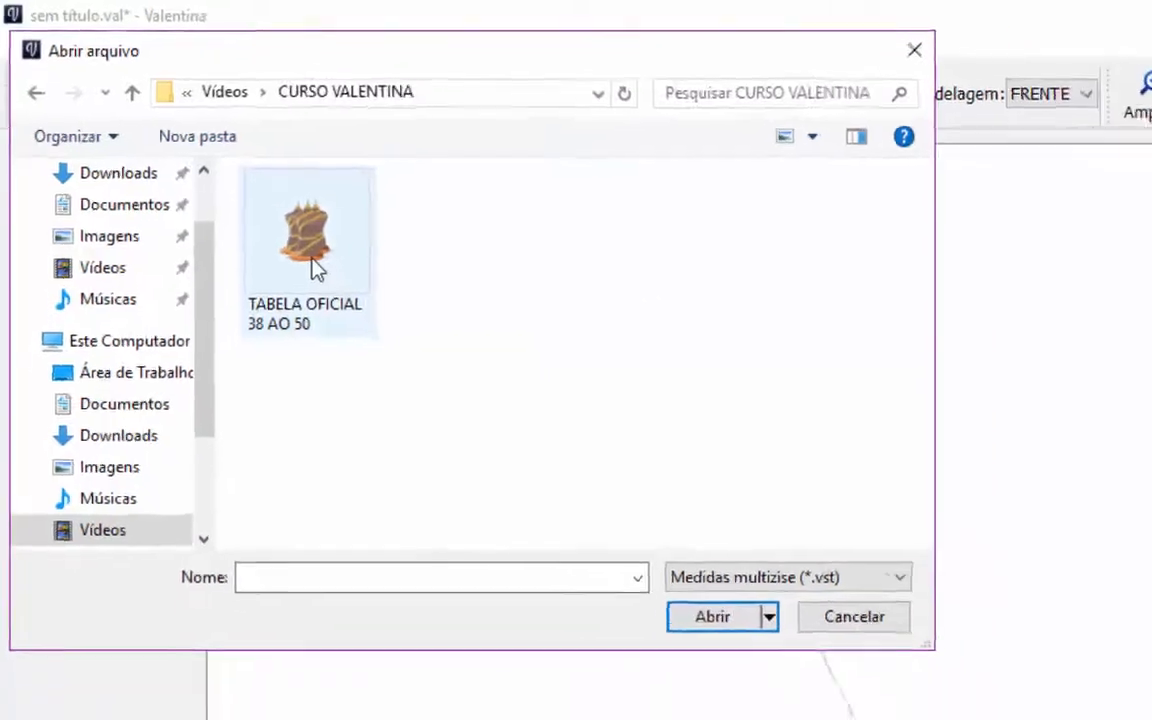
{"action": "double_click", "coordinate": [315, 255]}
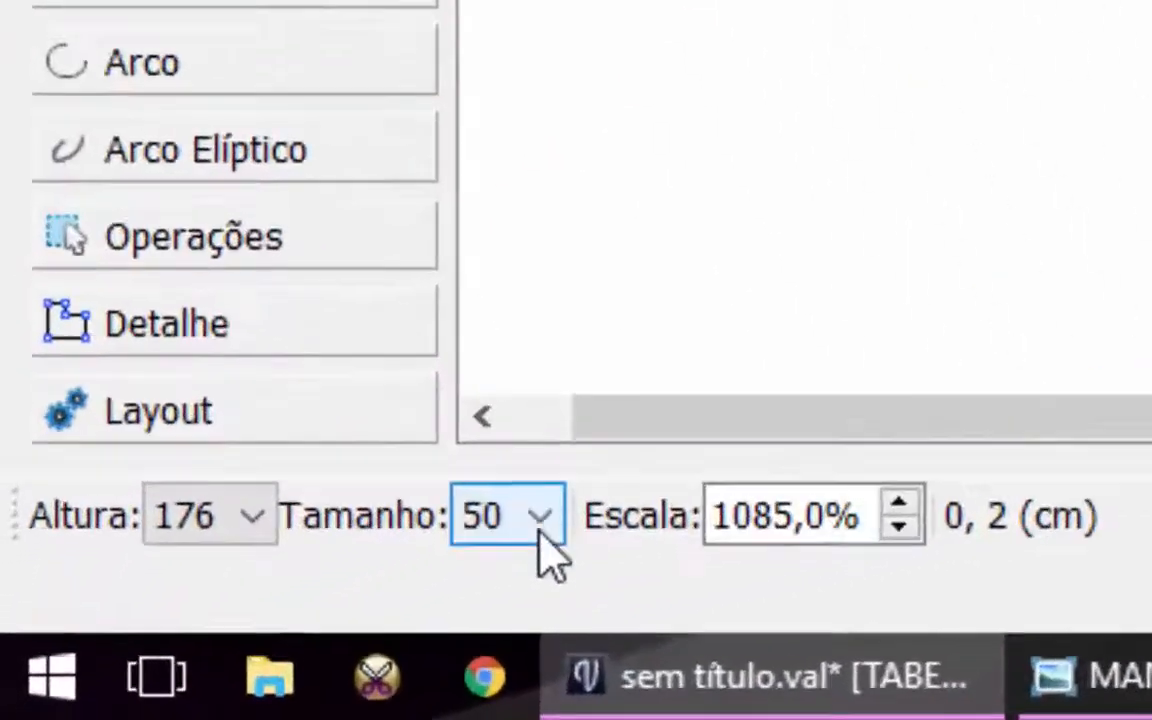
Set the pattern's displayed size (Tamanho) to 40.
{"action": "left_click", "coordinate": [147, 665]}
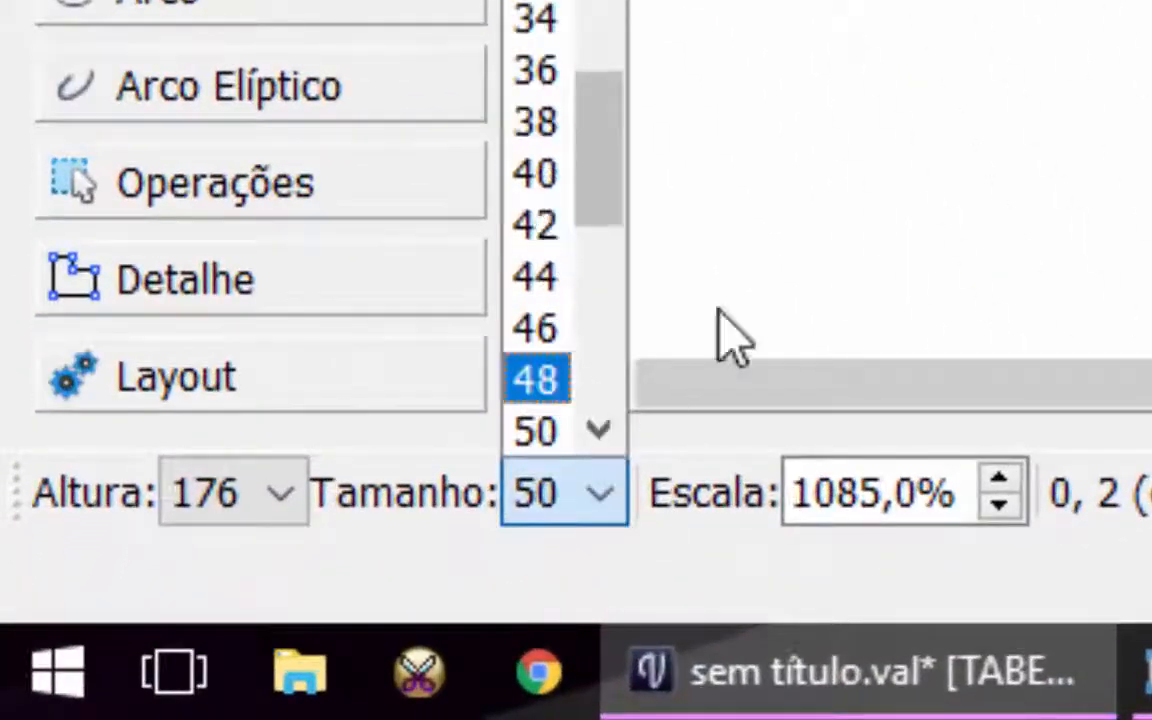
{"action": "left_click", "coordinate": [818, 180]}
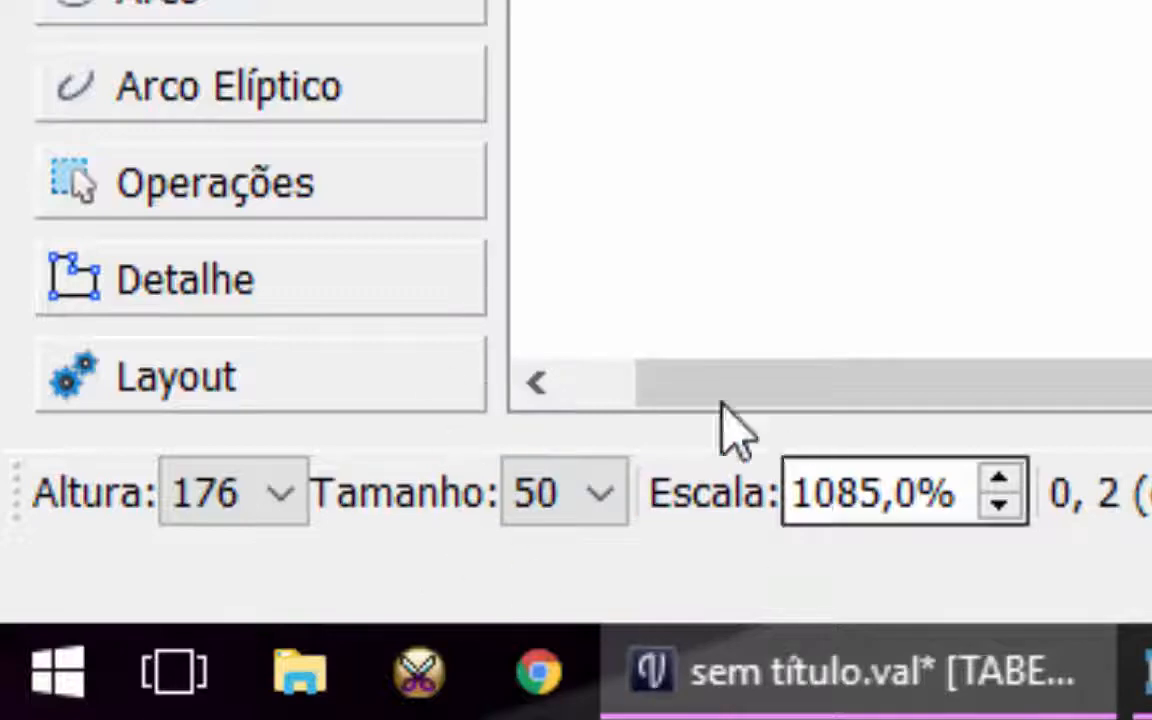
{"action": "left_click", "coordinate": [593, 505]}
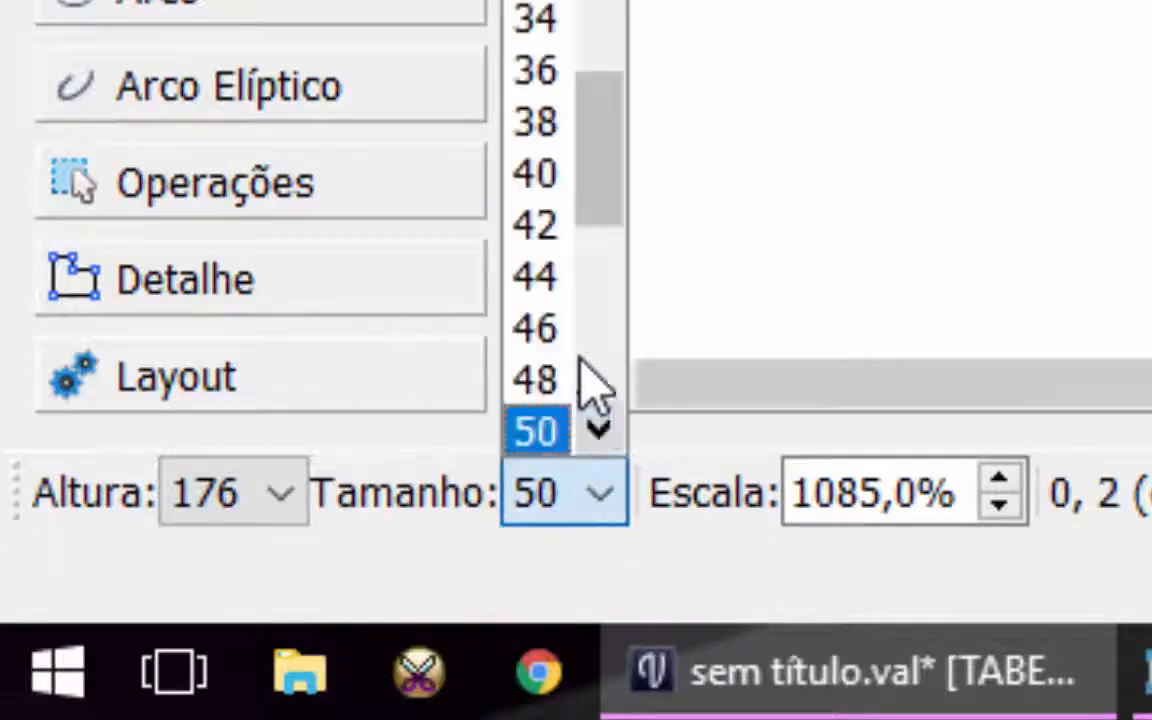
{"action": "left_click", "coordinate": [548, 186]}
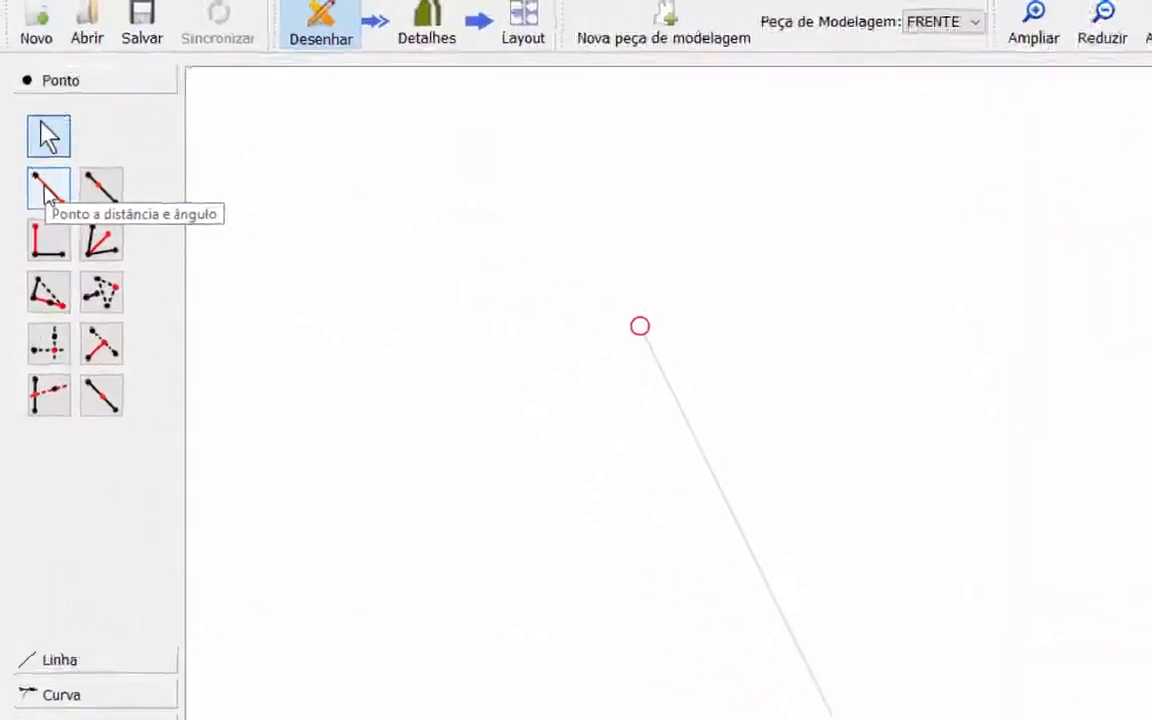
Place a point at 0° from point A with the Point at Distance and Angle tool.
{"action": "left_click", "coordinate": [62, 262]}
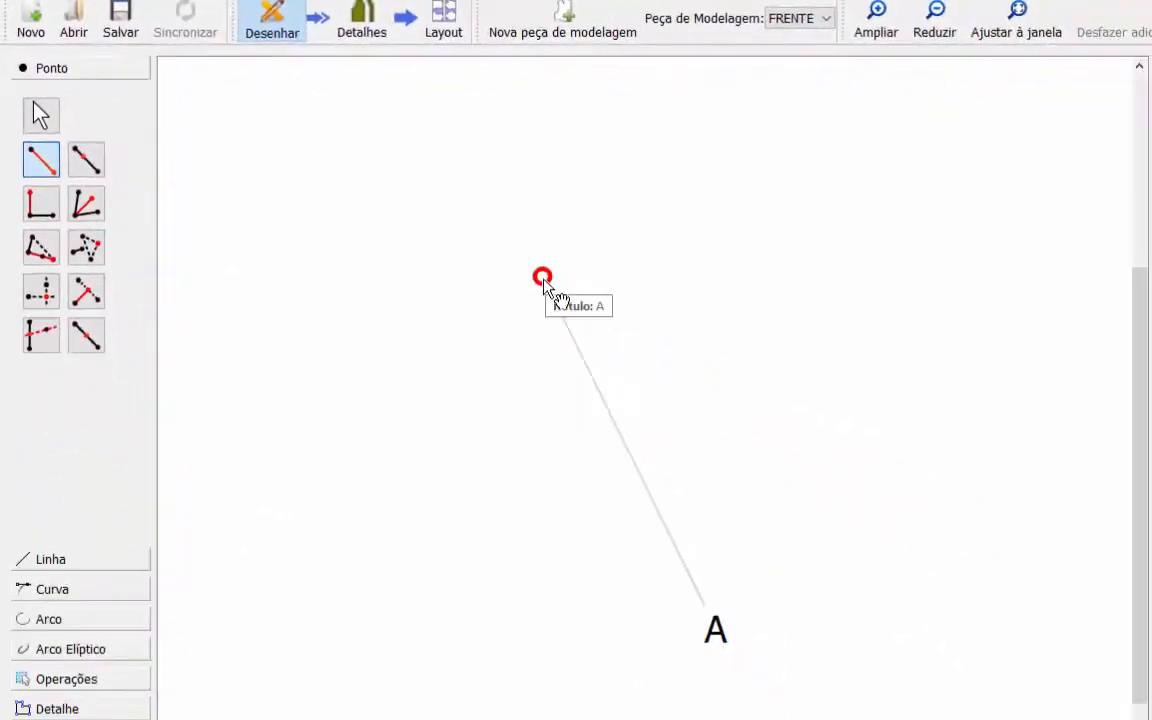
{"action": "left_click", "coordinate": [542, 278]}
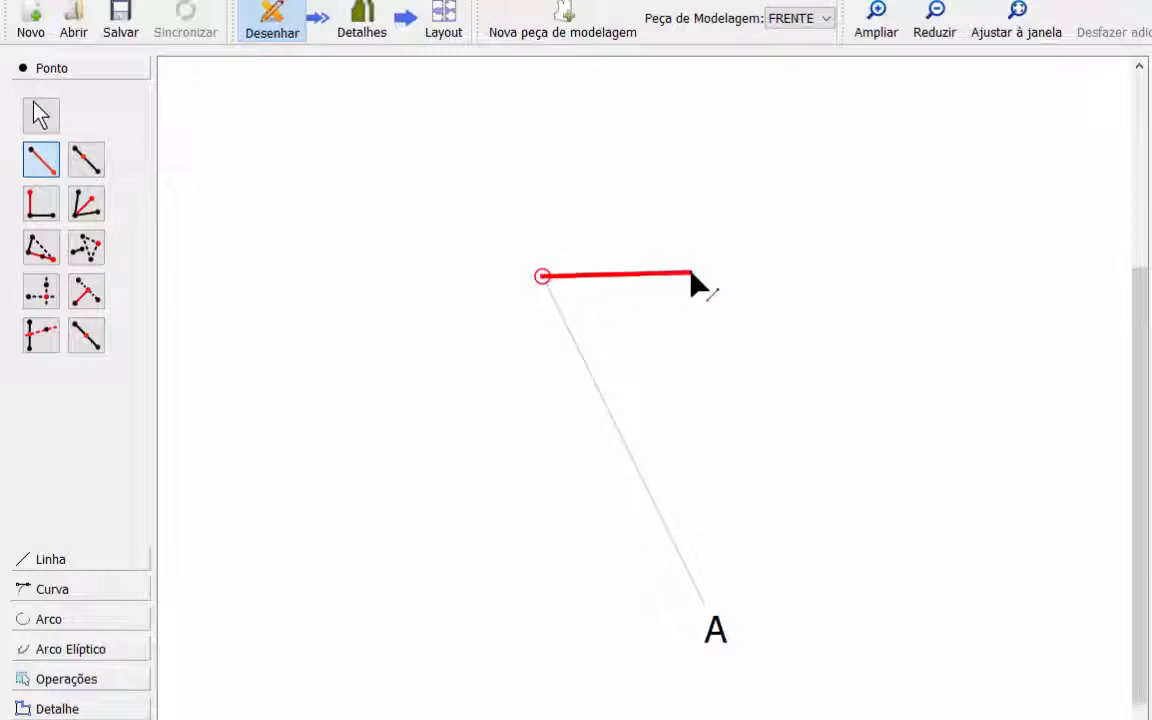
{"action": "left_click", "coordinate": [975, 278]}
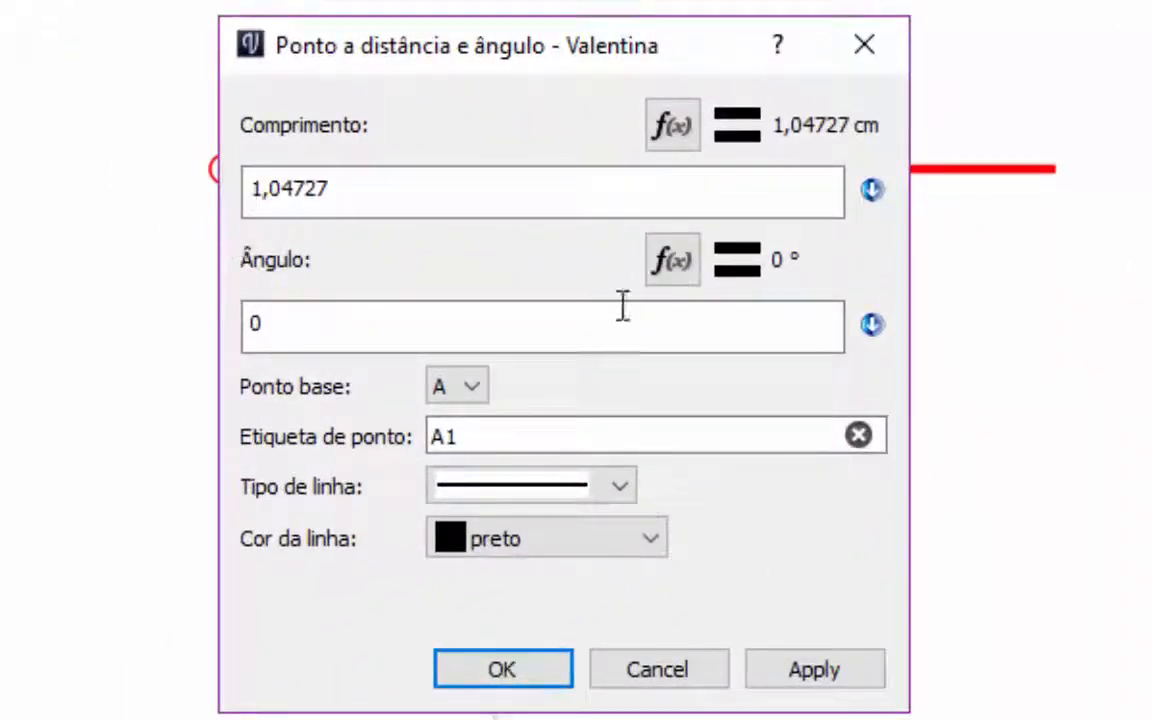
{"action": "left_click", "coordinate": [673, 140]}
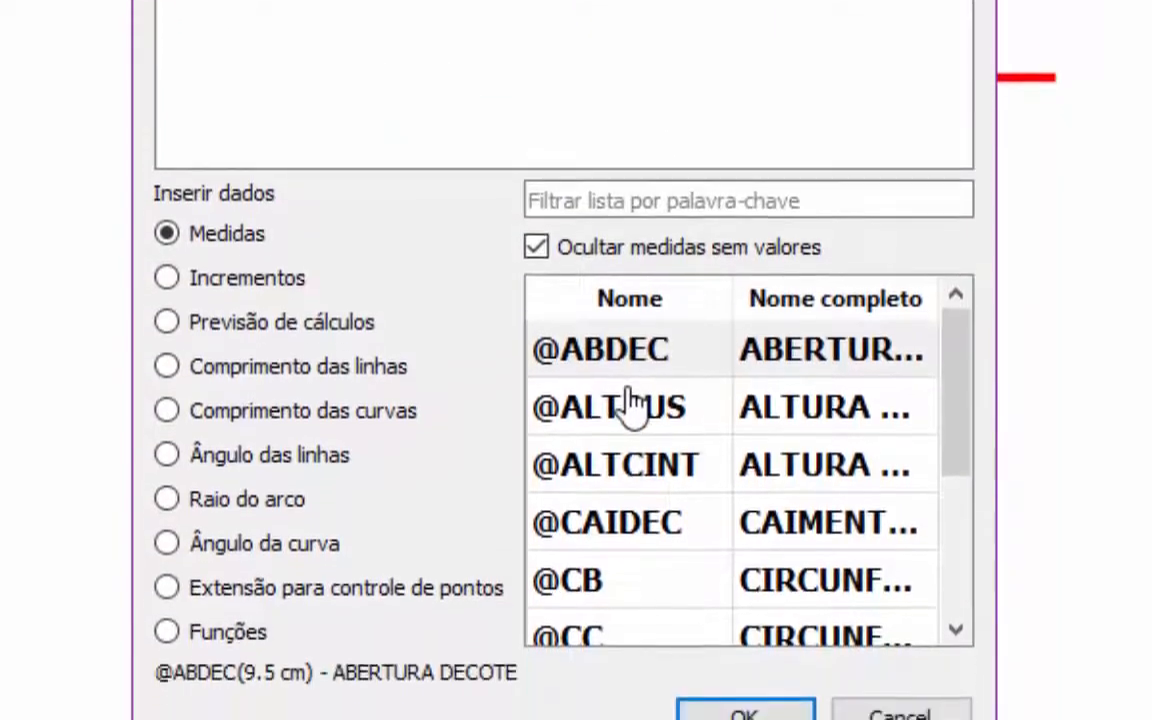
{"action": "scroll", "coordinate": [653, 570], "scroll_direction": "down", "scroll_amount": 3}
{"action": "scroll", "coordinate": [645, 545], "scroll_direction": "up", "scroll_amount": 3}
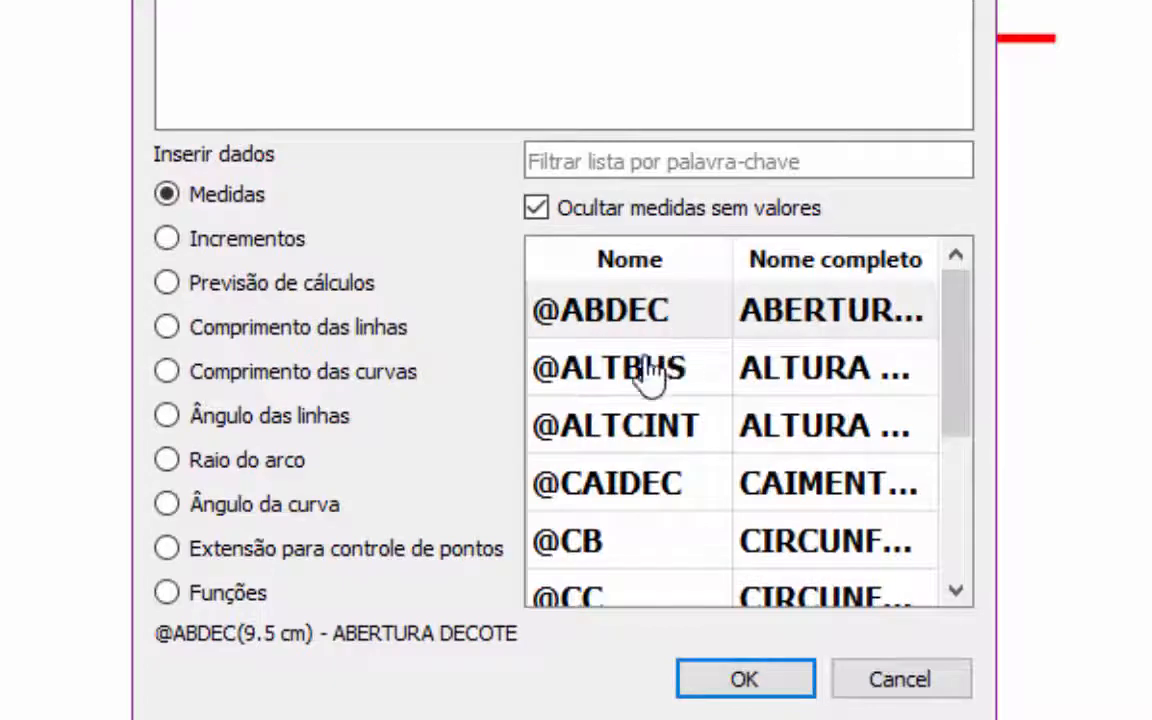
{"action": "scroll", "coordinate": [570, 342], "scroll_direction": "down", "scroll_amount": 3}
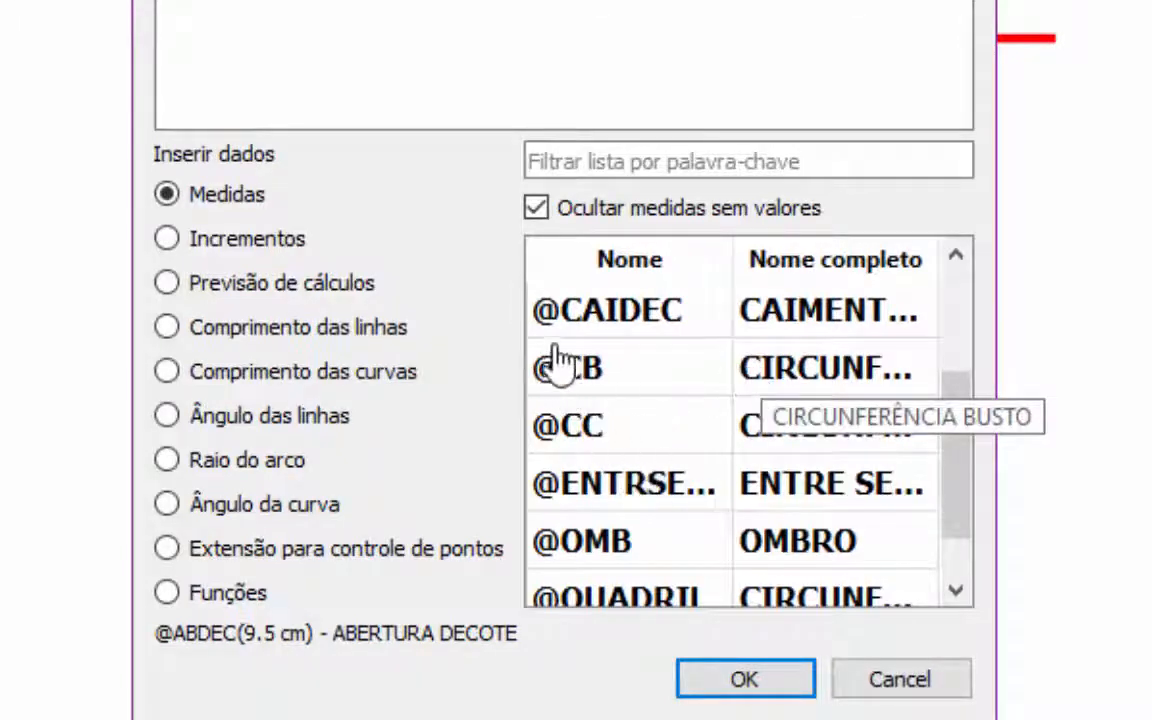
{"action": "scroll", "coordinate": [604, 507], "scroll_direction": "down", "scroll_amount": 1}
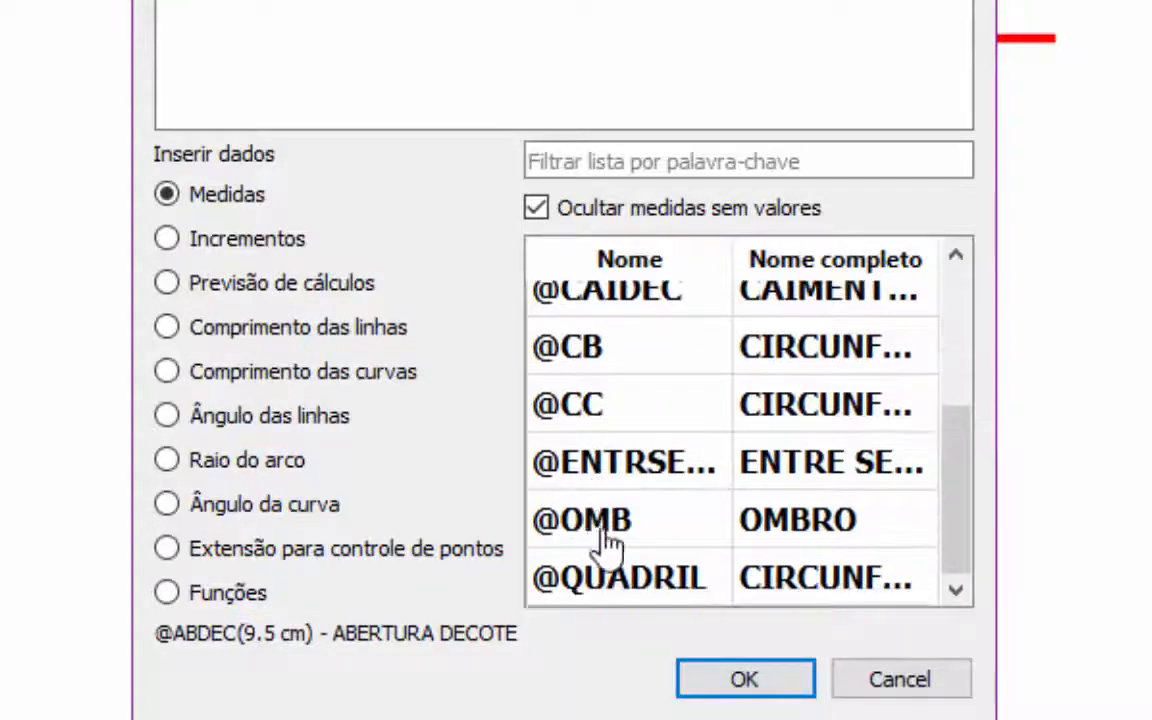
{"action": "scroll", "coordinate": [734, 530], "scroll_direction": "up", "scroll_amount": 1}
{"action": "scroll", "coordinate": [740, 527], "scroll_direction": "down", "scroll_amount": 1}
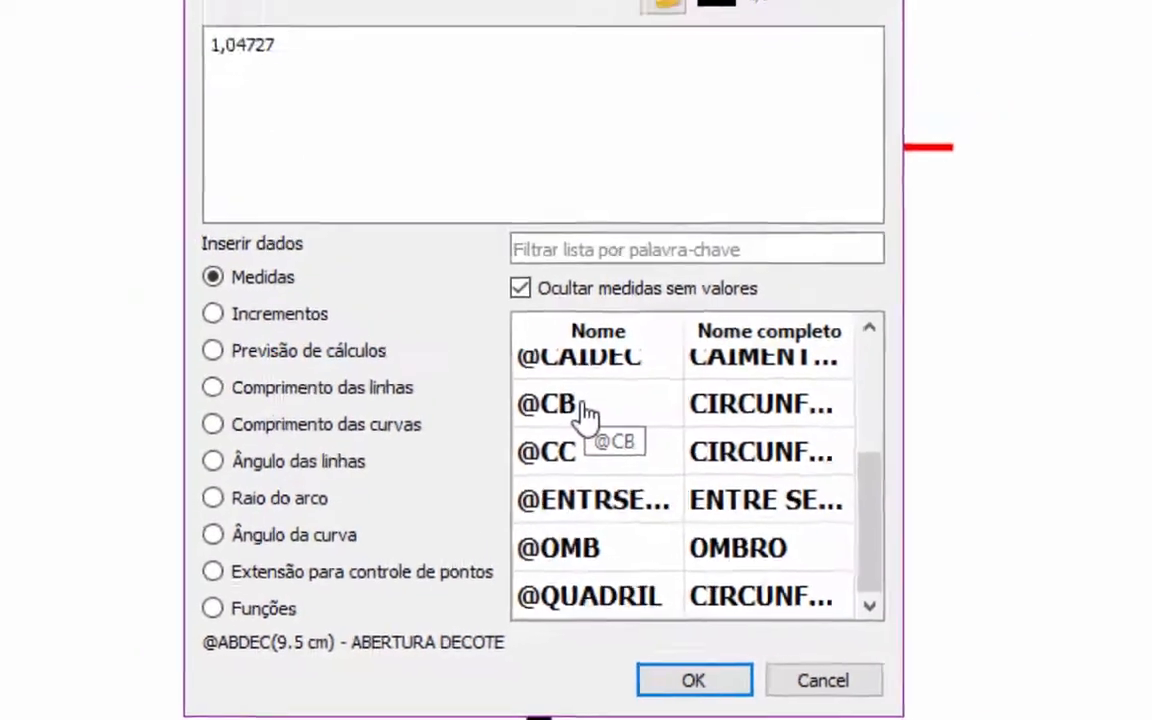
{"action": "double_click", "coordinate": [612, 358]}
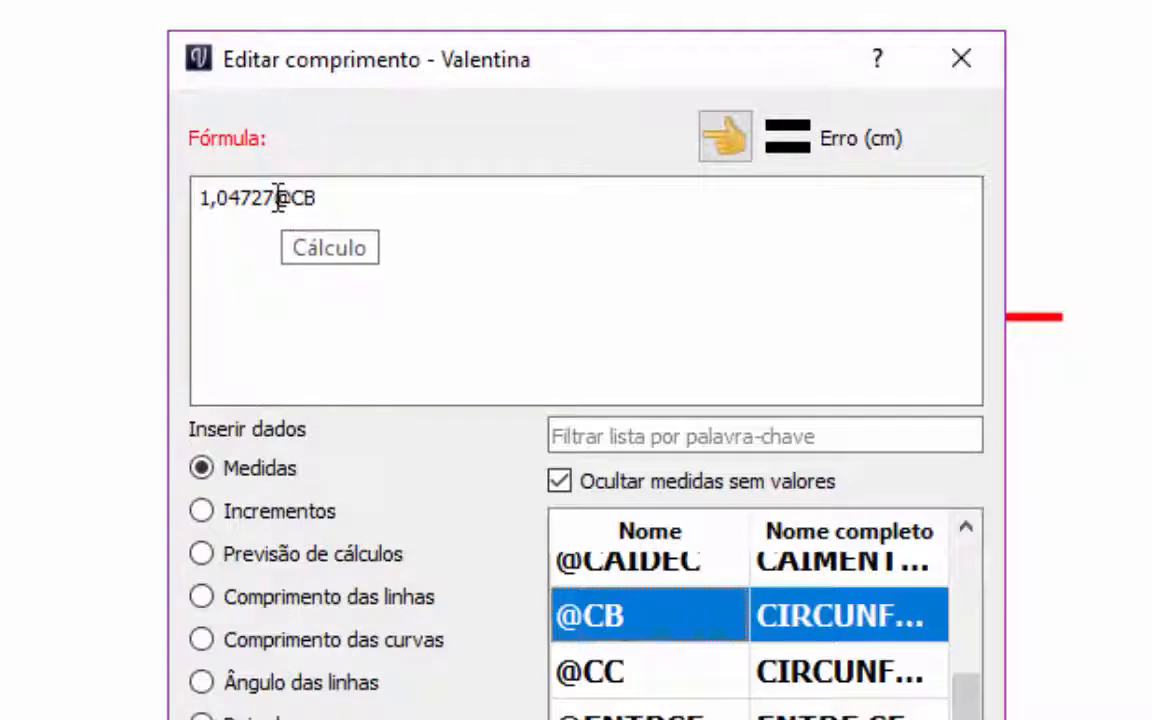
{"action": "left_click", "coordinate": [277, 197]}
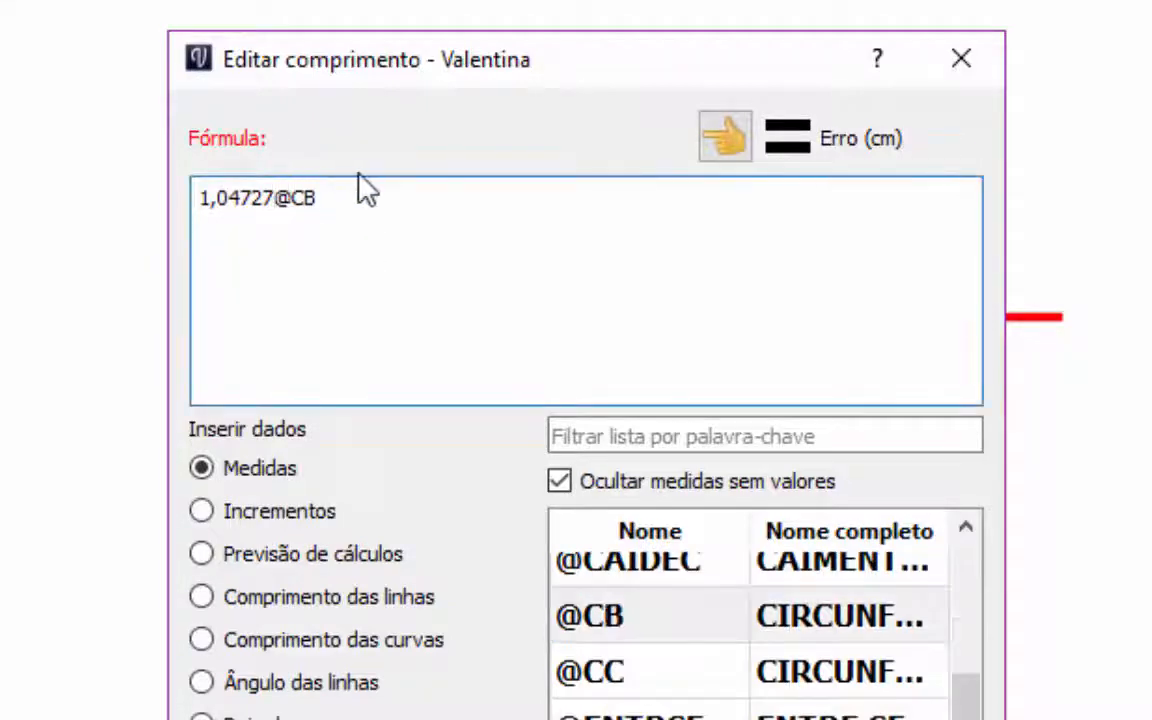
{"action": "key", "text": "BackSpace"}
{"action": "key", "text": "BackSpace"}
{"action": "key", "text": "BackSpace"}
{"action": "key", "text": "BackSpace"}
{"action": "key", "text": "BackSpace"}
{"action": "key", "text": "BackSpace"}
{"action": "key", "text": "BackSpace"}
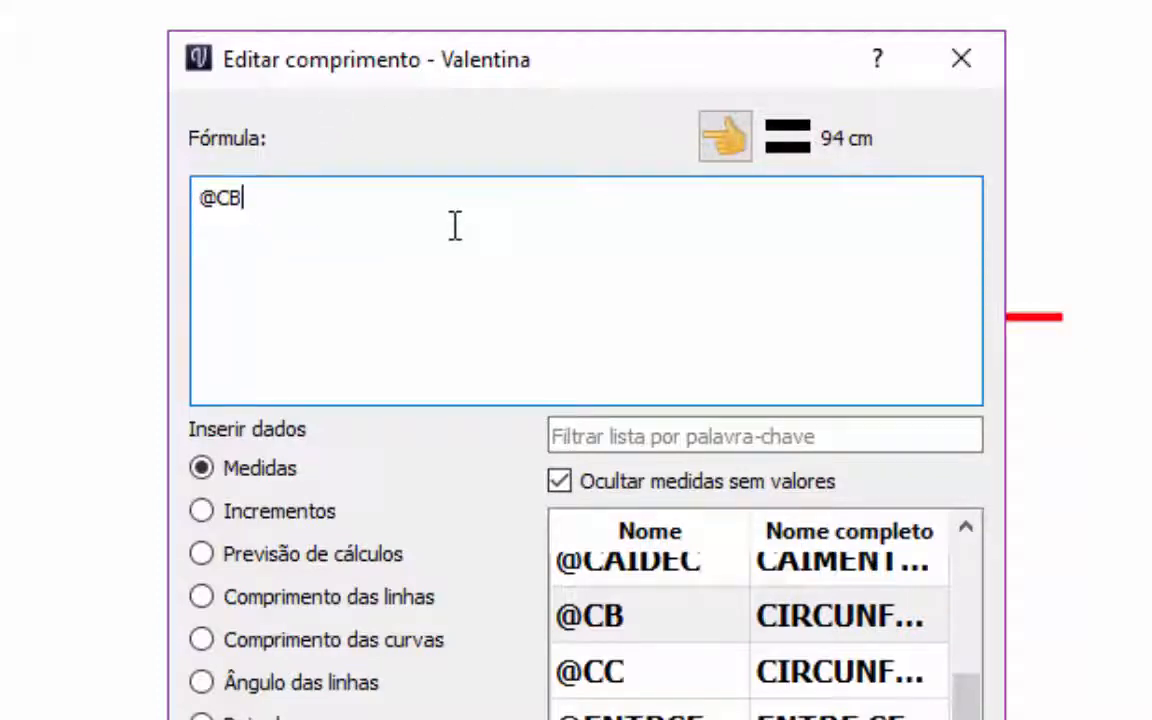
{"action": "type", "text": "/"}
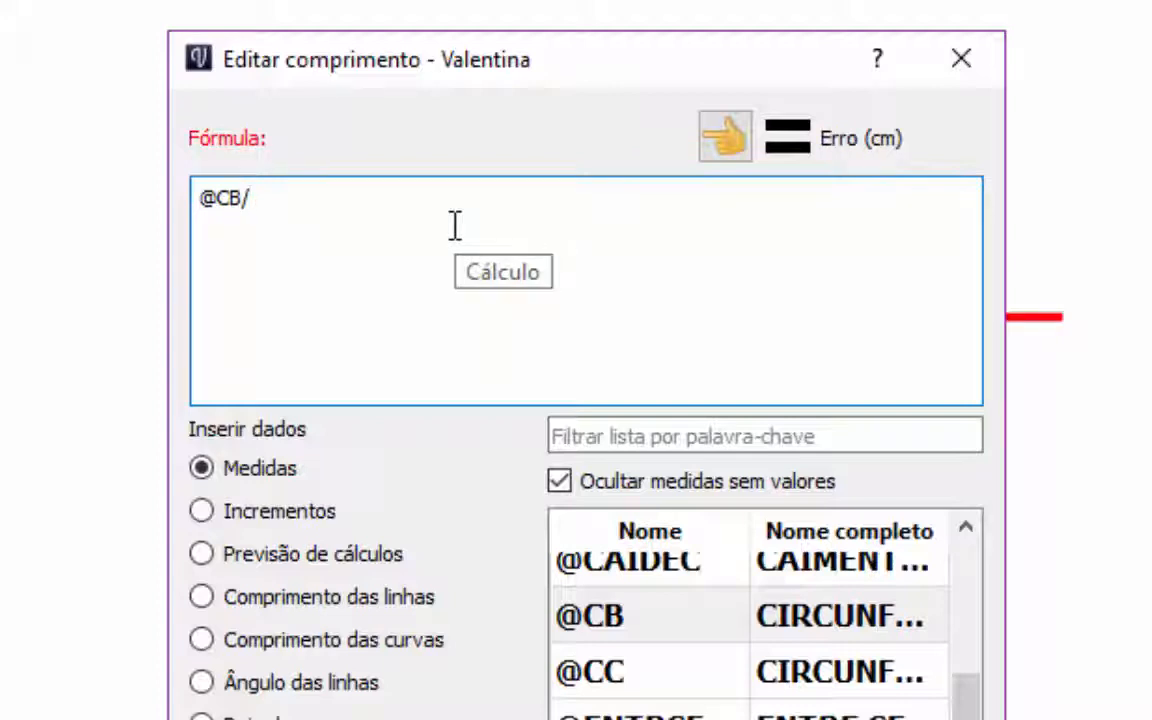
{"action": "type", "text": "4"}
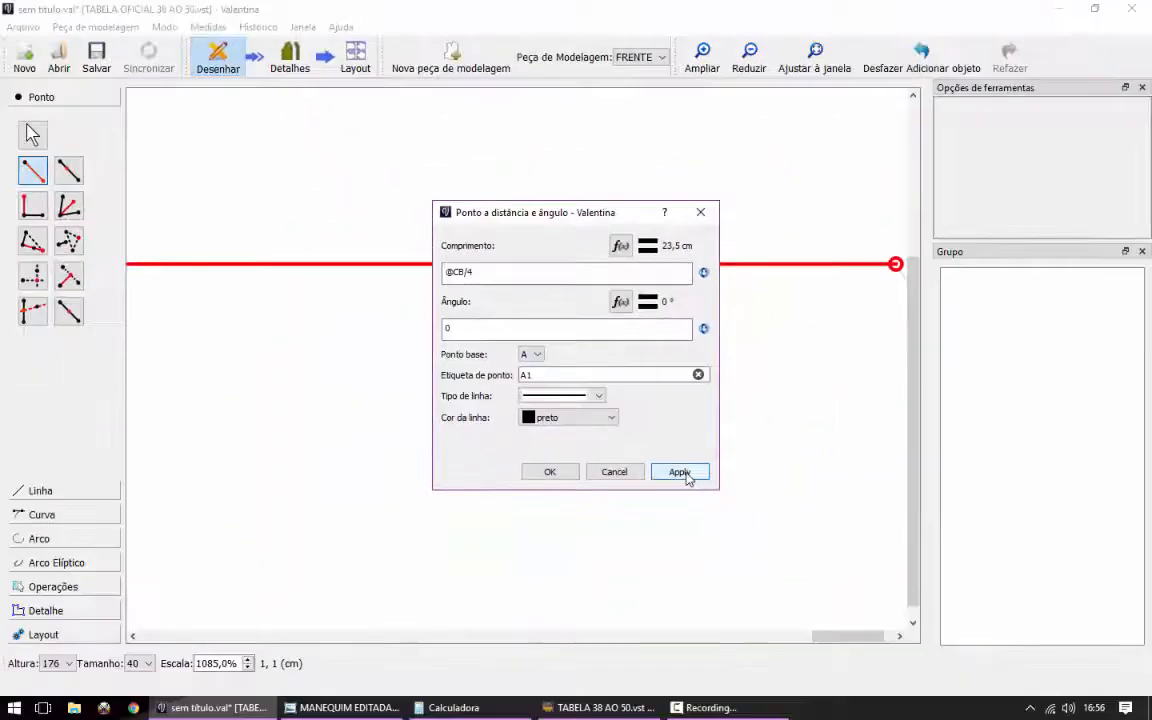
{"action": "left_click", "coordinate": [858, 670]}
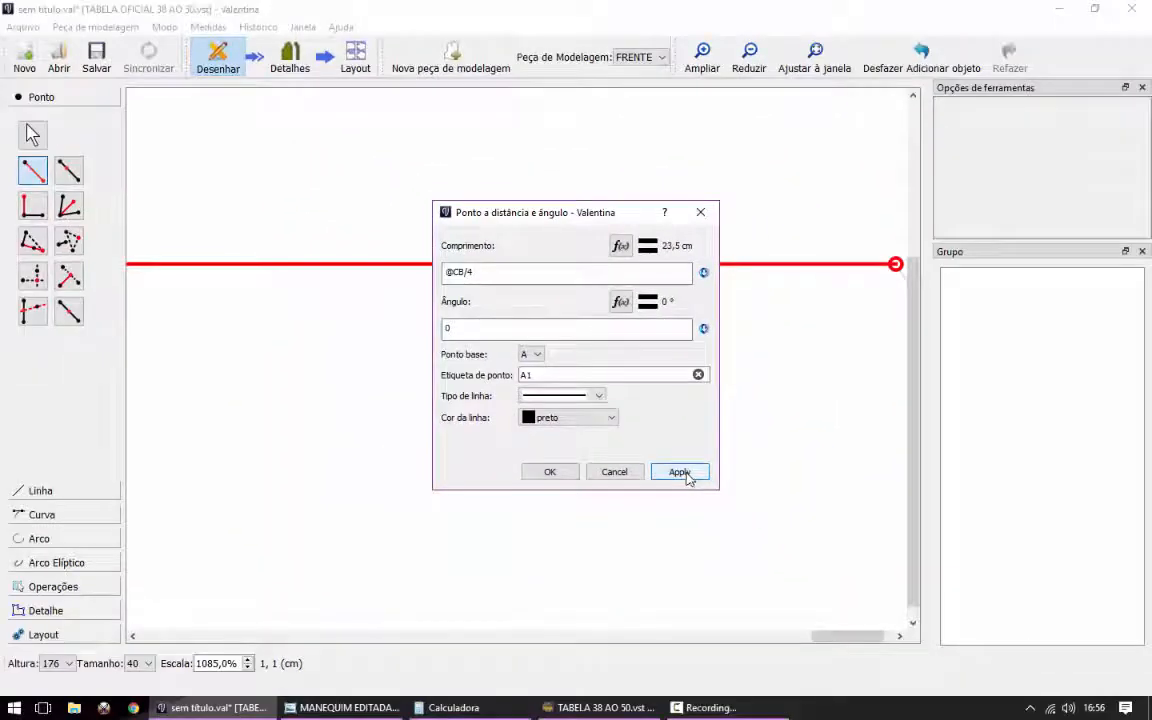
{"action": "left_click", "coordinate": [550, 472]}
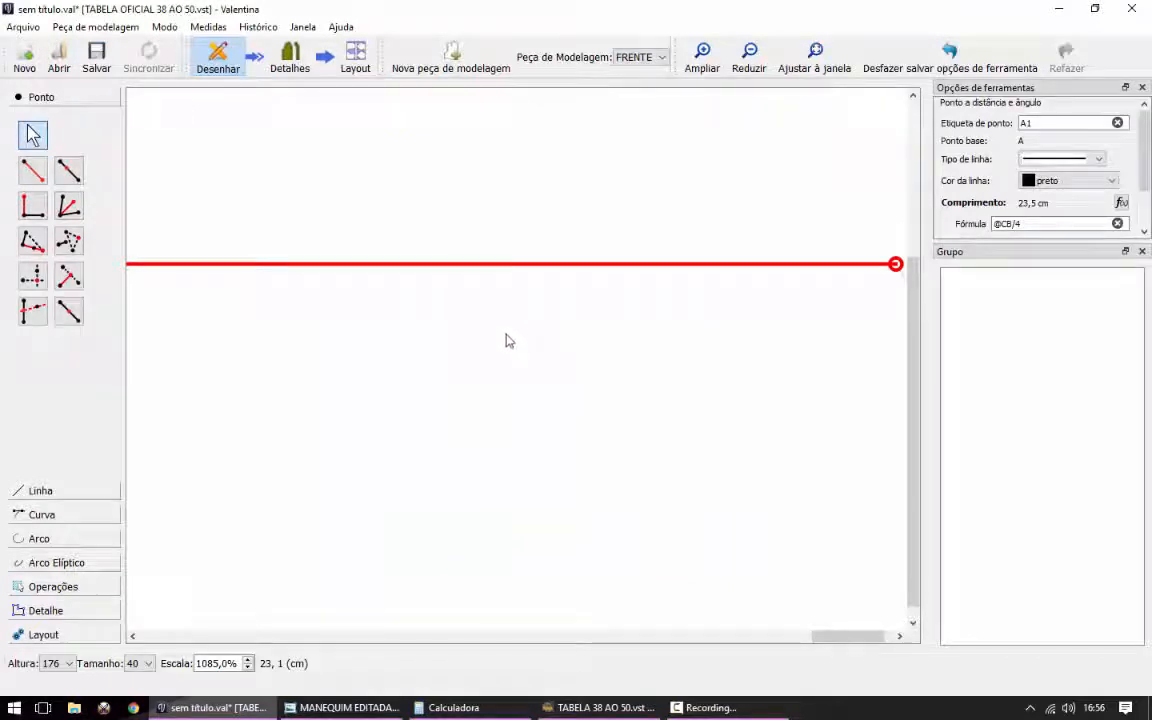
Fit the whole drawing in view and set the pattern's displayed size (Tamanho) to 38.
{"action": "left_click", "coordinate": [815, 62]}
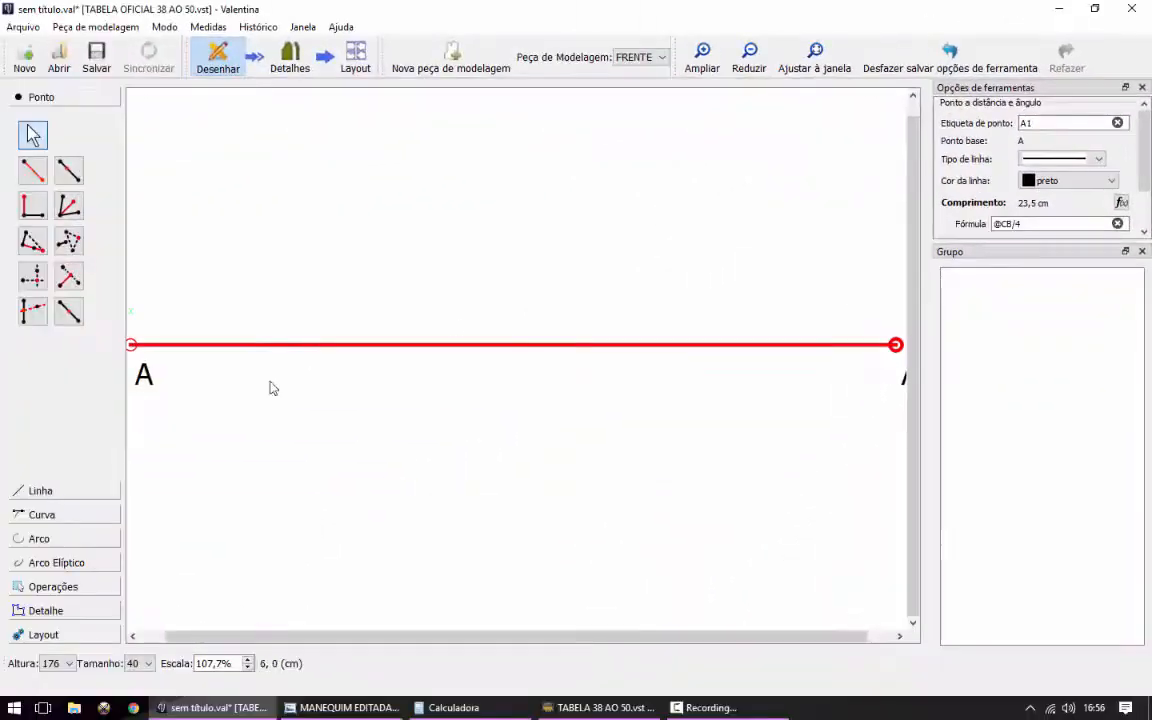
{"action": "left_click", "coordinate": [147, 663]}
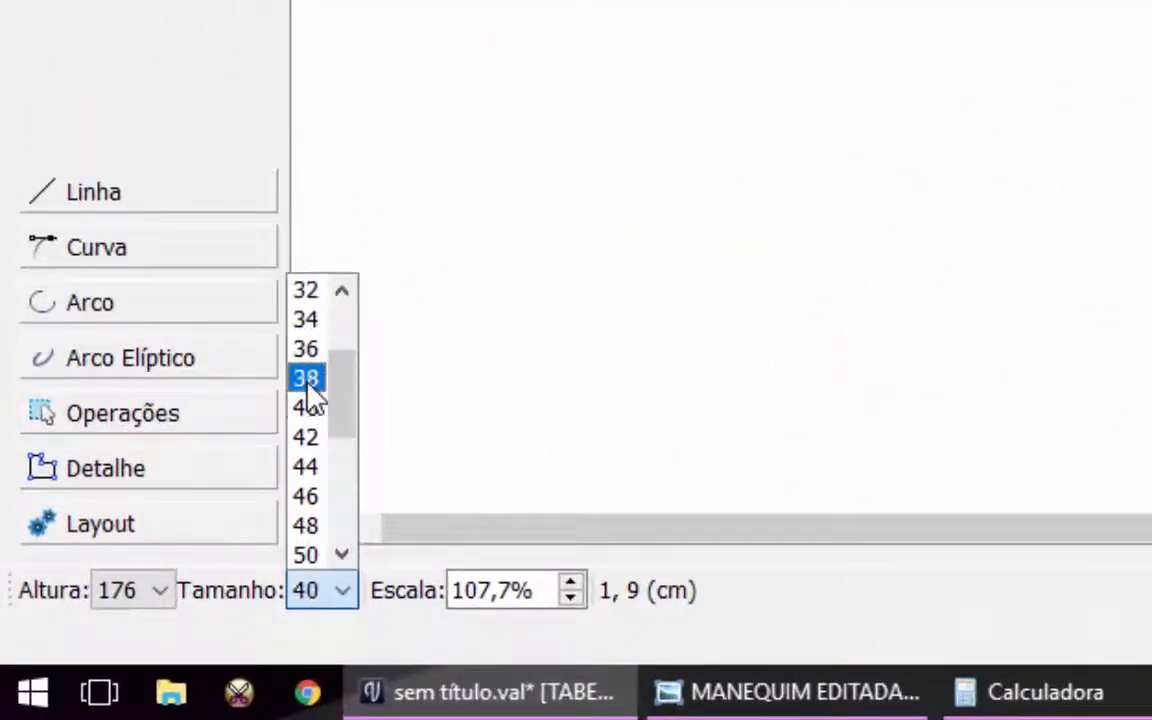
{"action": "left_click", "coordinate": [307, 382]}
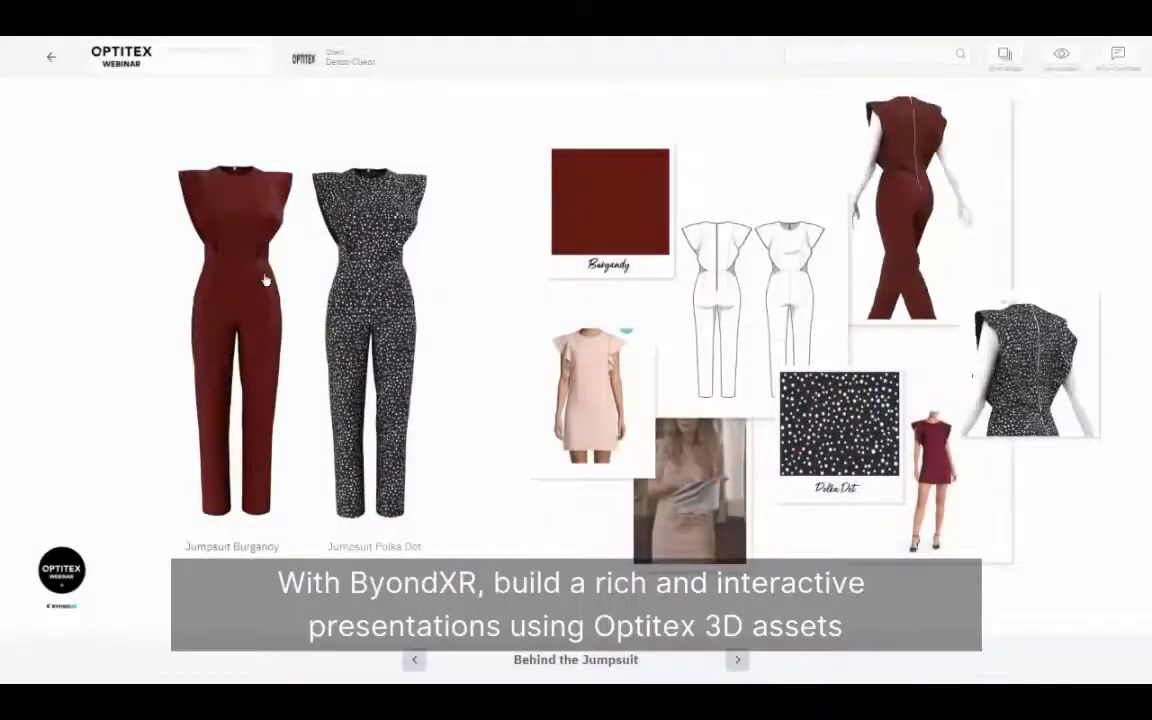
In ByondXR, open the Jumpsuit Burgandy product page and examine its side view and the mannequin view up close.
{"action": "left_click", "coordinate": [272, 268]}
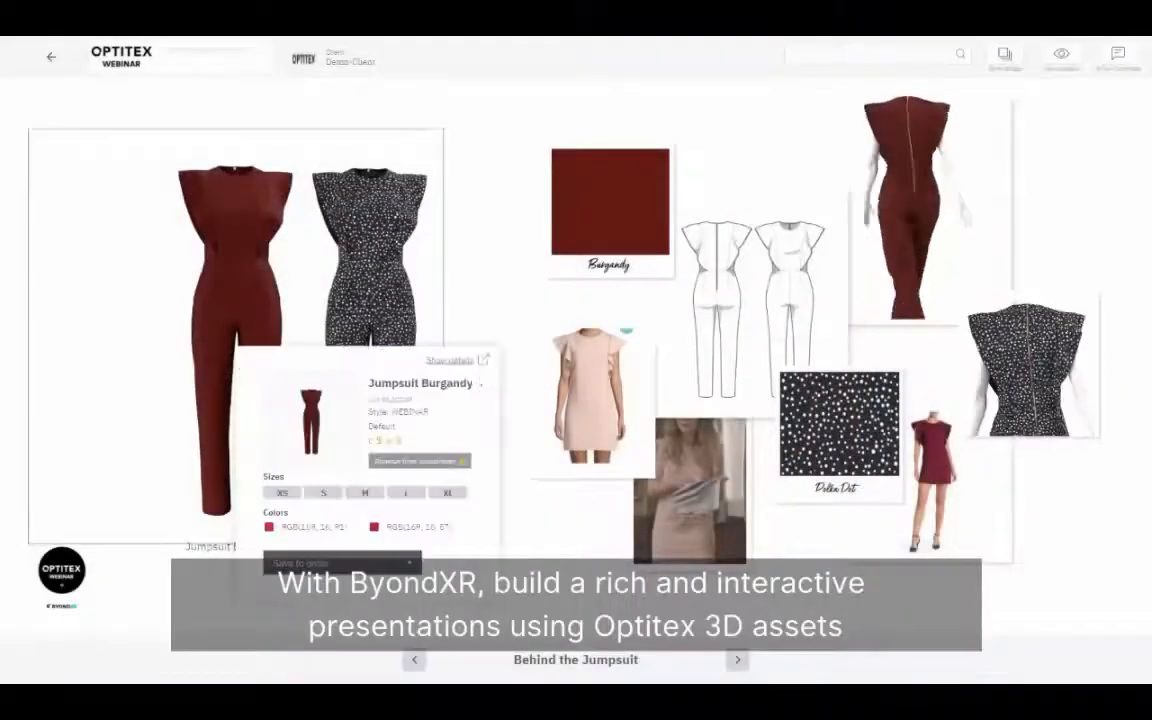
{"action": "left_click", "coordinate": [480, 361]}
{"action": "left_click", "coordinate": [88, 222]}
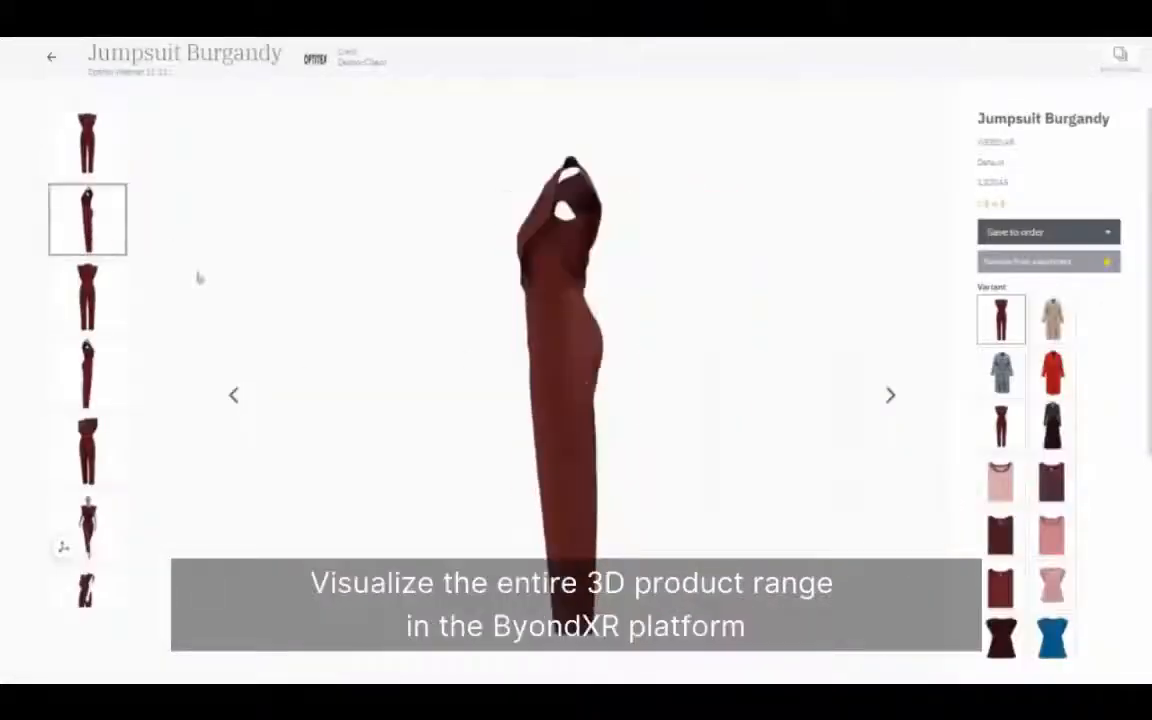
{"action": "left_click", "coordinate": [94, 535]}
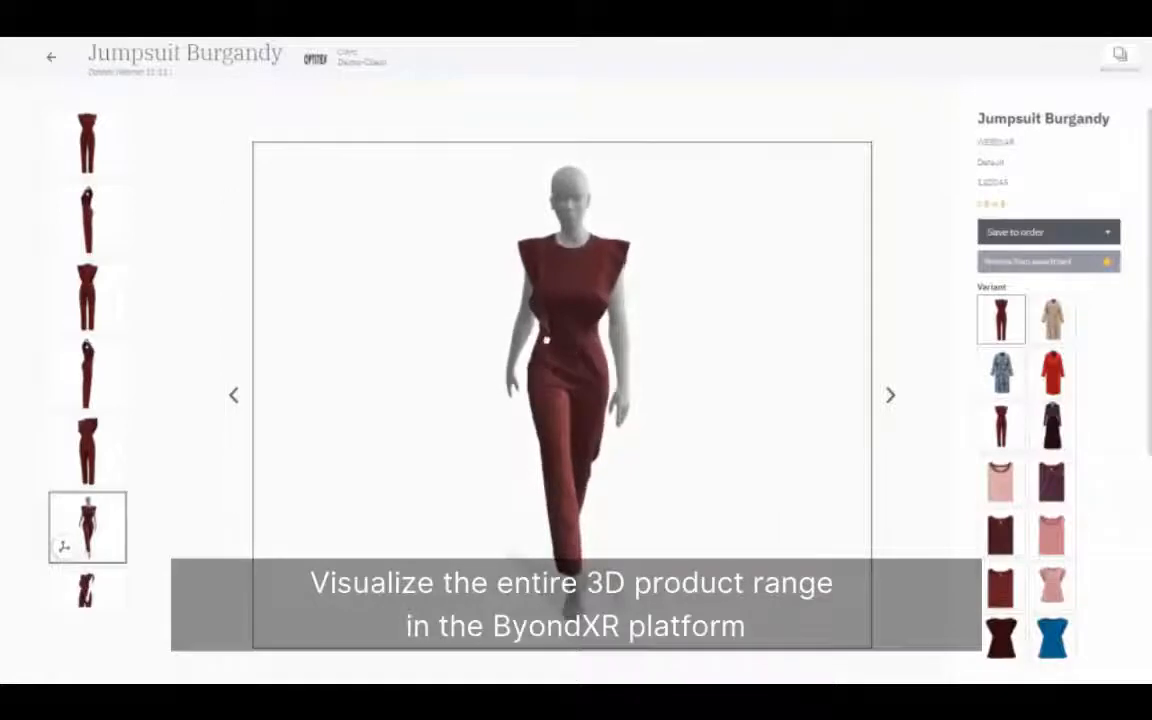
{"action": "scroll", "coordinate": [565, 330], "scroll_direction": "up", "scroll_amount": 5}
{"action": "right_click_drag", "start_coordinate": [605, 312], "coordinate": [599, 362]}
{"action": "left_click_drag", "start_coordinate": [599, 362], "coordinate": [505, 367]}
{"action": "scroll", "coordinate": [505, 367], "scroll_direction": "up", "scroll_amount": 5}
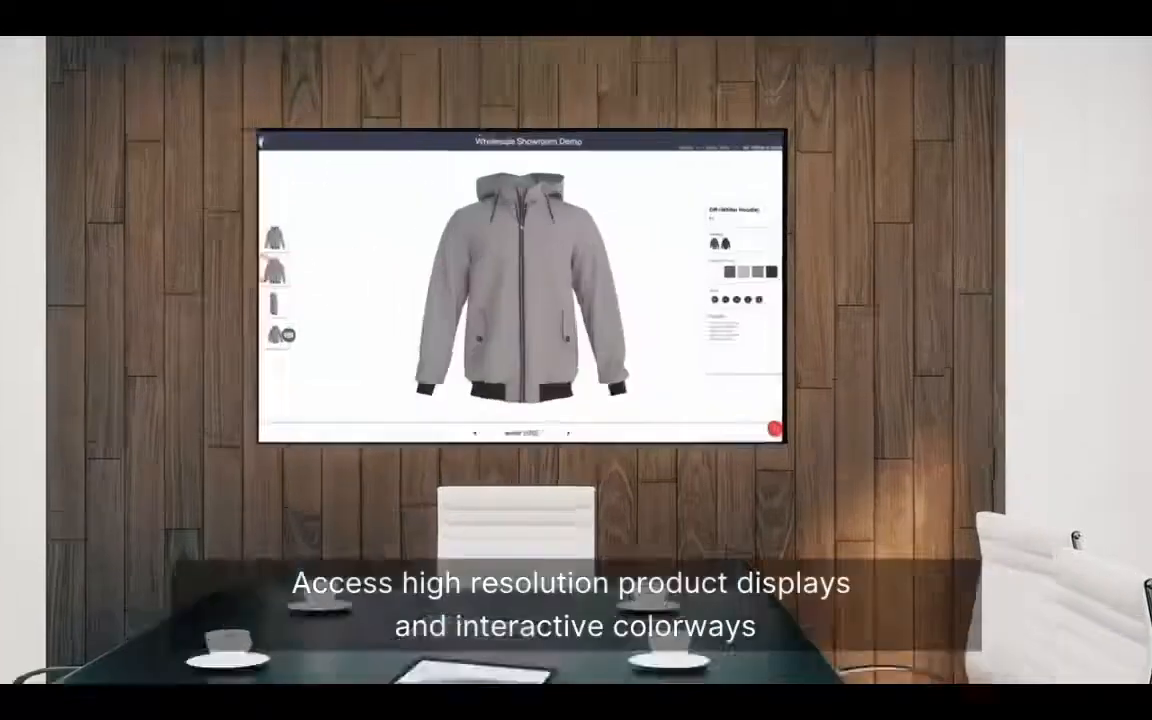
Examine the Off-White Hoodie from the back and side, and rotate its 360° view.
{"action": "left_click", "coordinate": [272, 270]}
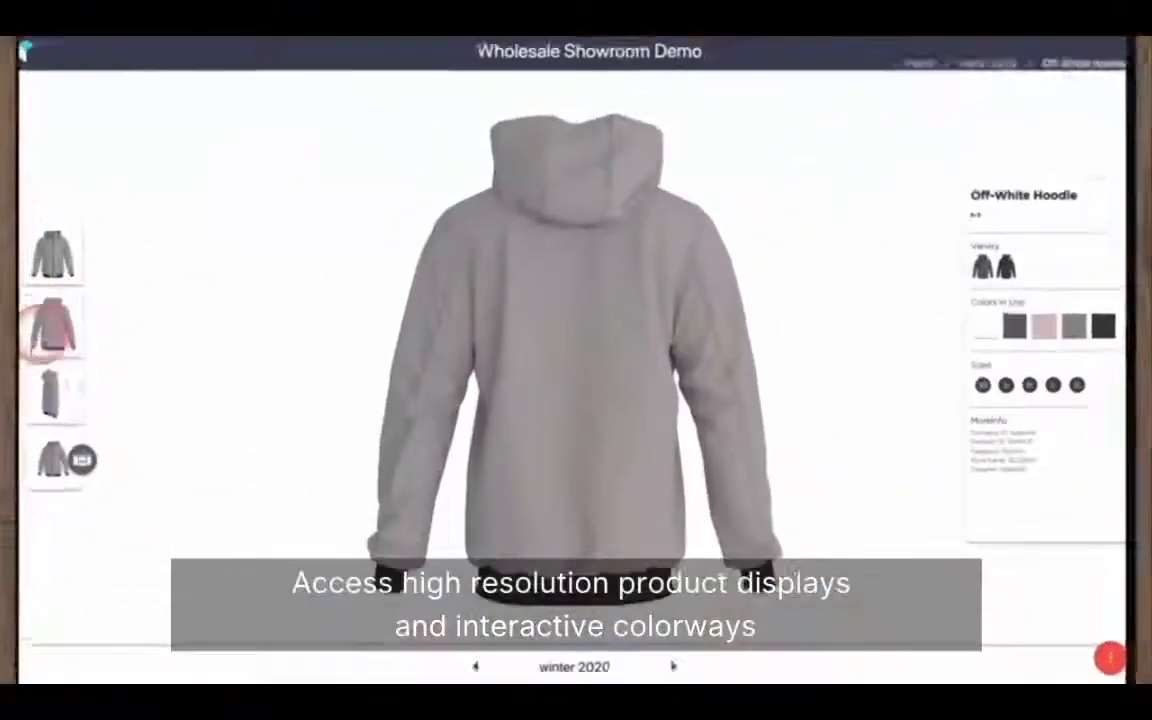
{"action": "left_click", "coordinate": [275, 303]}
{"action": "left_click", "coordinate": [277, 335]}
{"action": "left_click_drag", "start_coordinate": [480, 432], "coordinate": [637, 443]}
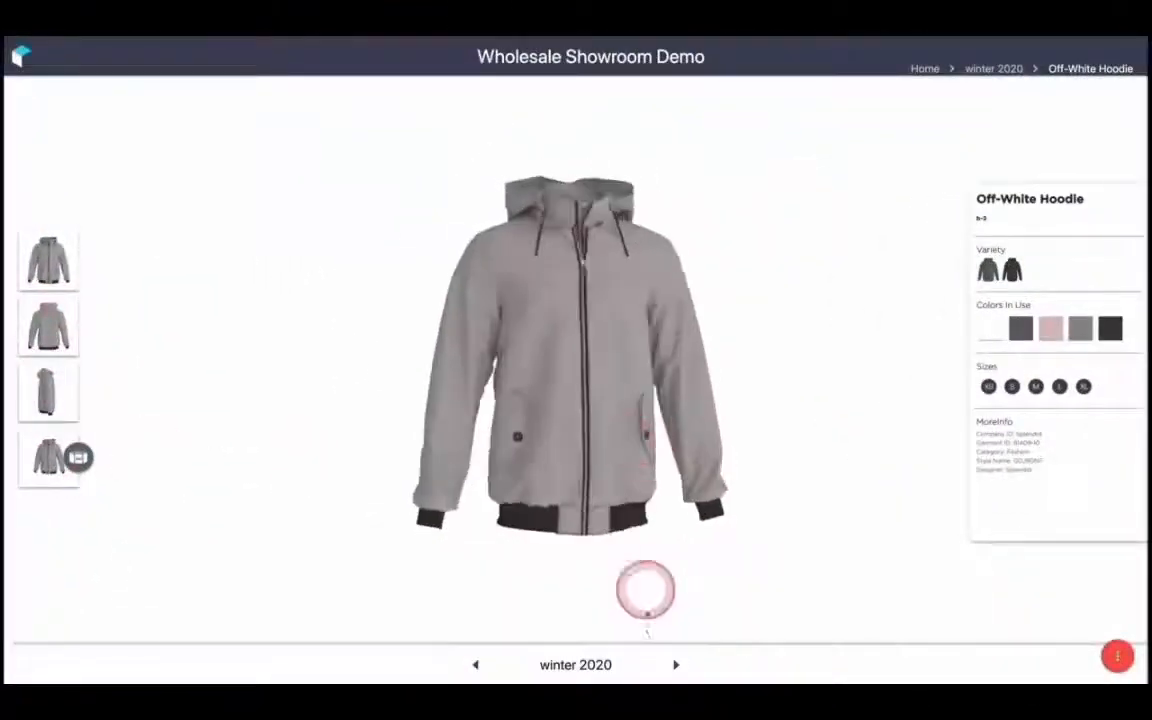
Open the blue dress shirt in the spring 2020 collection and examine its back, side and 3D views.
{"action": "left_click", "coordinate": [675, 664]}
{"action": "left_click", "coordinate": [853, 255]}
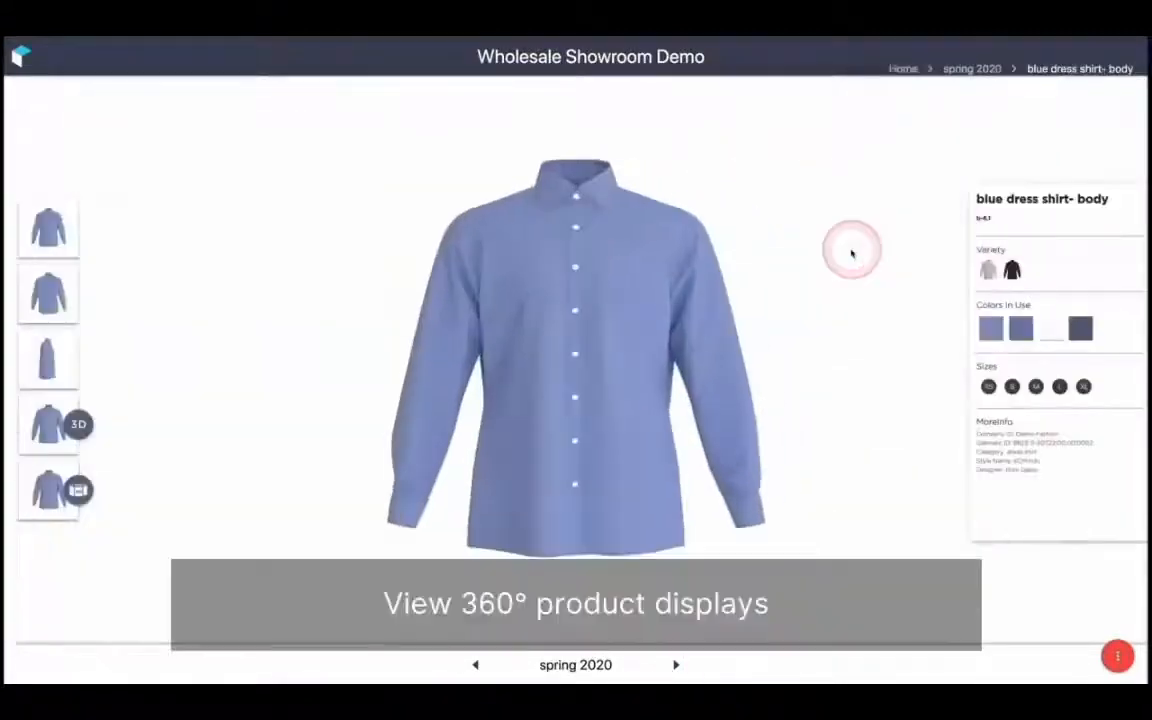
{"action": "left_click", "coordinate": [49, 290]}
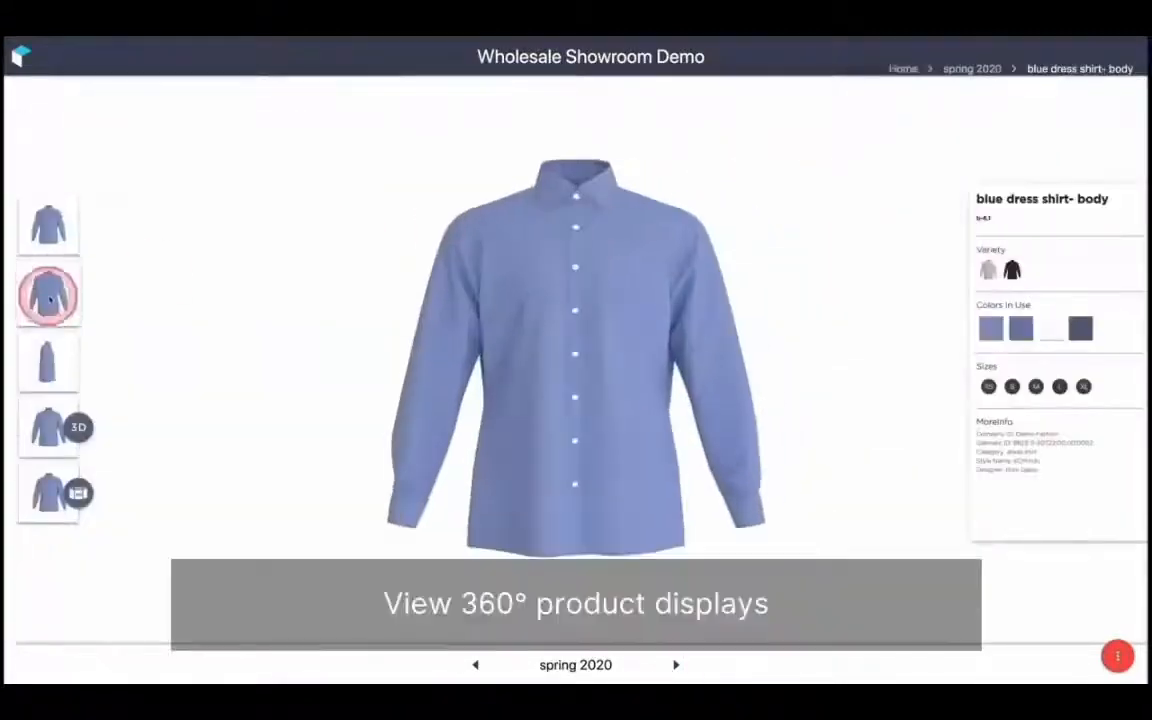
{"action": "left_click", "coordinate": [55, 360]}
{"action": "left_click", "coordinate": [45, 425]}
{"action": "left_click_drag", "start_coordinate": [478, 437], "coordinate": [630, 447]}
{"action": "scroll", "coordinate": [630, 447], "scroll_direction": "up", "scroll_amount": 5}
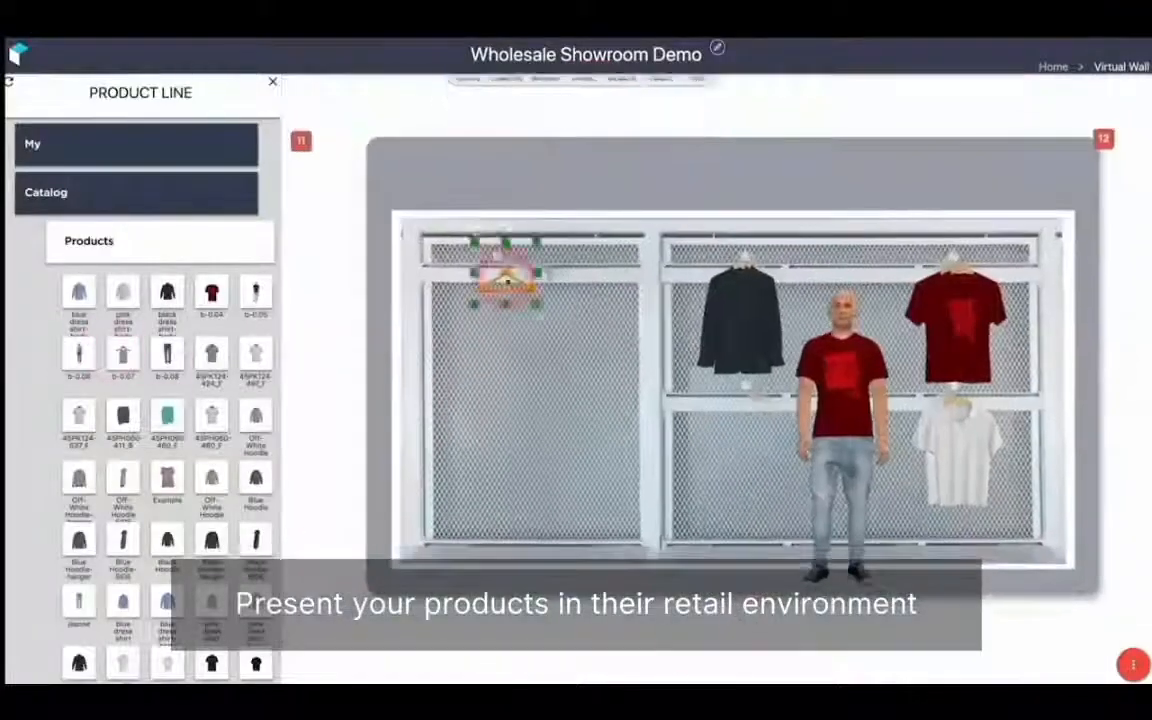
Arrange the jeans and the pink sleeveless top on hangers in the empty section of the Virtual Wall.
{"action": "left_click", "coordinate": [545, 93]}
{"action": "left_click_drag", "start_coordinate": [483, 318], "coordinate": [514, 316]}
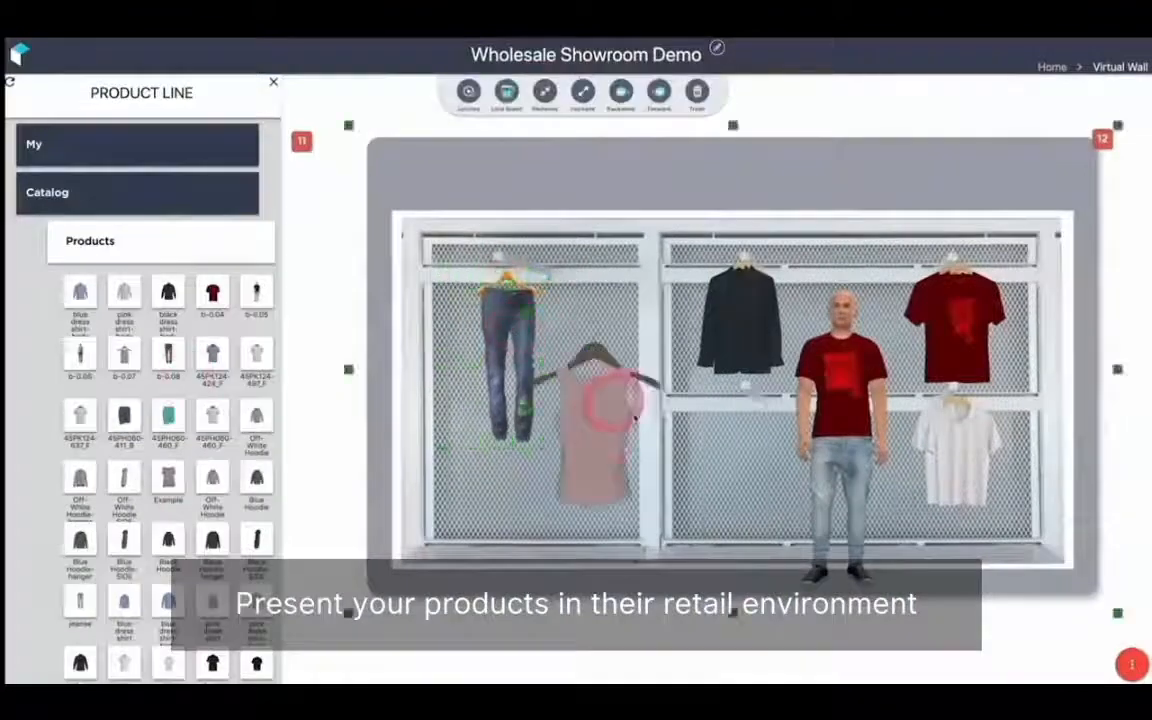
{"action": "left_click_drag", "start_coordinate": [594, 443], "coordinate": [586, 477]}
{"action": "left_click", "coordinate": [585, 95]}
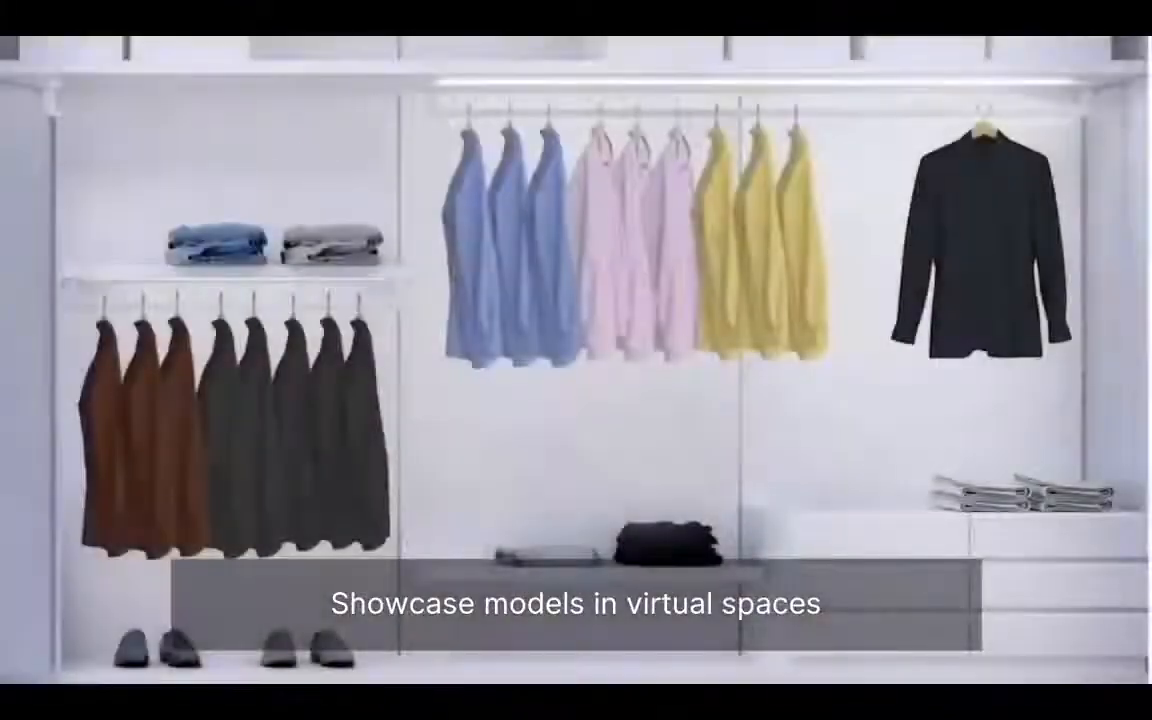
Space out the yellow shirts along the virtual closet rail, moving the outermost one toward the black shirt.
{"action": "left_click_drag", "start_coordinate": [830, 255], "coordinate": [882, 244]}
{"action": "left_click", "coordinate": [759, 253]}
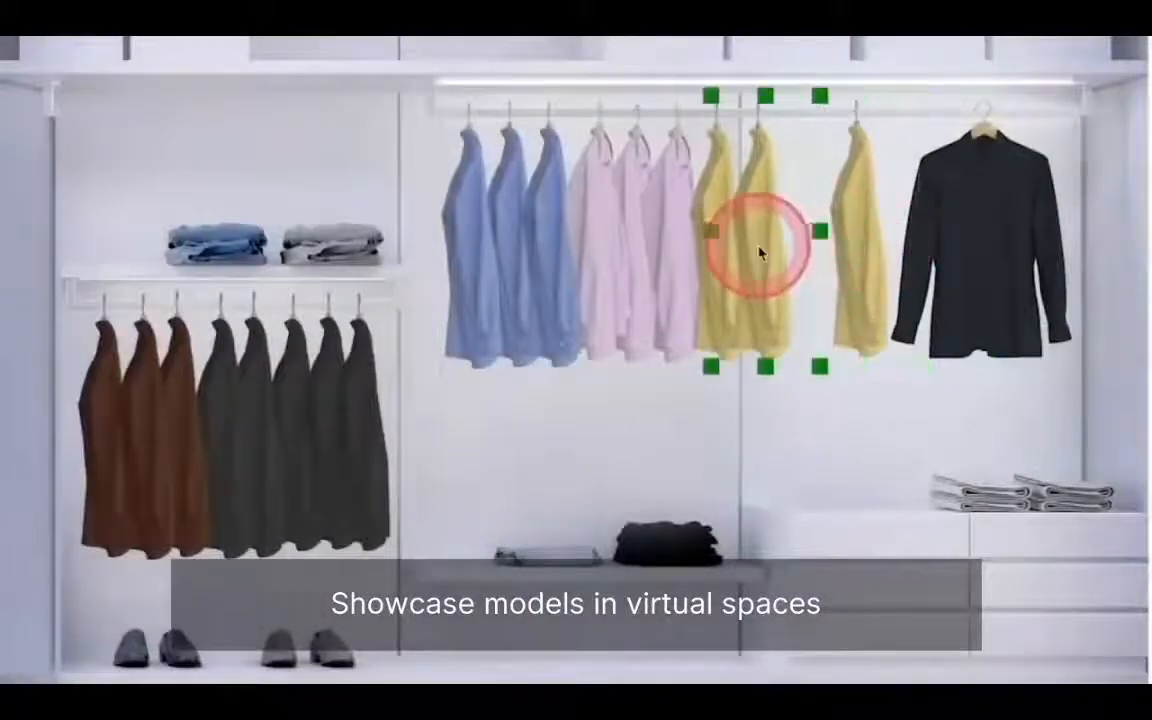
{"action": "mouse_move", "coordinate": [759, 253]}
{"action": "left_mouse_down"}
{"action": "mouse_move", "coordinate": [807, 244]}
{"action": "mouse_move", "coordinate": [712, 252]}
{"action": "mouse_move", "coordinate": [764, 244]}
{"action": "left_mouse_up"}
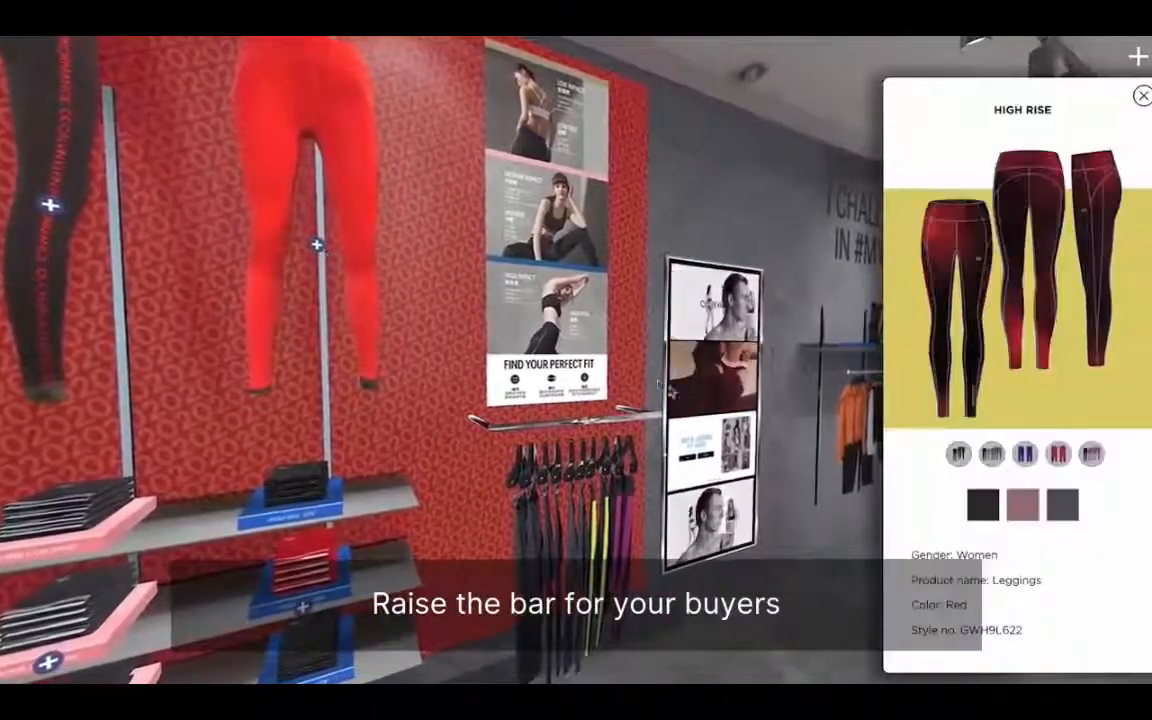
Show the second colour variant of the High Rise leggings.
{"action": "left_click", "coordinate": [991, 454]}
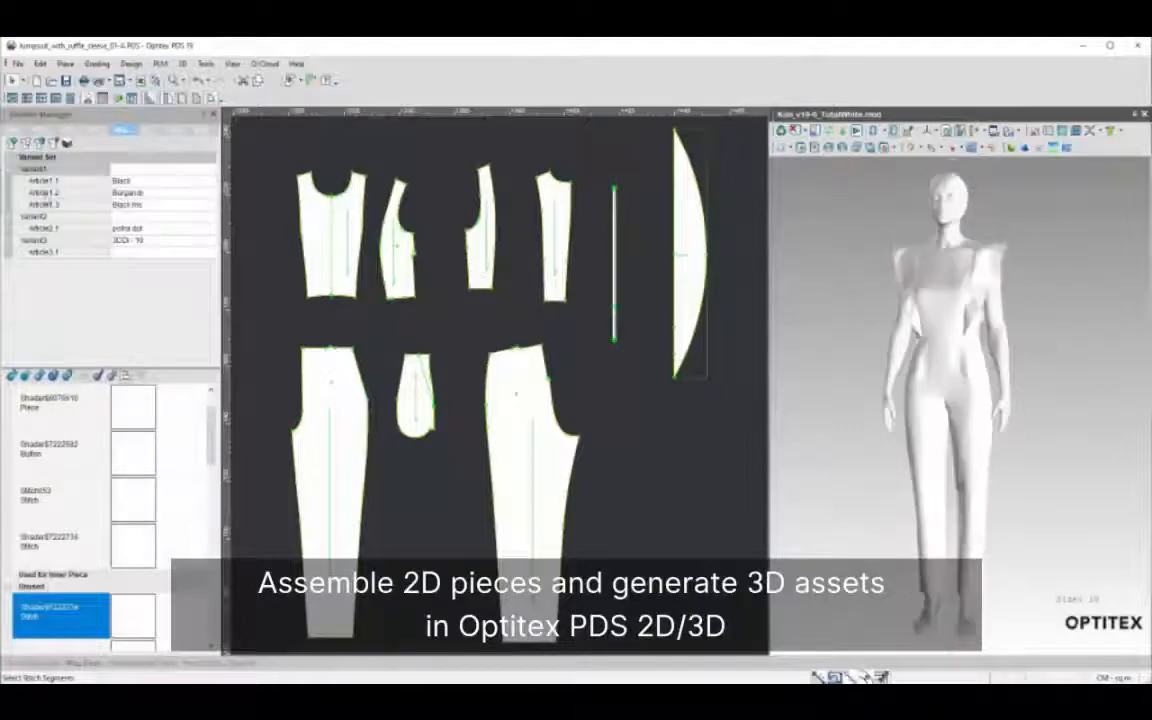
In Optitex PDS, apply the Burgandy article of the first variant to the jumpsuit and open the piece shader's properties.
{"action": "left_click", "coordinate": [60, 192]}
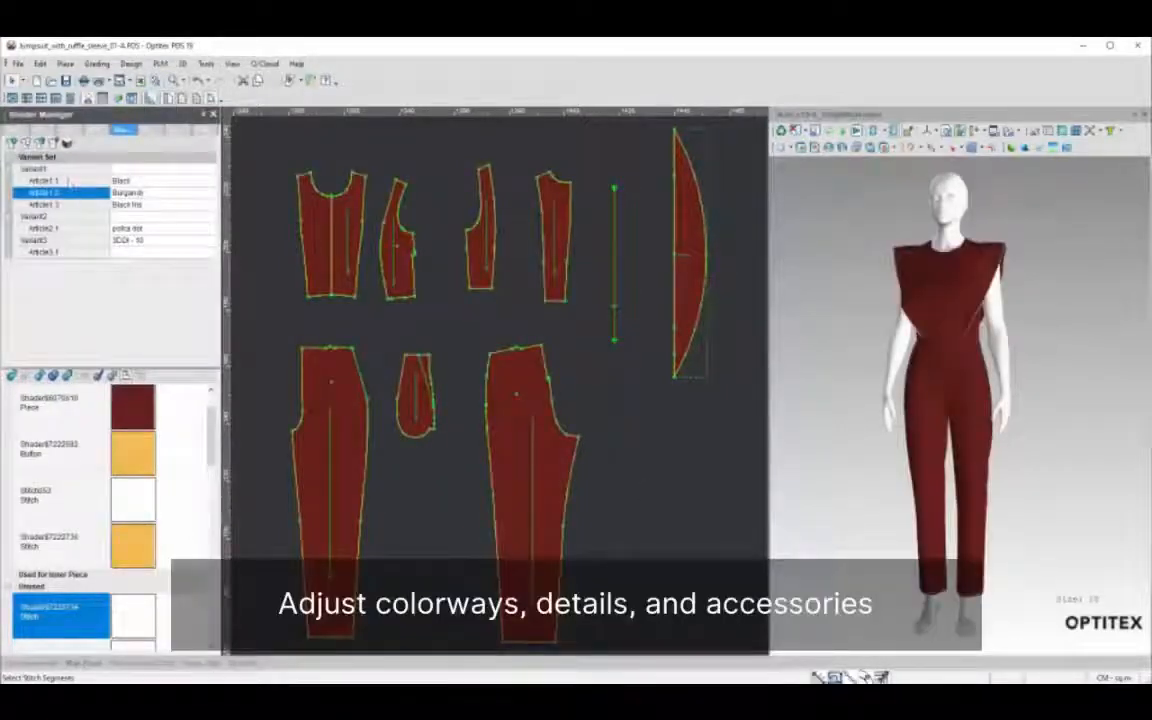
{"action": "double_click", "coordinate": [60, 400]}
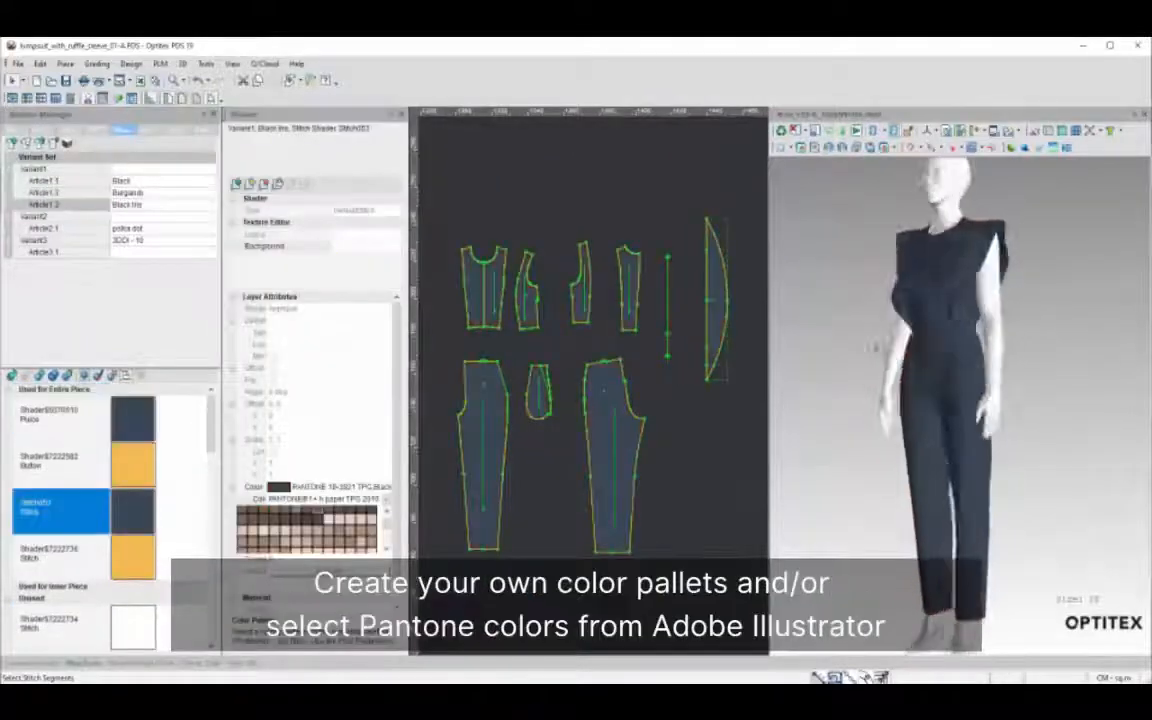
{"action": "left_click_drag", "start_coordinate": [700, 330], "coordinate": [918, 355]}
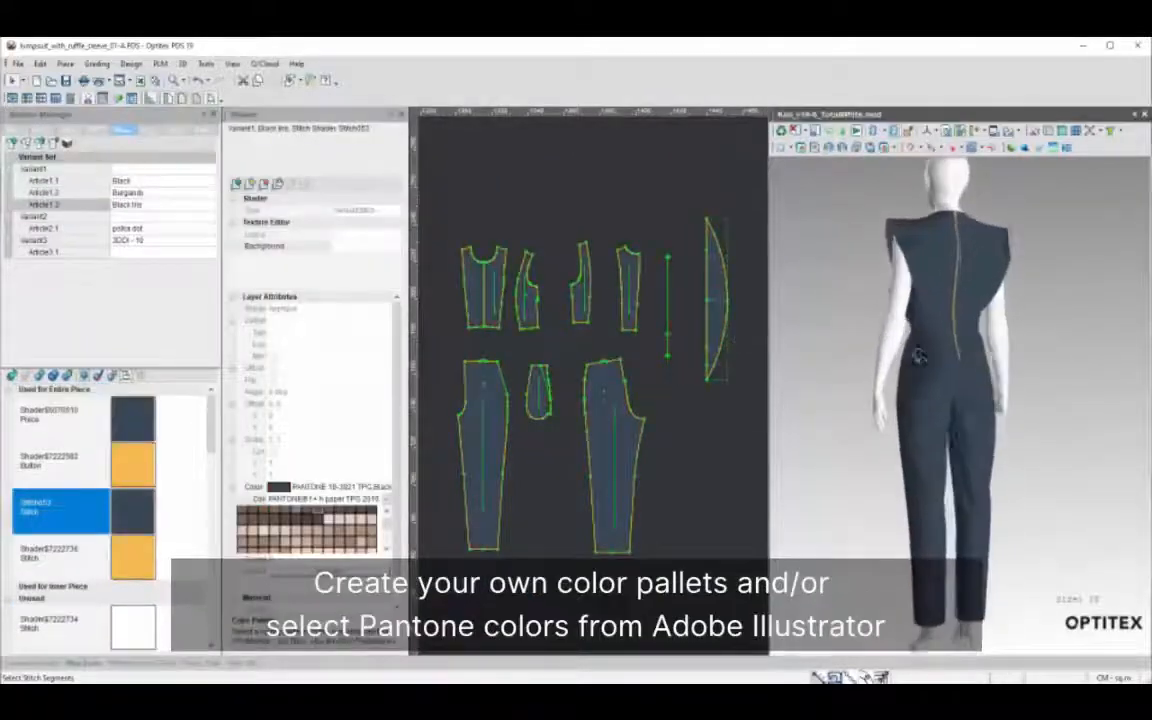
Load another zipper slider shape from the YKK Vislon library onto the zipper at the jumpsuit's back neckline.
{"action": "scroll", "coordinate": [918, 355], "scroll_direction": "up", "scroll_amount": 5}
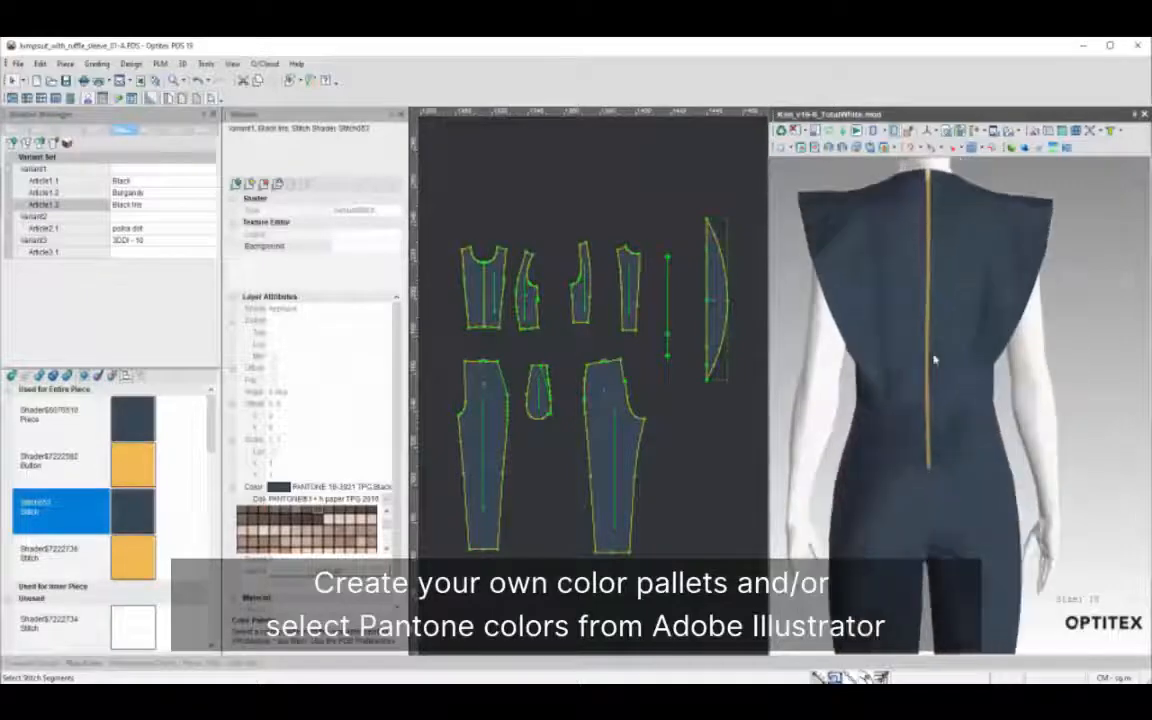
{"action": "scroll", "coordinate": [935, 360], "scroll_direction": "up", "scroll_amount": 5}
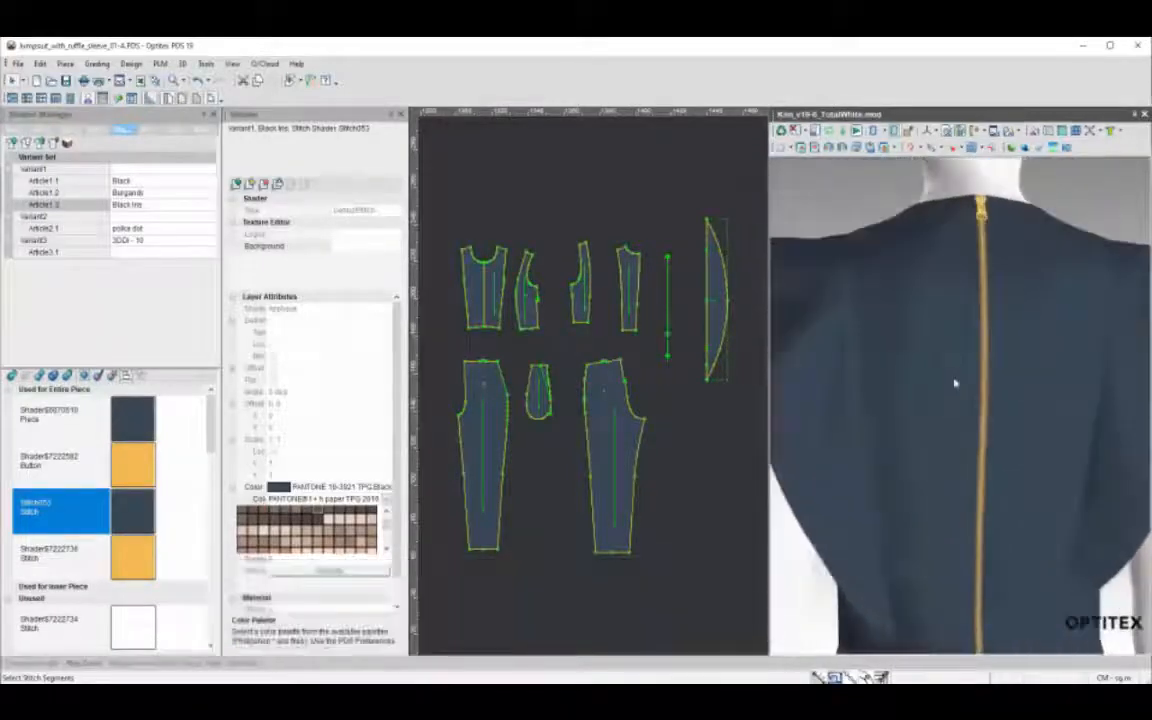
{"action": "scroll", "coordinate": [955, 383], "scroll_direction": "down", "scroll_amount": 5}
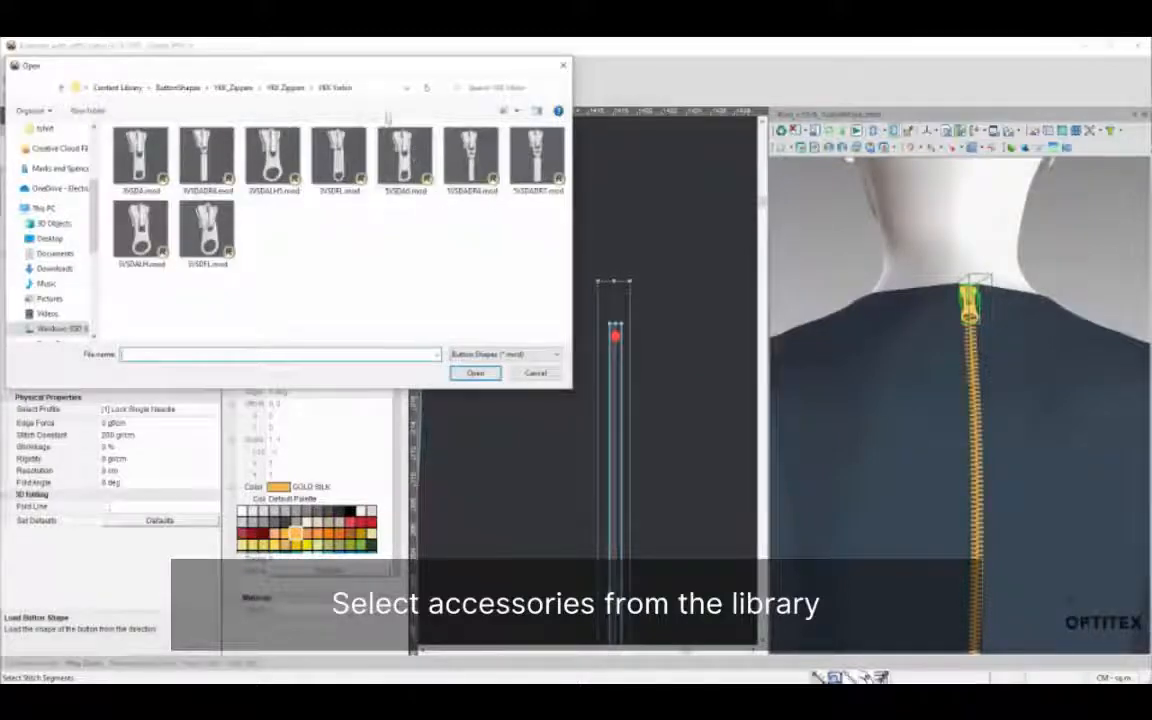
{"action": "left_click", "coordinate": [407, 91]}
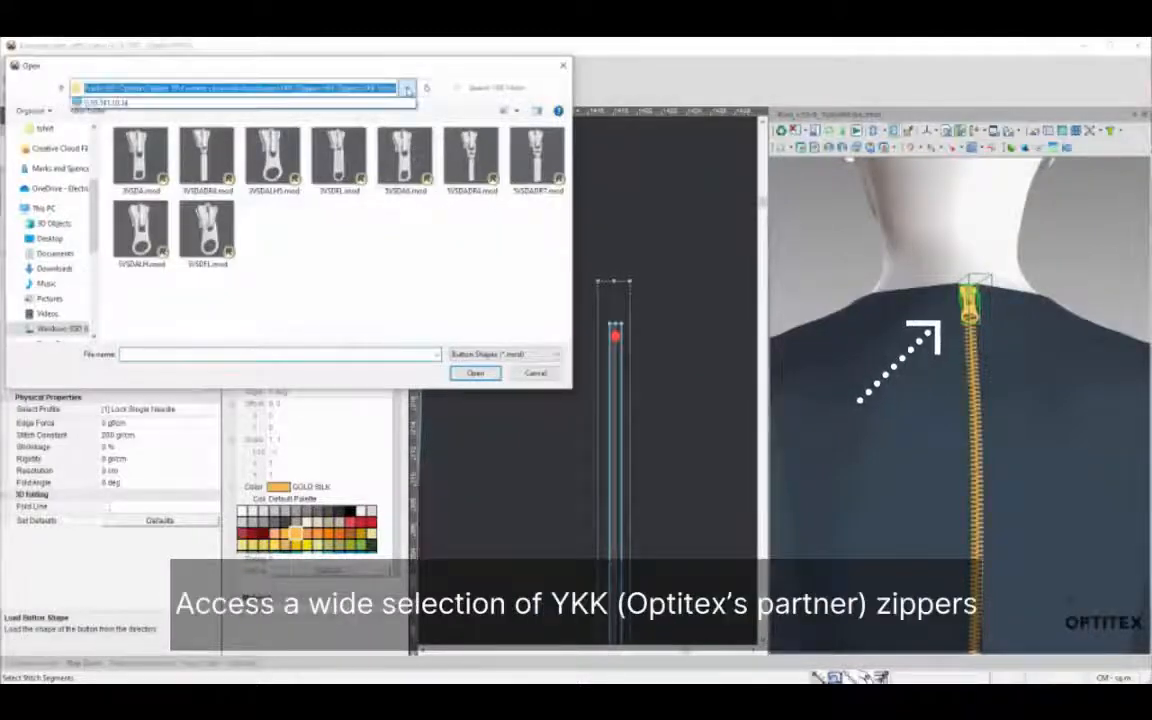
{"action": "left_click", "coordinate": [470, 160]}
{"action": "left_click", "coordinate": [472, 374]}
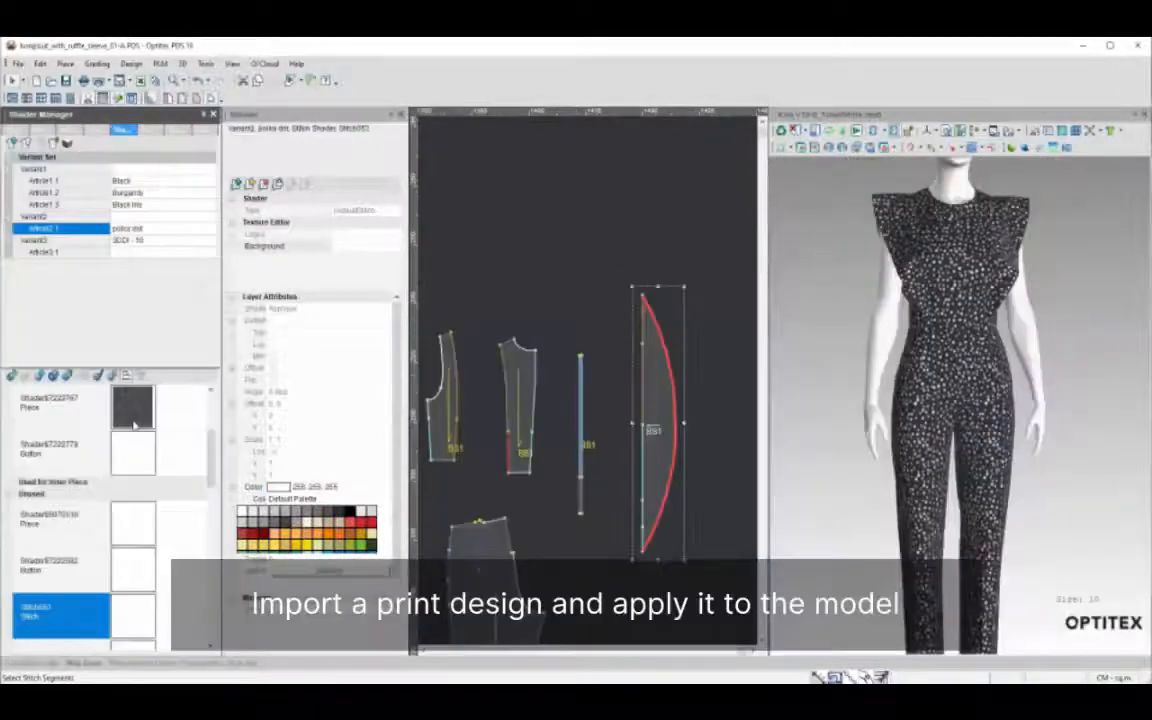
Close the shader properties and shift the polka dot print slightly on the jumpsuit model.
{"action": "scroll", "coordinate": [935, 397], "scroll_direction": "down", "scroll_amount": 2}
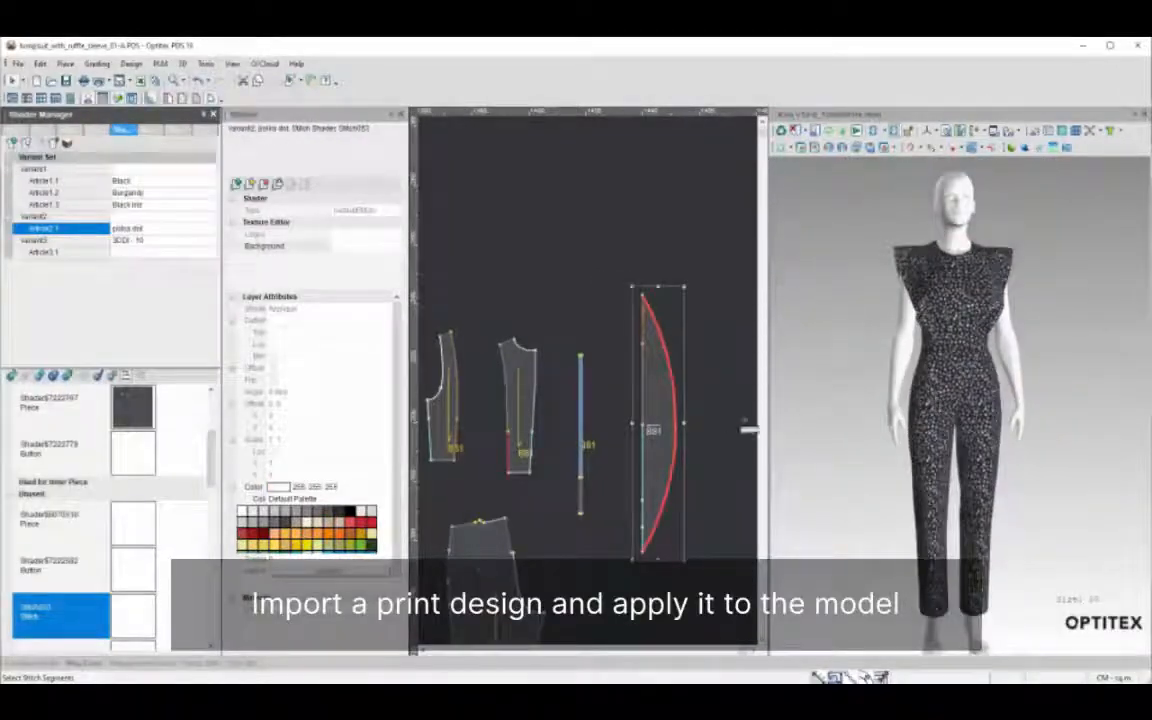
{"action": "left_click", "coordinate": [400, 115]}
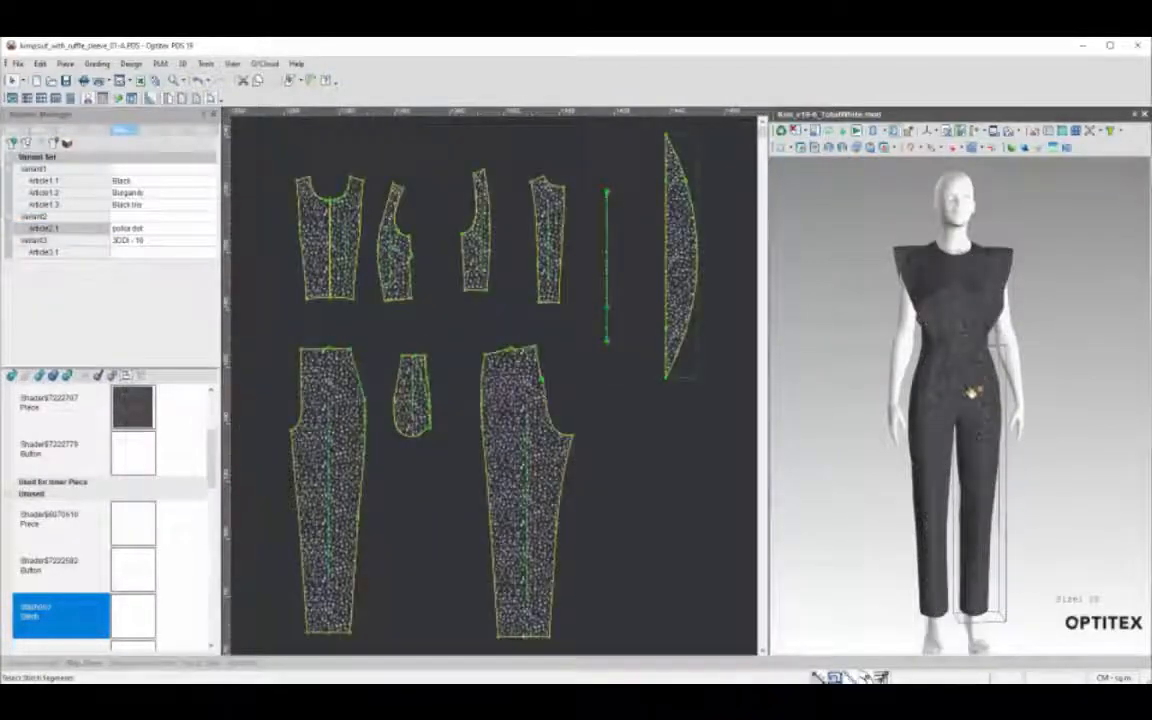
{"action": "mouse_move", "coordinate": [903, 373]}
{"action": "left_mouse_down"}
{"action": "mouse_move", "coordinate": [862, 364]}
{"action": "mouse_move", "coordinate": [936, 393]}
{"action": "mouse_move", "coordinate": [917, 386]}
{"action": "left_mouse_up"}
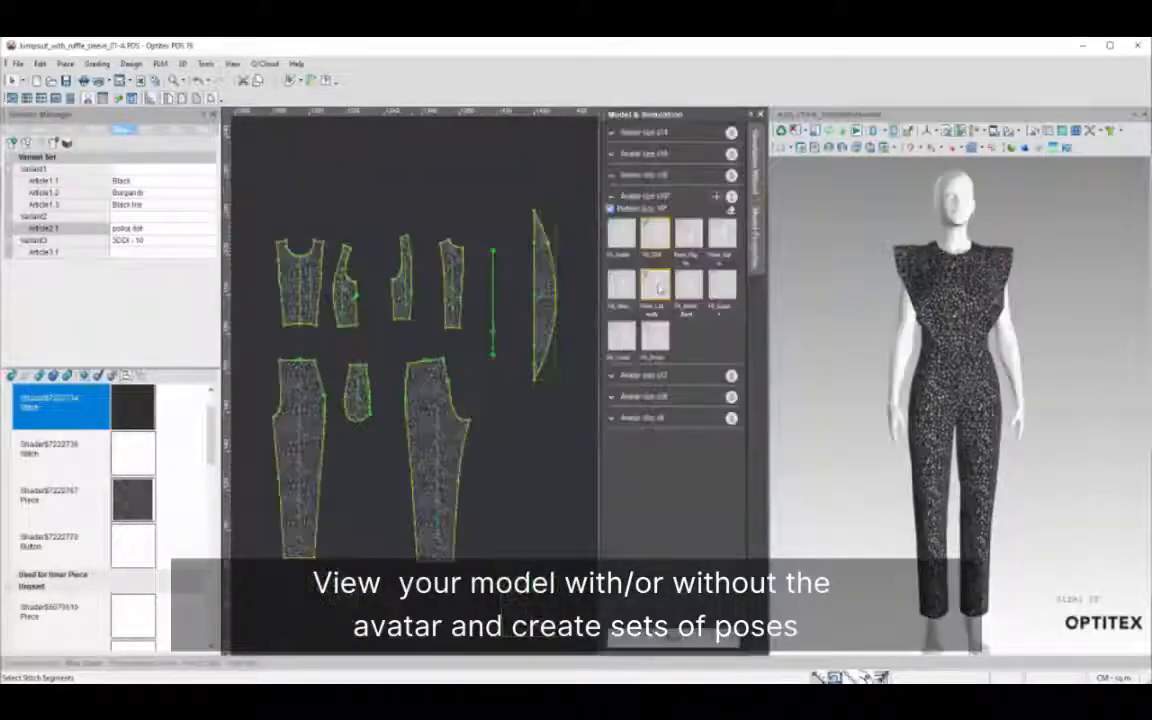
Select a different pose for the size 10 avatar wearing the polka dot jumpsuit.
{"action": "left_click", "coordinate": [655, 287]}
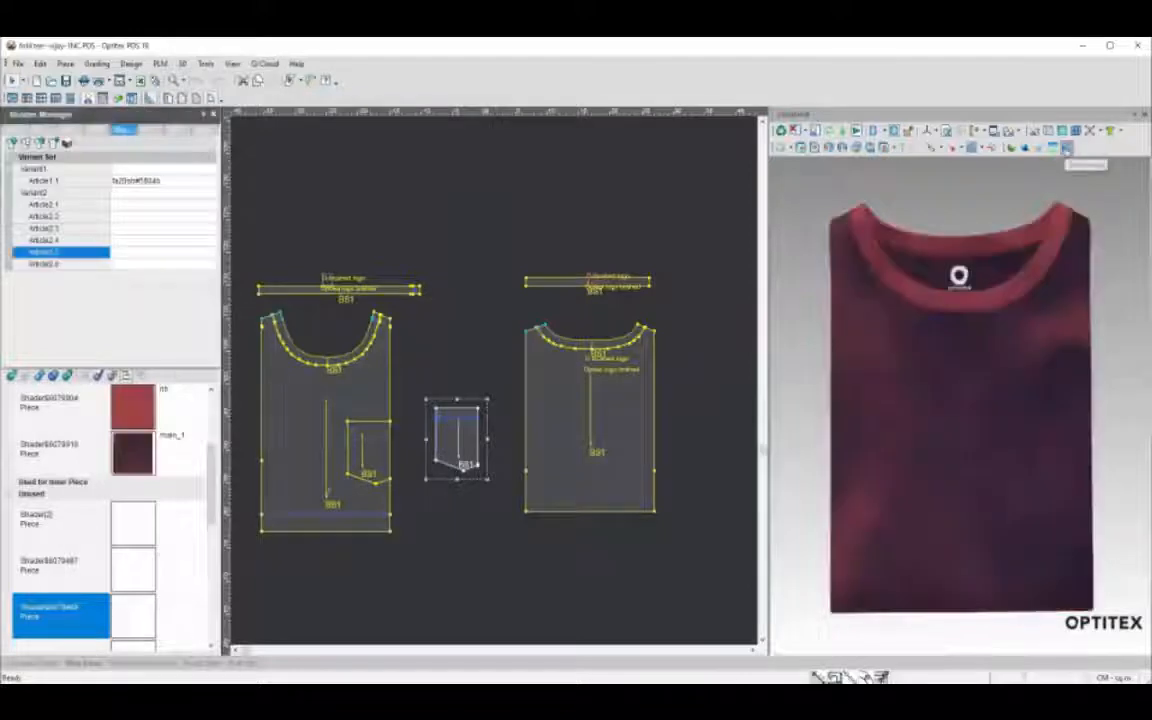
Open the image rendering and export settings for the folded red and purple T-shirt.
{"action": "left_click", "coordinate": [1066, 148]}
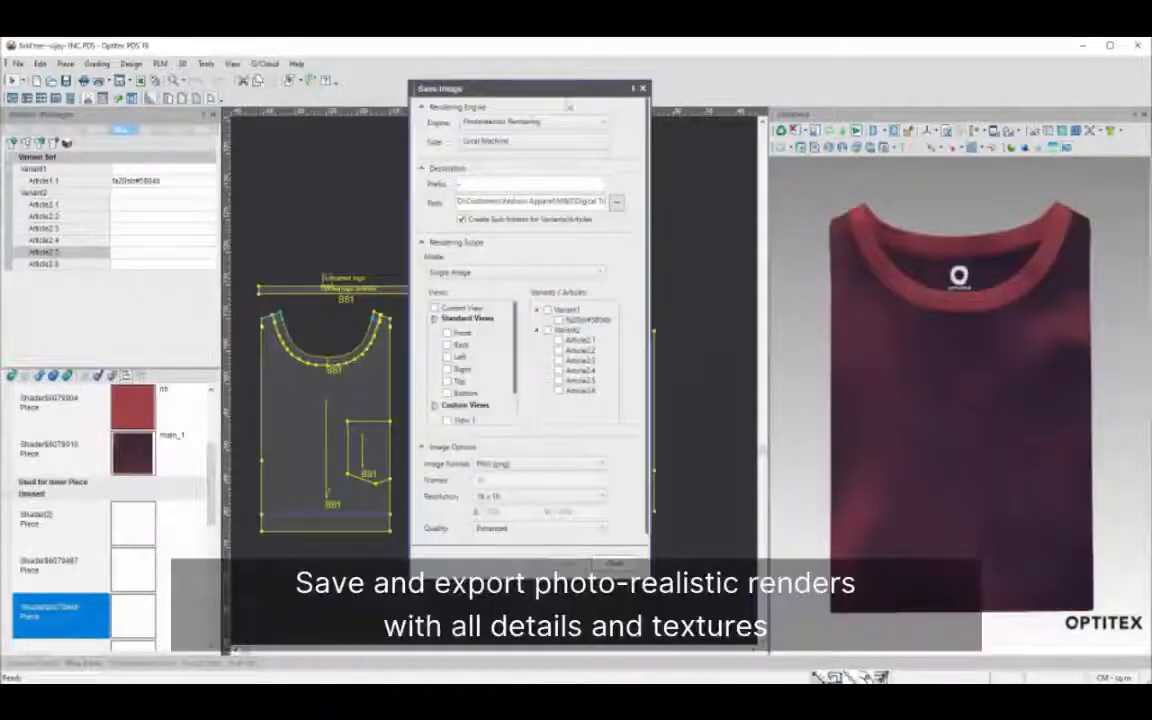